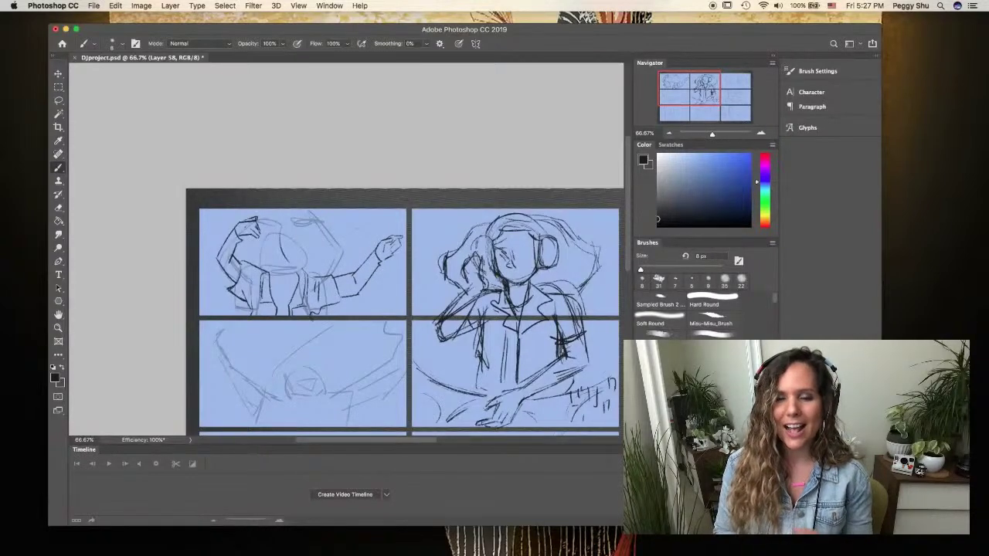
Clean up and ink the head, hair and the hand at the face of the figure in the first storyboard panel
{"action": "key", "text": "e"}
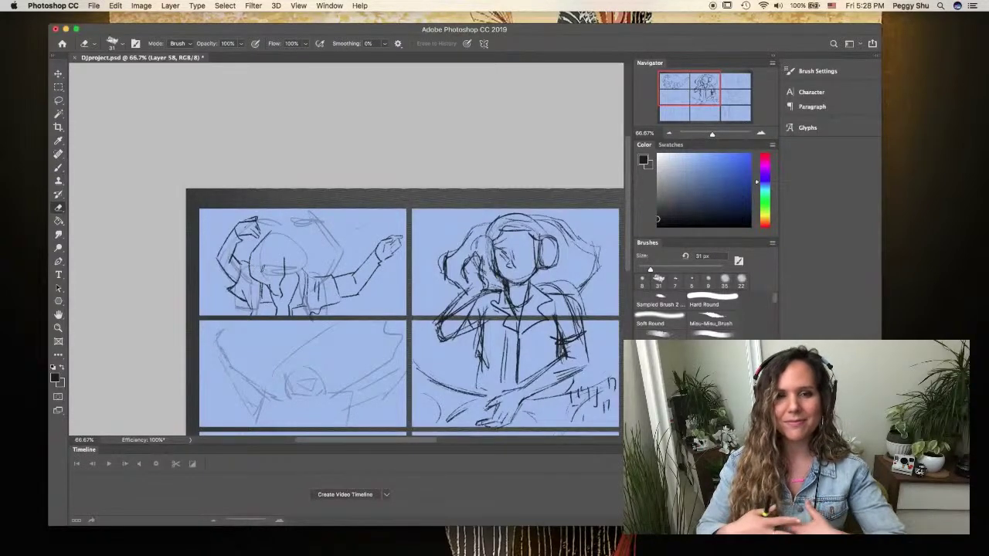
{"action": "key", "text": "b"}
{"action": "mouse_move", "coordinate": [273, 232]}
{"action": "left_mouse_down"}
{"action": "mouse_move", "coordinate": [300, 267]}
{"action": "mouse_move", "coordinate": [284, 278]}
{"action": "left_mouse_up"}
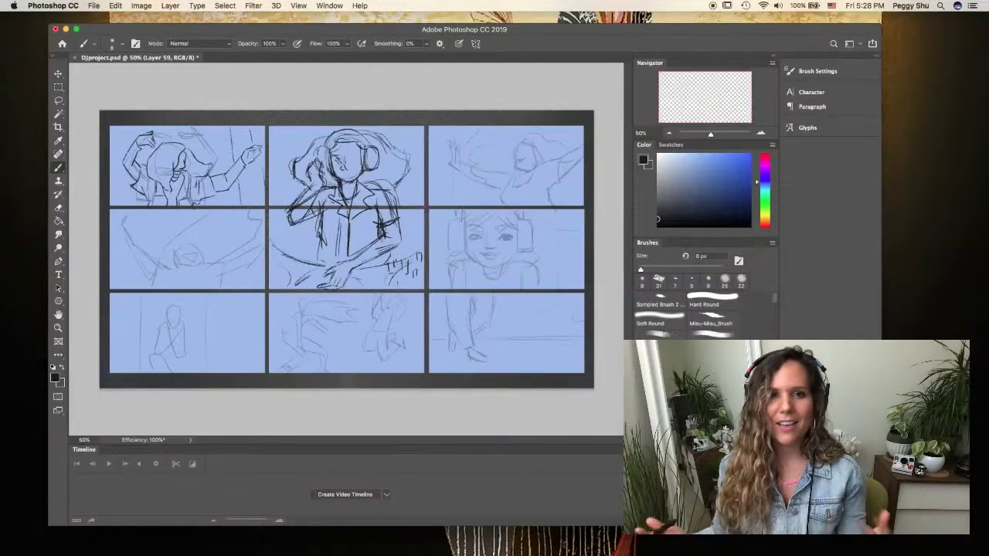
Ink the sweeping hair, smiling face and earring of the woman in the panel below the first one
{"action": "key", "text": "super+equal"}
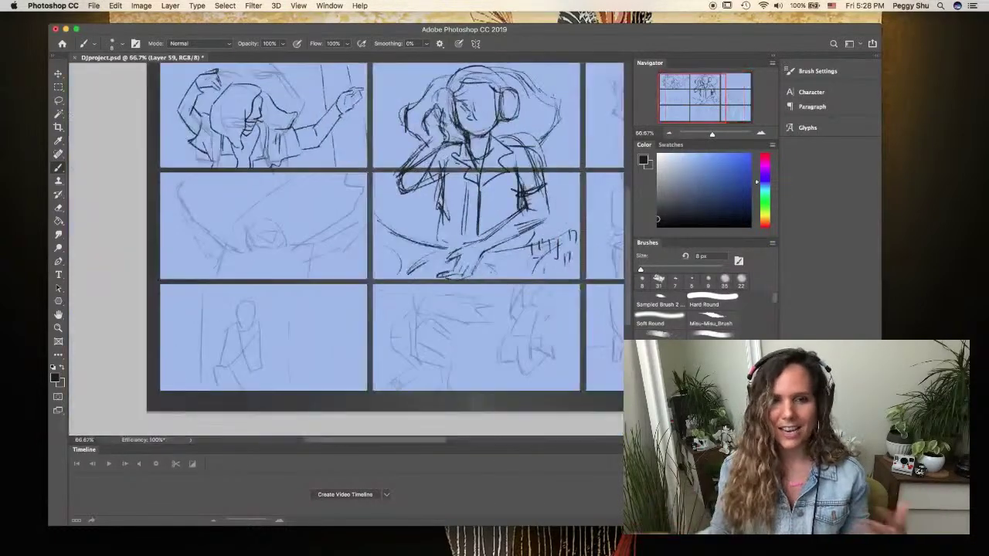
{"action": "key", "text": "super+equal"}
{"action": "mouse_move", "coordinate": [193, 225]}
{"action": "left_mouse_down"}
{"action": "mouse_move", "coordinate": [204, 248]}
{"action": "mouse_move", "coordinate": [212, 199]}
{"action": "left_mouse_up"}
{"action": "left_click_drag", "start_coordinate": [177, 224], "coordinate": [245, 136]}
{"action": "left_click_drag", "start_coordinate": [184, 182], "coordinate": [229, 136]}
{"action": "mouse_move", "coordinate": [235, 160]}
{"action": "left_mouse_down"}
{"action": "mouse_move", "coordinate": [359, 135]}
{"action": "mouse_move", "coordinate": [266, 239]}
{"action": "left_mouse_up"}
{"action": "mouse_move", "coordinate": [213, 201]}
{"action": "left_mouse_down"}
{"action": "mouse_move", "coordinate": [245, 218]}
{"action": "mouse_move", "coordinate": [241, 244]}
{"action": "left_mouse_up"}
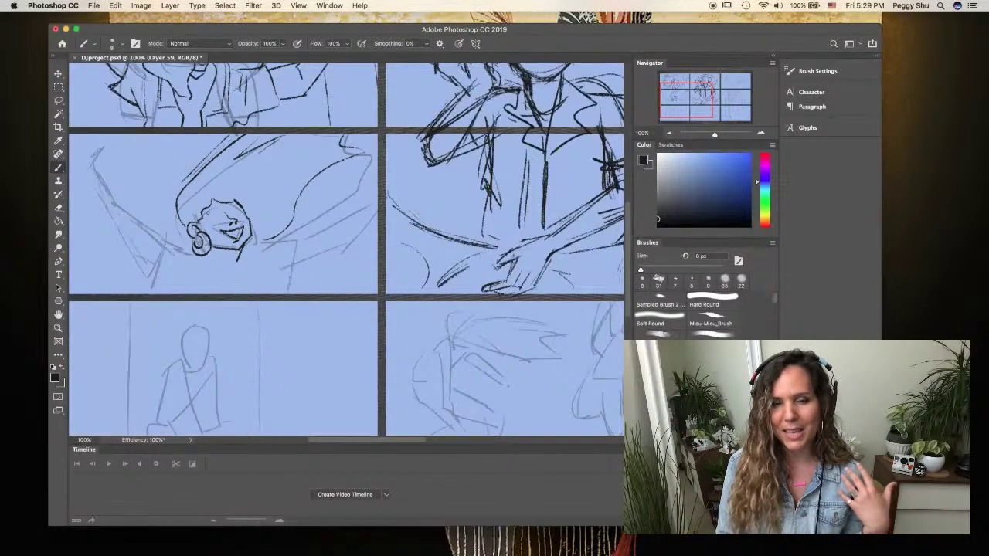
Erase the stray neck line and ink the smiling woman's neckline, shoulders, torso, raised arms and hands
{"action": "key", "text": "e"}
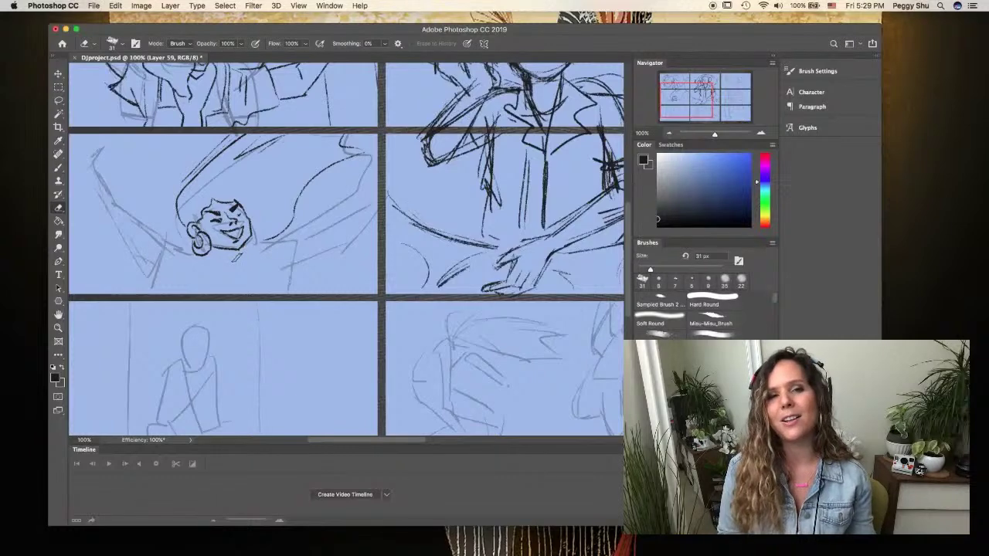
{"action": "key", "text": "b"}
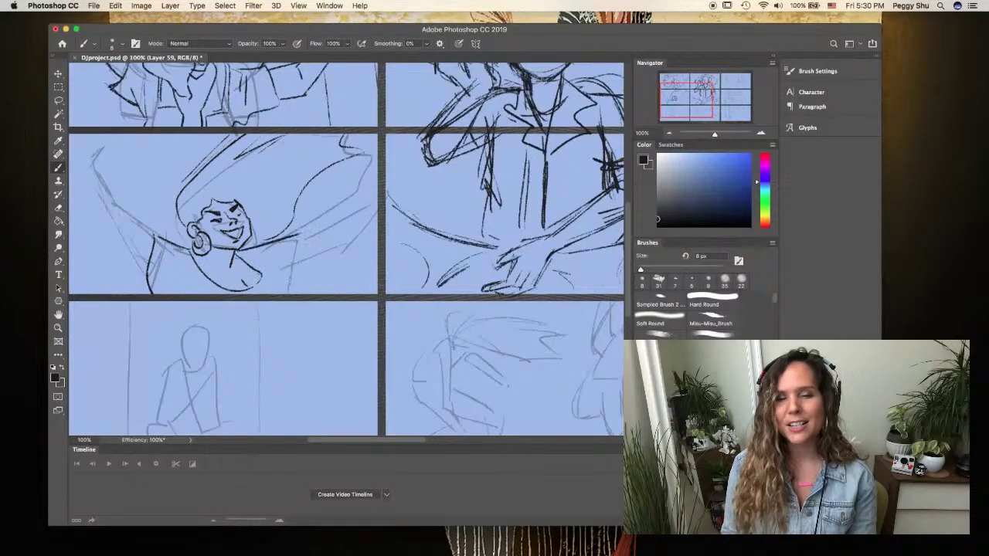
{"action": "left_click_drag", "start_coordinate": [255, 293], "coordinate": [285, 265]}
{"action": "left_click_drag", "start_coordinate": [298, 236], "coordinate": [283, 290]}
{"action": "left_click_drag", "start_coordinate": [85, 179], "coordinate": [146, 264]}
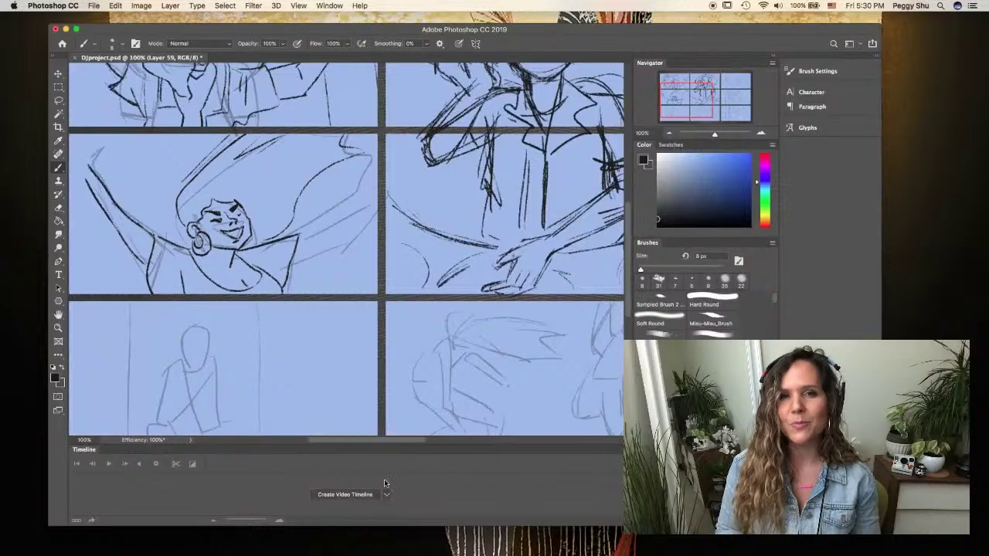
{"action": "scroll", "coordinate": [346, 248], "scroll_direction": "left", "scroll_amount": 5}
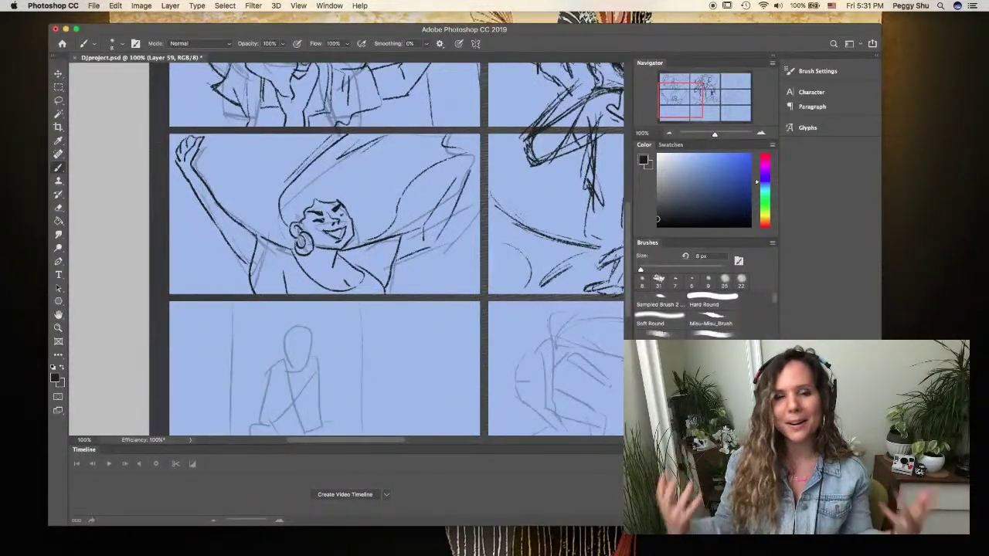
{"action": "mouse_move", "coordinate": [458, 180]}
{"action": "left_mouse_down"}
{"action": "mouse_move", "coordinate": [452, 158]}
{"action": "mouse_move", "coordinate": [475, 159]}
{"action": "left_mouse_up"}
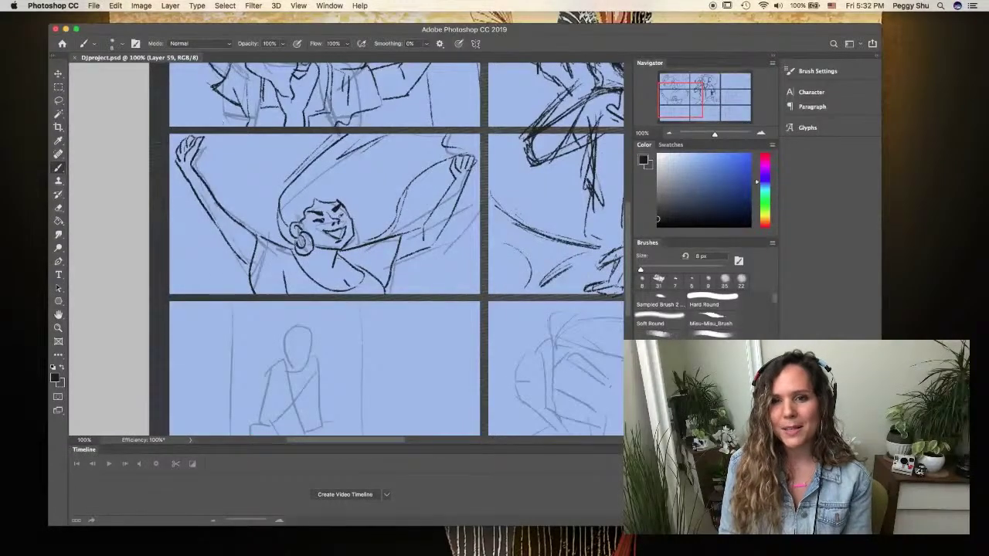
On a new layer, ink the vertical frame lines and the man's capped head and shoulder in the lower-left panel
{"action": "scroll", "coordinate": [347, 247], "scroll_direction": "down", "scroll_amount": 3}
{"action": "scroll", "coordinate": [347, 248], "scroll_direction": "up", "scroll_amount": 2}
{"action": "key", "text": "super+alt+shift+n"}
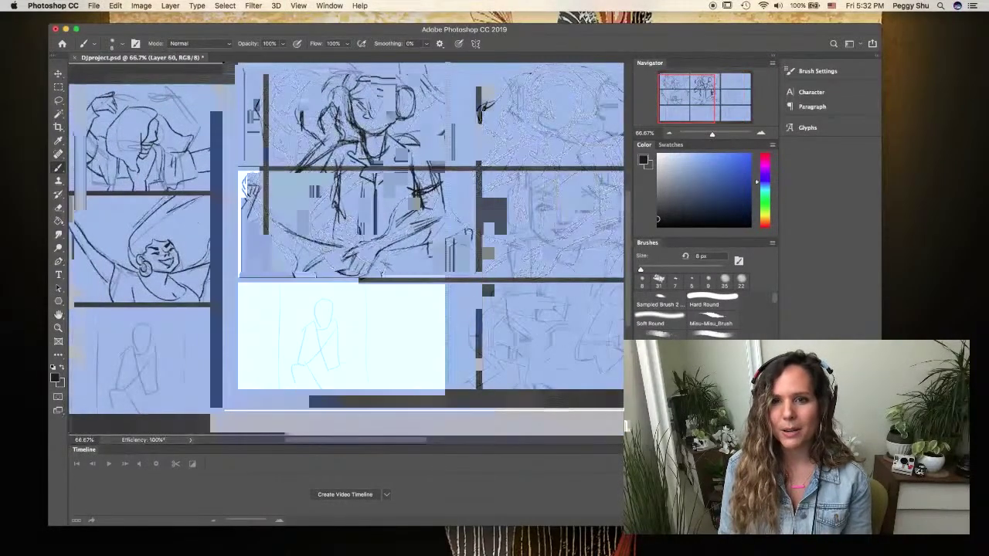
{"action": "scroll", "coordinate": [324, 305], "scroll_direction": "up", "scroll_amount": 2}
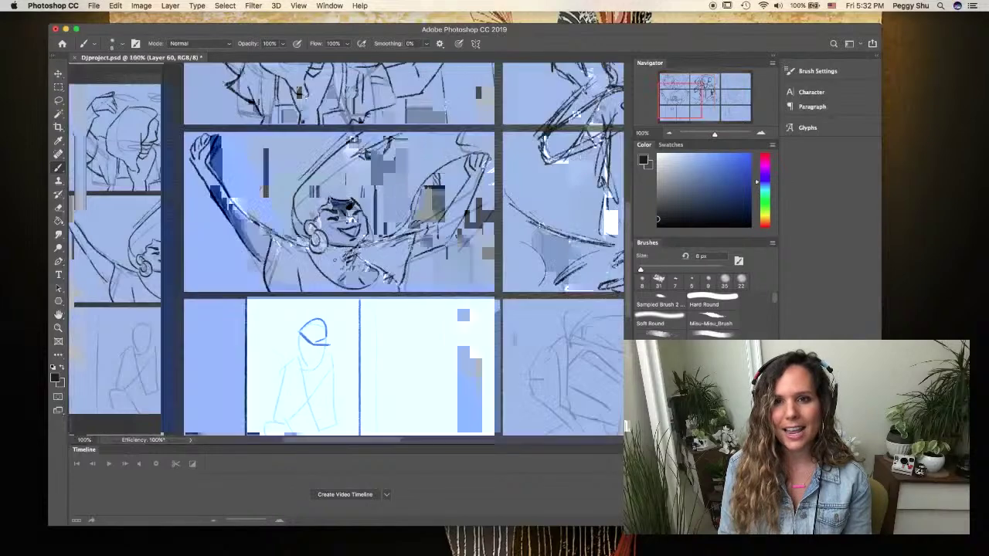
{"action": "mouse_move", "coordinate": [289, 243]}
{"action": "left_mouse_down"}
{"action": "mouse_move", "coordinate": [303, 257]}
{"action": "mouse_move", "coordinate": [277, 275]}
{"action": "left_mouse_up"}
{"action": "left_click_drag", "start_coordinate": [318, 250], "coordinate": [327, 265]}
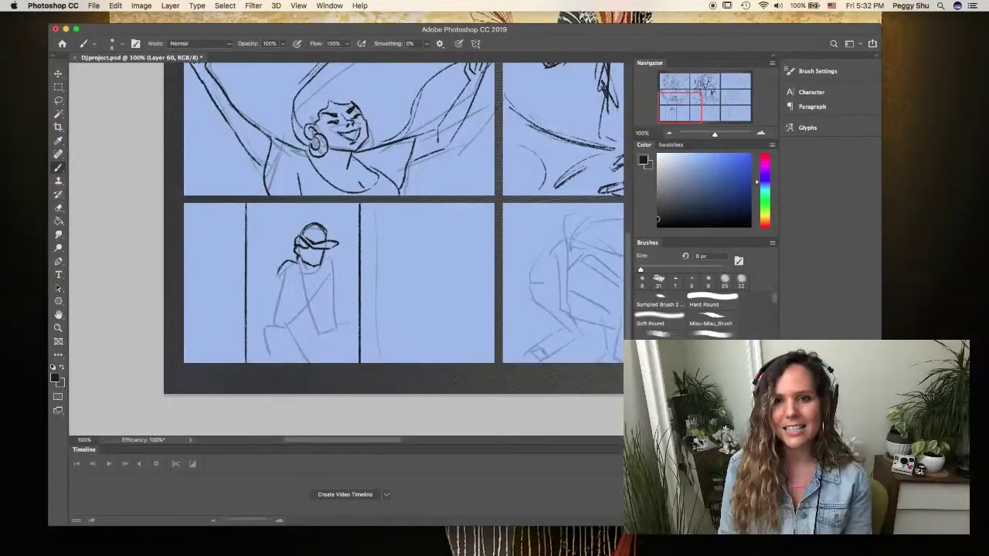
Lasso the man's forearm and hand, scale them to 87.96% width and 90.43% height, and clear the selection
{"action": "key", "text": "l"}
{"action": "mouse_move", "coordinate": [255, 312]}
{"action": "left_mouse_down"}
{"action": "mouse_move", "coordinate": [299, 360]}
{"action": "mouse_move", "coordinate": [302, 335]}
{"action": "left_mouse_up"}
{"action": "key", "text": "super+t"}
{"action": "key", "text": "Return"}
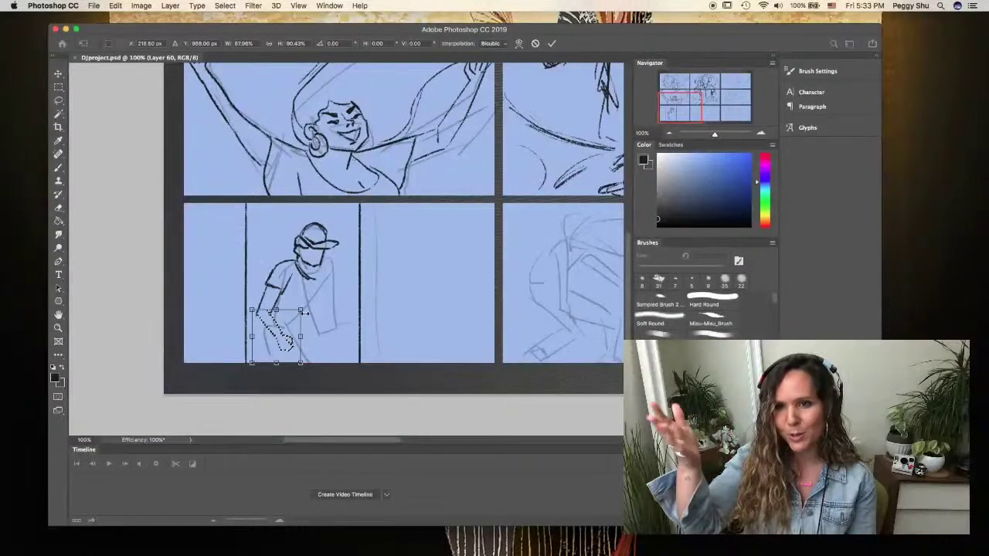
{"action": "key", "text": "super+d"}
Ink the man's shirt, second sleeve, outstretched arm, hand and legs, and add his facial details
{"action": "key", "text": "b"}
{"action": "left_click_drag", "start_coordinate": [308, 266], "coordinate": [340, 293]}
{"action": "mouse_move", "coordinate": [313, 283]}
{"action": "left_mouse_down"}
{"action": "mouse_move", "coordinate": [315, 337]}
{"action": "mouse_move", "coordinate": [306, 336]}
{"action": "left_mouse_up"}
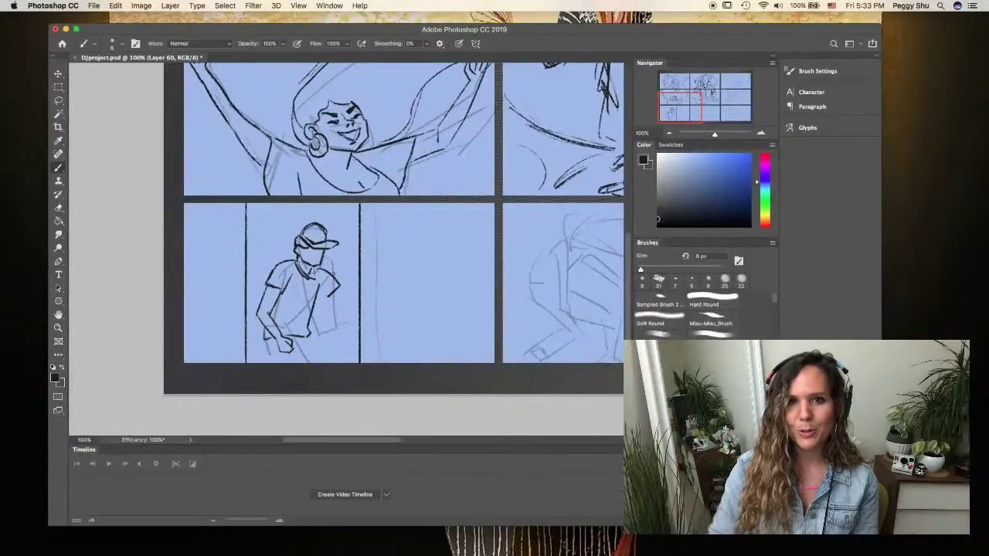
{"action": "left_click_drag", "start_coordinate": [315, 269], "coordinate": [357, 344]}
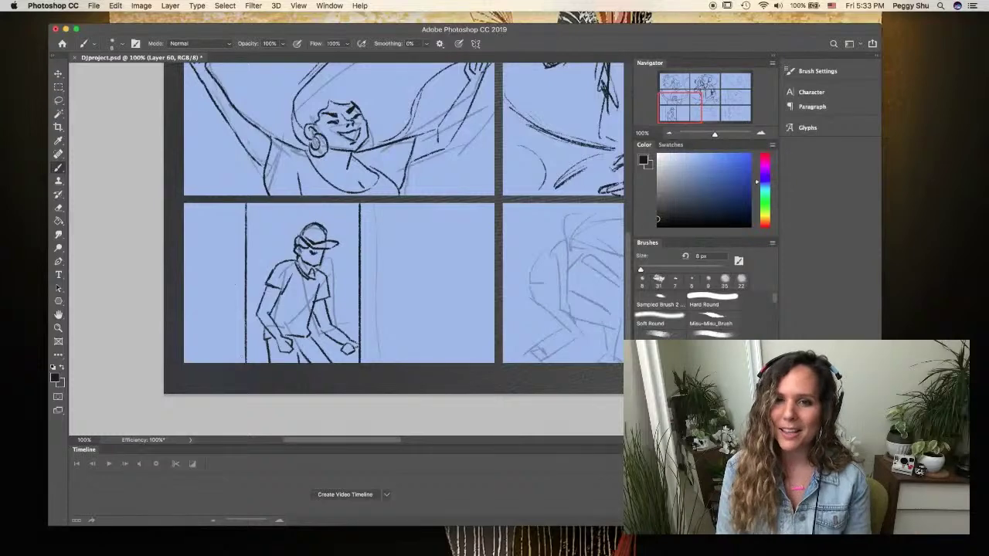
{"action": "key", "text": "super+equal"}
{"action": "key", "text": "super+minus"}
{"action": "key", "text": "super+minus"}
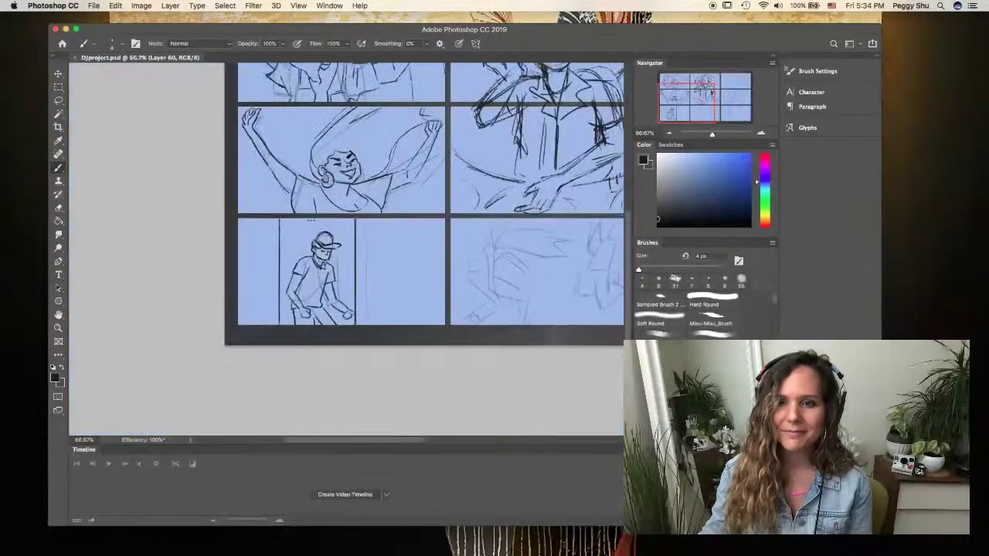
On a new layer, ink the voluminous hair, face outline and neck of the woman in the upper-right panel with a 5 px brush
{"action": "key", "text": "super+minus"}
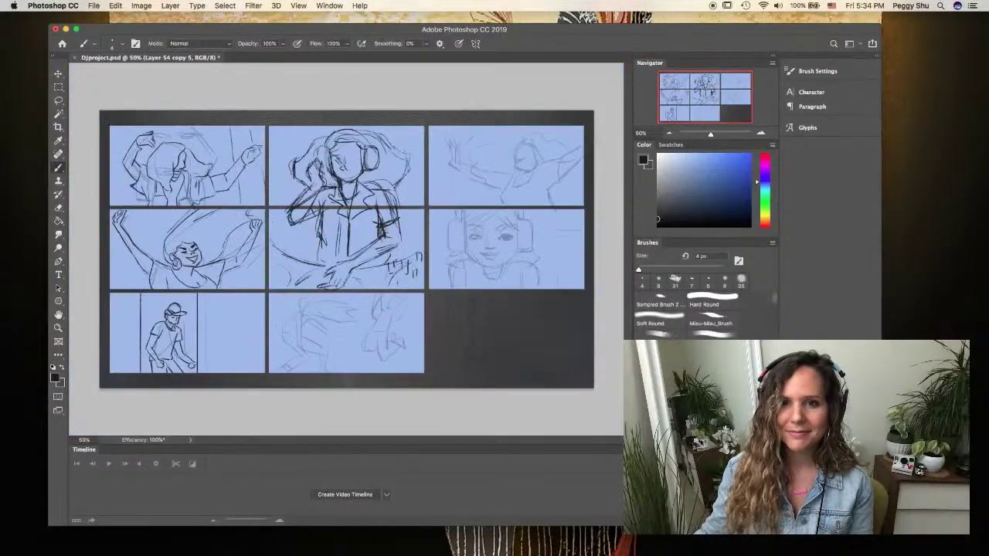
{"action": "key", "text": "super+equal"}
{"action": "key", "text": "super+equal"}
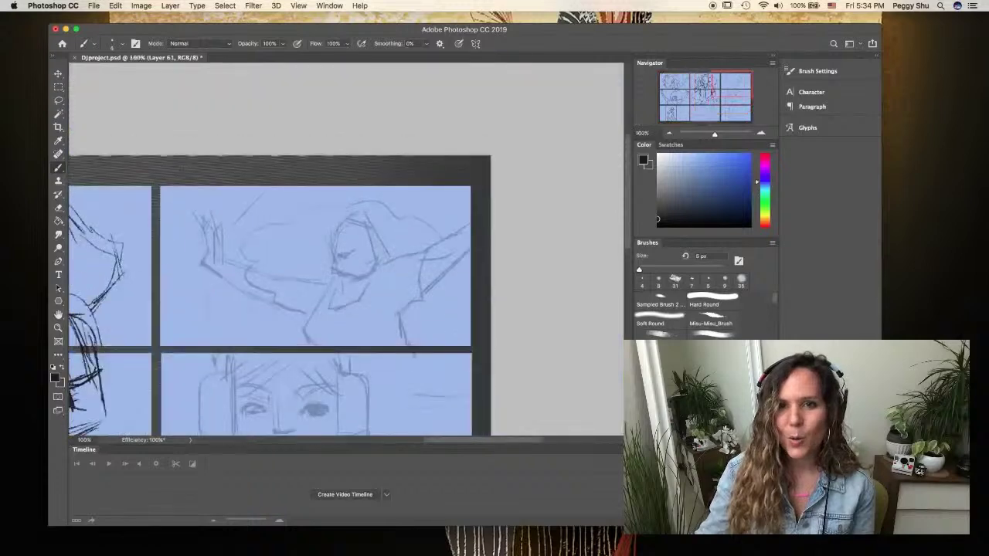
{"action": "left_click_drag", "start_coordinate": [288, 219], "coordinate": [345, 206]}
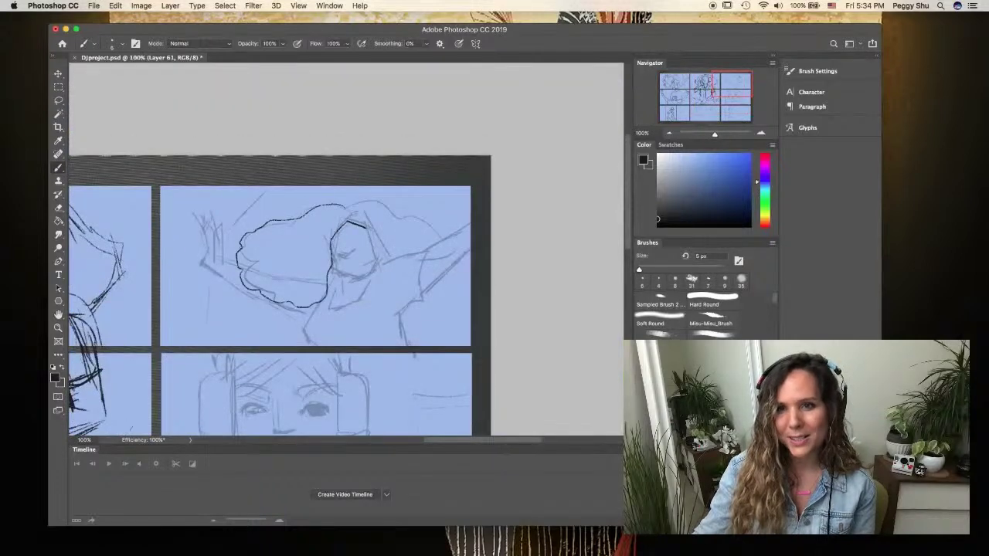
{"action": "key", "text": "super+equal"}
{"action": "left_click_drag", "start_coordinate": [386, 207], "coordinate": [403, 257]}
{"action": "mouse_move", "coordinate": [317, 275]}
{"action": "left_mouse_down"}
{"action": "mouse_move", "coordinate": [323, 292]}
{"action": "mouse_move", "coordinate": [382, 309]}
{"action": "left_mouse_up"}
{"action": "mouse_move", "coordinate": [405, 255]}
{"action": "left_mouse_down"}
{"action": "mouse_move", "coordinate": [395, 305]}
{"action": "mouse_move", "coordinate": [403, 275]}
{"action": "left_mouse_up"}
{"action": "mouse_move", "coordinate": [328, 296]}
{"action": "left_mouse_down"}
{"action": "mouse_move", "coordinate": [338, 340]}
{"action": "mouse_move", "coordinate": [334, 317]}
{"action": "left_mouse_up"}
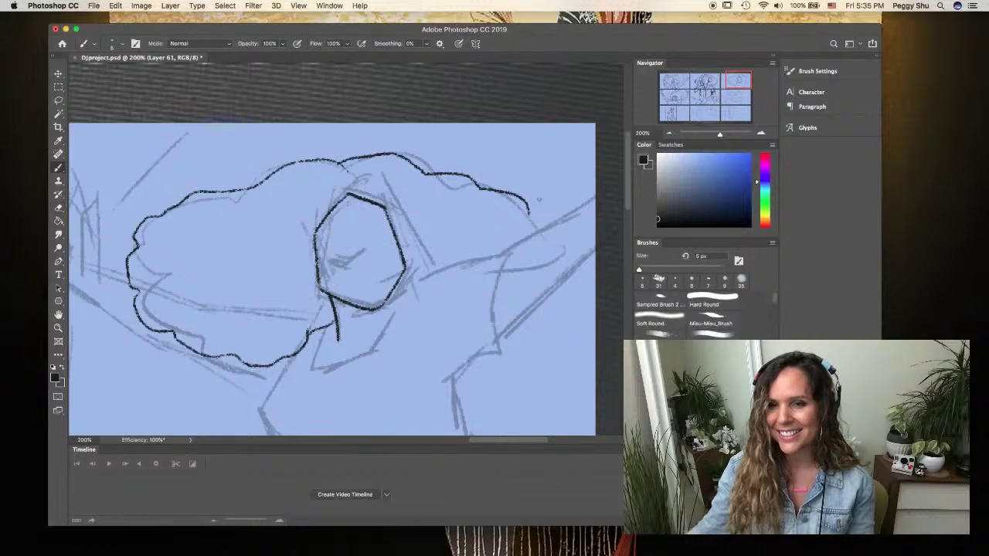
Ink the woman's facial features, the locks beside her jaw, and her neck and V-shaped collar
{"action": "left_click_drag", "start_coordinate": [311, 272], "coordinate": [301, 308]}
{"action": "mouse_move", "coordinate": [323, 256]}
{"action": "left_mouse_down"}
{"action": "mouse_move", "coordinate": [354, 253]}
{"action": "mouse_move", "coordinate": [352, 232]}
{"action": "mouse_move", "coordinate": [386, 226]}
{"action": "mouse_move", "coordinate": [418, 274]}
{"action": "mouse_move", "coordinate": [352, 252]}
{"action": "mouse_move", "coordinate": [385, 293]}
{"action": "left_mouse_up"}
{"action": "key", "text": "super+z"}
{"action": "left_click_drag", "start_coordinate": [312, 329], "coordinate": [376, 369]}
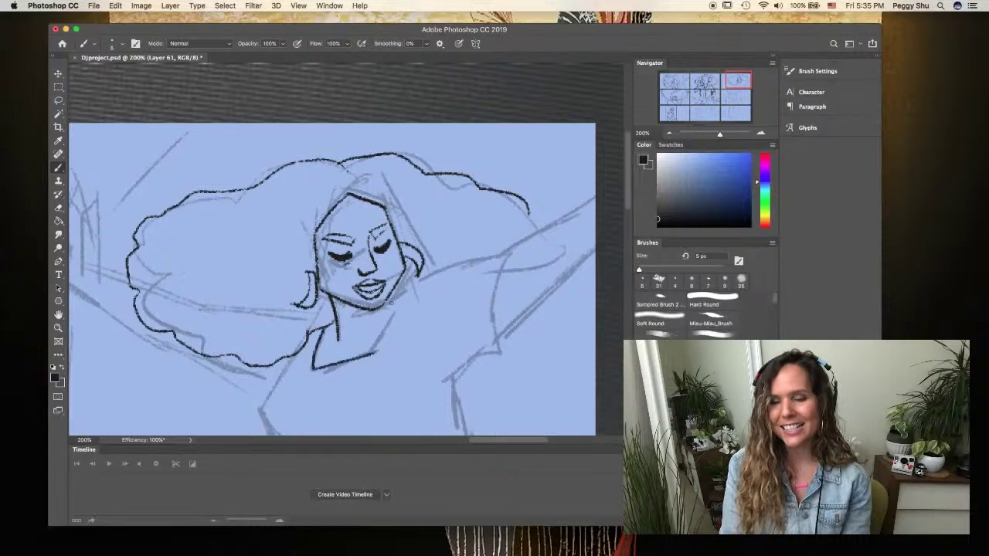
{"action": "left_click_drag", "start_coordinate": [391, 298], "coordinate": [374, 353]}
Ink the woman's raised hand and forearm, her shoulders and torso, and the upper edge of her extended arm
{"action": "key", "text": "super+minus"}
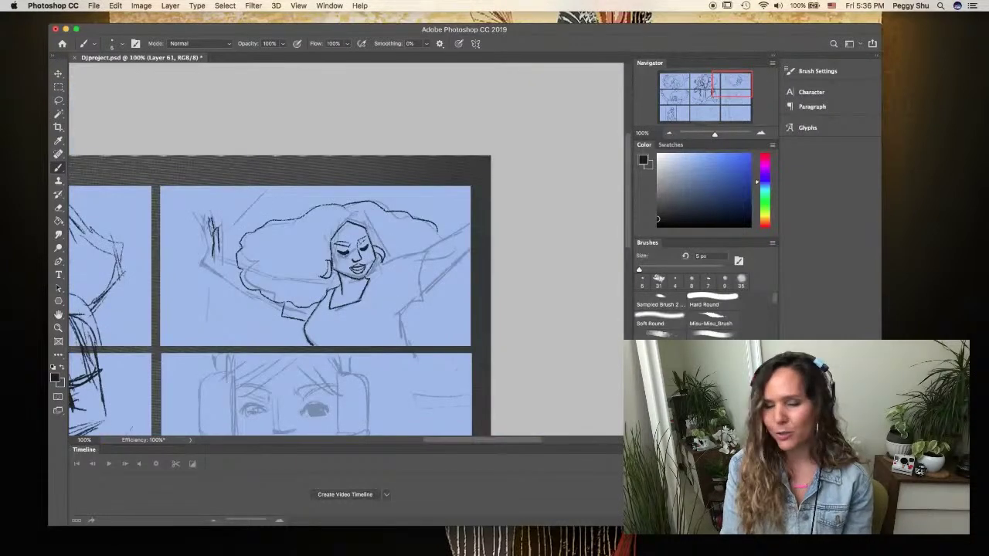
{"action": "left_click_drag", "start_coordinate": [205, 219], "coordinate": [208, 260]}
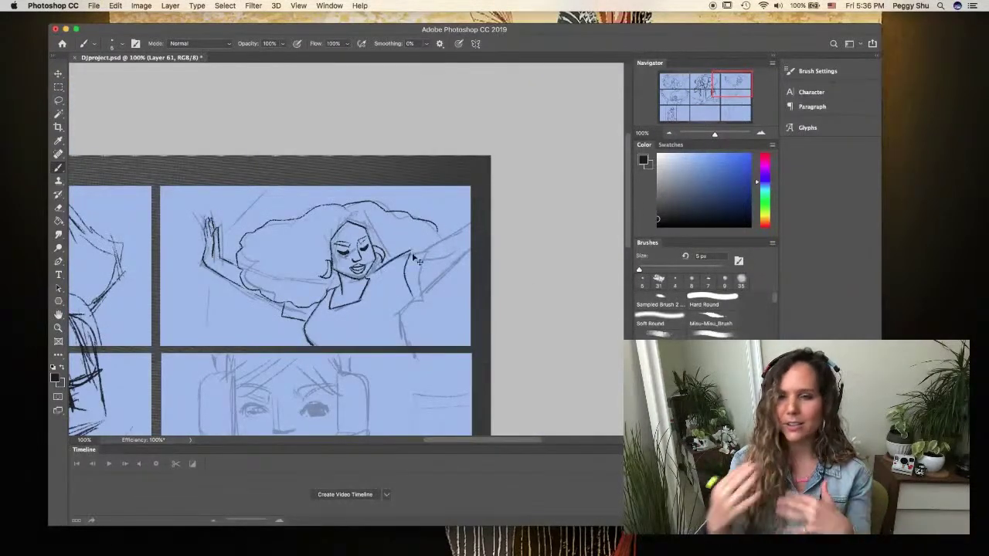
{"action": "left_click_drag", "start_coordinate": [468, 232], "coordinate": [421, 275]}
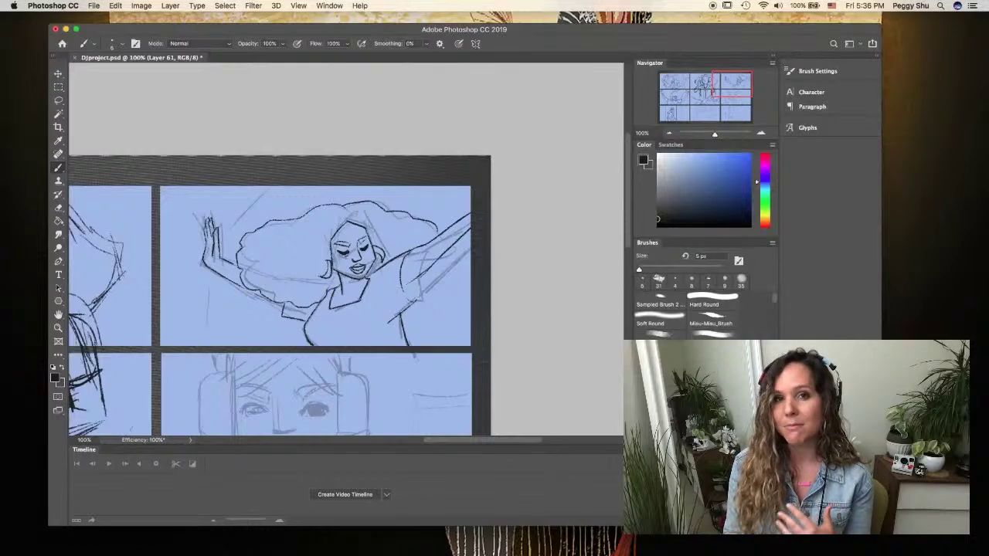
Redraw the underside of the woman's extended arm as one continuous line from the panel edge to the sleeve
{"action": "left_click", "coordinate": [499, 318], "text": "super"}
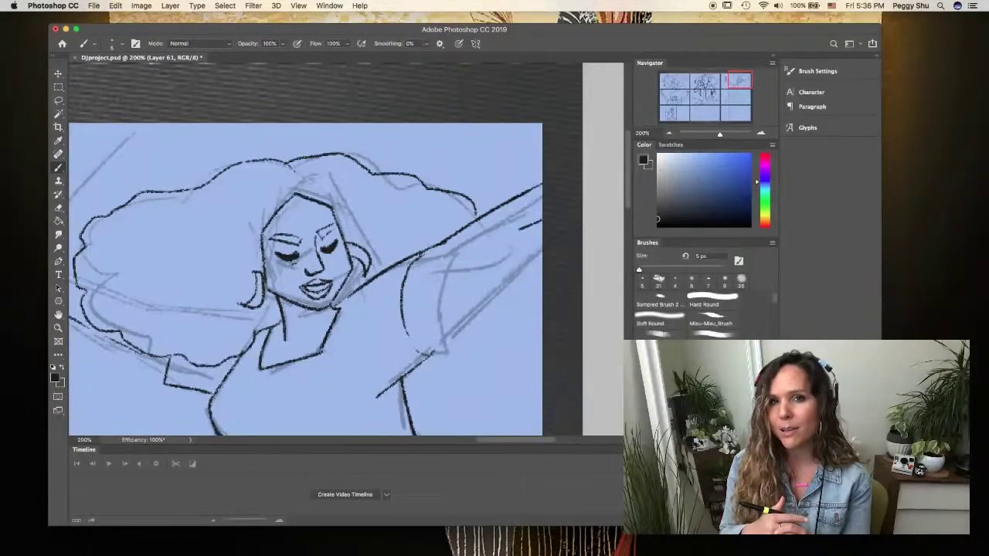
{"action": "left_click_drag", "start_coordinate": [542, 221], "coordinate": [466, 278]}
{"action": "key", "text": "super+z"}
{"action": "left_click_drag", "start_coordinate": [543, 221], "coordinate": [403, 321]}
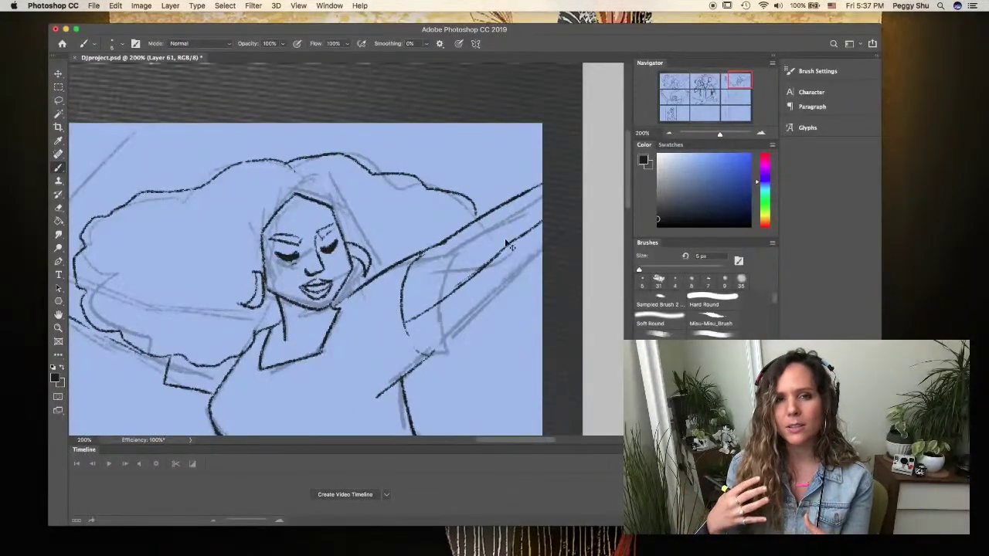
{"action": "key", "text": "super+minus"}
{"action": "key", "text": "super+minus"}
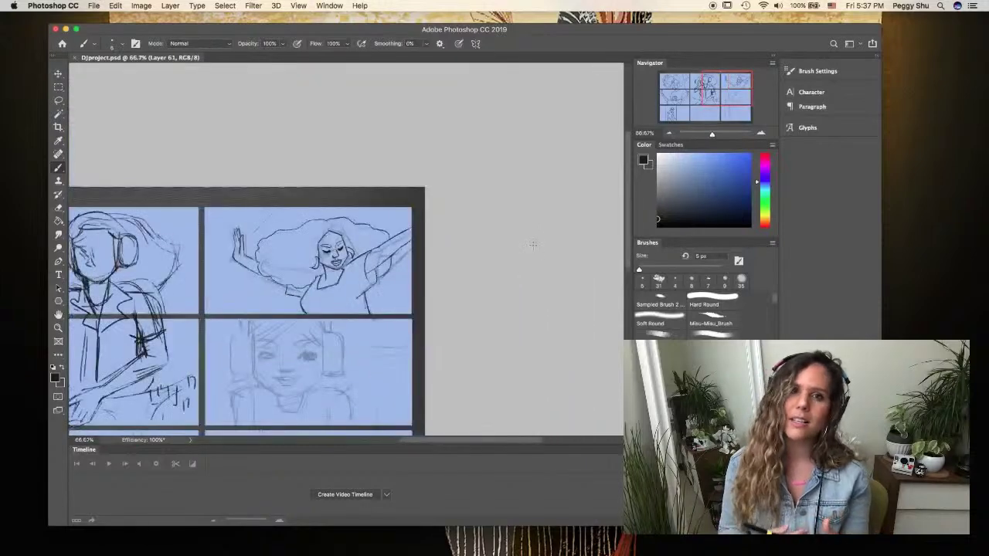
On a new layer, ink the left headphone cup of the close-up face in the middle-right panel with a 6 px brush
{"action": "key", "text": "super+plus"}
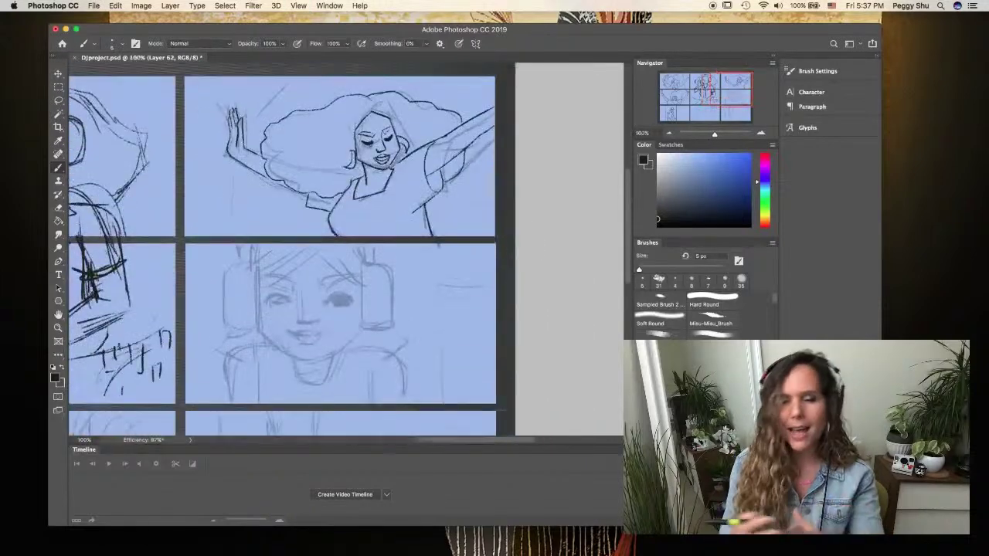
{"action": "key", "text": "bracketright"}
{"action": "mouse_move", "coordinate": [253, 263]}
{"action": "left_mouse_down"}
{"action": "mouse_move", "coordinate": [244, 332]}
{"action": "mouse_move", "coordinate": [226, 326]}
{"action": "left_mouse_up"}
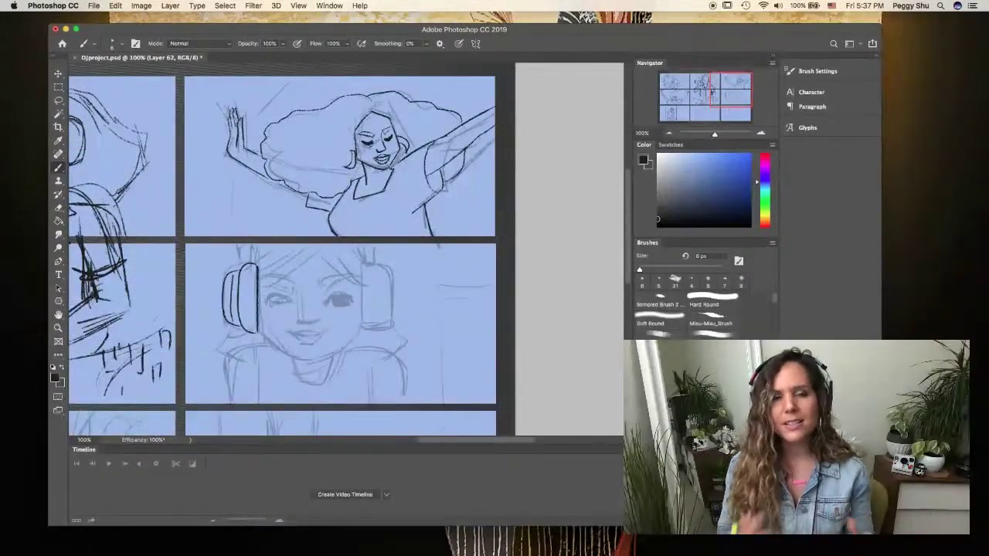
Duplicate the inked headphone cup, flip it horizontally to -100% width, and place it on the other side of the face
{"action": "left_click", "coordinate": [58, 101]}
{"action": "left_click_drag", "start_coordinate": [218, 244], "coordinate": [221, 247]}
{"action": "key", "text": "super+t"}
{"action": "left_click_drag", "start_coordinate": [244, 293], "coordinate": [363, 297]}
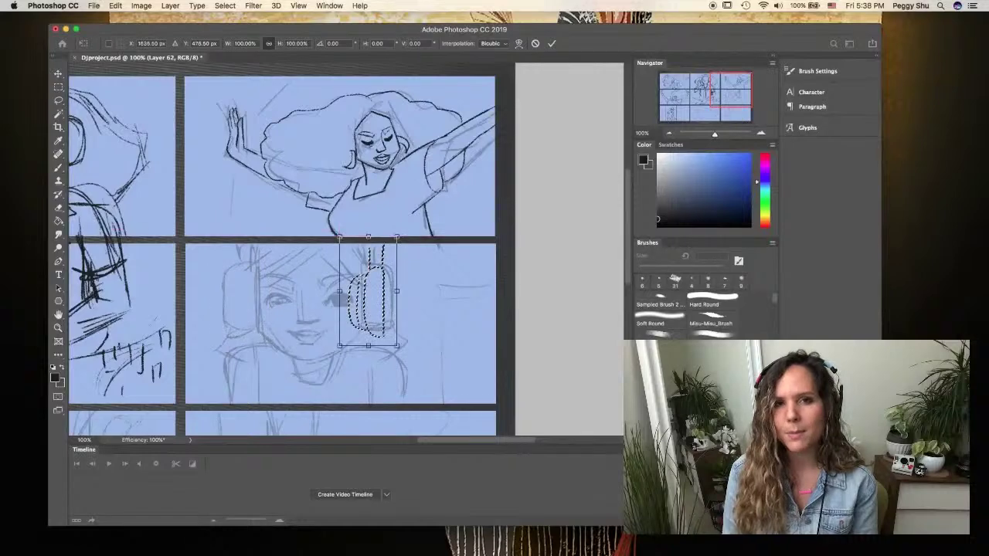
{"action": "key", "text": "super+z"}
{"action": "key", "text": "v"}
{"action": "left_click_drag", "start_coordinate": [255, 290], "coordinate": [378, 289]}
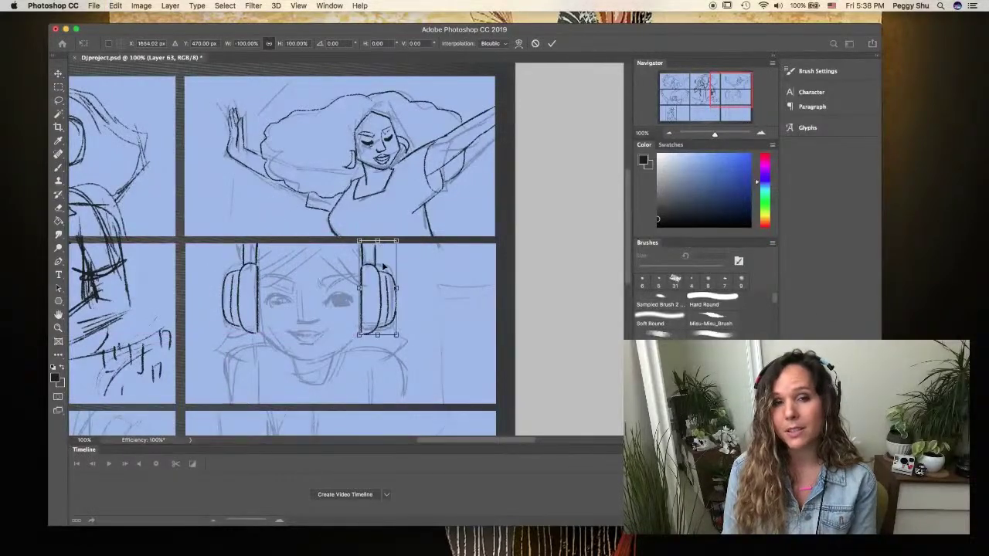
Ink the bangs, eyebrows, eyes, nose and mouth of the close-up face between the headphone cups
{"action": "key", "text": "b"}
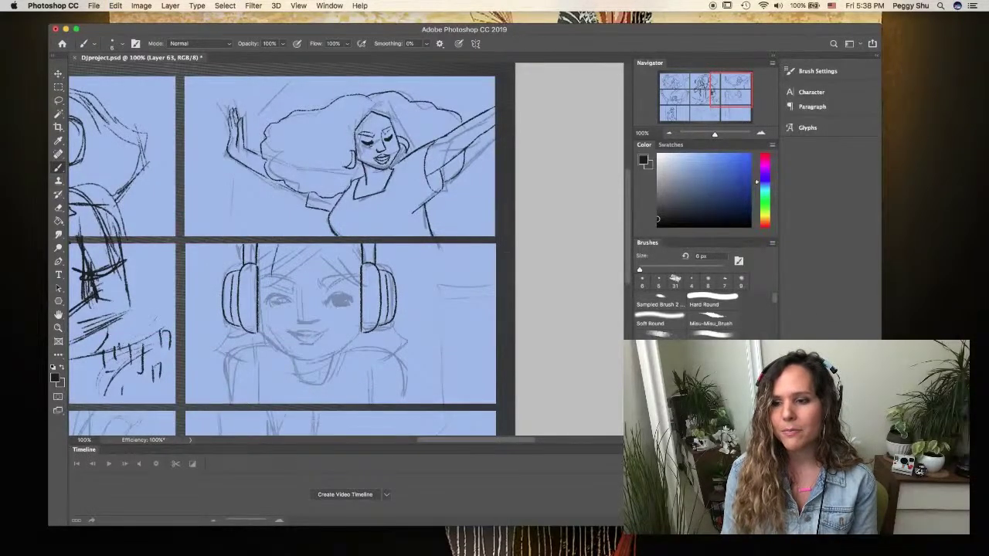
{"action": "left_click_drag", "start_coordinate": [266, 242], "coordinate": [272, 276]}
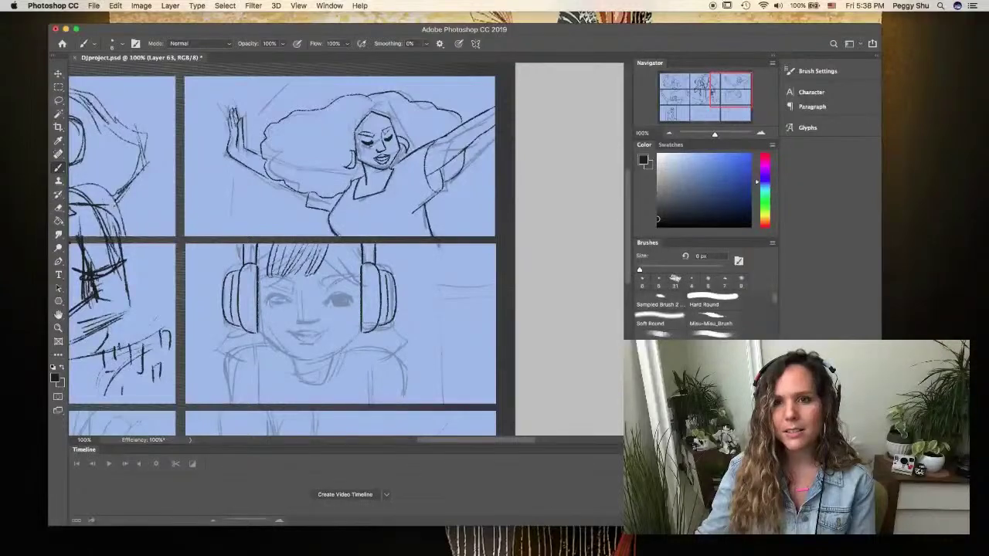
{"action": "left_click_drag", "start_coordinate": [331, 244], "coordinate": [340, 279]}
{"action": "left_click_drag", "start_coordinate": [349, 244], "coordinate": [359, 271]}
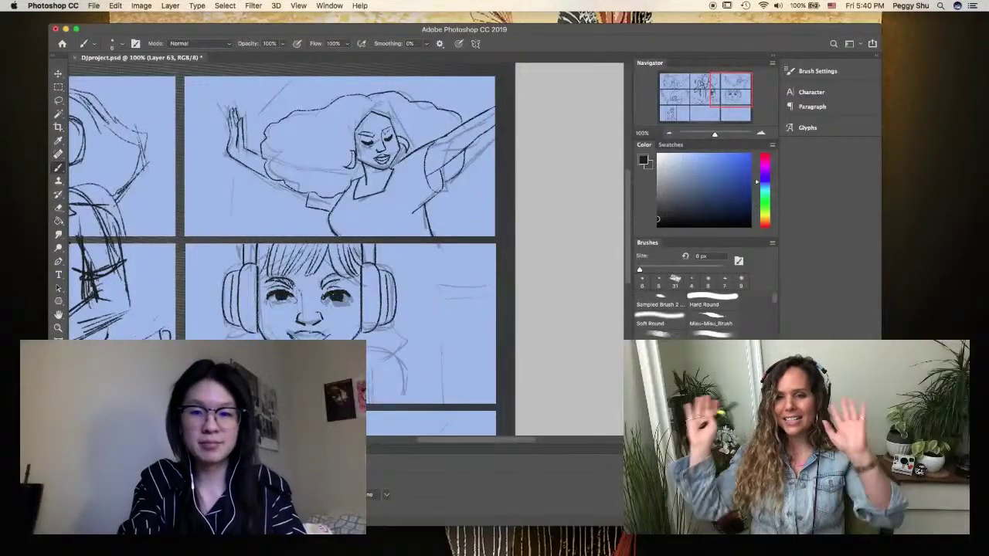
{"action": "key", "text": "e"}
{"action": "key", "text": "b"}
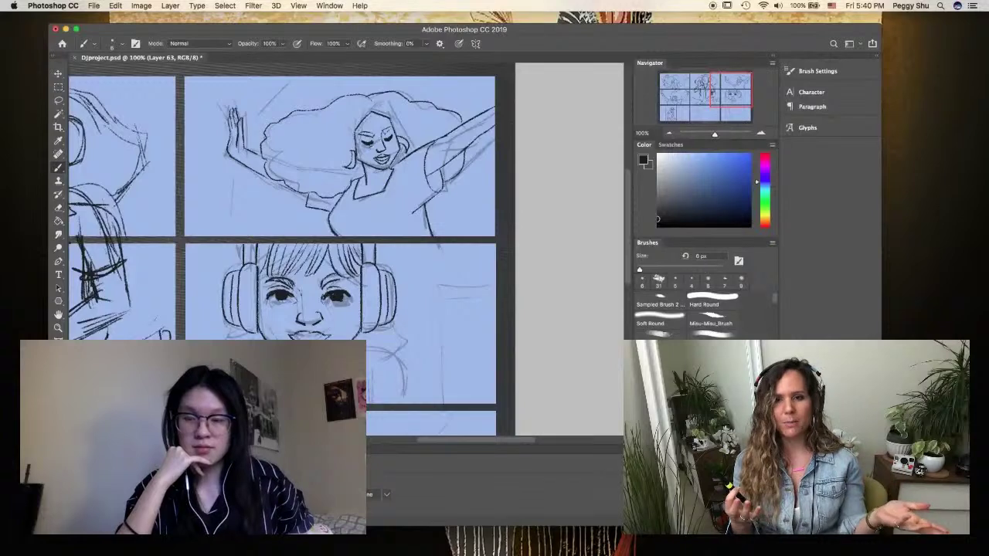
Ink the shoulders and flipped-out hair ends of the close-up face in the middle-right panel and save the document
{"action": "left_click_drag", "start_coordinate": [398, 348], "coordinate": [373, 402]}
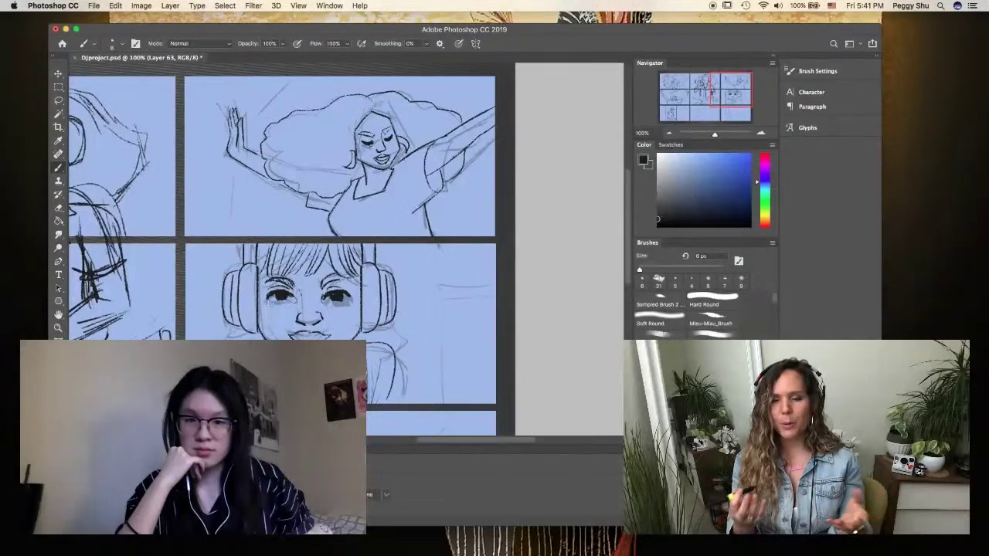
{"action": "left_click_drag", "start_coordinate": [416, 335], "coordinate": [391, 354]}
{"action": "left_click_drag", "start_coordinate": [385, 245], "coordinate": [377, 266]}
{"action": "left_click_drag", "start_coordinate": [412, 352], "coordinate": [397, 364]}
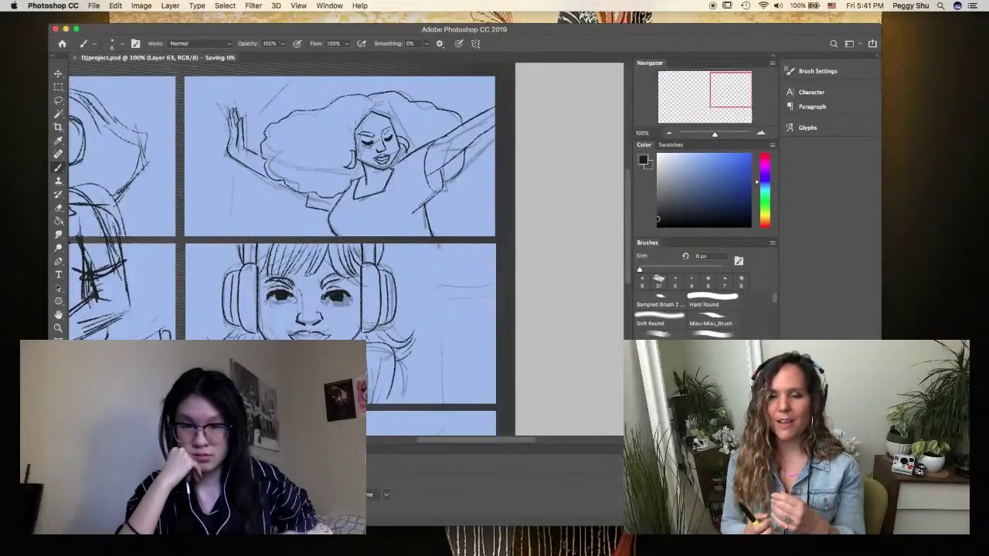
On a new layer, ink the crossed trouser legs and the shoes in the bottom-right panel
{"action": "scroll", "coordinate": [536, 366], "scroll_direction": "down", "scroll_amount": 2}
{"action": "scroll", "coordinate": [536, 366], "scroll_direction": "up", "scroll_amount": 1}
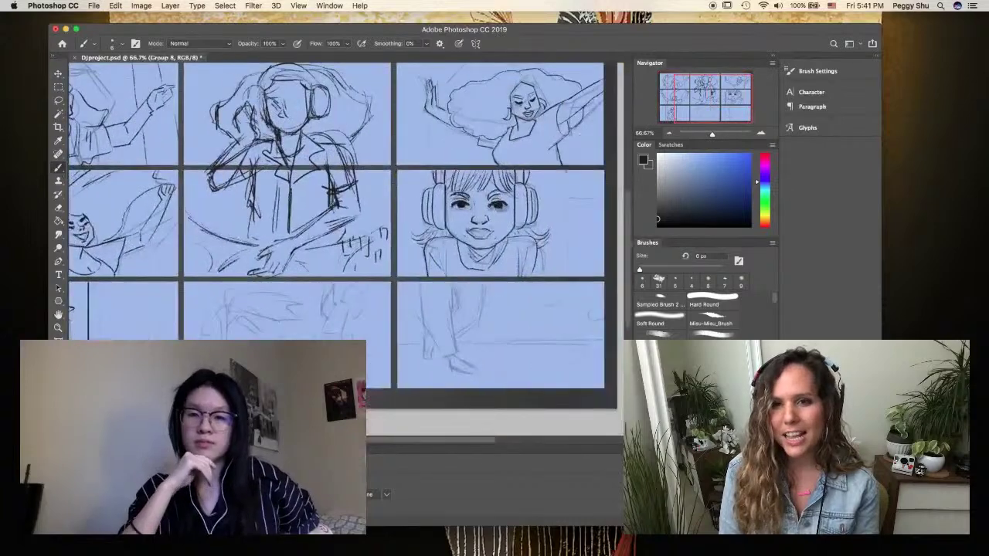
{"action": "left_click_drag", "start_coordinate": [421, 282], "coordinate": [422, 343]}
{"action": "left_click_drag", "start_coordinate": [418, 282], "coordinate": [428, 354]}
{"action": "left_click_drag", "start_coordinate": [451, 282], "coordinate": [456, 347]}
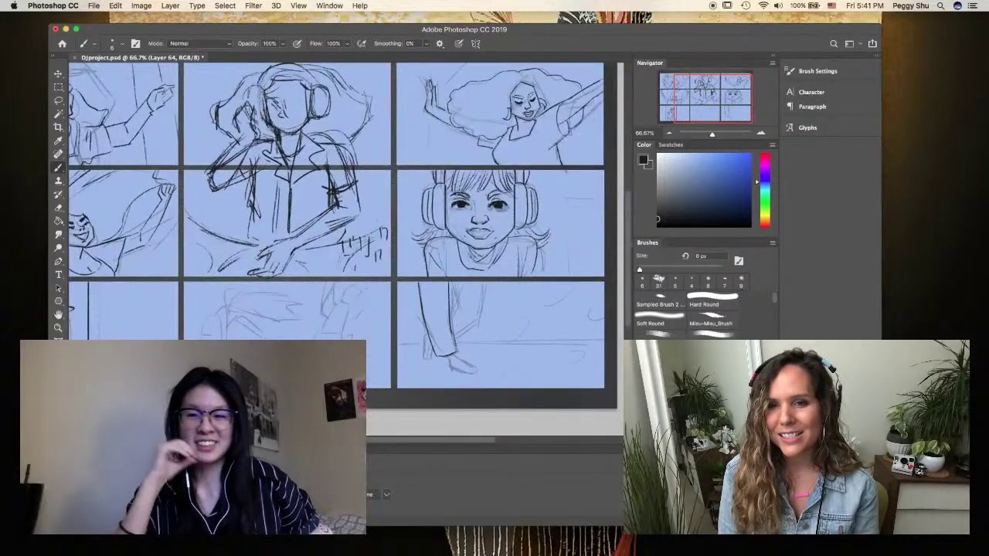
{"action": "left_click_drag", "start_coordinate": [442, 301], "coordinate": [438, 347]}
{"action": "scroll", "coordinate": [527, 382], "scroll_direction": "up", "scroll_amount": 1}
{"action": "left_click_drag", "start_coordinate": [457, 282], "coordinate": [471, 338]}
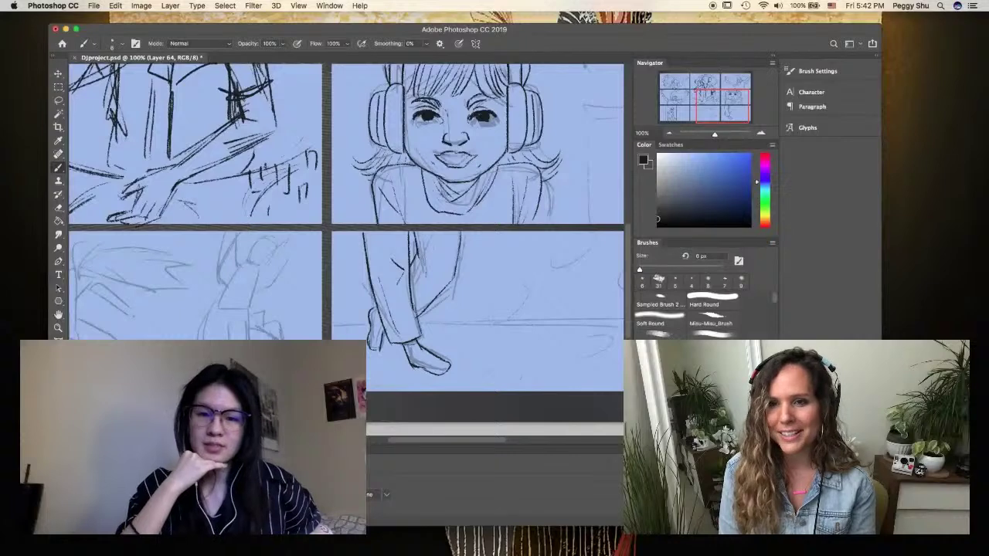
On a new layer, ink the crouching figure with streaming hair and the second figure's torso in the bottom-middle panel
{"action": "scroll", "coordinate": [597, 295], "scroll_direction": "down", "scroll_amount": 1}
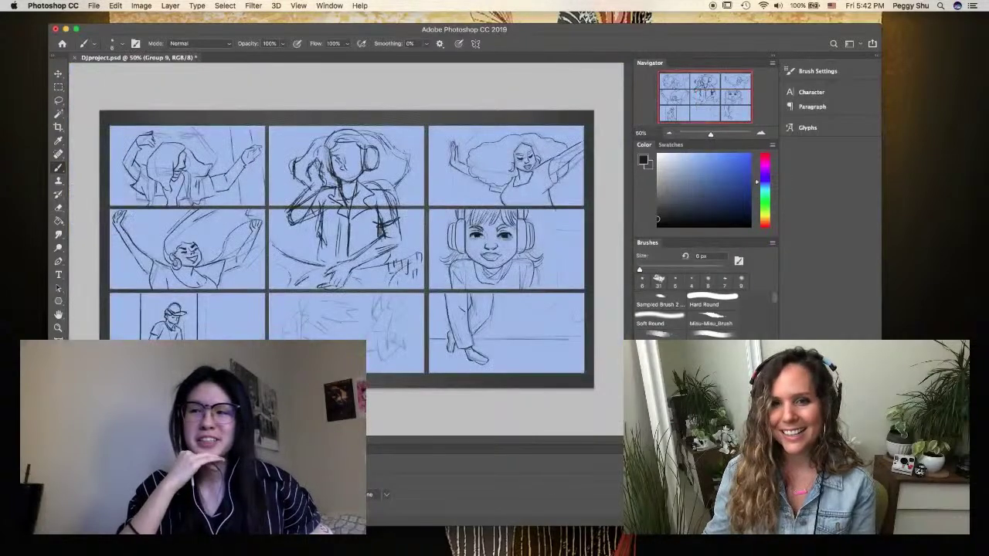
{"action": "key", "text": "super+equal"}
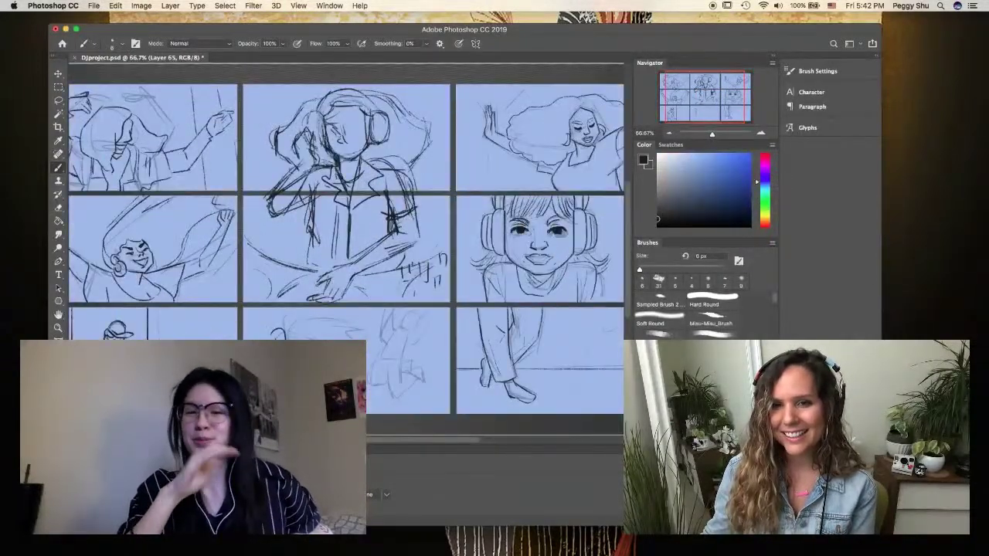
{"action": "key", "text": "super+equal"}
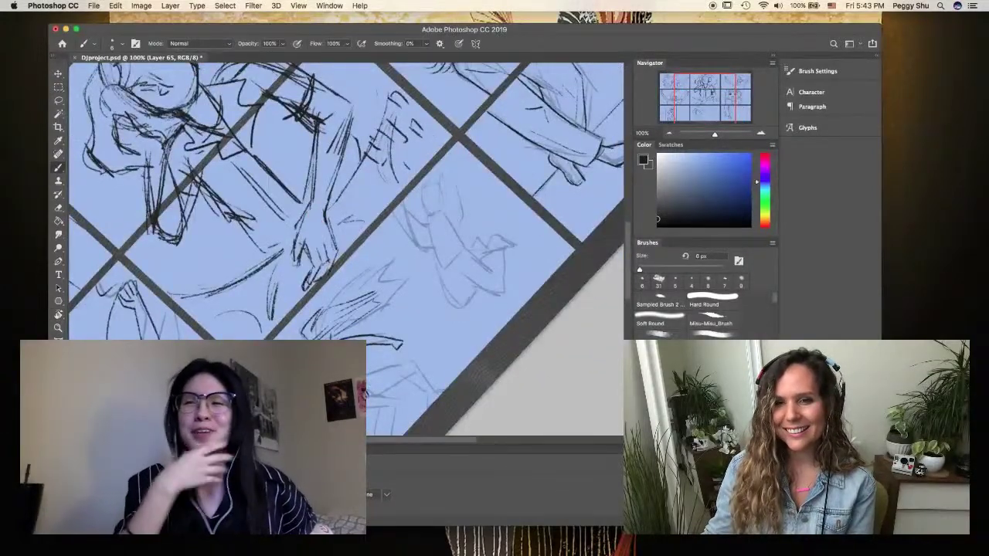
{"action": "key", "text": "Escape"}
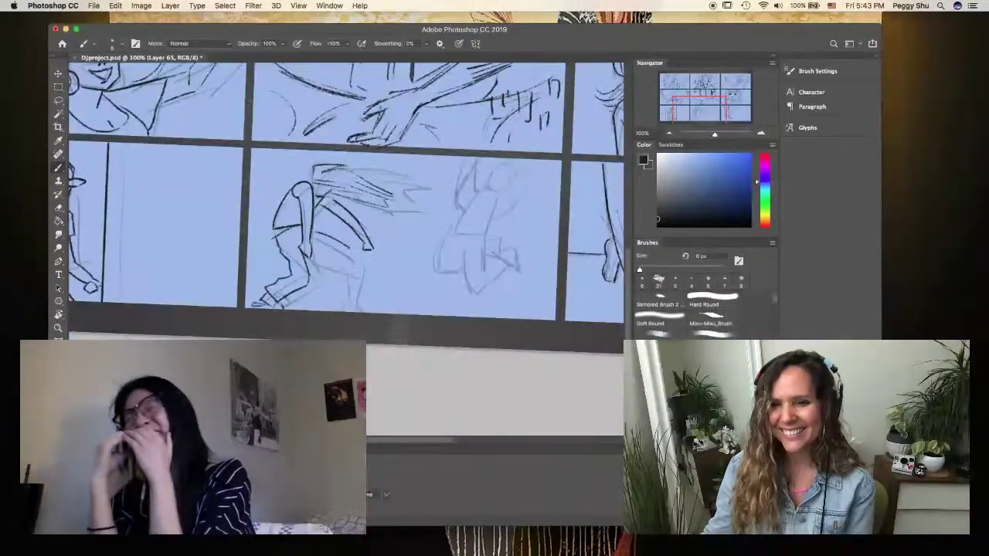
{"action": "left_click_drag", "start_coordinate": [481, 186], "coordinate": [456, 229]}
{"action": "left_click_drag", "start_coordinate": [331, 259], "coordinate": [348, 300]}
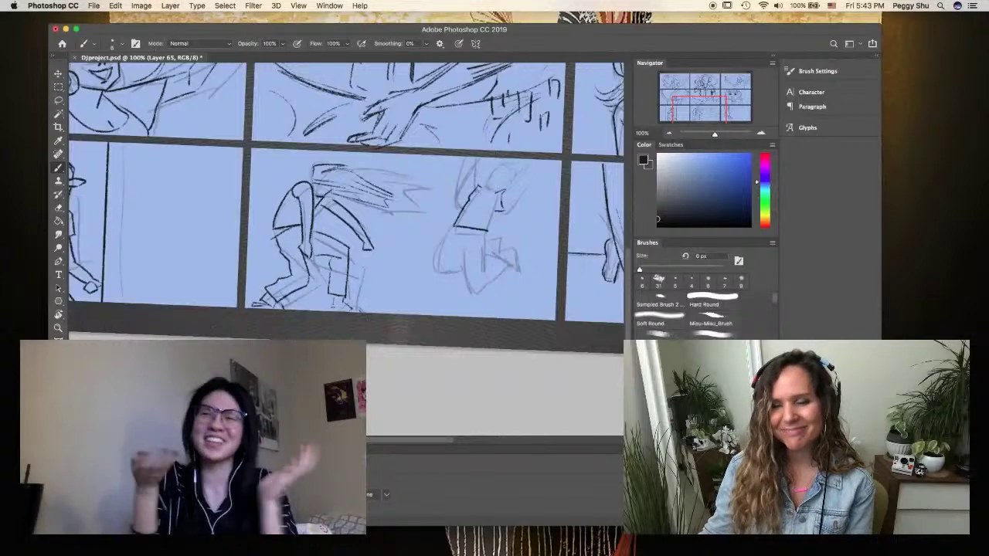
Ink the bent legs, raised arms and head of the second figure in the bottom-middle panel, saving the document
{"action": "mouse_move", "coordinate": [473, 229]}
{"action": "left_mouse_down"}
{"action": "mouse_move", "coordinate": [448, 273]}
{"action": "mouse_move", "coordinate": [463, 296]}
{"action": "mouse_move", "coordinate": [486, 269]}
{"action": "mouse_move", "coordinate": [482, 296]}
{"action": "mouse_move", "coordinate": [521, 269]}
{"action": "left_mouse_up"}
{"action": "key", "text": "ctrl+z"}
{"action": "left_click_drag", "start_coordinate": [473, 158], "coordinate": [465, 201]}
{"action": "left_click_drag", "start_coordinate": [502, 161], "coordinate": [528, 196]}
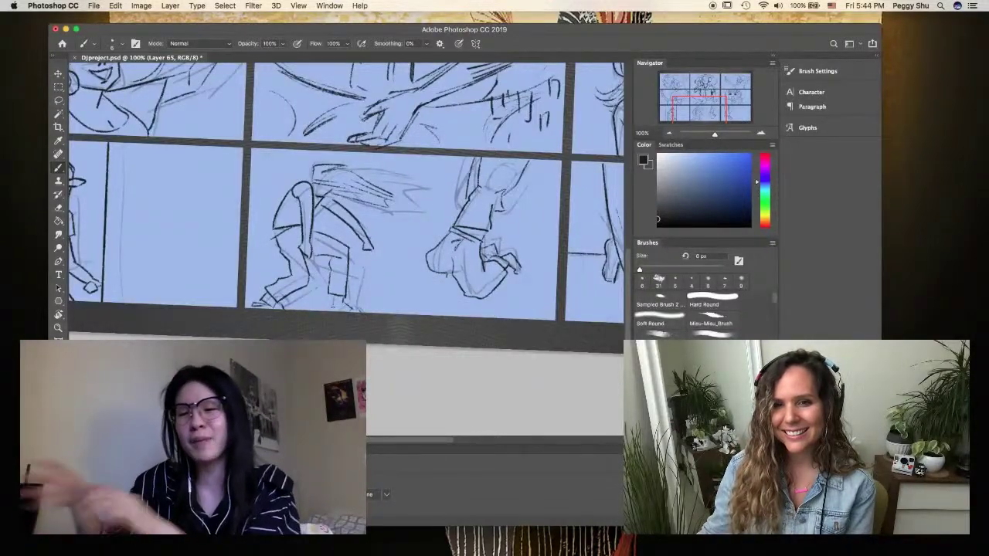
{"action": "key", "text": "super+s"}
{"action": "scroll", "coordinate": [346, 194], "scroll_direction": "down", "scroll_amount": 5}
{"action": "scroll", "coordinate": [346, 193], "scroll_direction": "up", "scroll_amount": 8}
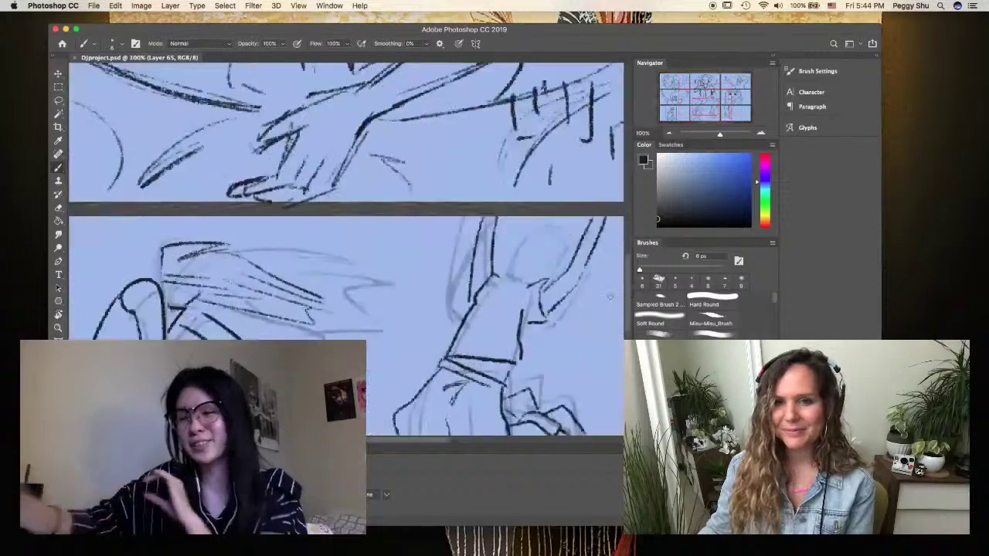
{"action": "mouse_move", "coordinate": [541, 244]}
{"action": "left_mouse_down"}
{"action": "mouse_move", "coordinate": [510, 261]}
{"action": "mouse_move", "coordinate": [501, 292]}
{"action": "mouse_move", "coordinate": [546, 262]}
{"action": "left_mouse_up"}
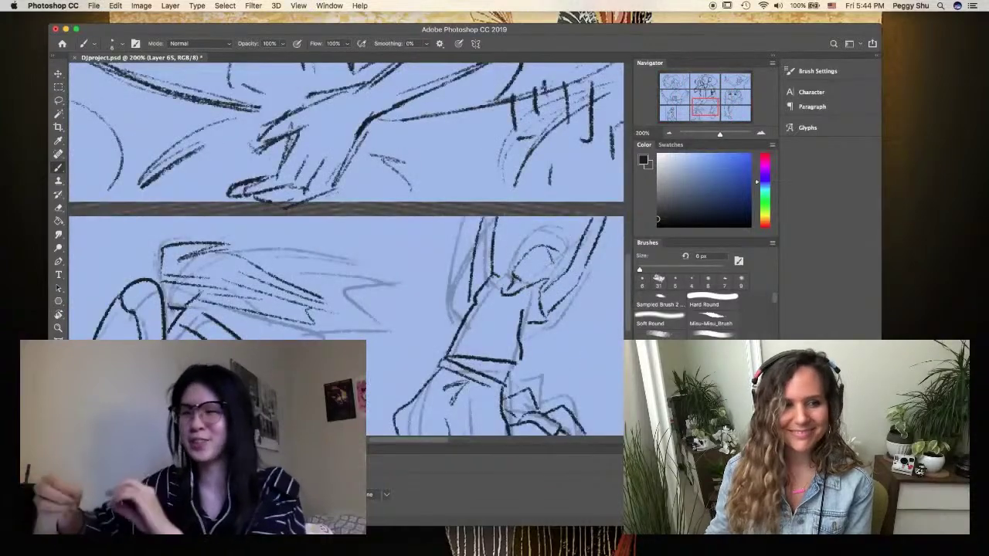
Fade the rough sketch of the headphone woman spanning the two upper middle panels and add a new layer for inking
{"action": "key", "text": "super+minus"}
{"action": "key", "text": "super+minus"}
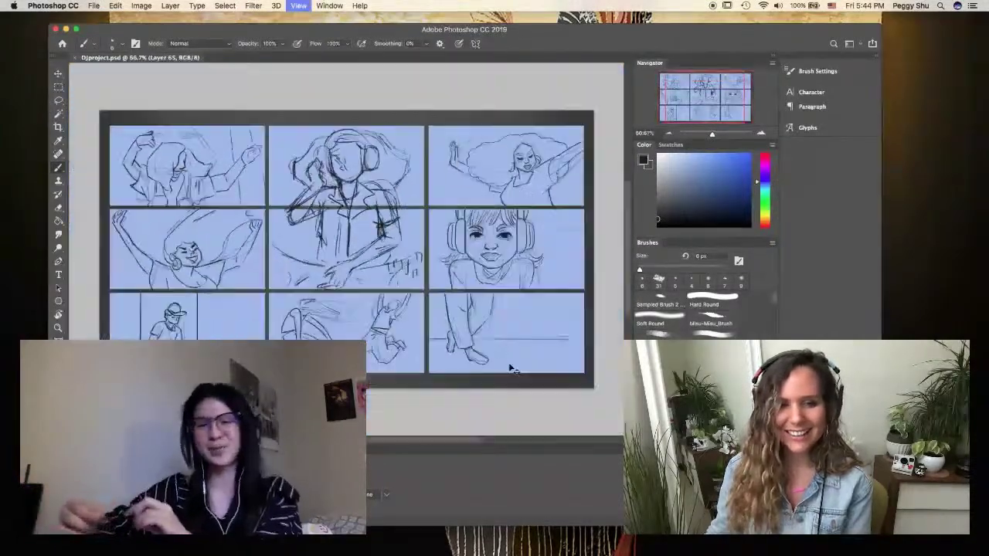
{"action": "key", "text": "super+minus"}
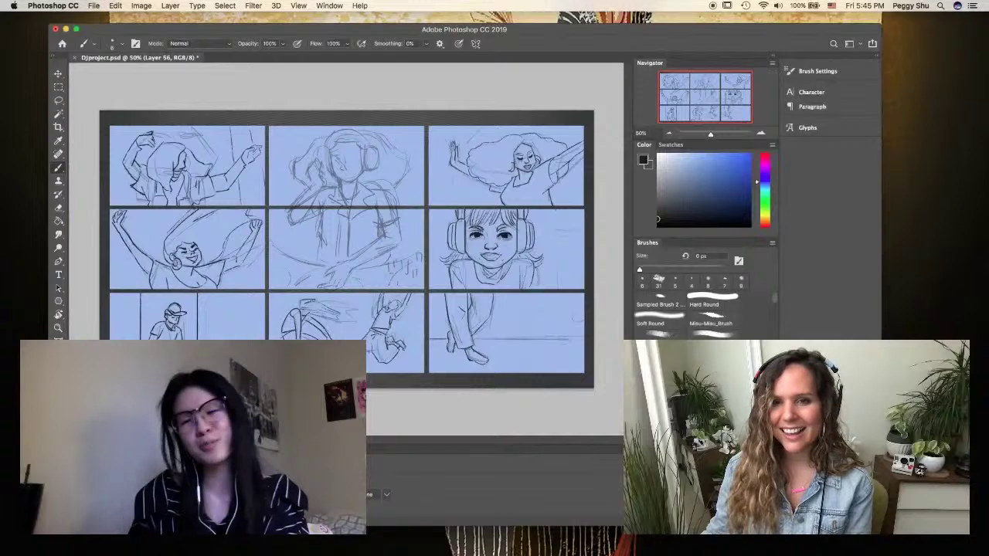
{"action": "key", "text": "super+1"}
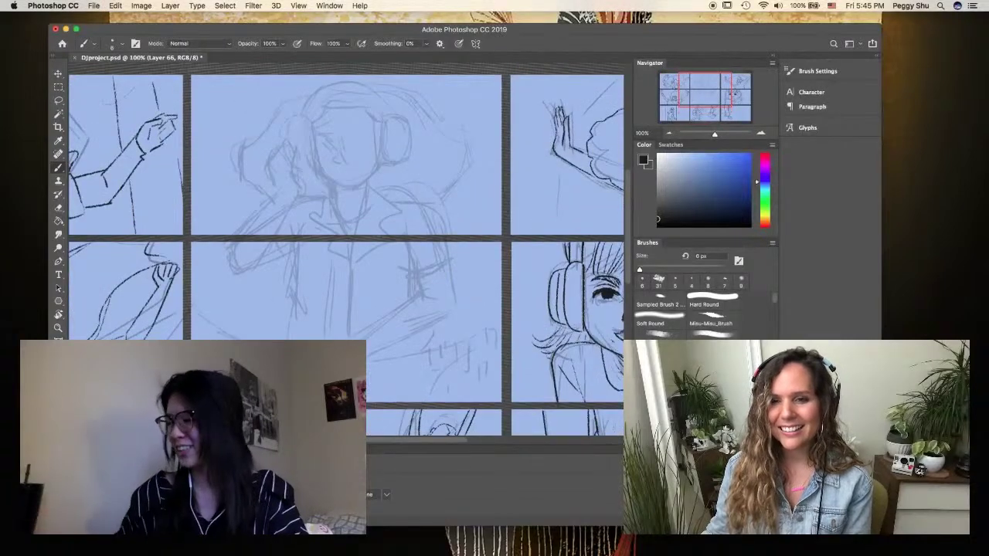
{"action": "key", "text": "super+shift+alt+n"}
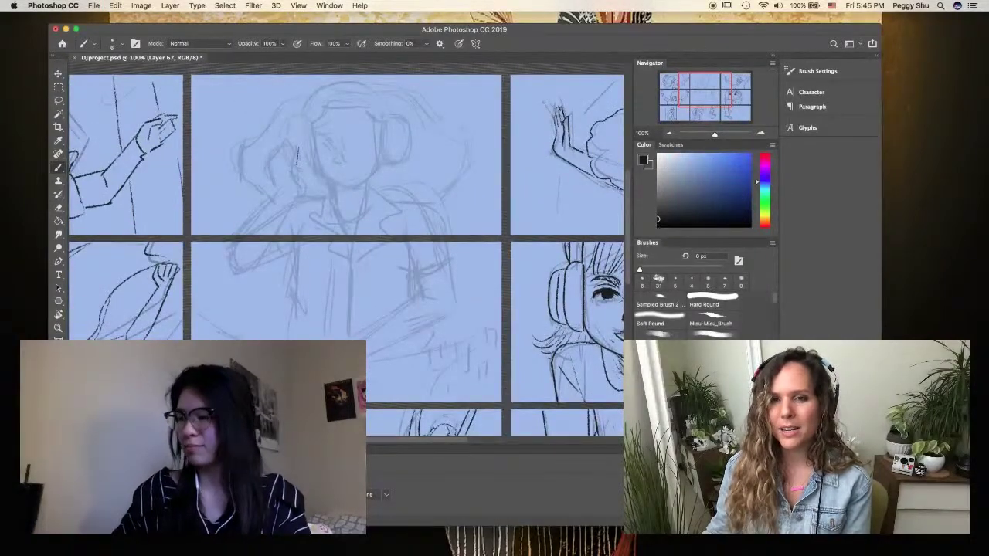
Ink the headphone woman's raised hand and forearm, face outline and hairline over the faded sketch
{"action": "left_click_drag", "start_coordinate": [291, 149], "coordinate": [317, 187]}
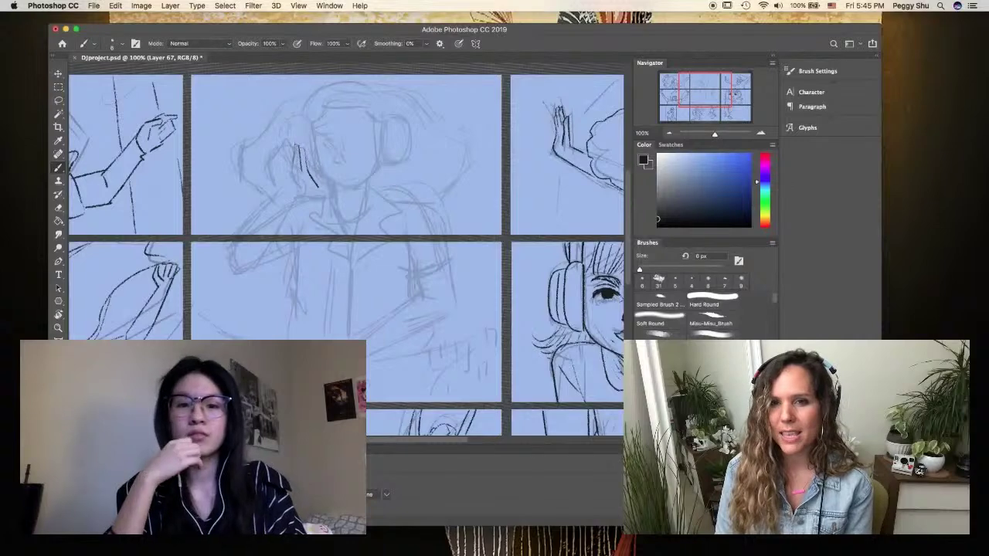
{"action": "left_click_drag", "start_coordinate": [298, 153], "coordinate": [301, 170]}
{"action": "left_click_drag", "start_coordinate": [287, 142], "coordinate": [292, 167]}
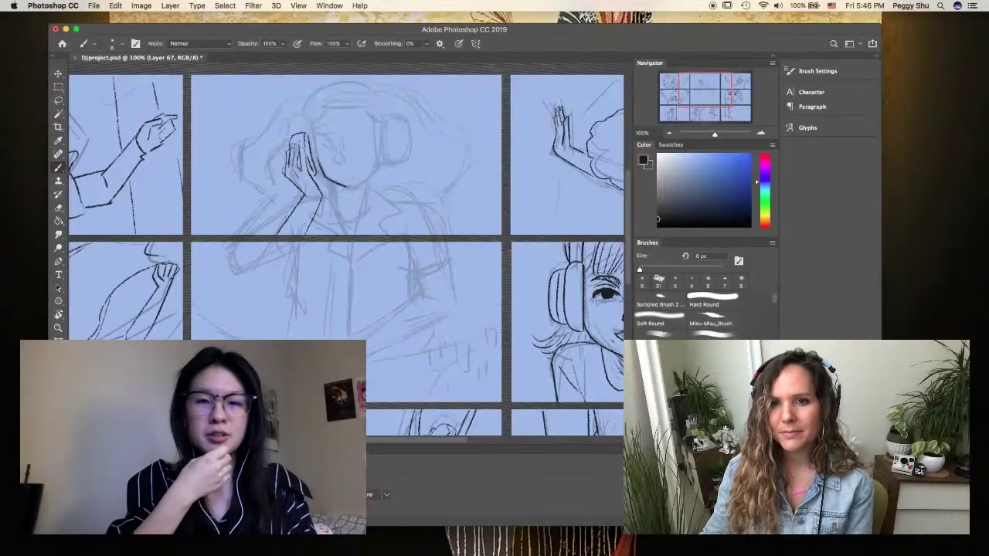
{"action": "left_click_drag", "start_coordinate": [376, 142], "coordinate": [349, 187]}
{"action": "left_click_drag", "start_coordinate": [309, 139], "coordinate": [369, 124]}
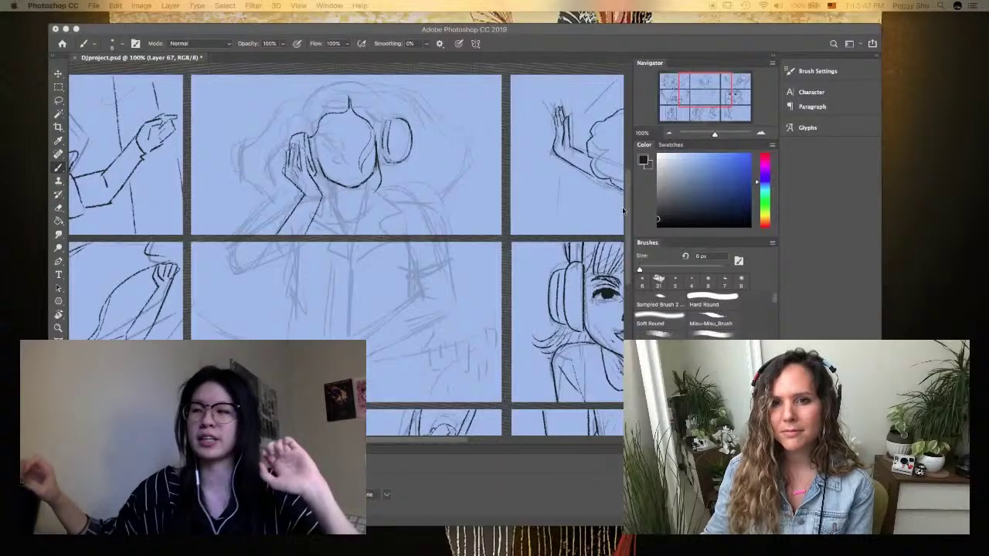
Ink the woman's headband, facial features, flowing hair, collared shirt and arms across the two upper middle panels
{"action": "scroll", "coordinate": [346, 232], "scroll_direction": "up", "scroll_amount": 3}
{"action": "mouse_move", "coordinate": [343, 154]}
{"action": "left_mouse_down"}
{"action": "mouse_move", "coordinate": [388, 192]}
{"action": "mouse_move", "coordinate": [313, 167]}
{"action": "mouse_move", "coordinate": [392, 188]}
{"action": "left_mouse_up"}
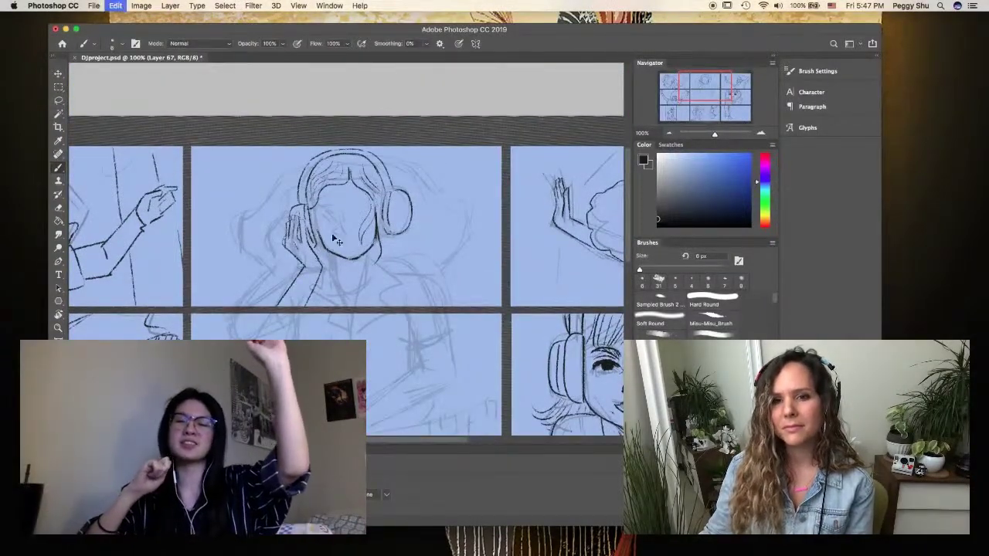
{"action": "mouse_move", "coordinate": [300, 185]}
{"action": "left_mouse_down"}
{"action": "mouse_move", "coordinate": [226, 223]}
{"action": "mouse_move", "coordinate": [229, 233]}
{"action": "left_mouse_up"}
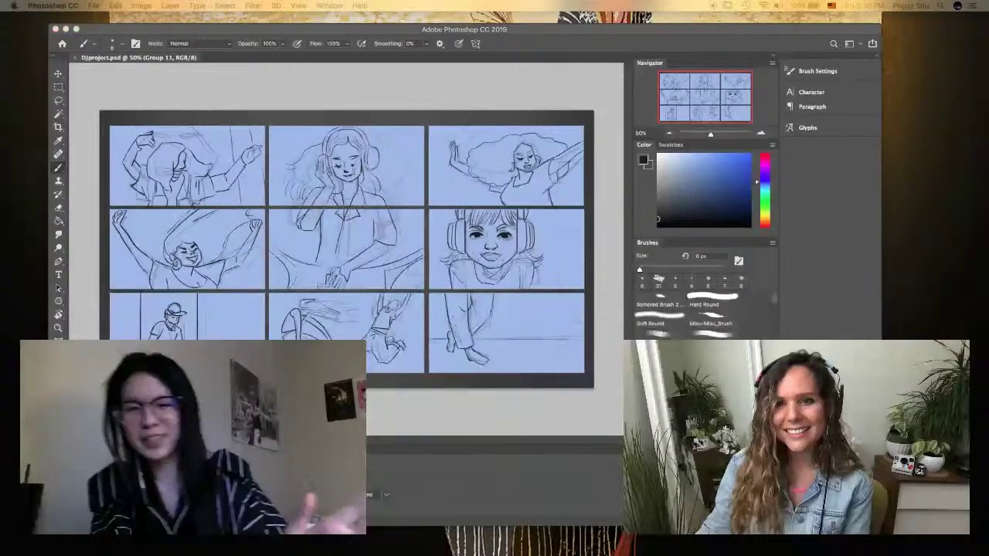
Select the woman's face and neck with the Polygonal Lasso, fill them with tan on a new layer, and deselect
{"action": "key", "text": "super+Tab"}
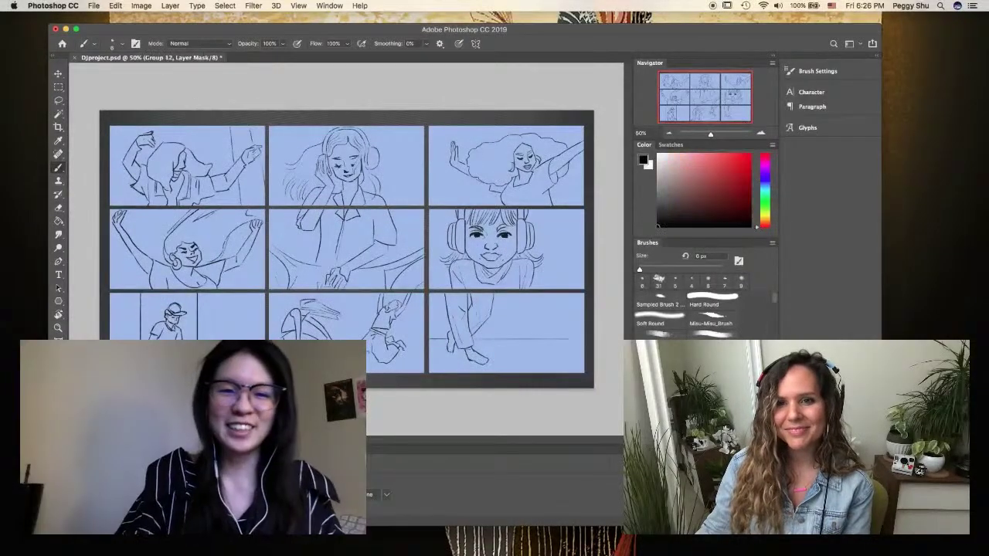
{"action": "key", "text": "super+equal"}
{"action": "key", "text": "super+equal"}
{"action": "key", "text": "super+equal"}
{"action": "scroll", "coordinate": [148, 95], "scroll_direction": "up", "scroll_amount": 5}
{"action": "key", "text": "l"}
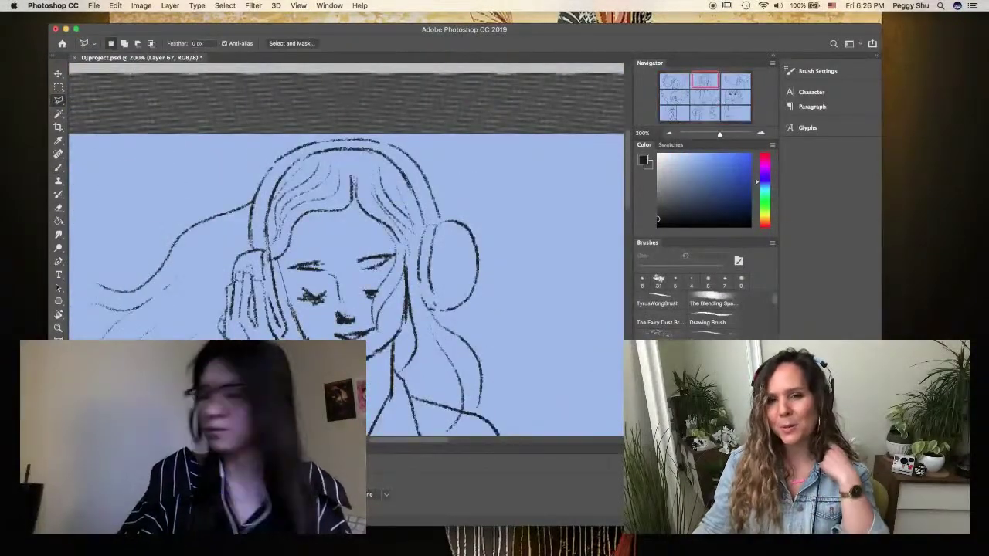
{"action": "scroll", "coordinate": [384, 247], "scroll_direction": "down", "scroll_amount": 3}
{"action": "left_click_drag", "start_coordinate": [384, 247], "coordinate": [379, 255]}
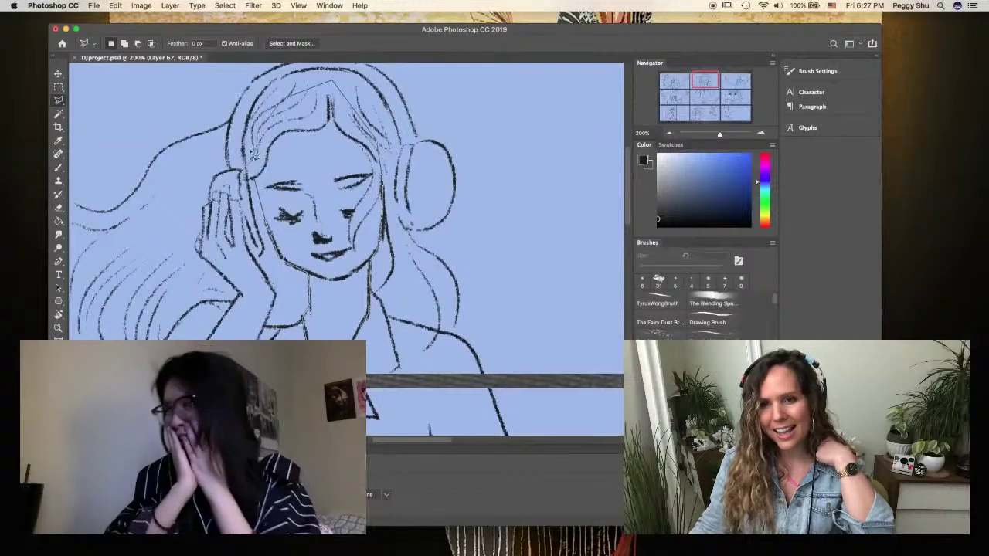
{"action": "left_click", "coordinate": [757, 221]}
{"action": "left_click", "coordinate": [688, 173]}
{"action": "key", "text": "g"}
{"action": "key", "text": "alt+BackSpace"}
{"action": "key", "text": "super+d"}
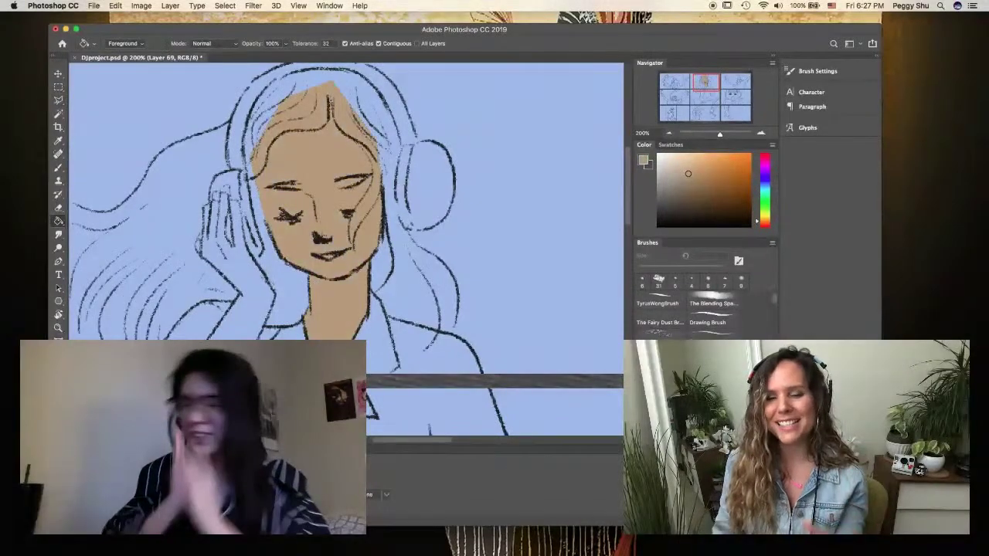
Paint darker brown shadows on the woman's neck under the chin and along the side of her nose
{"action": "key", "text": "b"}
{"action": "left_click", "coordinate": [338, 306], "text": "alt"}
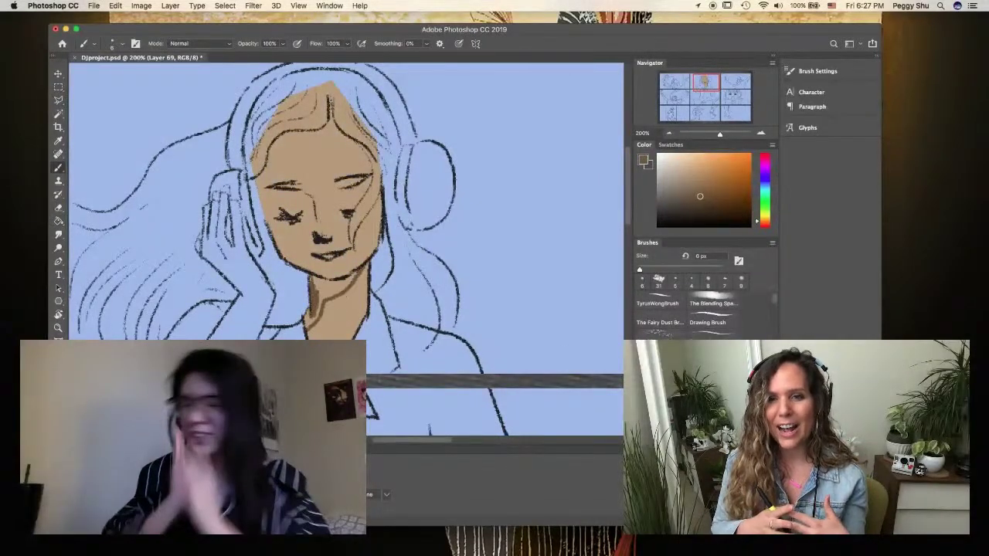
{"action": "left_click_drag", "start_coordinate": [316, 284], "coordinate": [334, 290]}
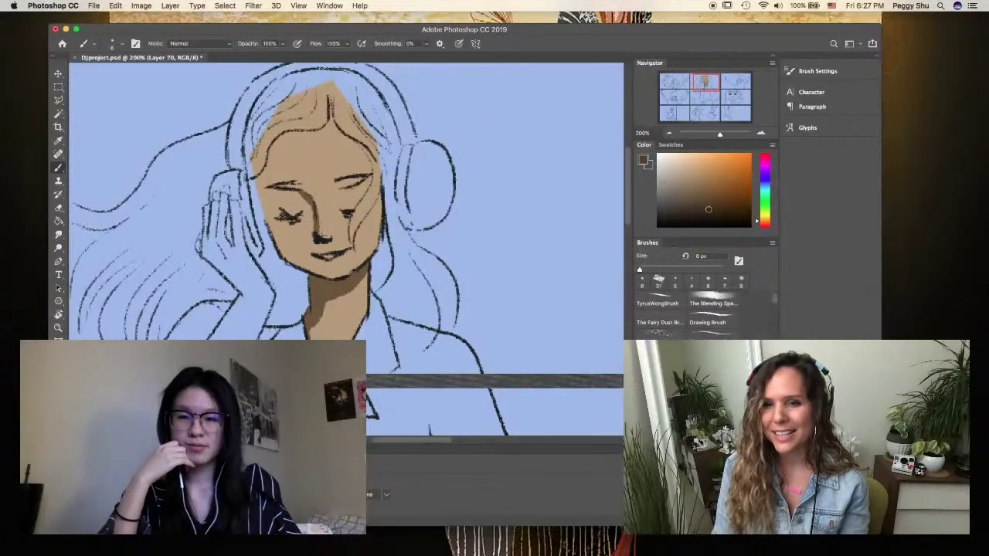
Thicken the eyebrows and brush lighter tan texture over the face on a new layer with richTowel_Material 2 at 57 px
{"action": "right_click", "coordinate": [360, 465]}
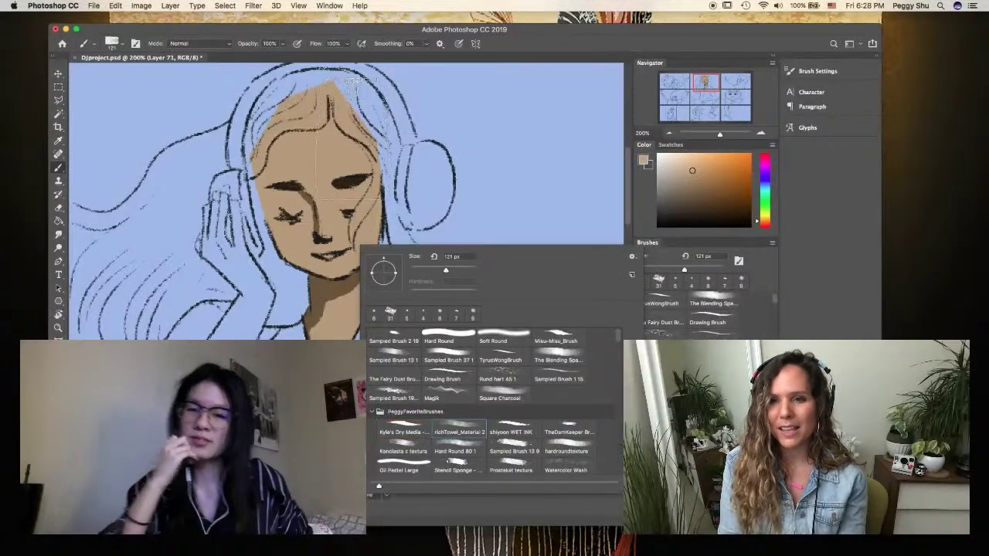
{"action": "double_click", "coordinate": [460, 428]}
{"action": "key", "text": "cmd+s"}
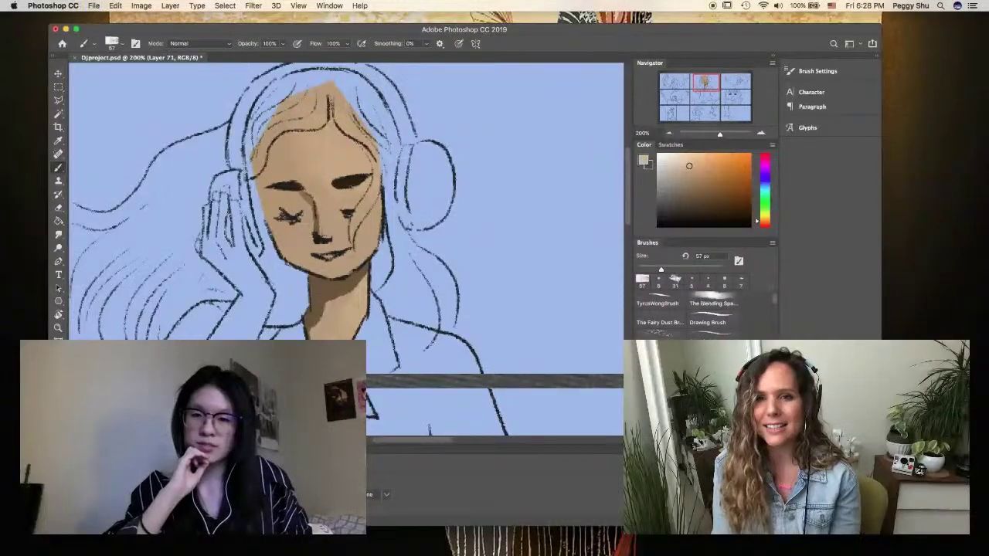
Paint the woman's lips muted red with a 9 px brush and save the document
{"action": "right_click", "coordinate": [420, 232]}
{"action": "double_click", "coordinate": [444, 301]}
{"action": "key", "text": "cmd+minus"}
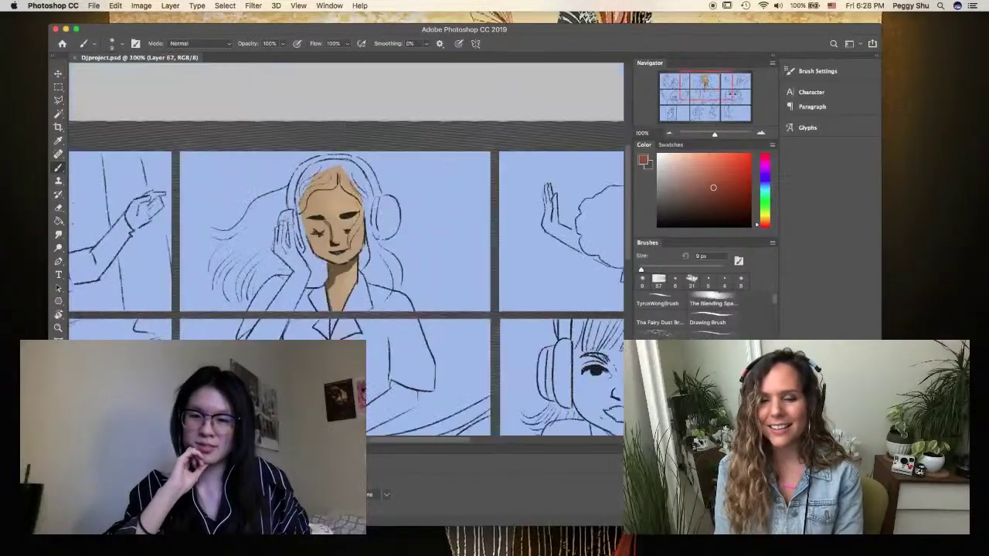
Select the woman's hair around the face with the Polygonal Lasso and fill it with dark brown
{"action": "key", "text": "cmd+plus"}
{"action": "key", "text": "cmd+plus"}
{"action": "key", "text": "l"}
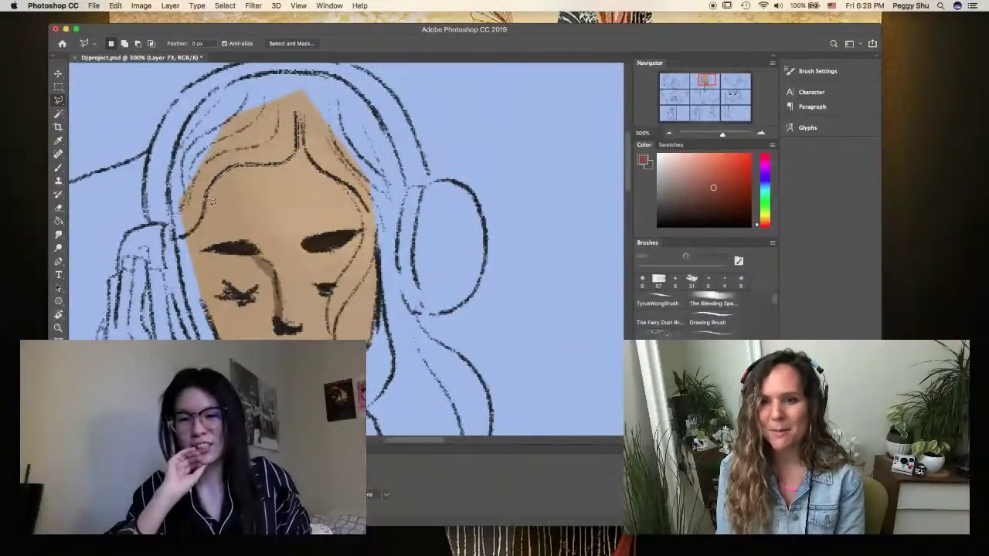
{"action": "scroll", "coordinate": [205, 305], "scroll_direction": "down", "scroll_amount": 3}
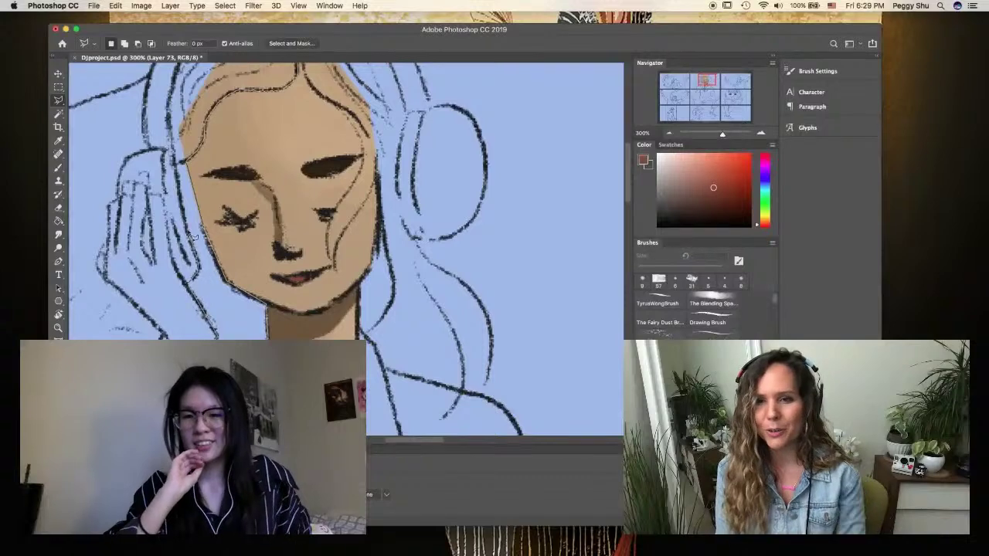
{"action": "scroll", "coordinate": [169, 80], "scroll_direction": "up", "scroll_amount": 5}
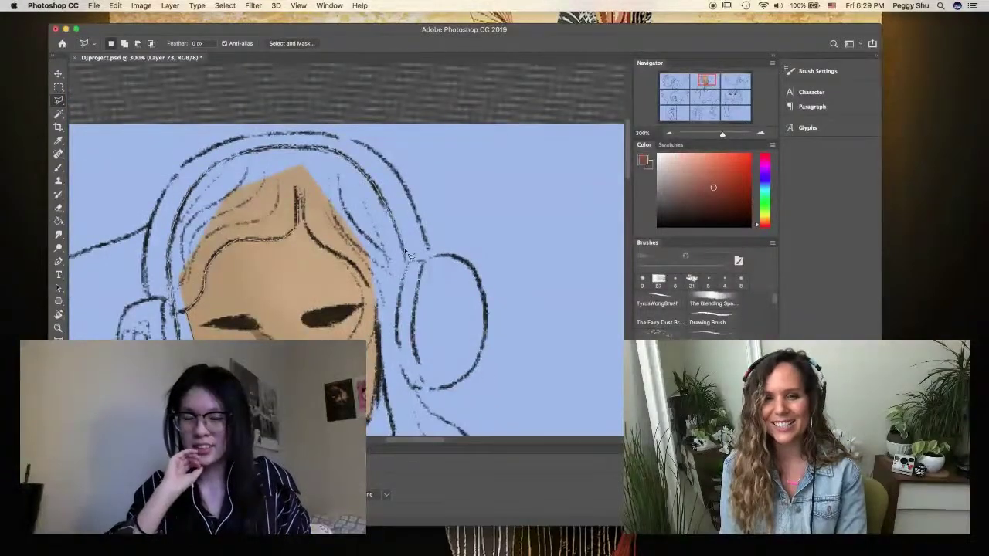
{"action": "key", "text": "g"}
{"action": "left_click", "coordinate": [684, 200]}
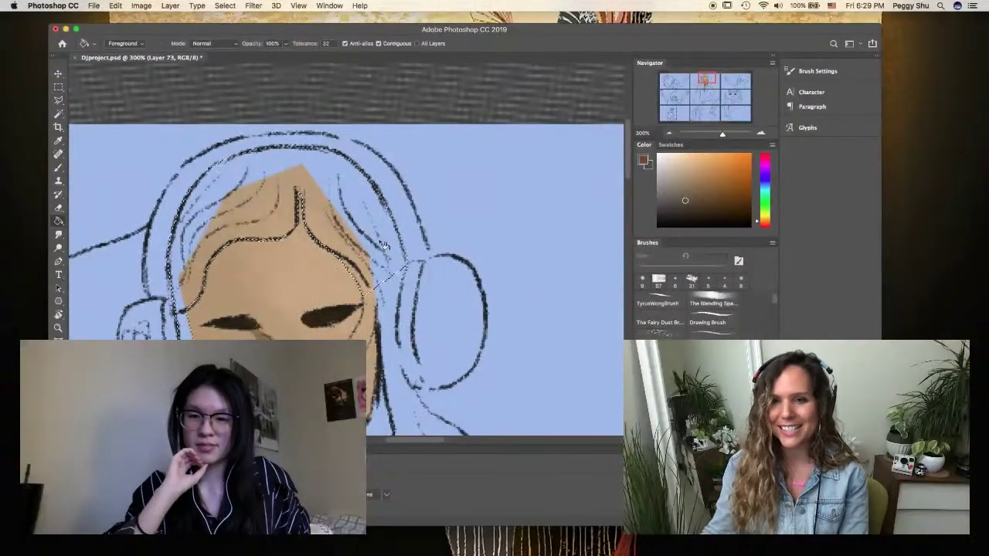
{"action": "left_click", "coordinate": [255, 193]}
Paint the brown hair strand across the woman's cheek and the wavy locks falling over her shoulder
{"action": "key", "text": "cmd+minus"}
{"action": "scroll", "coordinate": [348, 231], "scroll_direction": "down", "scroll_amount": 5}
{"action": "key", "text": "b"}
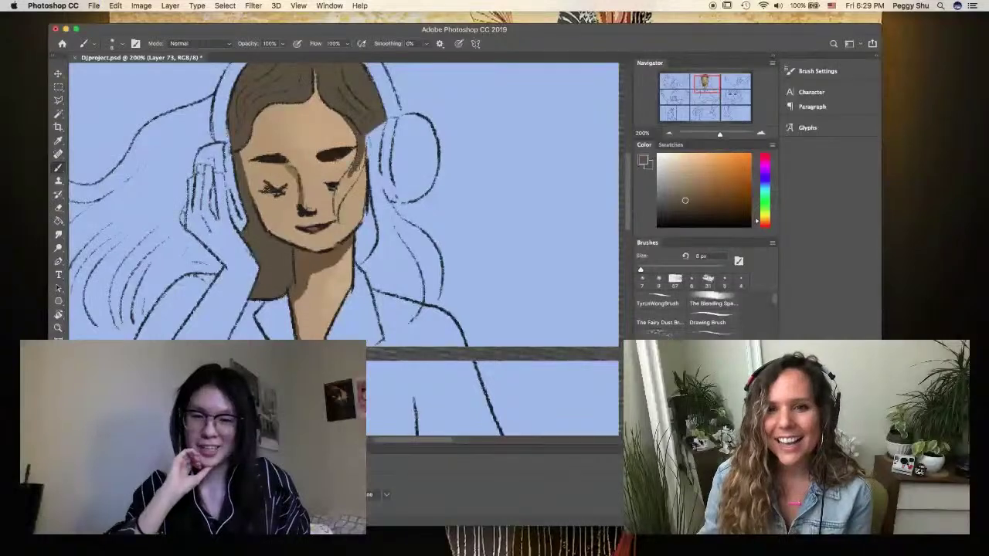
{"action": "left_click_drag", "start_coordinate": [358, 147], "coordinate": [337, 219]}
{"action": "key", "text": "bracketright"}
{"action": "left_click_drag", "start_coordinate": [371, 123], "coordinate": [425, 303]}
{"action": "mouse_move", "coordinate": [386, 205]}
{"action": "left_mouse_down"}
{"action": "mouse_move", "coordinate": [447, 307]}
{"action": "mouse_move", "coordinate": [391, 282]}
{"action": "left_mouse_up"}
{"action": "mouse_move", "coordinate": [383, 236]}
{"action": "left_mouse_down"}
{"action": "mouse_move", "coordinate": [418, 299]}
{"action": "mouse_move", "coordinate": [439, 300]}
{"action": "left_mouse_up"}
Brush darker brown texture over the hair on a new layer with a 20 px brush and save the document
{"action": "key", "text": "super+minus"}
{"action": "key", "text": "super+shift+alt+n"}
{"action": "right_click", "coordinate": [341, 268]}
{"action": "key", "text": "Escape"}
{"action": "key", "text": "bracketright"}
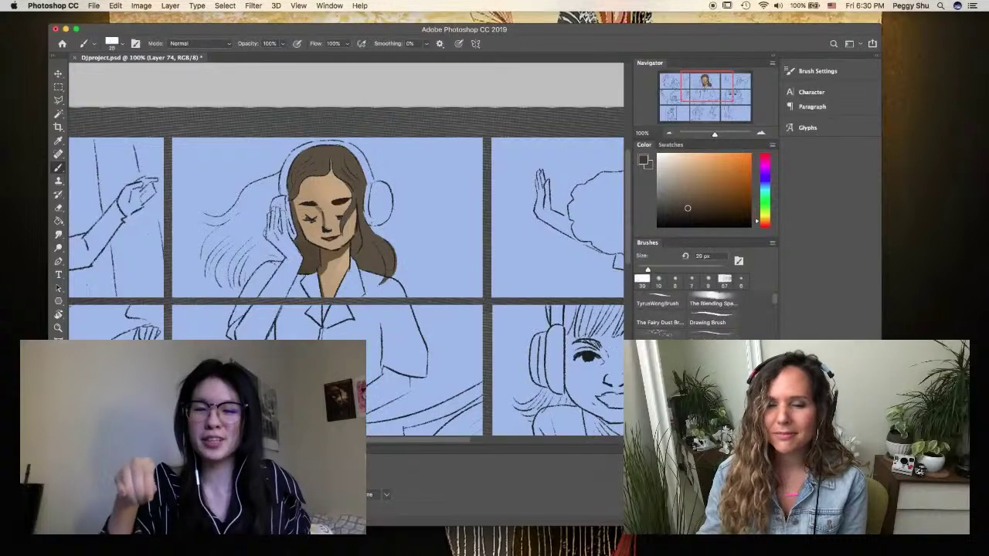
{"action": "key", "text": "super+s"}
On a new layer, select the headphone ear cup farther from her hand with the Polygonal Lasso and fill it with pale lavender
{"action": "left_click", "coordinate": [58, 99]}
{"action": "key", "text": "super+shift+alt+n"}
{"action": "scroll", "coordinate": [387, 197], "scroll_direction": "up", "scroll_amount": 2}
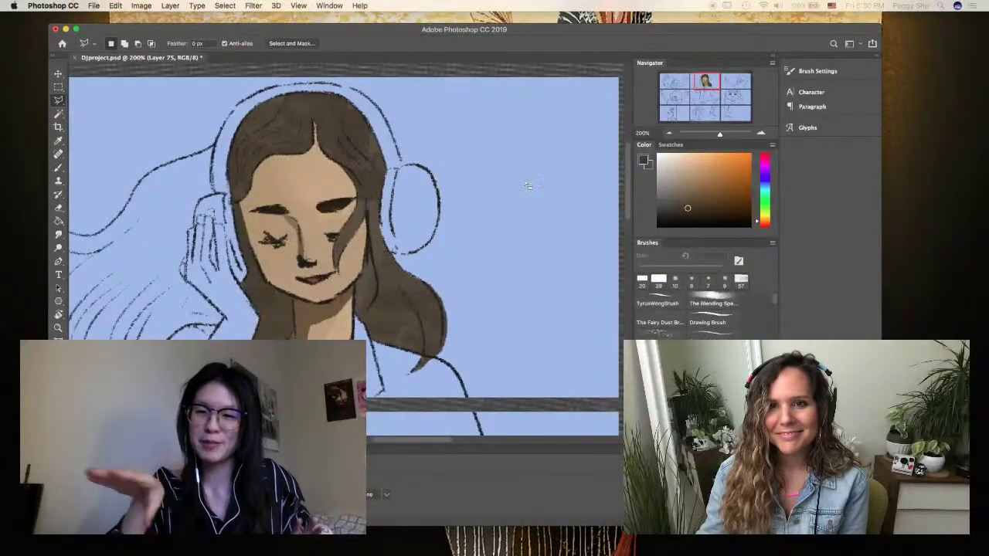
{"action": "left_click", "coordinate": [764, 171]}
{"action": "left_click", "coordinate": [668, 163]}
{"action": "key", "text": "b"}
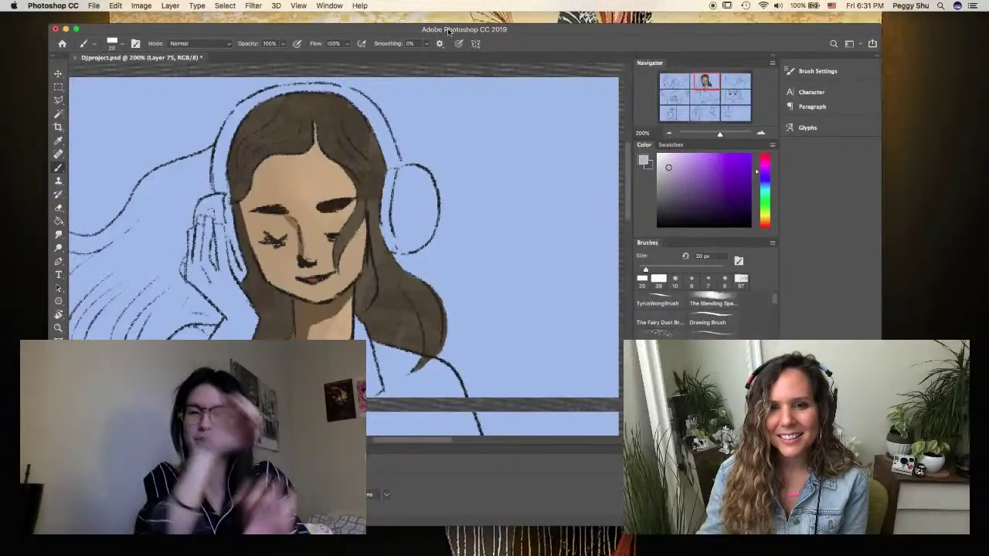
{"action": "key", "text": "alt+BackSpace"}
Paint a light curved highlight on the lavender ear cup with a 7 px brush, save, and deselect
{"action": "left_click_drag", "start_coordinate": [417, 179], "coordinate": [426, 227]}
{"action": "key", "text": "super+s"}
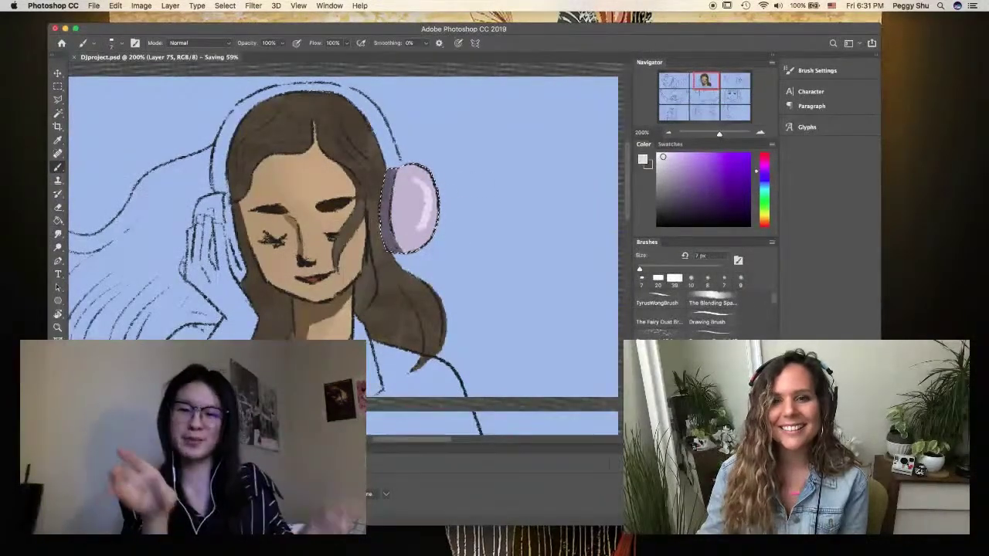
{"action": "key", "text": "super+d"}
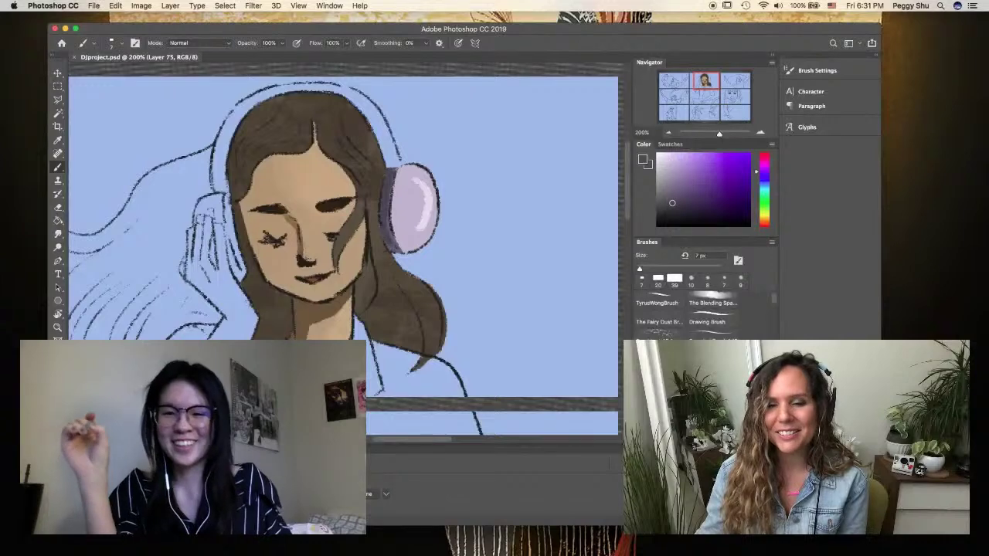
Select the ear cup behind the woman's hand with the Polygonal Lasso and fill it with pale lavender
{"action": "left_click", "coordinate": [228, 231], "text": "alt"}
{"action": "key", "text": "l"}
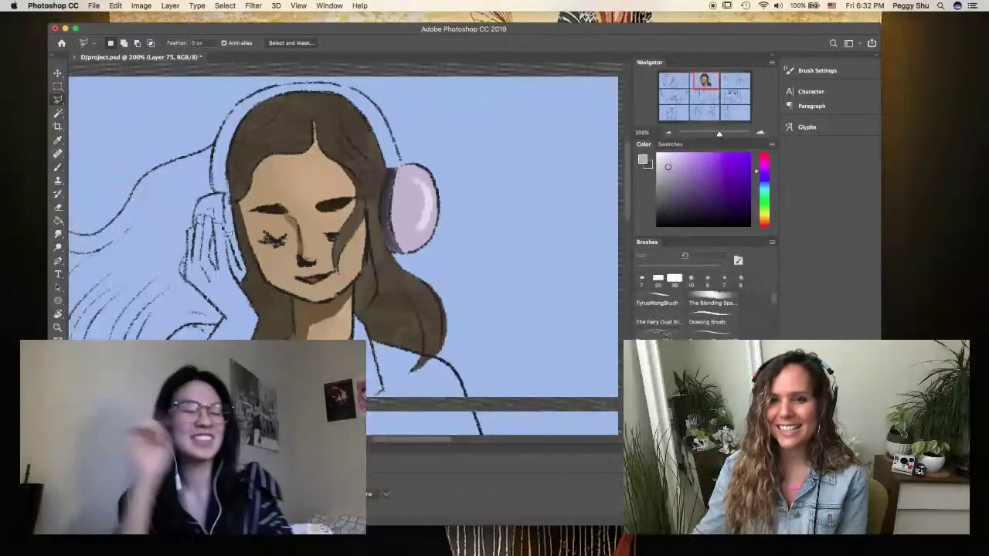
{"action": "mouse_move", "coordinate": [228, 232]}
{"action": "left_mouse_down"}
{"action": "mouse_move", "coordinate": [216, 203]}
{"action": "mouse_move", "coordinate": [210, 273]}
{"action": "mouse_move", "coordinate": [248, 285]}
{"action": "mouse_move", "coordinate": [238, 221]}
{"action": "left_mouse_up"}
{"action": "key", "text": "b"}
{"action": "key", "text": "alt+BackSpace"}
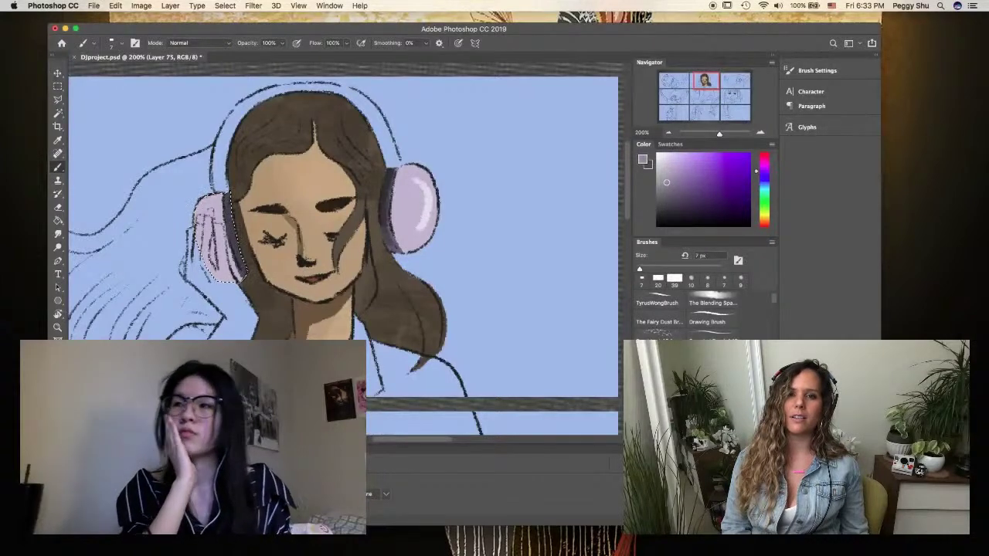
Outline the headphone band with the Lasso, fill it with dark purple on a new layer, deselect, and save
{"action": "left_click", "coordinate": [427, 192], "text": "alt"}
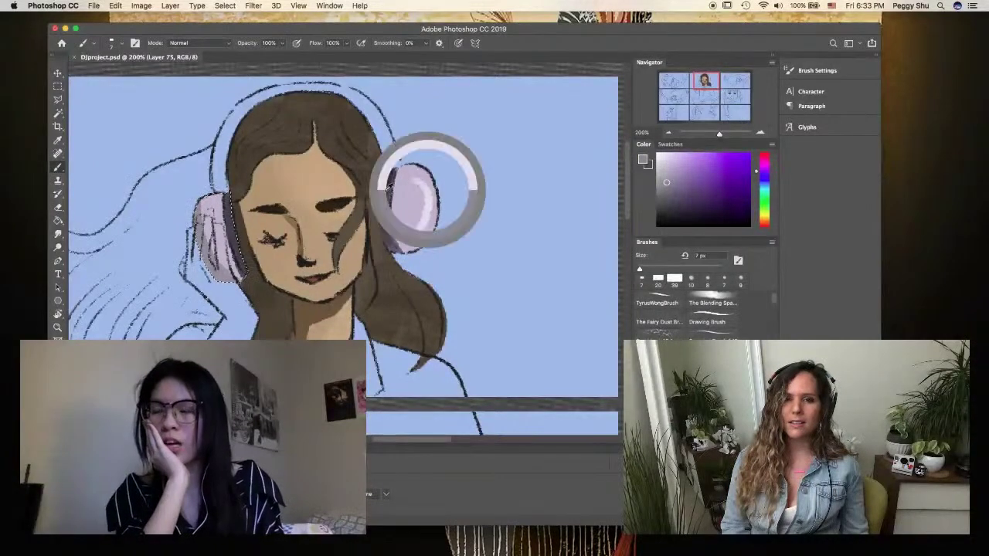
{"action": "left_click", "coordinate": [58, 101]}
{"action": "scroll", "coordinate": [232, 194], "scroll_direction": "up", "scroll_amount": 3}
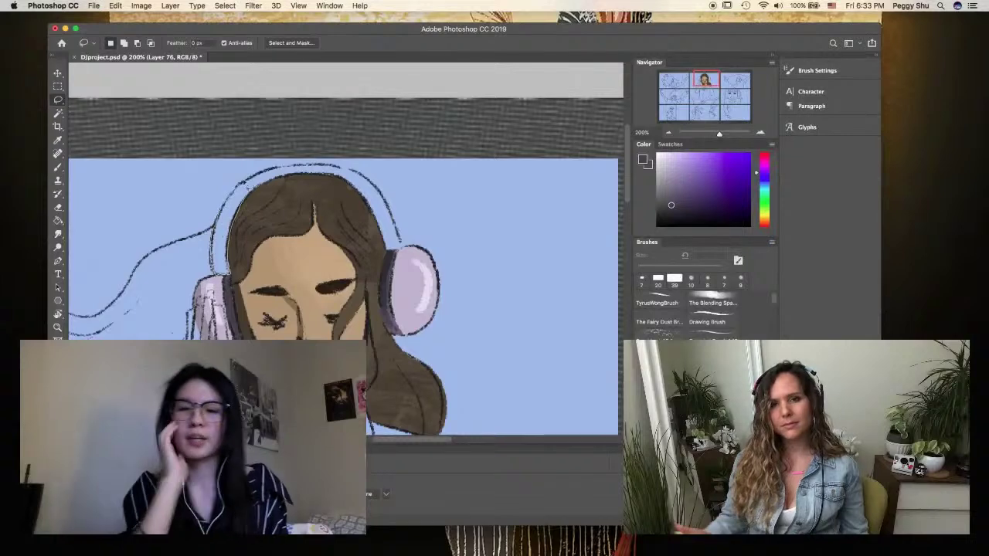
{"action": "mouse_move", "coordinate": [315, 166]}
{"action": "left_mouse_down"}
{"action": "mouse_move", "coordinate": [340, 172]}
{"action": "mouse_move", "coordinate": [371, 201]}
{"action": "mouse_move", "coordinate": [390, 240]}
{"action": "mouse_move", "coordinate": [355, 264]}
{"action": "left_mouse_up"}
{"action": "key", "text": "b"}
{"action": "key", "text": "alt+BackSpace"}
{"action": "key", "text": "ctrl+d"}
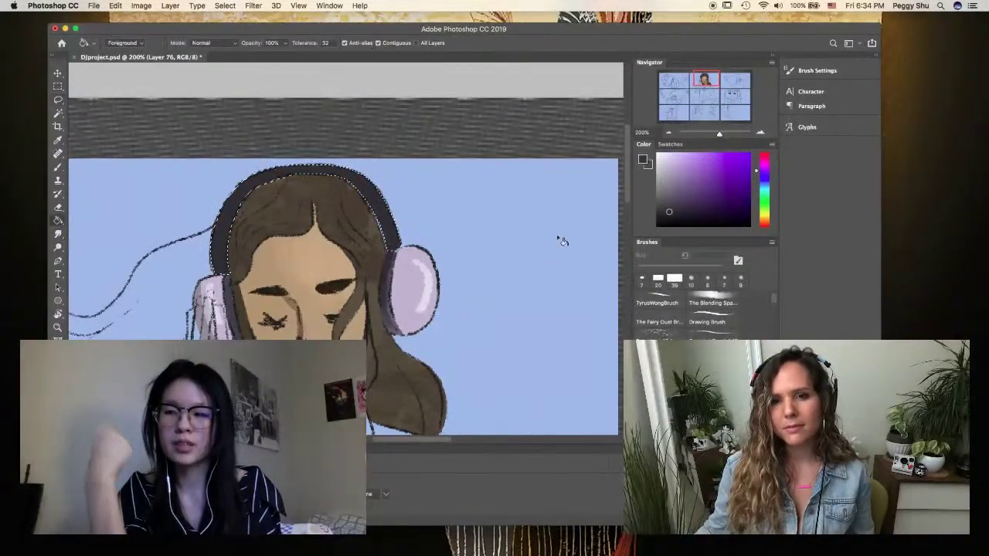
{"action": "key", "text": "ctrl+s"}
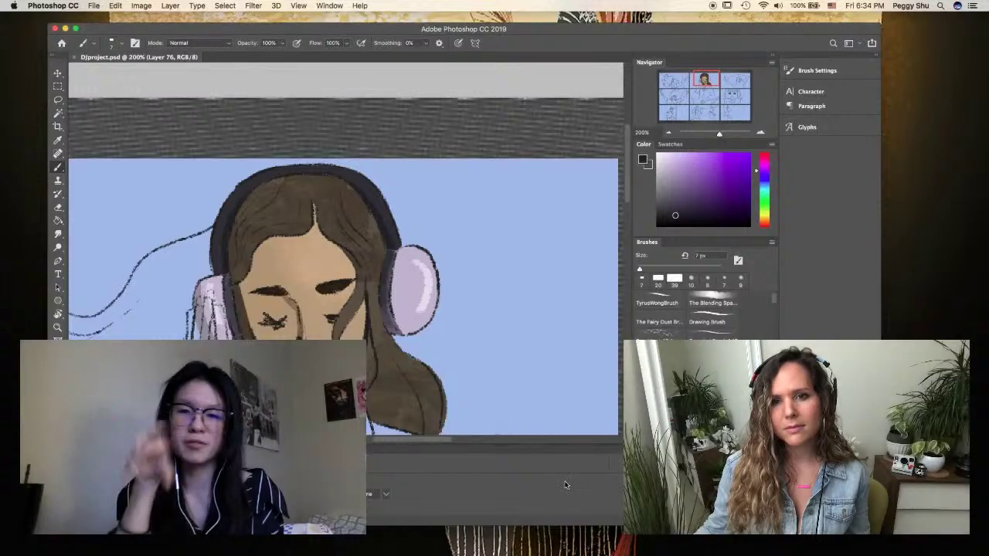
Select the woman's raised hand and forearm with the Polygonal Lasso, fill them with tan on a new layer, and deselect
{"action": "key", "text": "ctrl+shift+alt+n"}
{"action": "key", "text": "ctrl+minus"}
{"action": "key", "text": "ctrl+minus"}
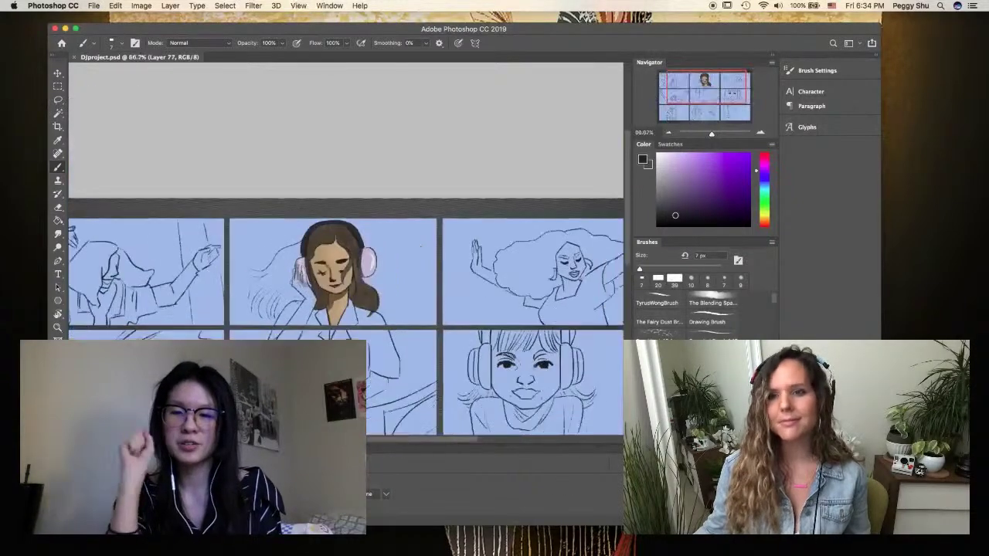
{"action": "key", "text": "ctrl+plus"}
{"action": "key", "text": "ctrl+plus"}
{"action": "key", "text": "l"}
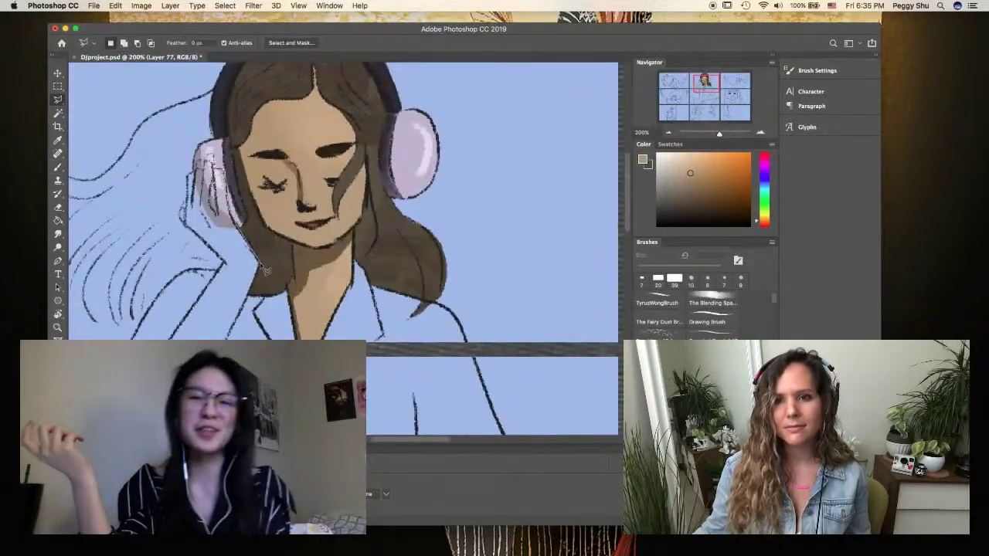
{"action": "mouse_move", "coordinate": [176, 220]}
{"action": "left_mouse_down"}
{"action": "mouse_move", "coordinate": [197, 163]}
{"action": "mouse_move", "coordinate": [208, 166]}
{"action": "mouse_move", "coordinate": [248, 309]}
{"action": "mouse_move", "coordinate": [219, 188]}
{"action": "left_mouse_up"}
{"action": "key", "text": "ctrl+d"}
Paint darker brown shadows on the hand and along the wrist and forearm, and save the document
{"action": "key", "text": "b"}
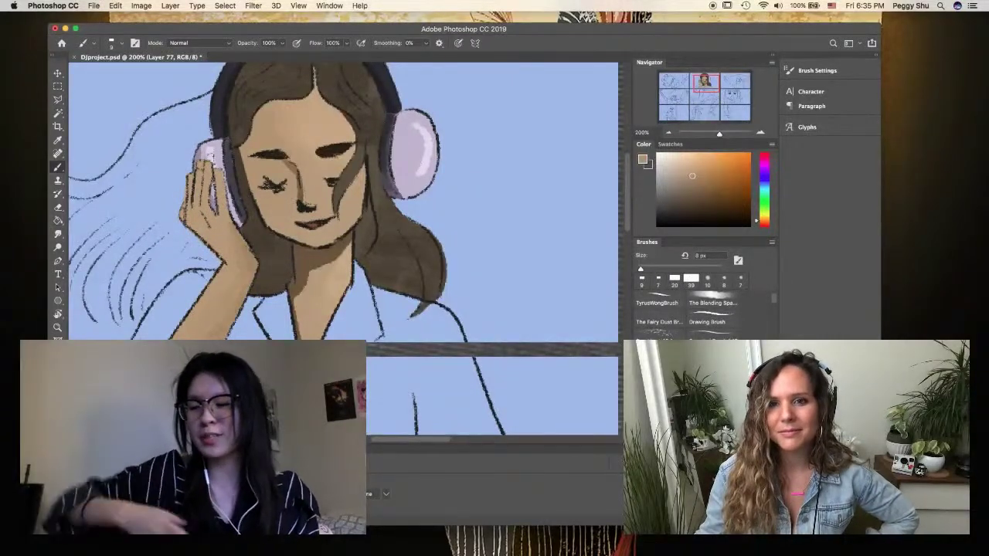
{"action": "key", "text": "bracketright"}
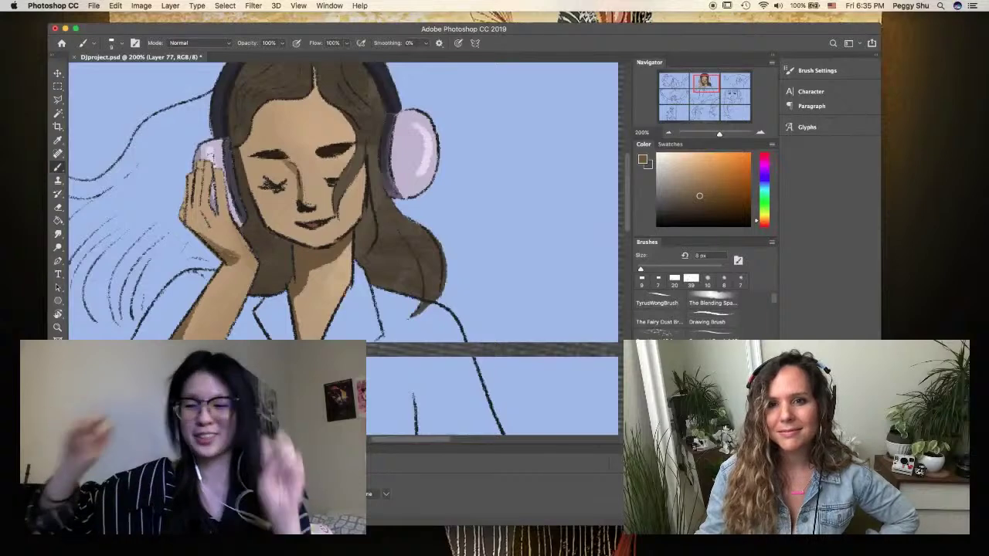
{"action": "key", "text": "super+s"}
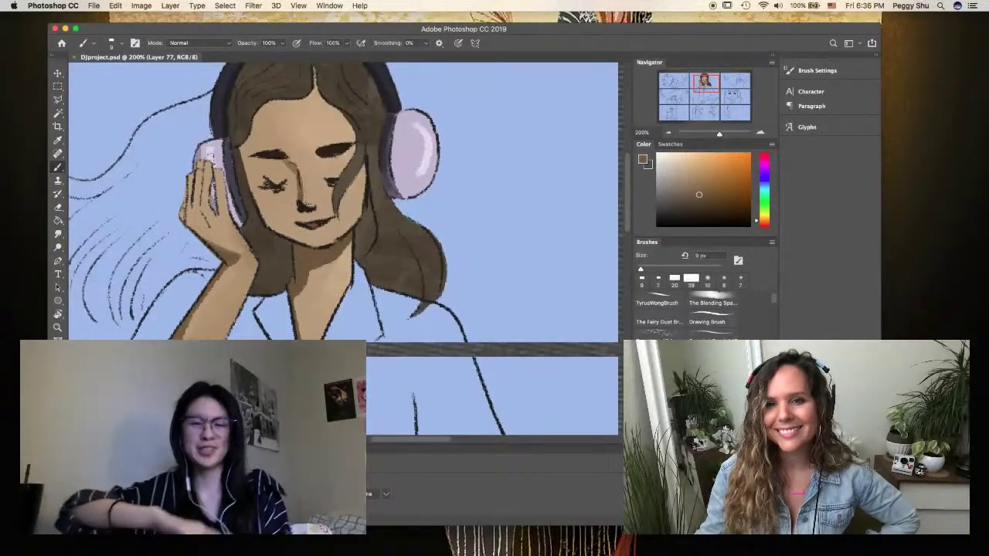
Select the woman's shirt with the Polygonal Lasso, fill it with purple on a new layer, save, and deselect
{"action": "left_click", "coordinate": [57, 98]}
{"action": "key", "text": "super+s"}
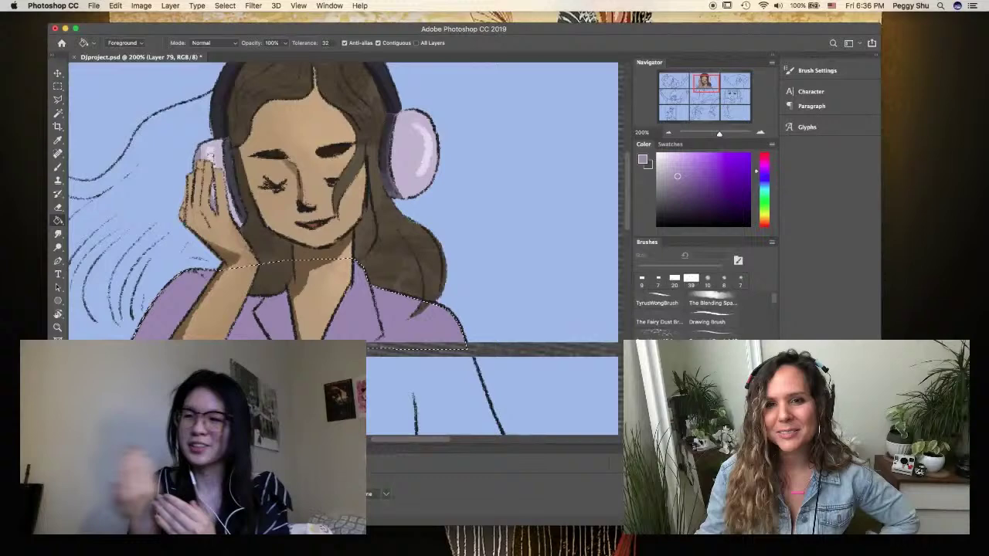
{"action": "key", "text": "super+d"}
Paint darker purple shadows on the shirt's sleeve and beside the collar with a small brush
{"action": "key", "text": "b"}
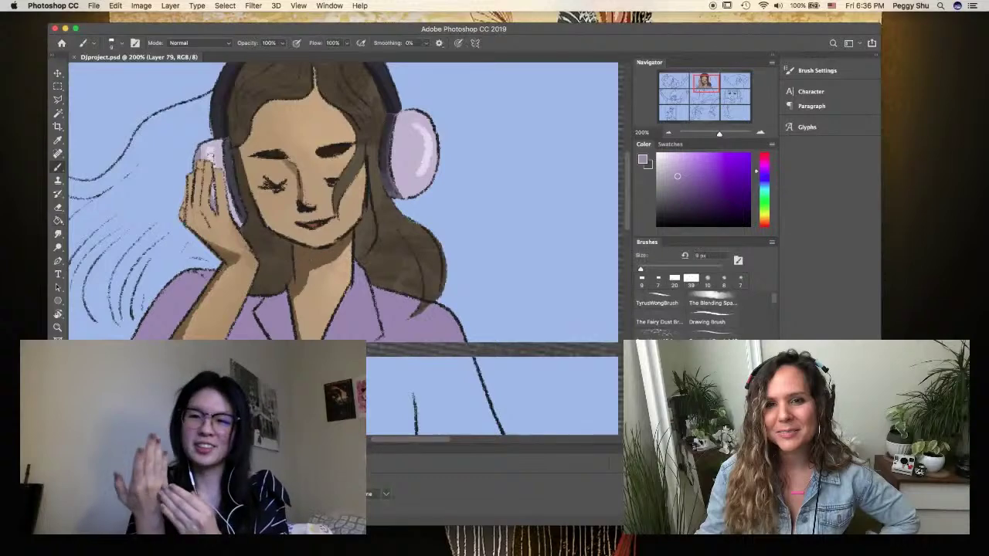
{"action": "mouse_move", "coordinate": [247, 293]}
{"action": "left_mouse_down"}
{"action": "mouse_move", "coordinate": [286, 303]}
{"action": "mouse_move", "coordinate": [251, 320]}
{"action": "left_mouse_up"}
{"action": "left_click_drag", "start_coordinate": [135, 294], "coordinate": [162, 338]}
{"action": "left_click_drag", "start_coordinate": [372, 287], "coordinate": [390, 340]}
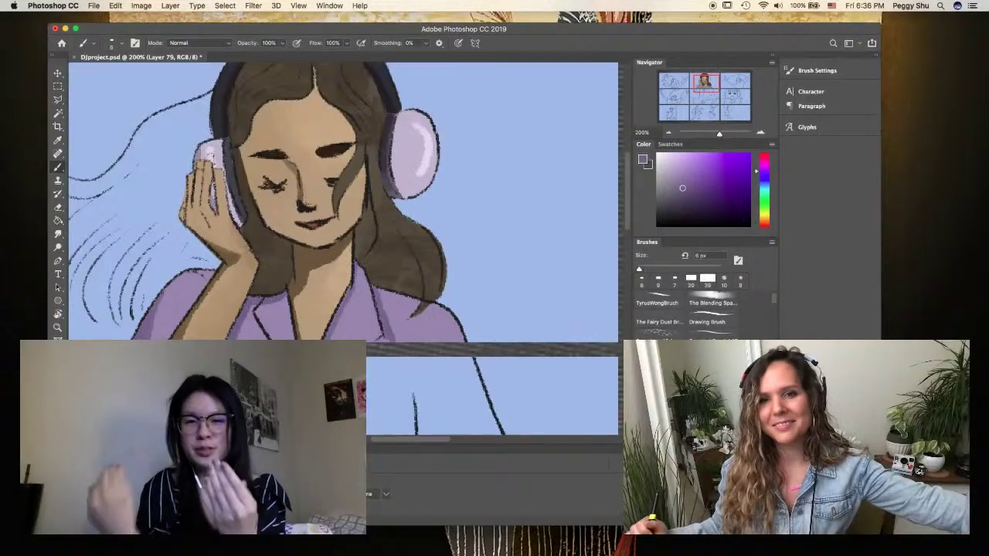
Draw thin dark purple stripes down the sleeves, collar and shirt front on a new layer with a 5 px brush, and save
{"action": "left_click", "coordinate": [309, 288], "text": "alt"}
{"action": "right_click", "coordinate": [309, 287]}
{"action": "key", "text": "Escape"}
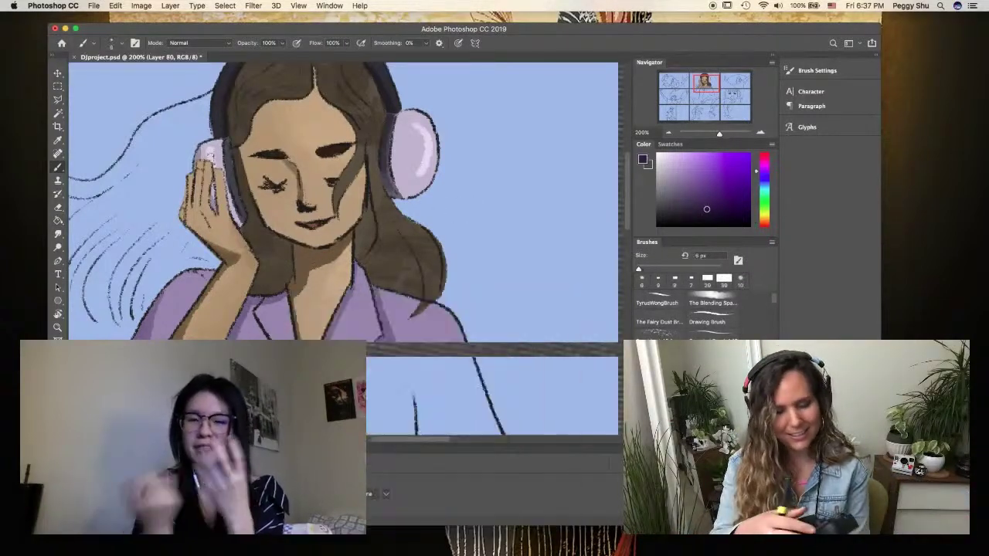
{"action": "left_click_drag", "start_coordinate": [158, 274], "coordinate": [193, 336]}
{"action": "left_click_drag", "start_coordinate": [246, 298], "coordinate": [260, 338]}
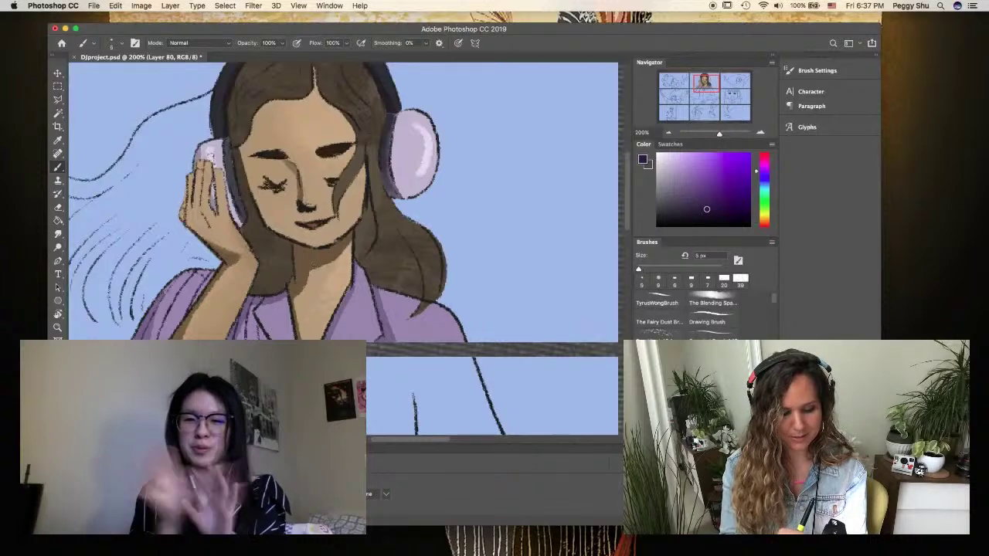
{"action": "left_click_drag", "start_coordinate": [367, 292], "coordinate": [366, 340]}
{"action": "left_click_drag", "start_coordinate": [354, 296], "coordinate": [357, 340]}
{"action": "left_click_drag", "start_coordinate": [389, 298], "coordinate": [391, 342]}
{"action": "left_click_drag", "start_coordinate": [402, 317], "coordinate": [403, 342]}
{"action": "key", "text": "super+s"}
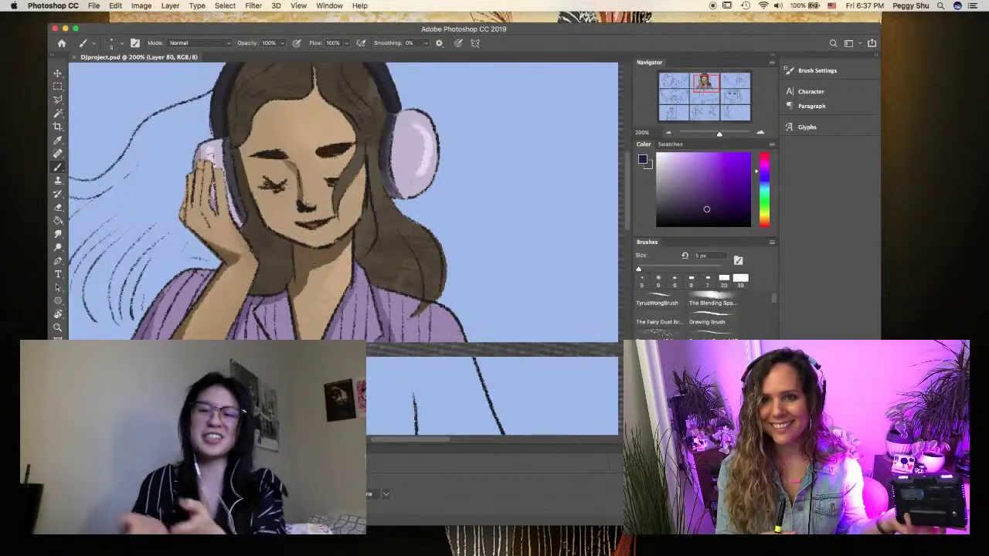
Outline the hair flowing behind the woman's hand with the Lasso and fill it with dark brown on a new layer
{"action": "key", "text": "super+shift+alt+n"}
{"action": "key", "text": "super+minus"}
{"action": "key", "text": "l"}
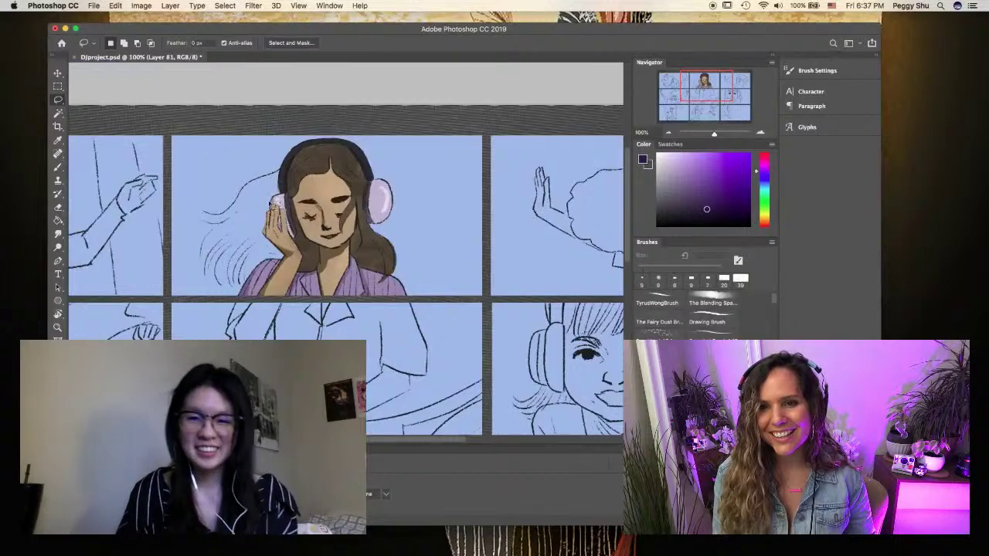
{"action": "mouse_move", "coordinate": [280, 167]}
{"action": "left_mouse_down"}
{"action": "mouse_move", "coordinate": [243, 221]}
{"action": "mouse_move", "coordinate": [279, 168]}
{"action": "left_mouse_up"}
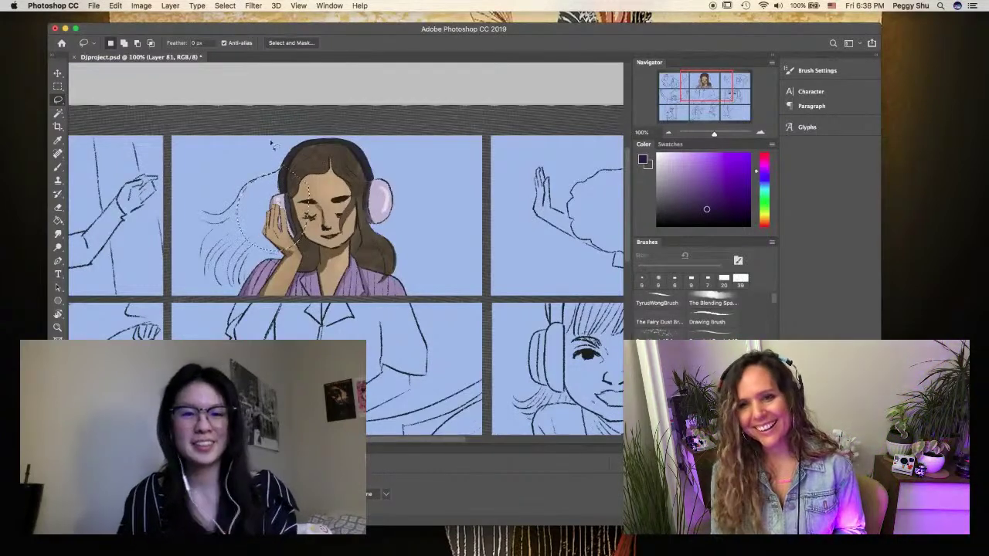
{"action": "key", "text": "b"}
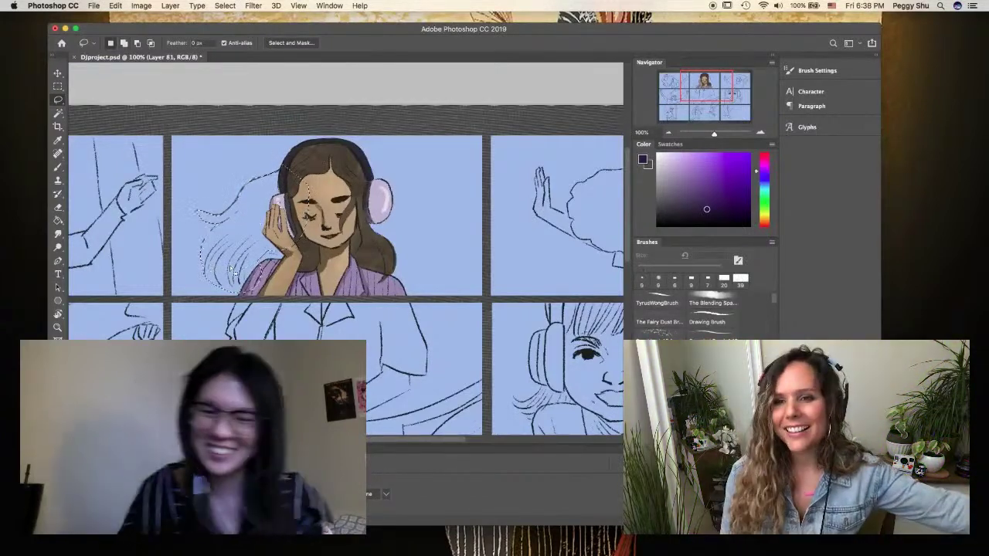
{"action": "key", "text": "super+equal"}
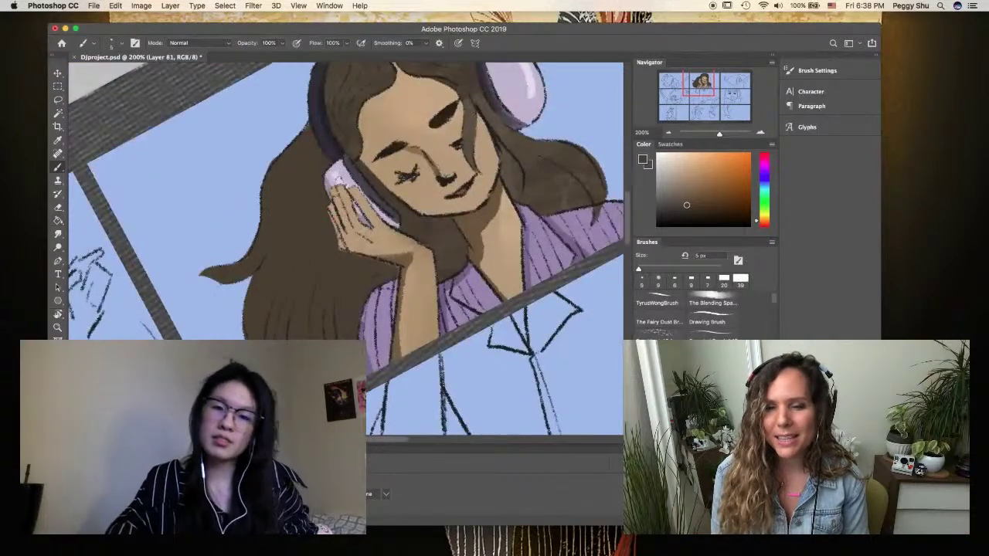
Brush brown texture over the flowing hair on a new layer with a larger textured brush
{"action": "right_click", "coordinate": [359, 287]}
{"action": "key", "text": "Return"}
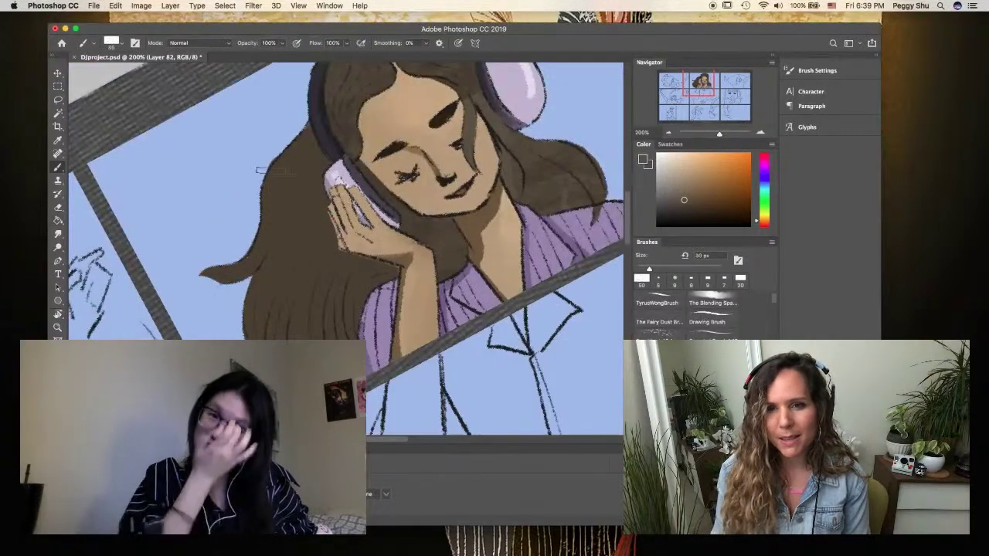
{"action": "scroll", "coordinate": [359, 287], "scroll_direction": "down", "scroll_amount": 3}
{"action": "left_click_drag", "start_coordinate": [363, 255], "coordinate": [320, 180]}
Select a spotlight-shaped area around the woman with the Polygonal Lasso and apply a fading pale yellow gradient on a new layer
{"action": "left_click", "coordinate": [57, 99]}
{"action": "left_click", "coordinate": [99, 96]}
{"action": "key", "text": "g"}
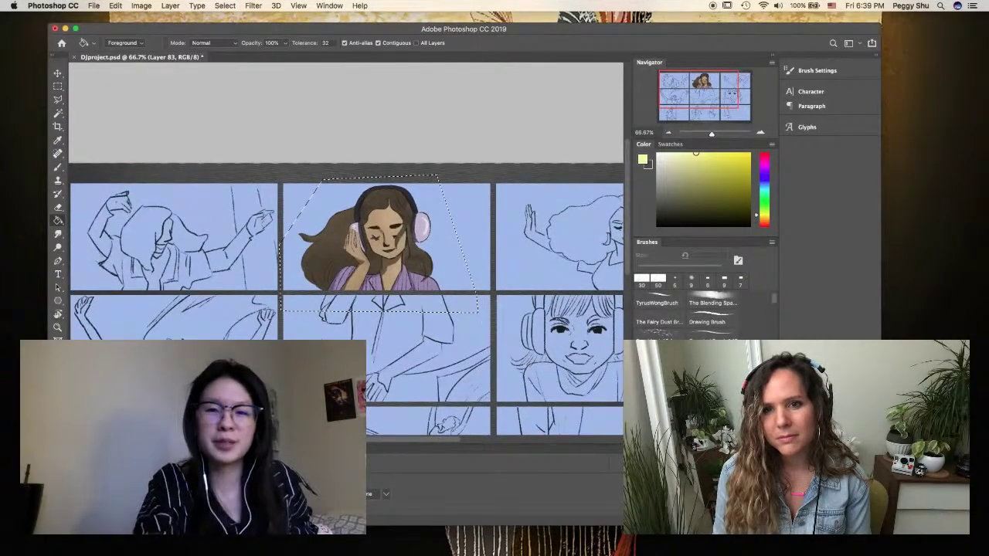
{"action": "key", "text": "shift+g"}
{"action": "left_click_drag", "start_coordinate": [332, 185], "coordinate": [433, 286]}
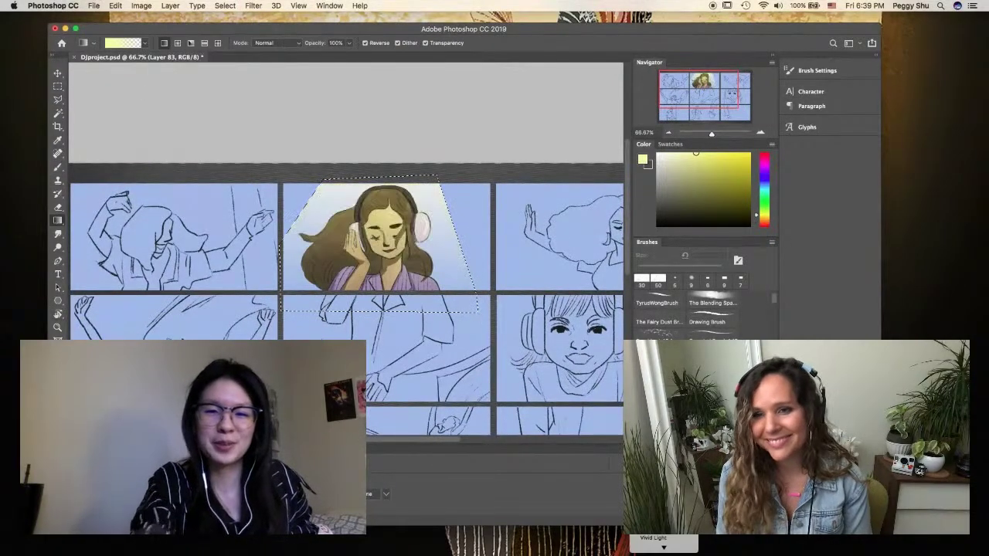
Select small confetti triangles around the woman with the Polygonal Lasso and fill them with bright green on a new layer
{"action": "left_click", "coordinate": [57, 100]}
{"action": "key", "text": "super+d"}
{"action": "key", "text": "super+z"}
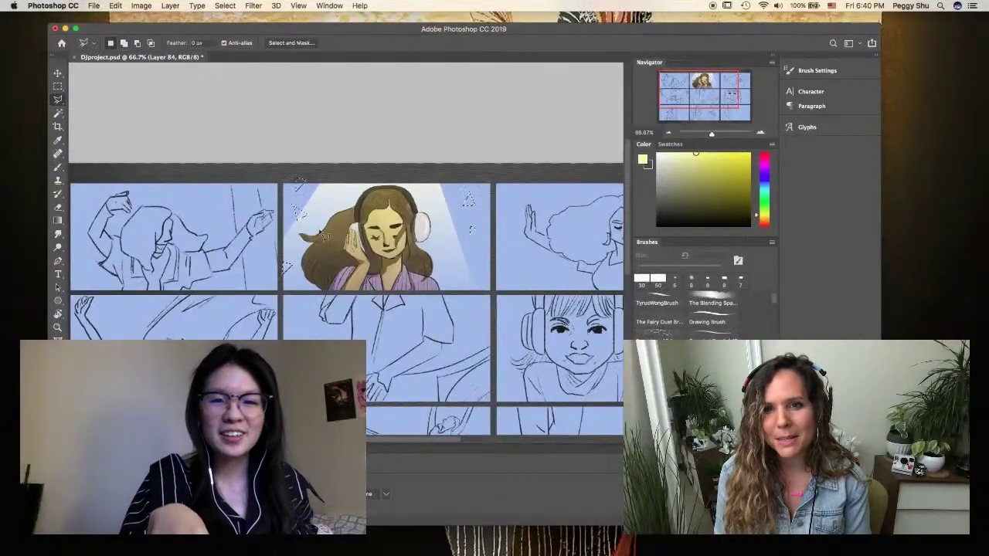
{"action": "key", "text": "shift+g"}
{"action": "key", "text": "alt+BackSpace"}
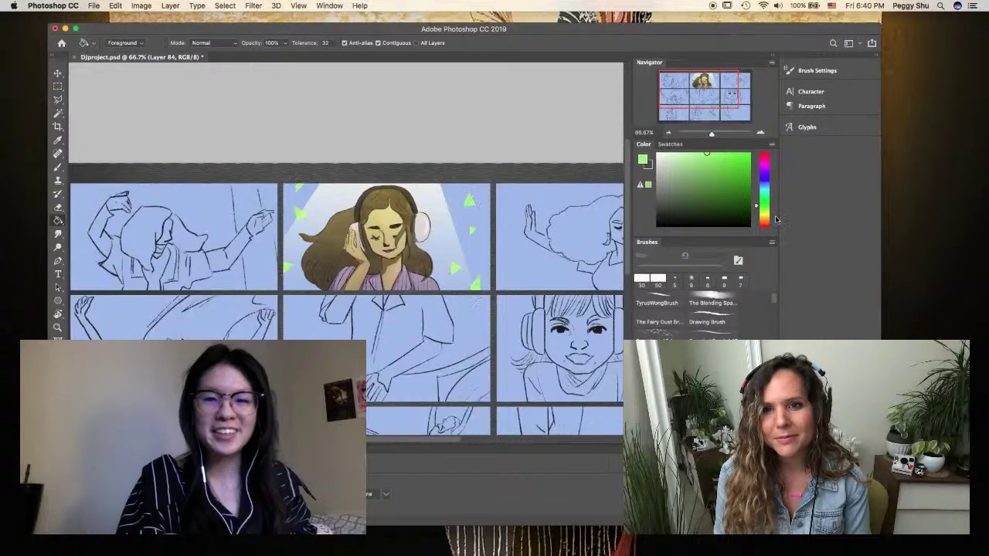
Recolour individual confetti triangles red, blue, grey-blue, pinkish purple and yellow with the 30 px brush, leaving some green
{"action": "left_click_drag", "start_coordinate": [776, 220], "coordinate": [765, 225]}
{"action": "key", "text": "b"}
{"action": "left_click_drag", "start_coordinate": [295, 209], "coordinate": [303, 217]}
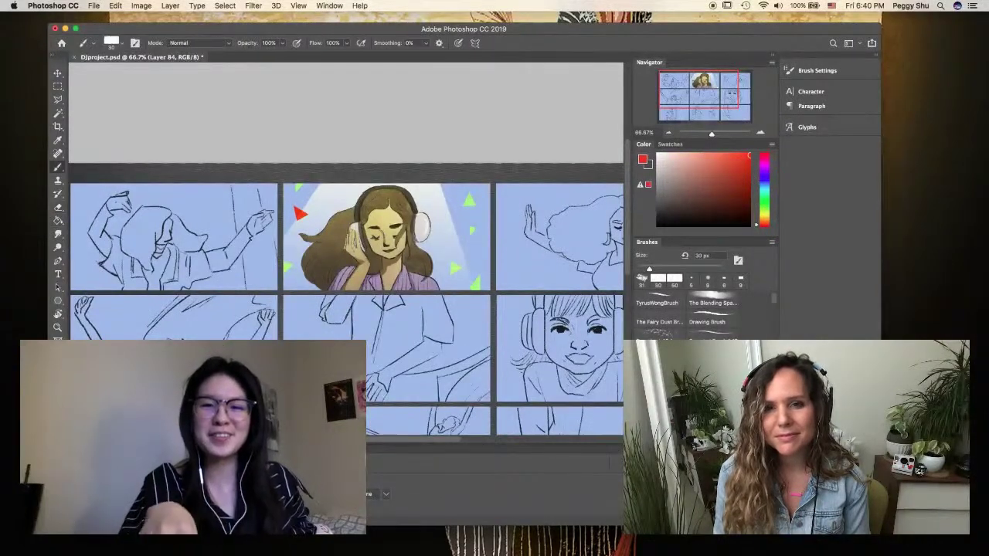
{"action": "left_click", "coordinate": [763, 178]}
{"action": "left_click", "coordinate": [719, 174]}
{"action": "left_click", "coordinate": [472, 230]}
{"action": "left_click", "coordinate": [287, 268]}
{"action": "left_click", "coordinate": [701, 167]}
{"action": "left_click", "coordinate": [469, 201]}
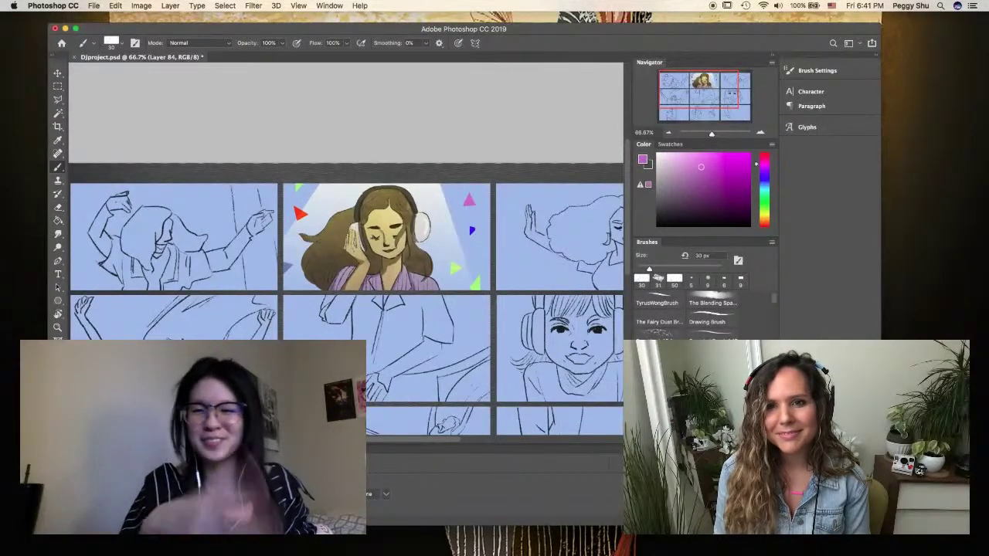
{"action": "left_click", "coordinate": [763, 214]}
{"action": "left_click", "coordinate": [731, 155]}
{"action": "left_click", "coordinate": [456, 268]}
Fill the background behind the woman and the triangles with dark navy blue on a new layer
{"action": "left_click", "coordinate": [761, 177]}
{"action": "left_click", "coordinate": [727, 198]}
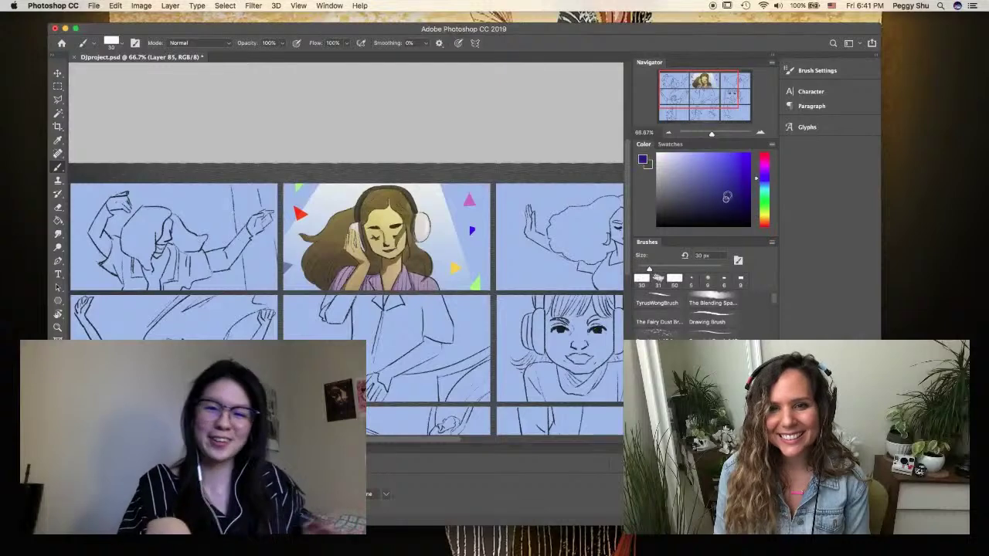
{"action": "key", "text": "g"}
{"action": "left_click", "coordinate": [467, 255]}
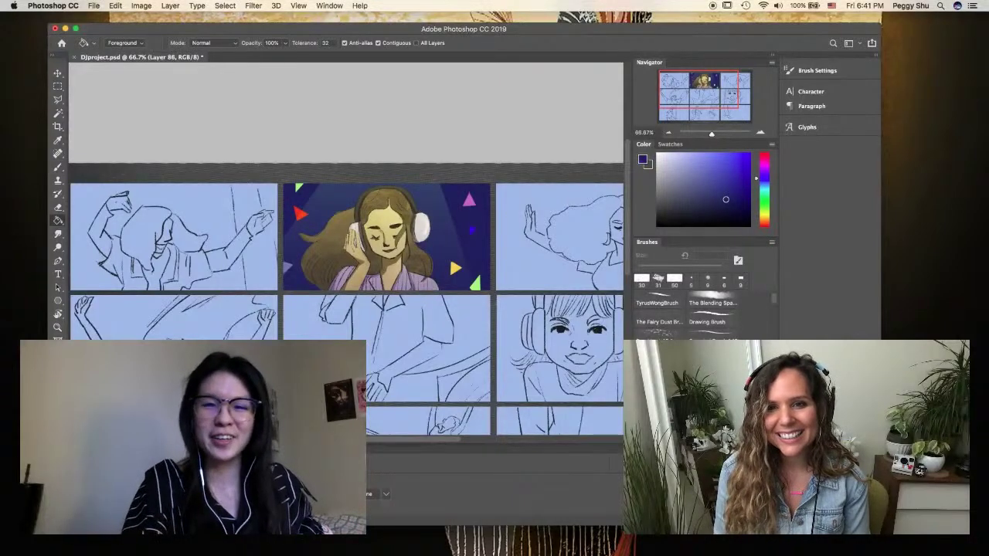
{"action": "left_click", "coordinate": [363, 225]}
{"action": "key", "text": "cmd+z"}
{"action": "left_click", "coordinate": [363, 224]}
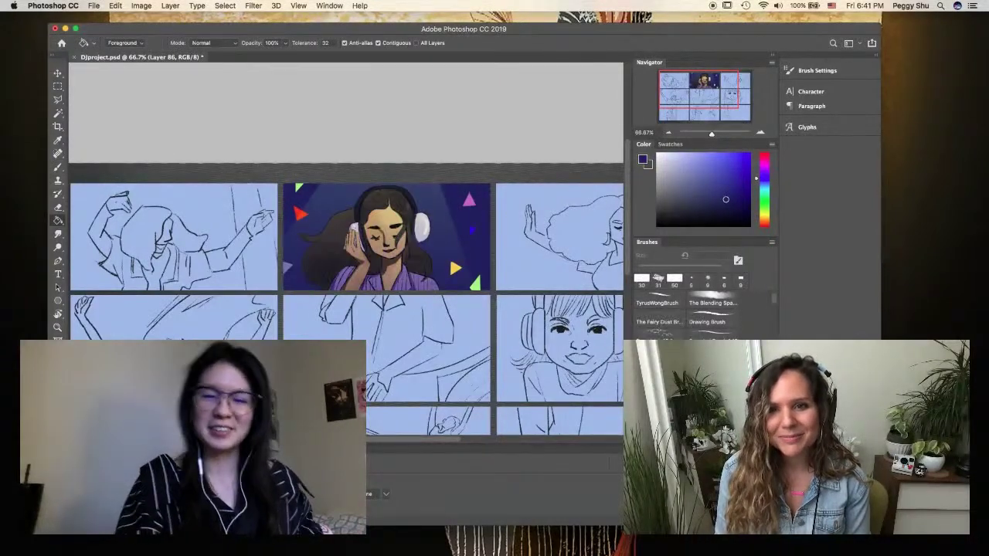
{"action": "key", "text": "cmd+z"}
Save the file, outline the shirt in the centre panel with the Polygonal Lasso, and fill it with muted purple
{"action": "key", "text": "cmd+s"}
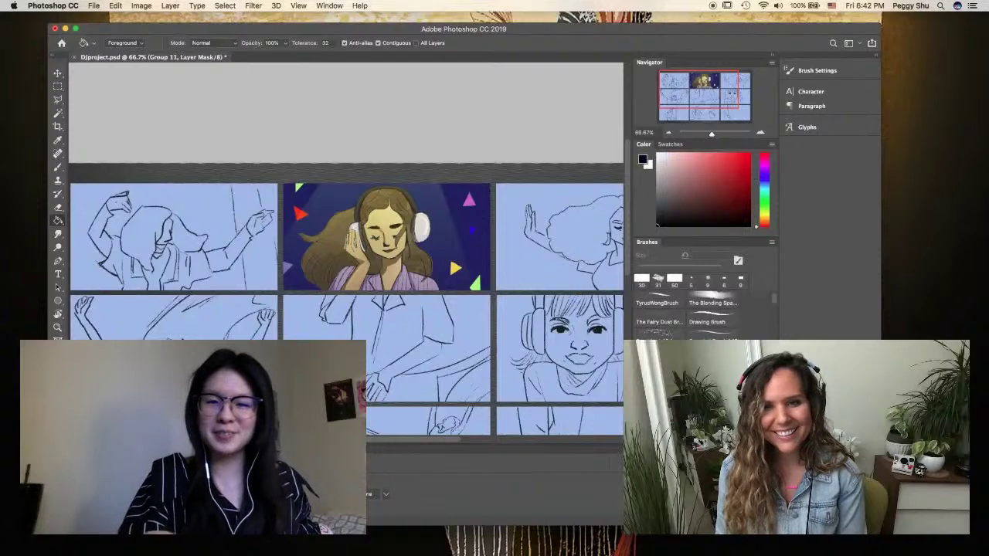
{"action": "key", "text": "l"}
{"action": "key", "text": "cmd+plus"}
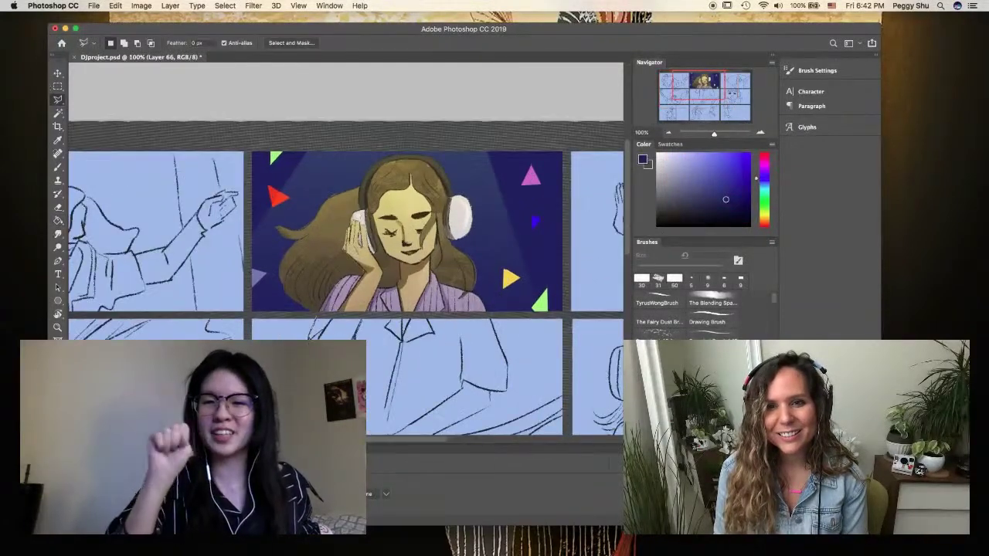
{"action": "scroll", "coordinate": [360, 288], "scroll_direction": "down", "scroll_amount": 3}
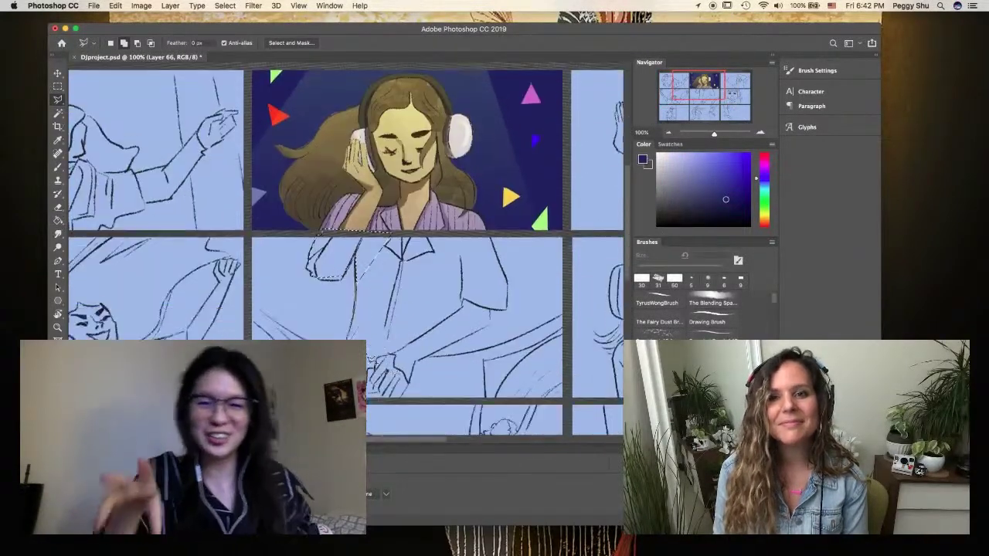
{"action": "left_click_drag", "start_coordinate": [358, 288], "coordinate": [371, 263]}
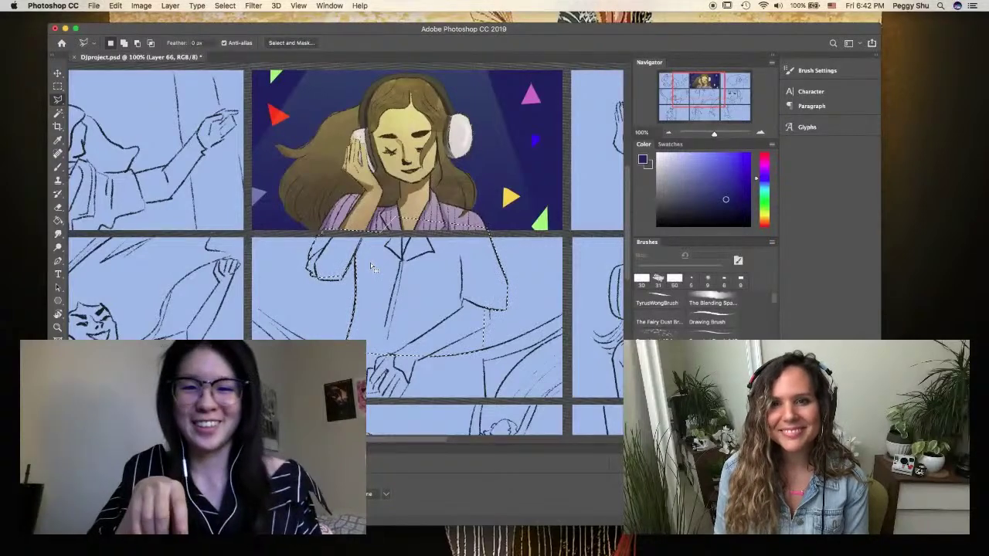
{"action": "key", "text": "g"}
{"action": "left_click", "coordinate": [370, 263]}
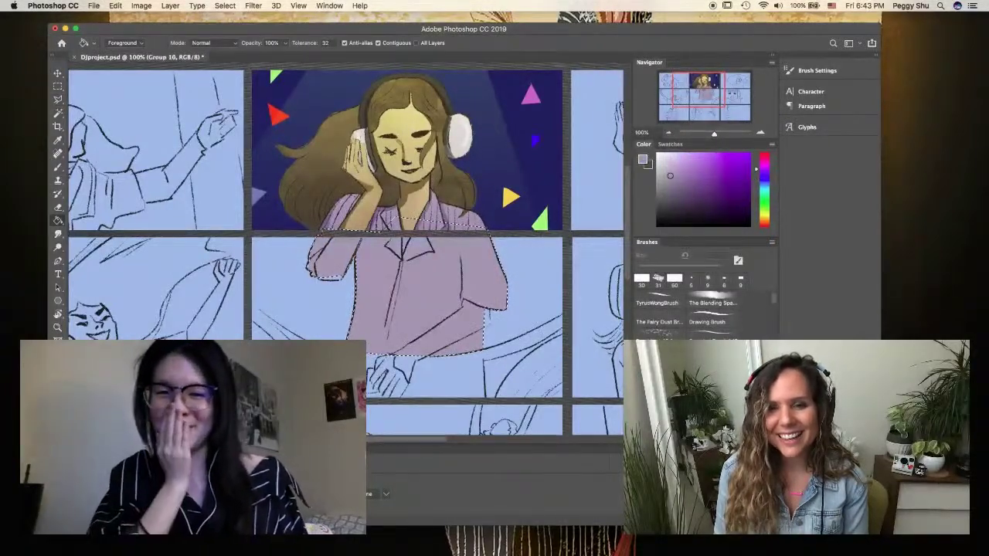
{"action": "key", "text": "ctrl+d"}
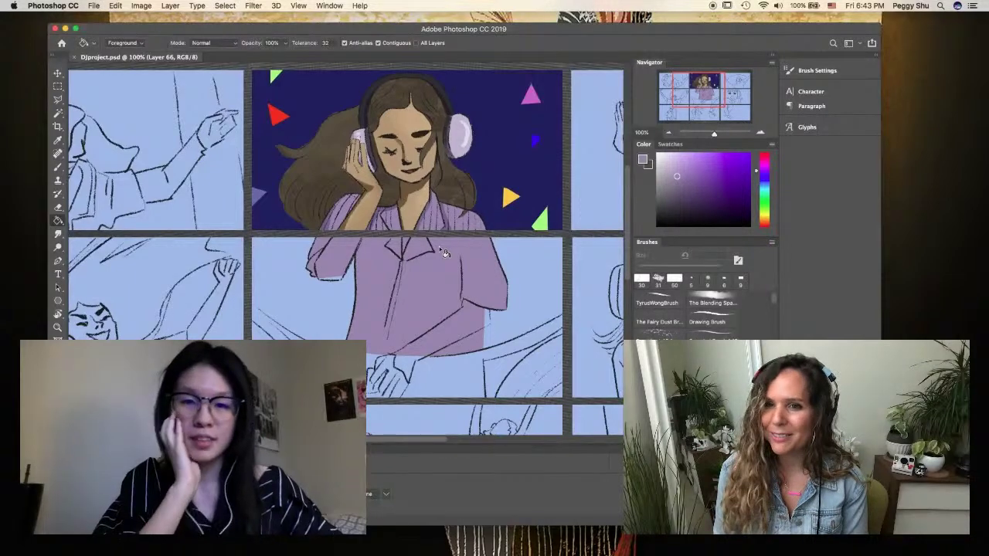
Draw thin dark purple stripes down the centre panel's shirt on a new layer with a 7 px brush
{"action": "key", "text": "b"}
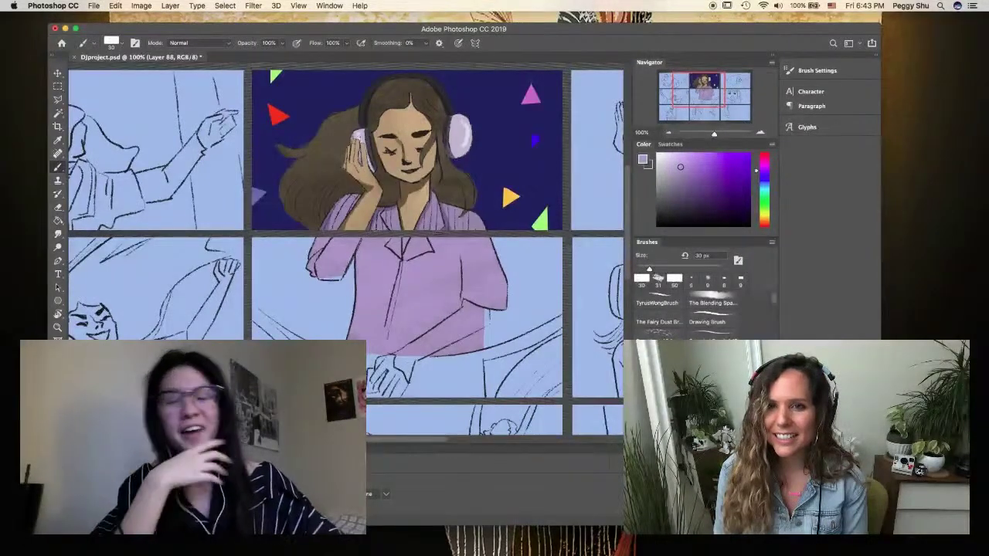
{"action": "right_click", "coordinate": [364, 251]}
{"action": "key", "text": "Return"}
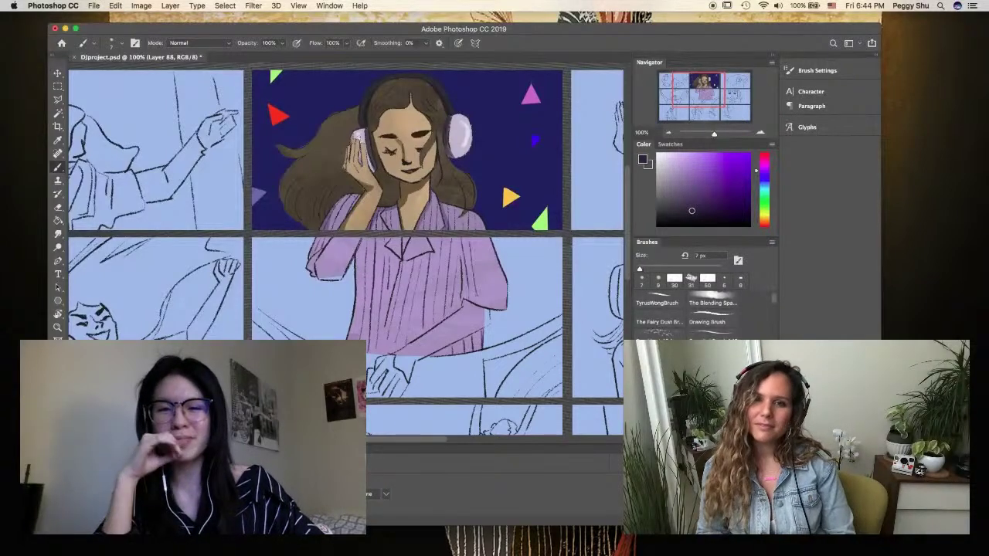
Shade the shirt's side, folds and collar in darker purple on a new layer, with the textured brush at 23 px and 10 px
{"action": "left_click", "coordinate": [463, 299], "text": "alt"}
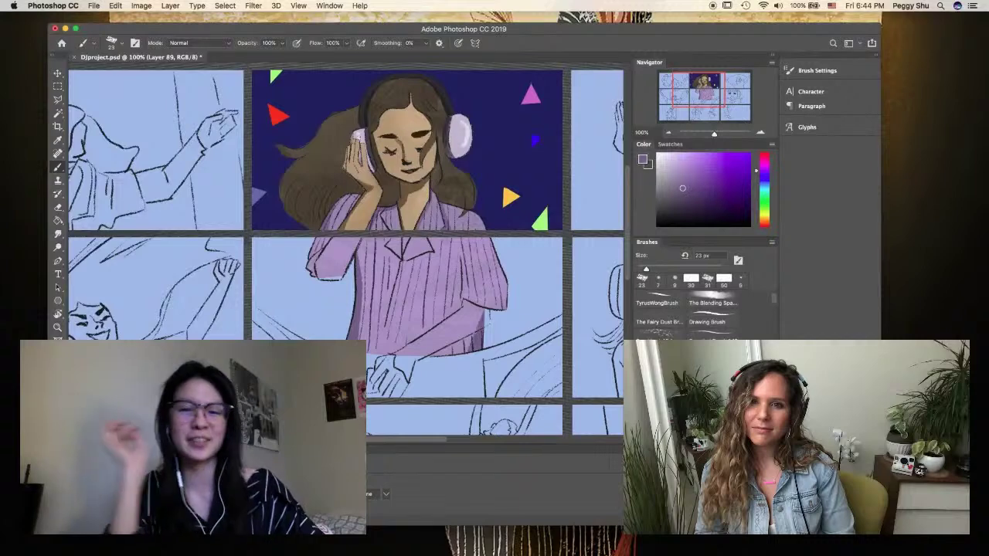
{"action": "key", "text": "bracketleft"}
{"action": "key", "text": "bracketleft"}
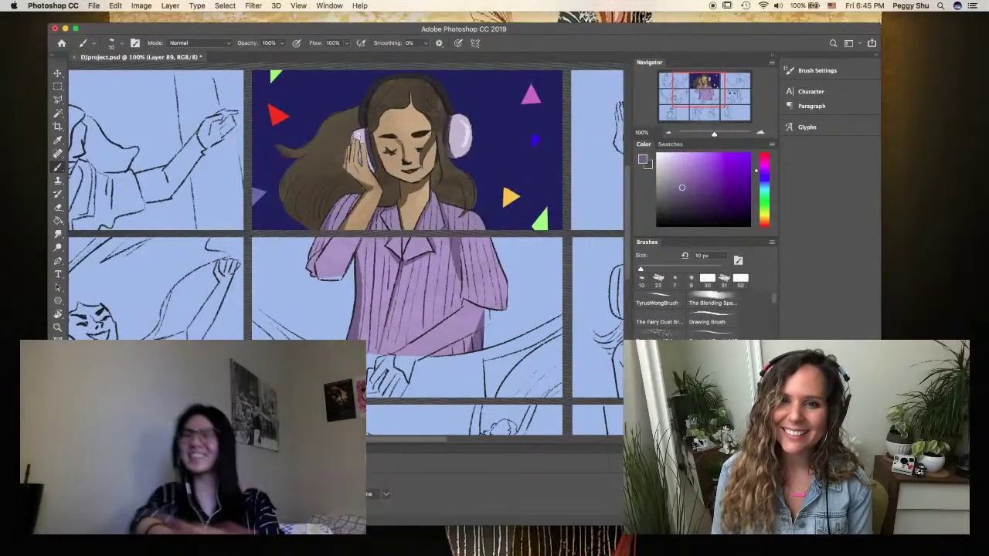
Fill the bent forearm below the sleeve with tan on a new layer, shade its edge brown, and save
{"action": "key", "text": "super+shift+alt+n"}
{"action": "key", "text": "l"}
{"action": "key", "text": "b"}
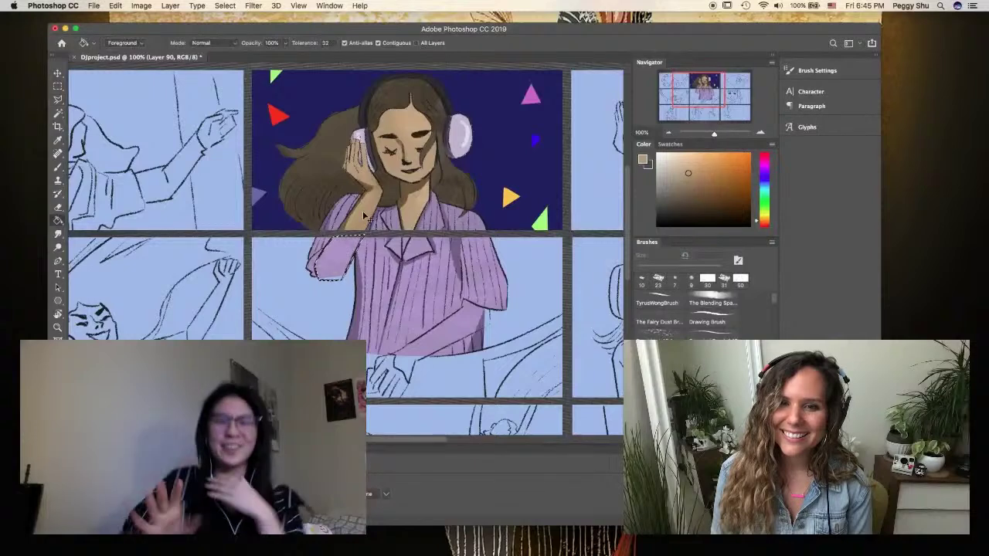
{"action": "mouse_move", "coordinate": [352, 243]}
{"action": "left_mouse_down"}
{"action": "mouse_move", "coordinate": [325, 267]}
{"action": "mouse_move", "coordinate": [348, 255]}
{"action": "mouse_move", "coordinate": [332, 271]}
{"action": "left_mouse_up"}
{"action": "key", "text": "super+d"}
{"action": "key", "text": "super+s"}
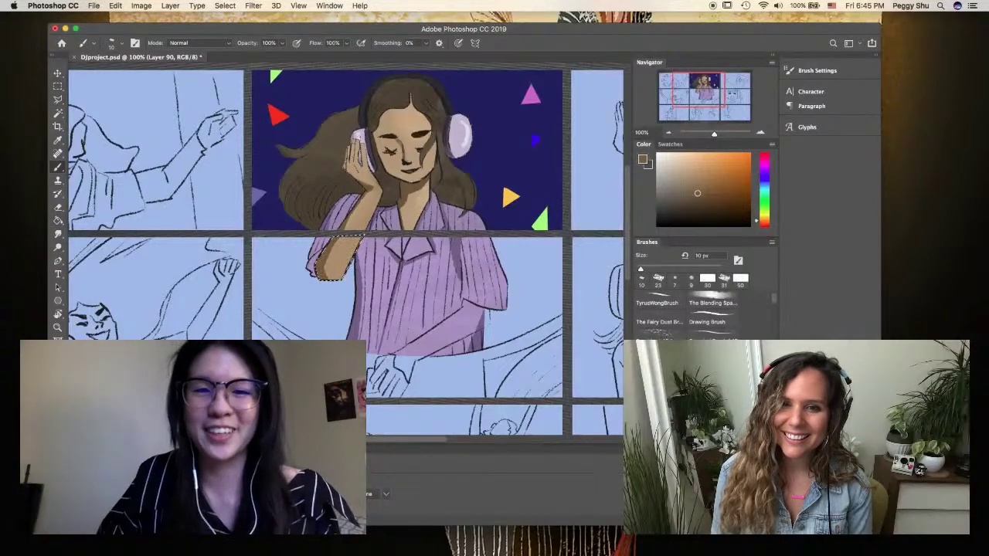
Outline the lowered forearm and hand with the Polygonal Lasso, fill them with tan on a new layer, and save
{"action": "left_click", "coordinate": [58, 99]}
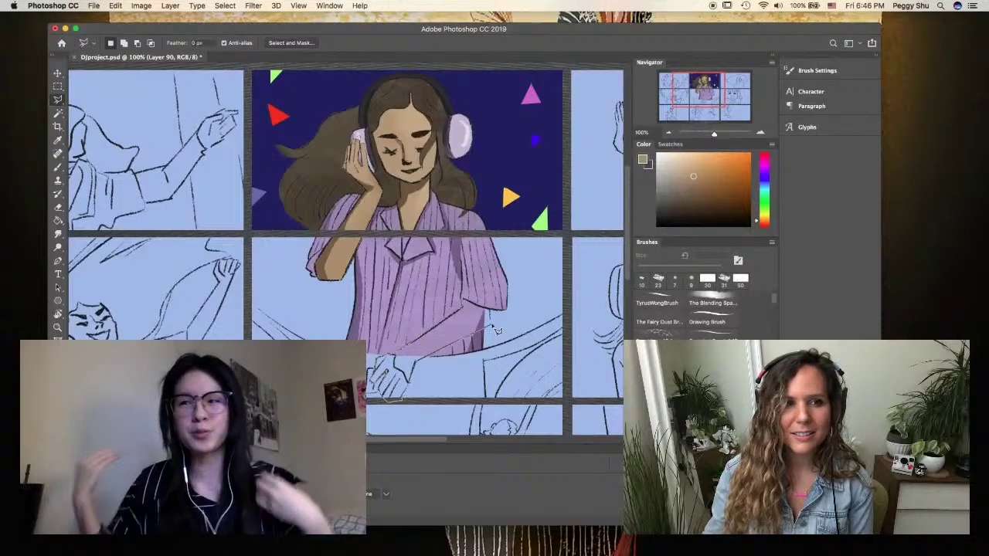
{"action": "key", "text": "b"}
{"action": "left_click_drag", "start_coordinate": [386, 371], "coordinate": [402, 390]}
{"action": "right_click", "coordinate": [421, 313]}
{"action": "key", "text": "Escape"}
{"action": "key", "text": "super+d"}
{"action": "key", "text": "super+s"}
Shade the underside of the lowered forearm and the hand in darker brown with a 15 px textured brush
{"action": "right_click", "coordinate": [397, 305]}
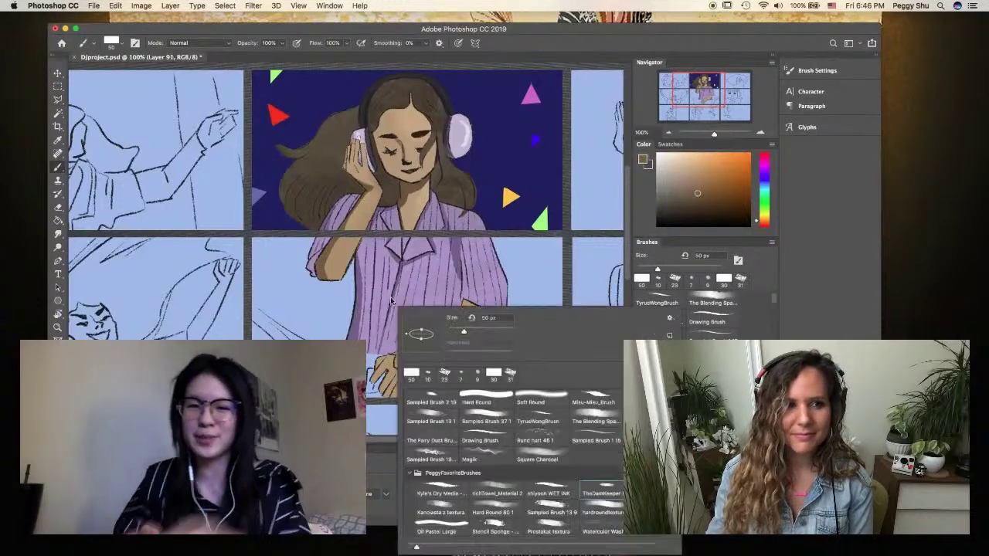
{"action": "key", "text": "Escape"}
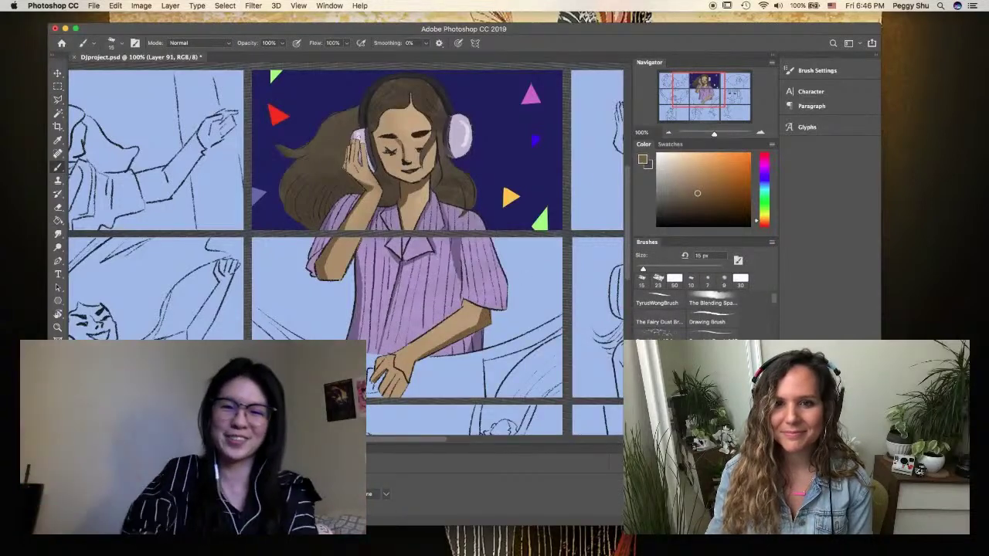
{"action": "left_click", "coordinate": [476, 308]}
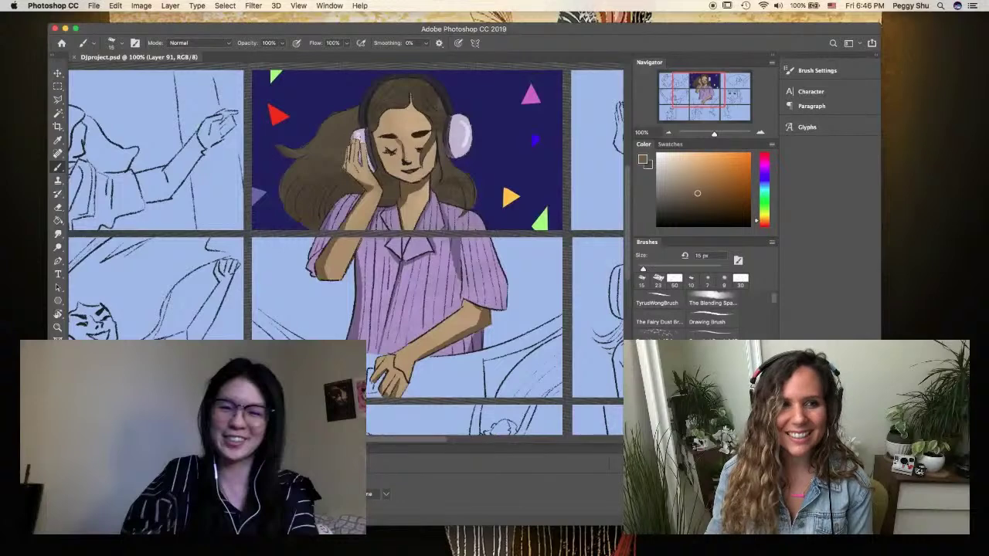
Outline the curved table in front of the woman with the Lasso and fill it with dark navy on a new layer
{"action": "key", "text": "super+alt+shift+n"}
{"action": "left_click_drag", "start_coordinate": [58, 99], "coordinate": [89, 100]}
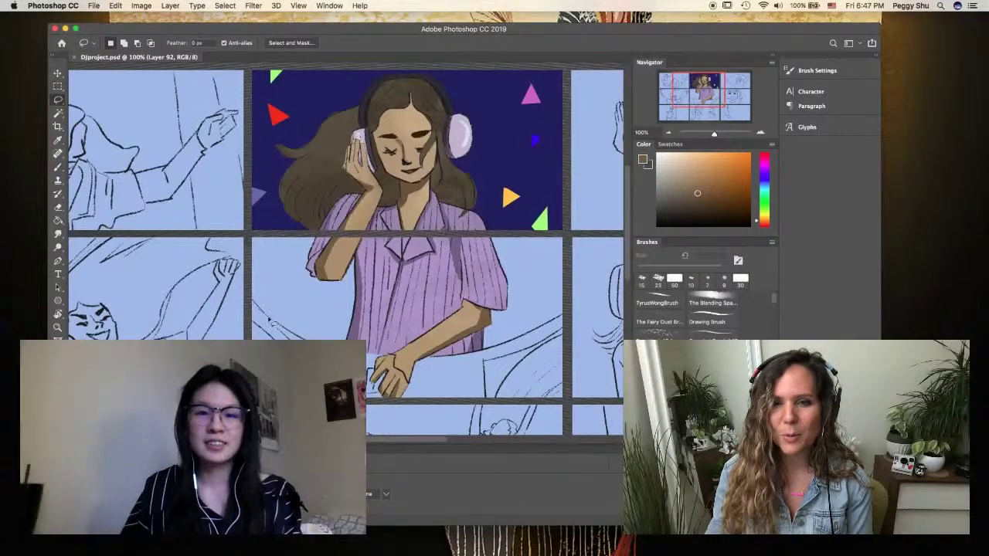
{"action": "mouse_move", "coordinate": [501, 359]}
{"action": "left_mouse_down"}
{"action": "mouse_move", "coordinate": [555, 328]}
{"action": "mouse_move", "coordinate": [568, 347]}
{"action": "left_mouse_up"}
{"action": "key", "text": "x"}
{"action": "key", "text": "alt+BackSpace"}
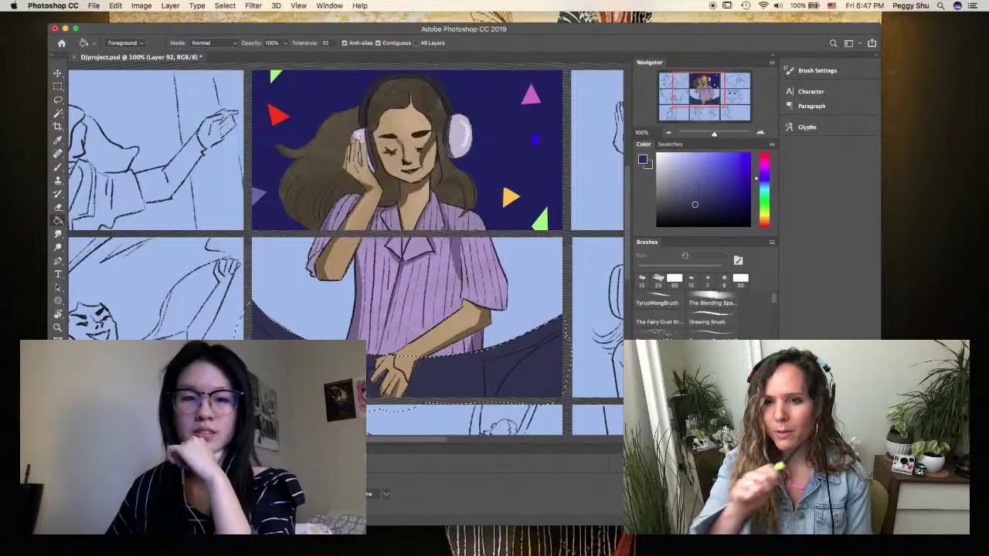
Brush darker navy texture over the curved table on a new layer with a 40 px brush
{"action": "key", "text": "b"}
{"action": "right_click", "coordinate": [515, 481]}
{"action": "key", "text": "Escape"}
{"action": "key", "text": "super+alt+shift+n"}
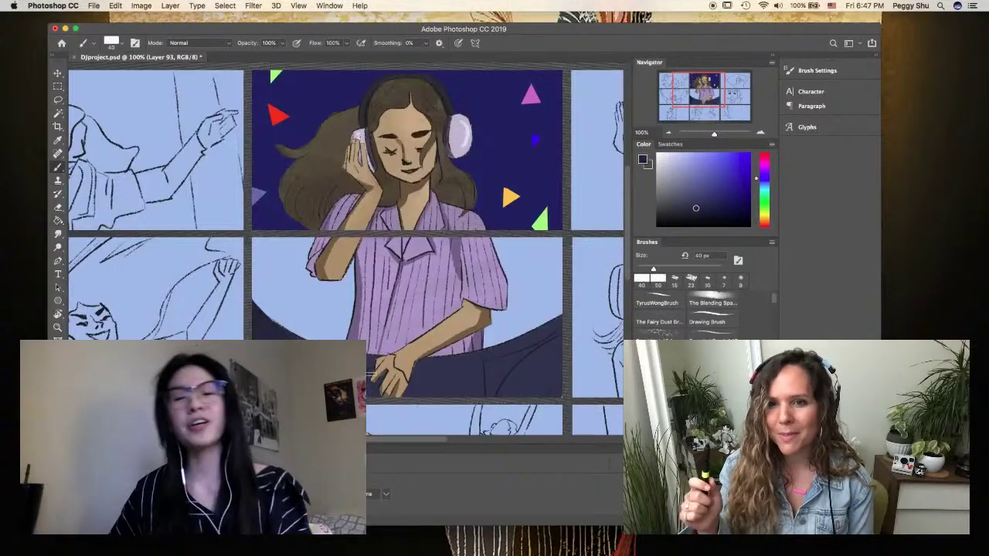
Select the small area beside the fingers with the Polygonal Lasso, detail it with a 9 px brush on a new layer, and save
{"action": "left_click", "coordinate": [60, 101]}
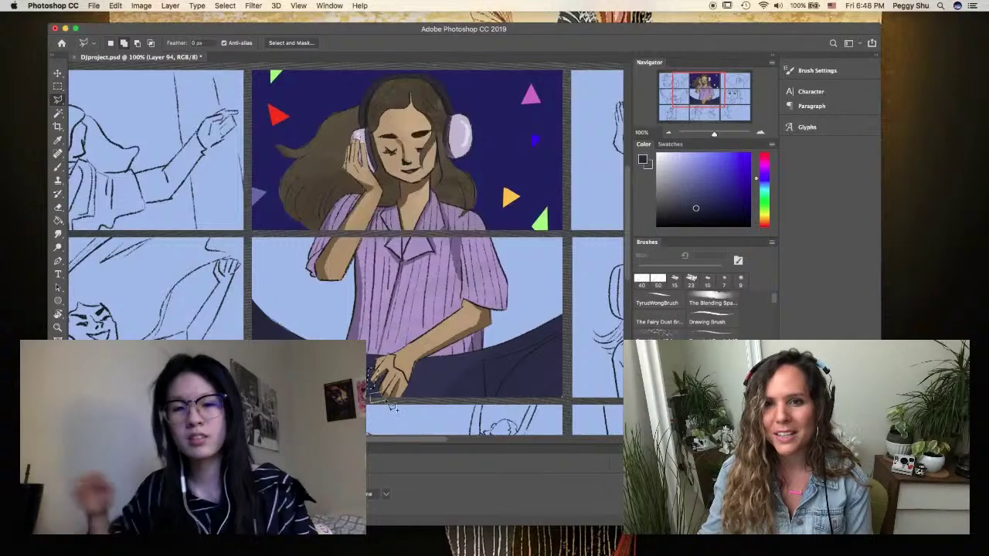
{"action": "key", "text": "b"}
{"action": "key", "text": "x"}
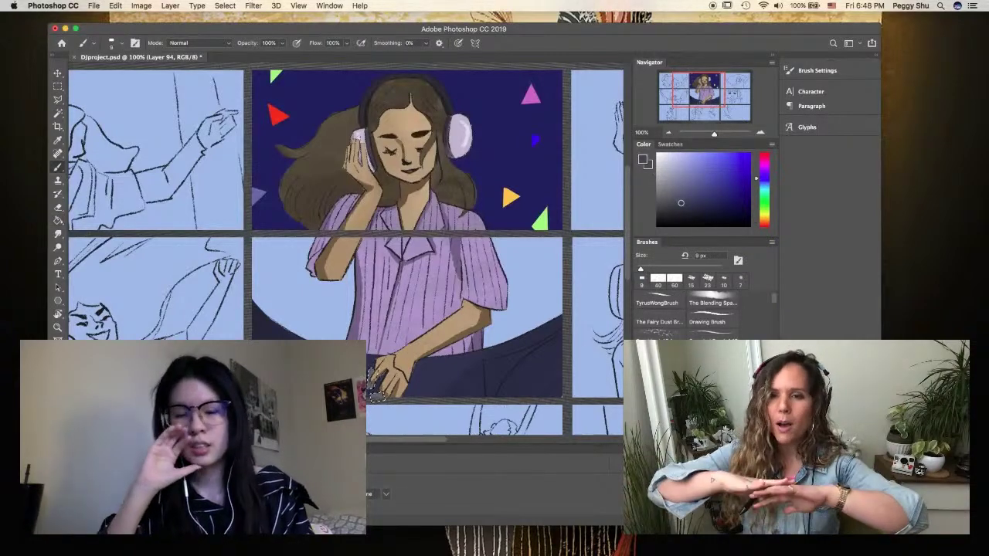
{"action": "key", "text": "super+d"}
{"action": "key", "text": "super+s"}
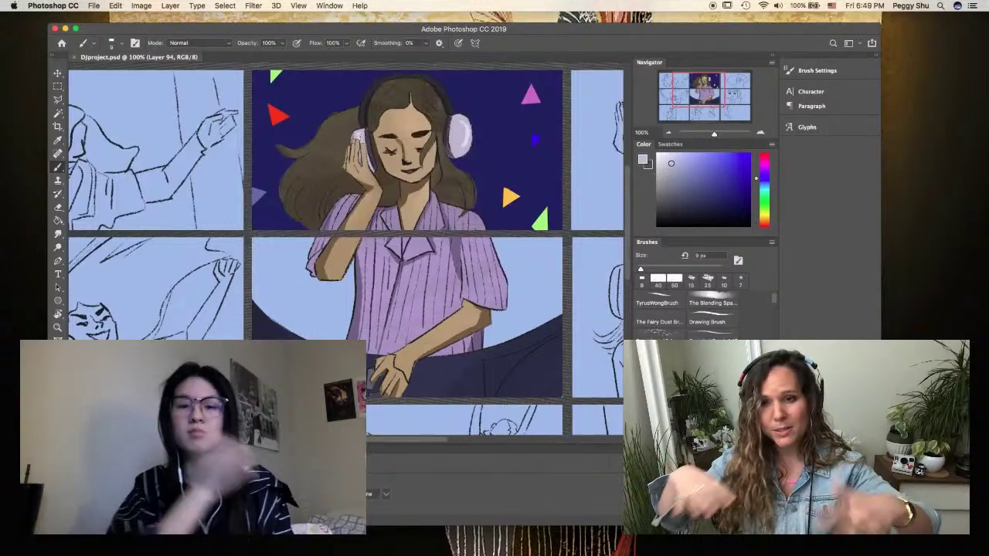
Paint a bright green rim and curved stripes on the table's right side with an 8 px brush, adding dark shading strokes beside them
{"action": "left_click", "coordinate": [57, 101]}
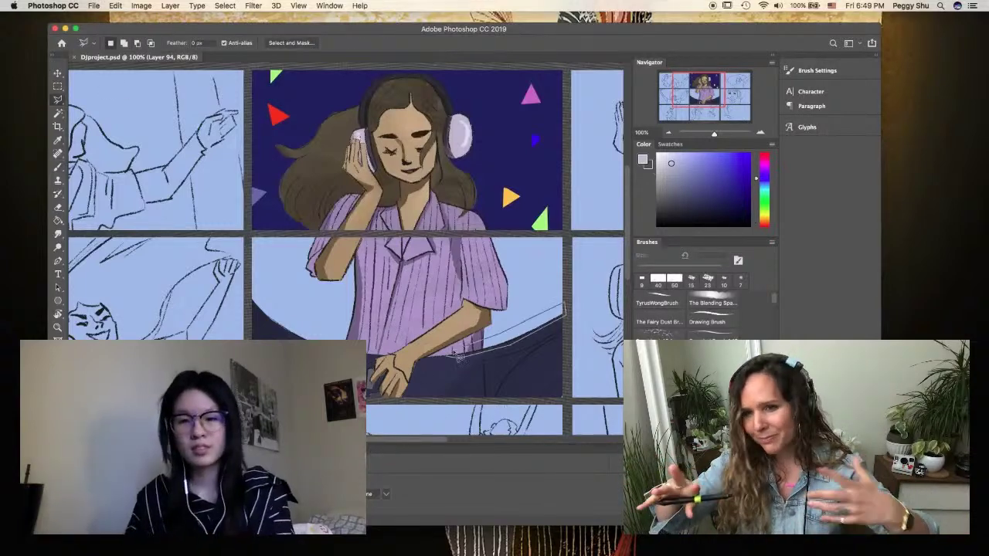
{"action": "key", "text": "b"}
{"action": "left_click_drag", "start_coordinate": [456, 357], "coordinate": [563, 317]}
{"action": "left_click_drag", "start_coordinate": [518, 391], "coordinate": [561, 340]}
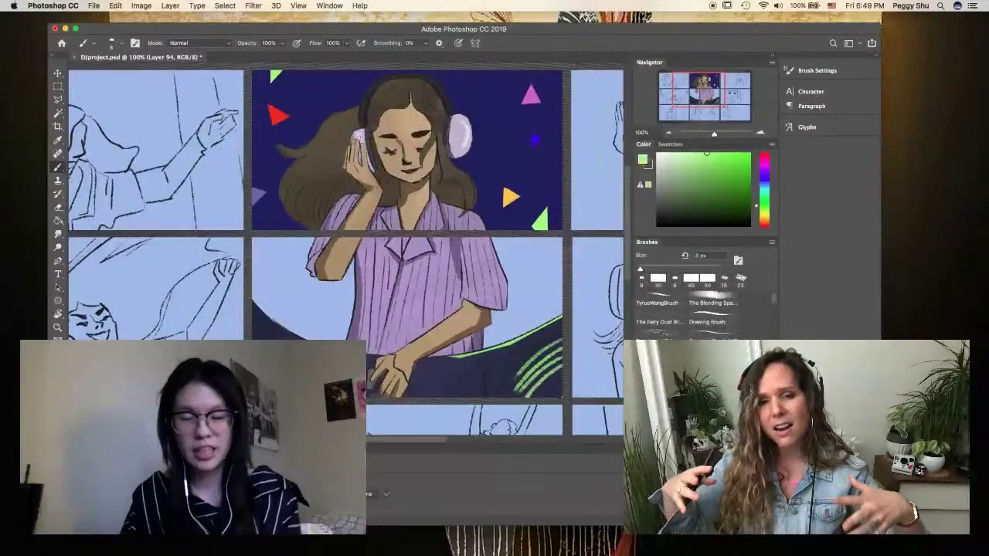
{"action": "left_click", "coordinate": [479, 383], "text": "alt"}
{"action": "left_click_drag", "start_coordinate": [480, 364], "coordinate": [480, 396]}
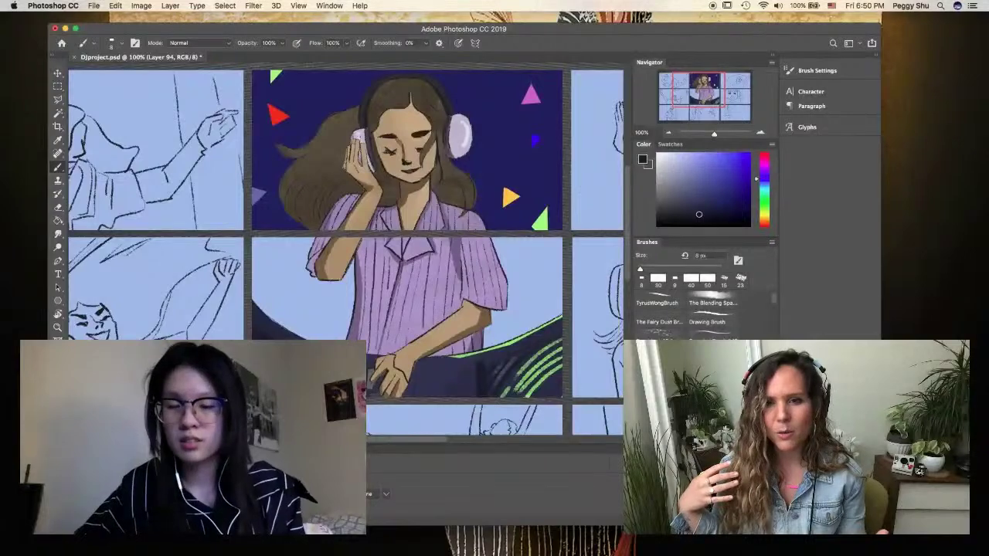
Paint an orange-yellow rim along the table's left edge on a new layer, sampling the orange triangle's colour, and save
{"action": "key", "text": "ctrl+shift+alt+n"}
{"action": "left_click", "coordinate": [510, 197], "text": "alt"}
{"action": "left_click_drag", "start_coordinate": [254, 306], "coordinate": [286, 331]}
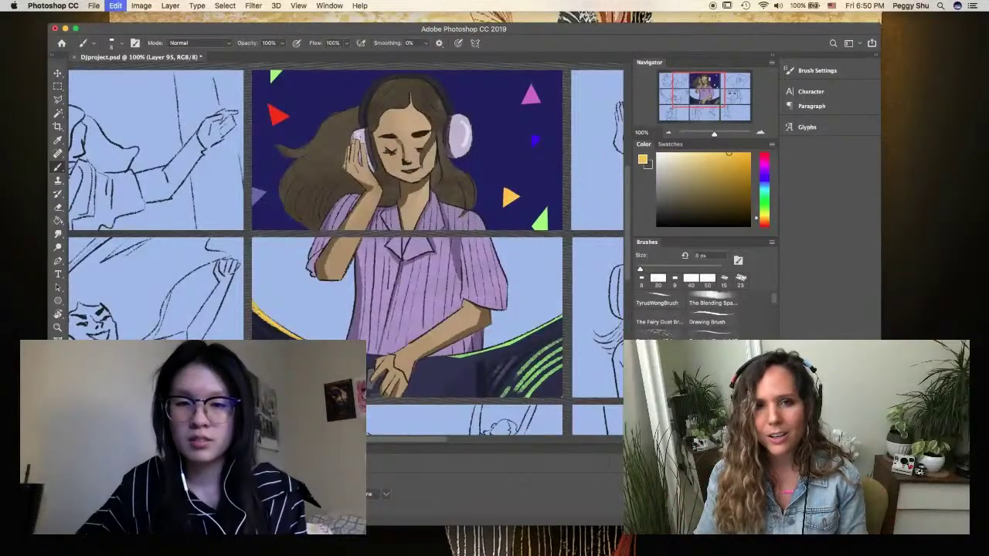
{"action": "key", "text": "super+s"}
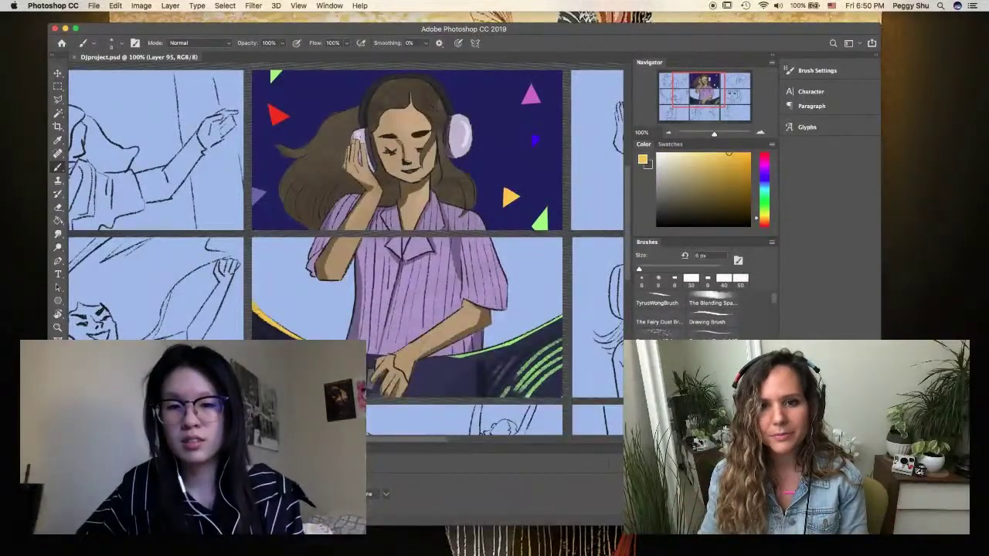
Select the table's middle and left area with the Polygonal Lasso on a new layer, brush dark navy shading with a 30 px brush, and save
{"action": "key", "text": "ctrl+shift+alt+n"}
{"action": "key", "text": "l"}
{"action": "left_click", "coordinate": [456, 408]}
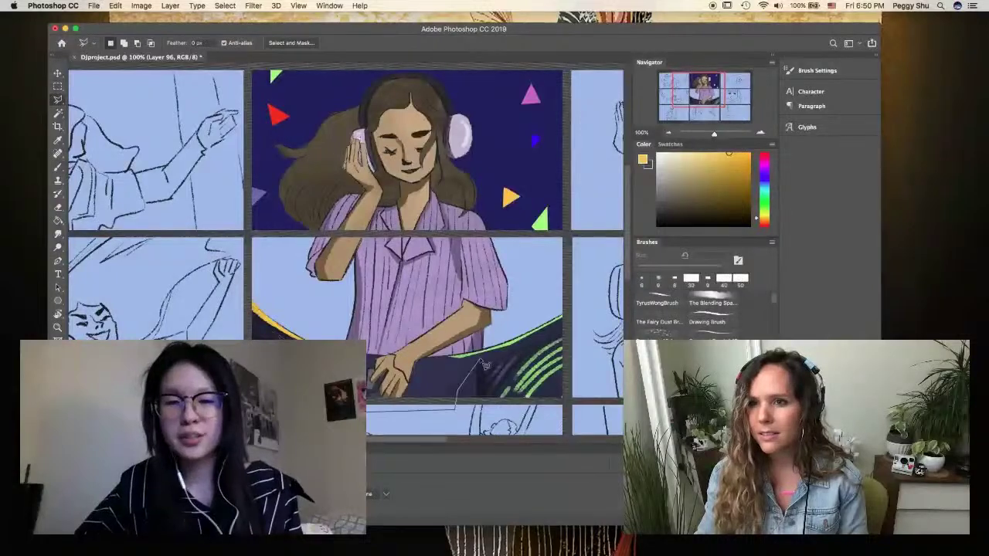
{"action": "left_click", "coordinate": [482, 360]}
{"action": "double_click", "coordinate": [348, 339]}
{"action": "key", "text": "b"}
{"action": "right_click", "coordinate": [373, 309]}
{"action": "key", "text": "Escape"}
{"action": "left_click", "coordinate": [417, 378], "text": "alt"}
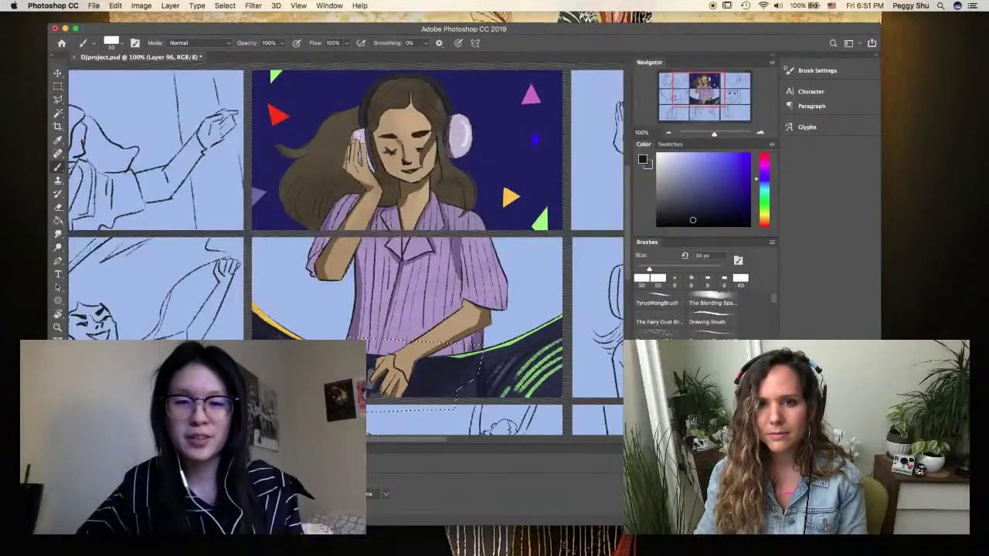
{"action": "key", "text": "super+d"}
{"action": "key", "text": "super+s"}
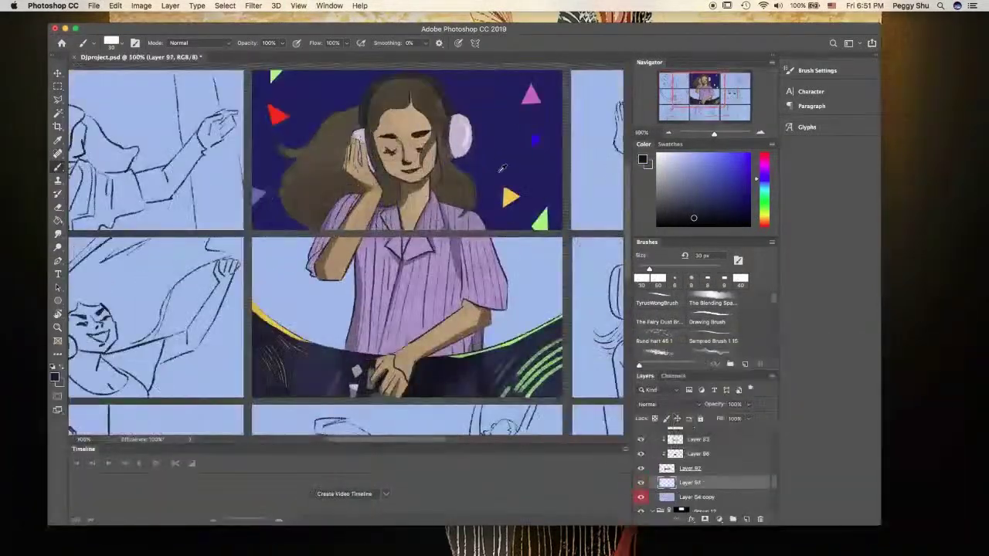
Fill the centre panel's background with navy, select small confetti shapes on a new layer, paint them in bright colours, and save
{"action": "key", "text": "g"}
{"action": "left_click", "coordinate": [276, 267]}
{"action": "key", "text": "l"}
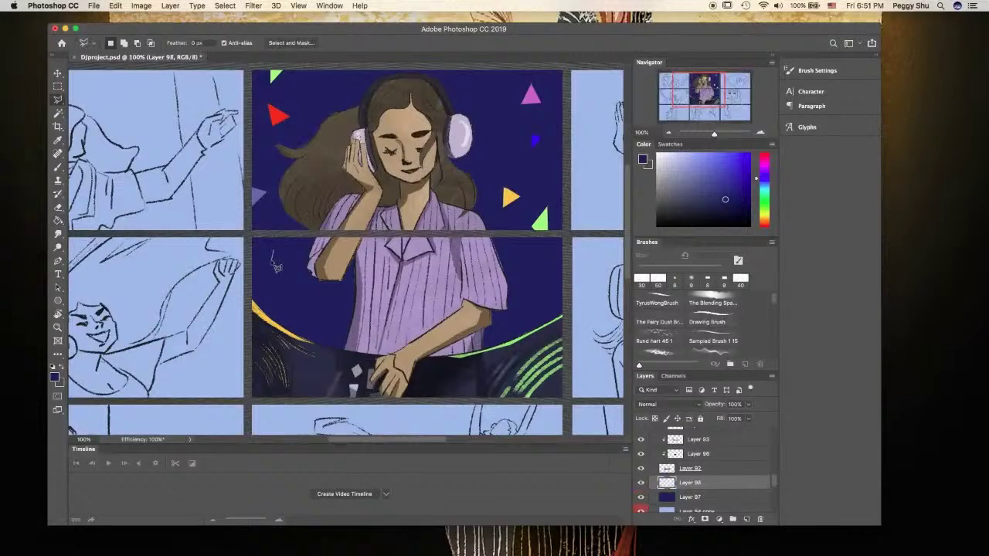
{"action": "key", "text": "b"}
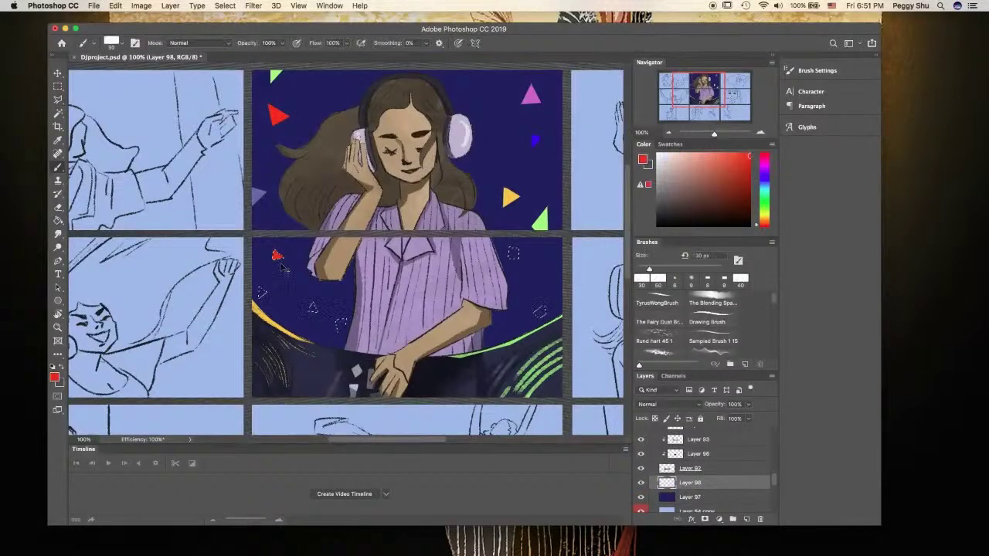
{"action": "key", "text": "super+s"}
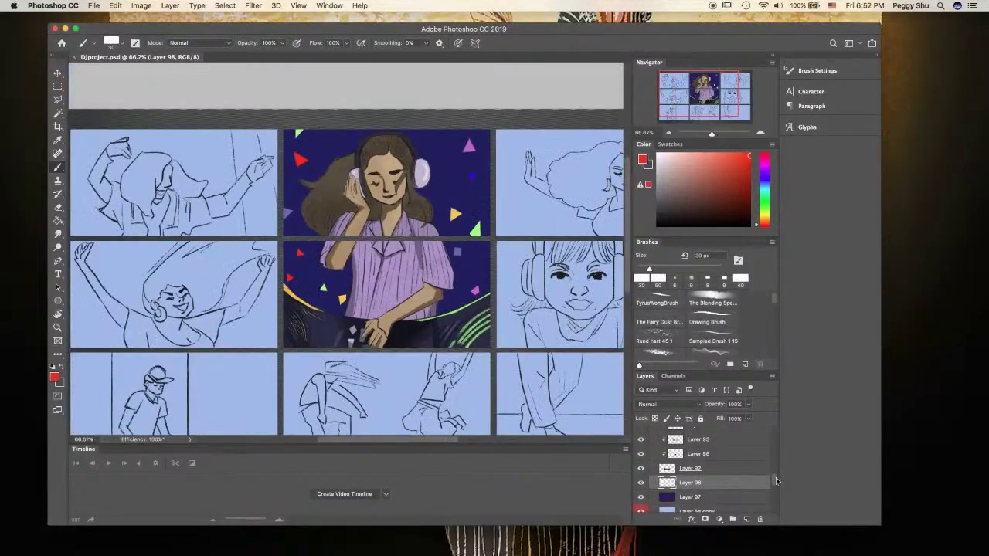
Add a navy-filled layer near the top of Group 11 and change its blending mode to tint the centre panel
{"action": "scroll", "coordinate": [696, 463], "scroll_direction": "up", "scroll_amount": 3}
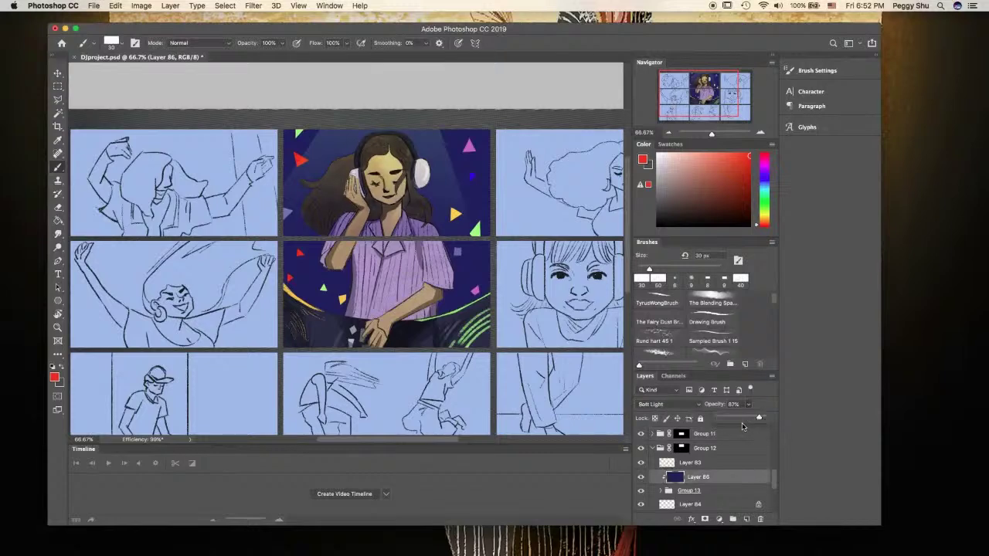
{"action": "left_click", "coordinate": [740, 477]}
{"action": "left_click", "coordinate": [746, 520]}
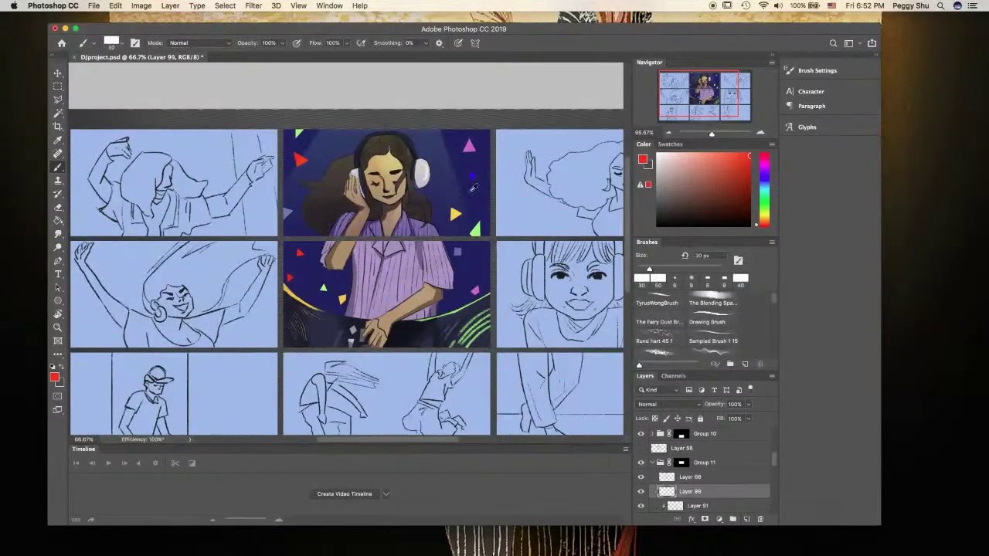
{"action": "left_click", "coordinate": [725, 199]}
{"action": "key", "text": "g"}
{"action": "left_click", "coordinate": [387, 293]}
{"action": "left_click", "coordinate": [669, 404]}
{"action": "left_click", "coordinate": [657, 463]}
{"action": "left_click", "coordinate": [655, 462]}
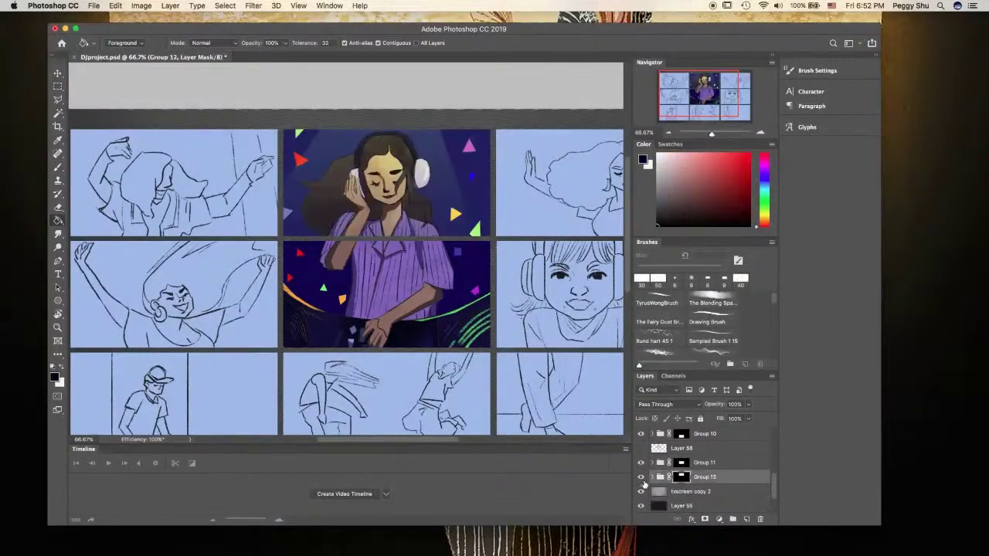
Add 7.16% uniform monochromatic noise to the merged copy of Group 14 in the top centre panel
{"action": "scroll", "coordinate": [696, 463], "scroll_direction": "down", "scroll_amount": 5}
{"action": "scroll", "coordinate": [727, 463], "scroll_direction": "up", "scroll_amount": 2}
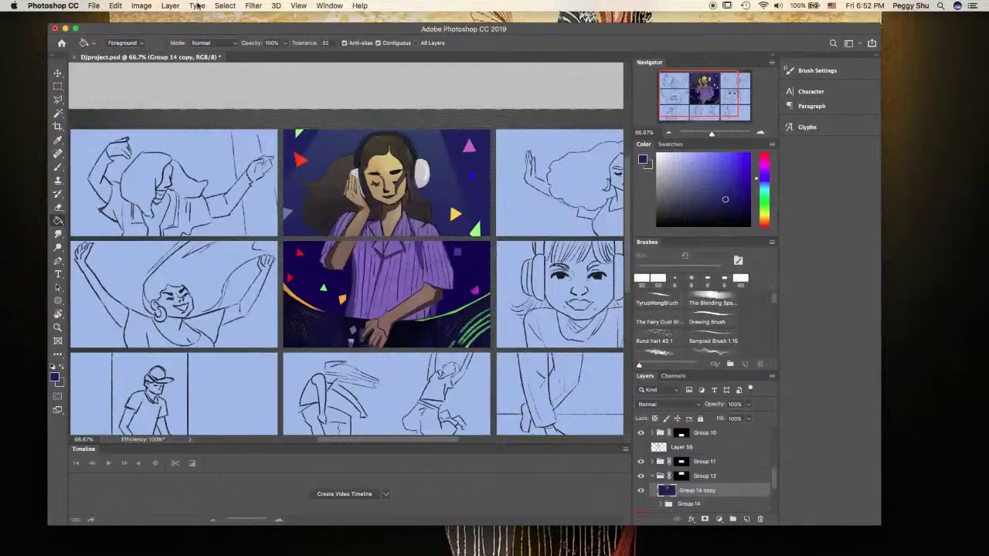
{"action": "left_click", "coordinate": [253, 6]}
{"action": "left_click", "coordinate": [425, 147]}
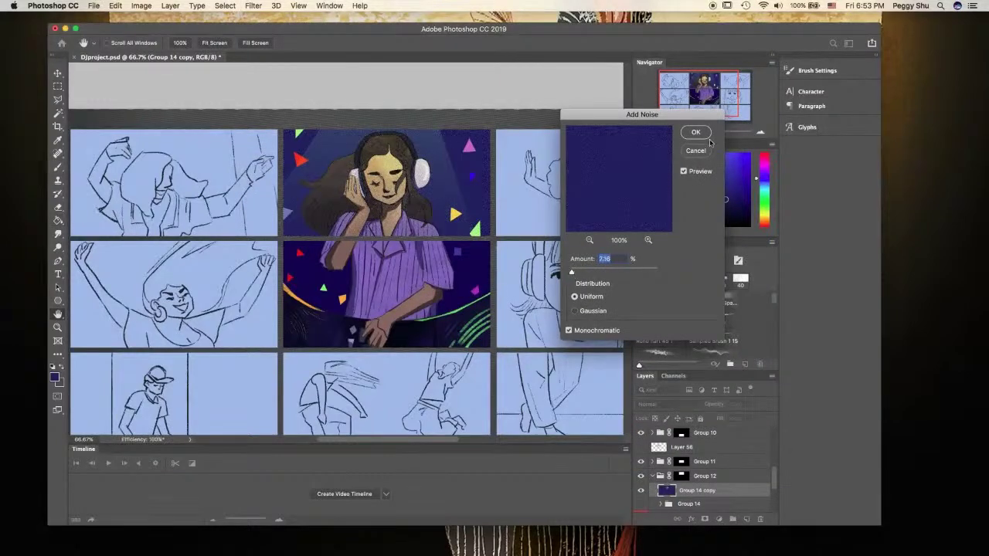
{"action": "left_click", "coordinate": [695, 132]}
Merge Group 15 copy into a single layer and add noise to it for the middle centre panel
{"action": "scroll", "coordinate": [776, 493], "scroll_direction": "down", "scroll_amount": 5}
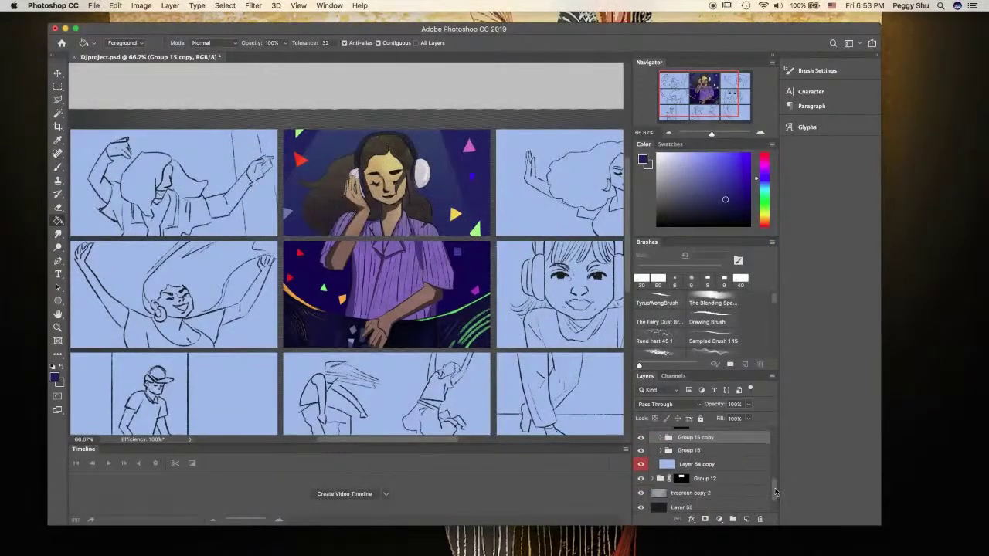
{"action": "key", "text": "ctrl+e"}
{"action": "scroll", "coordinate": [773, 490], "scroll_direction": "up", "scroll_amount": 1}
{"action": "left_click", "coordinate": [253, 5]}
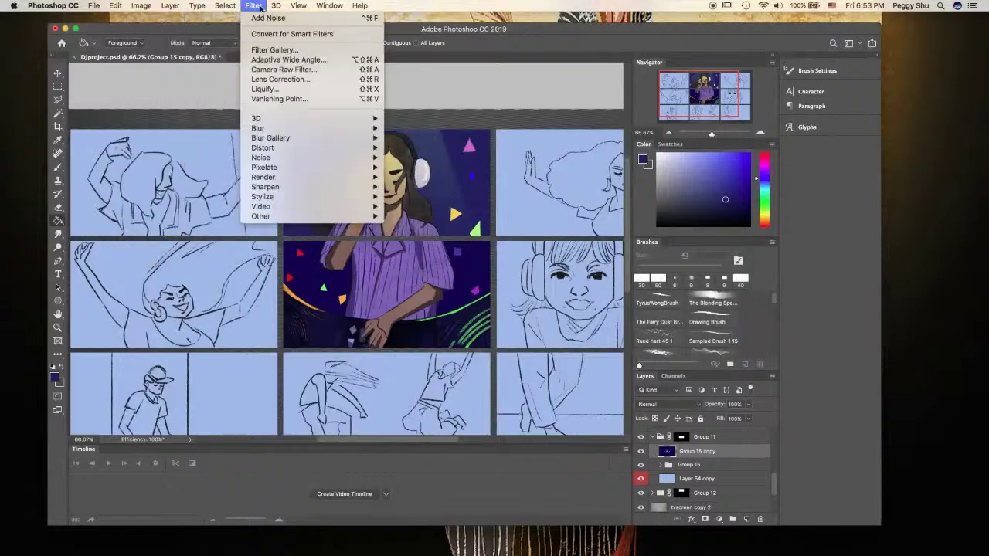
{"action": "left_click", "coordinate": [425, 147]}
{"action": "left_click", "coordinate": [695, 132]}
{"action": "key", "text": "b"}
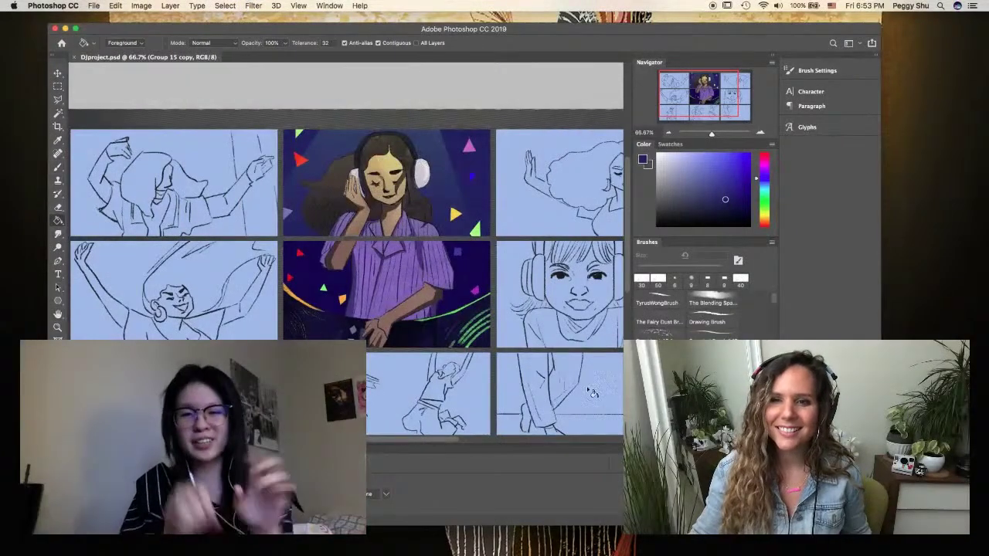
{"action": "key", "text": "g"}
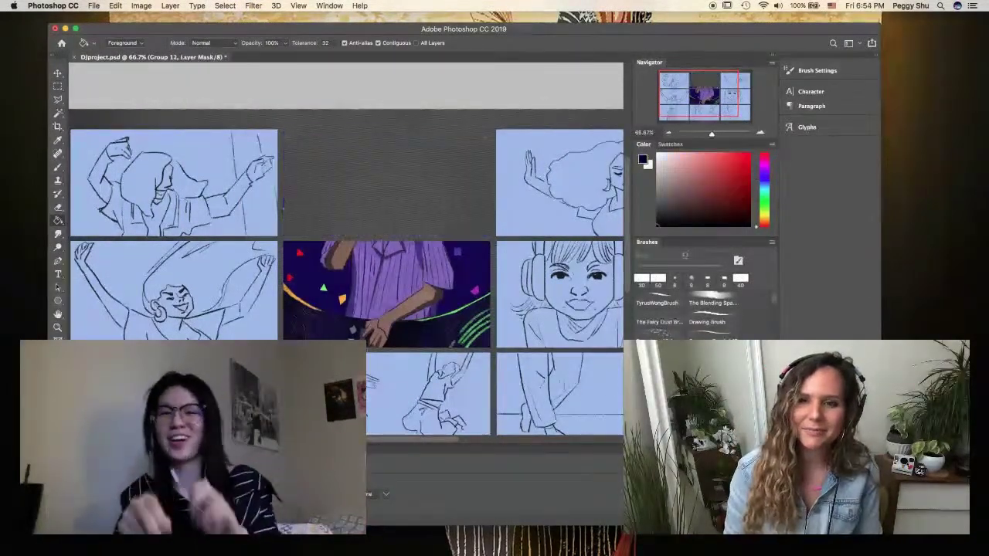
{"action": "key", "text": "super+minus"}
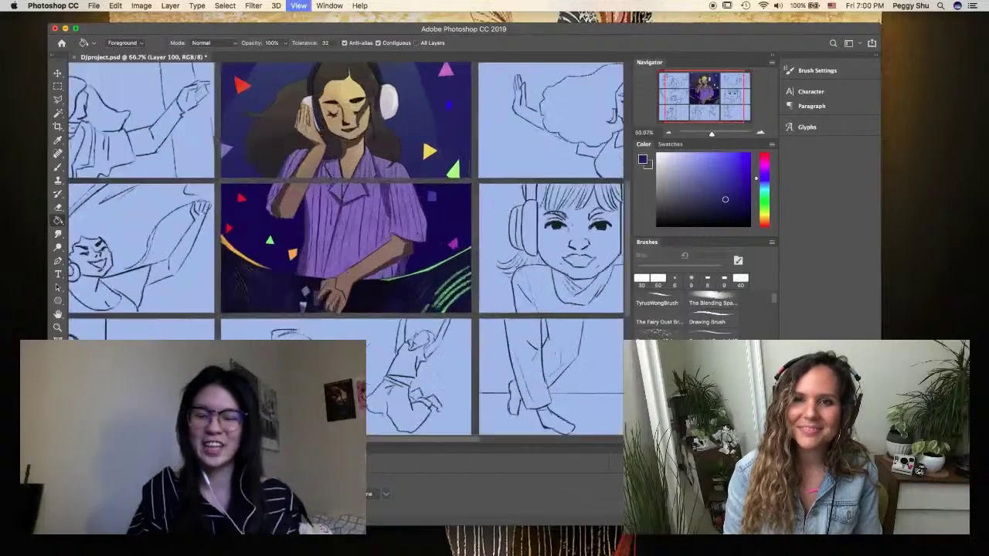
{"action": "left_click_drag", "start_coordinate": [494, 439], "coordinate": [473, 439]}
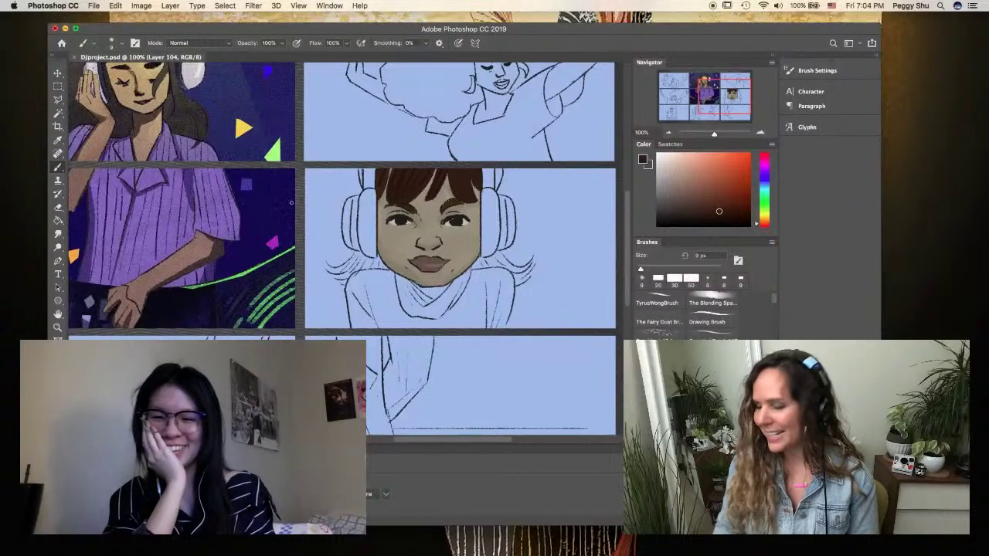
Colour the neck of the girl in the middle-right panel on a new layer, using a sampled skin shadow tone
{"action": "key", "text": "super+alt+shift+n"}
{"action": "left_click", "coordinate": [425, 280], "text": "alt"}
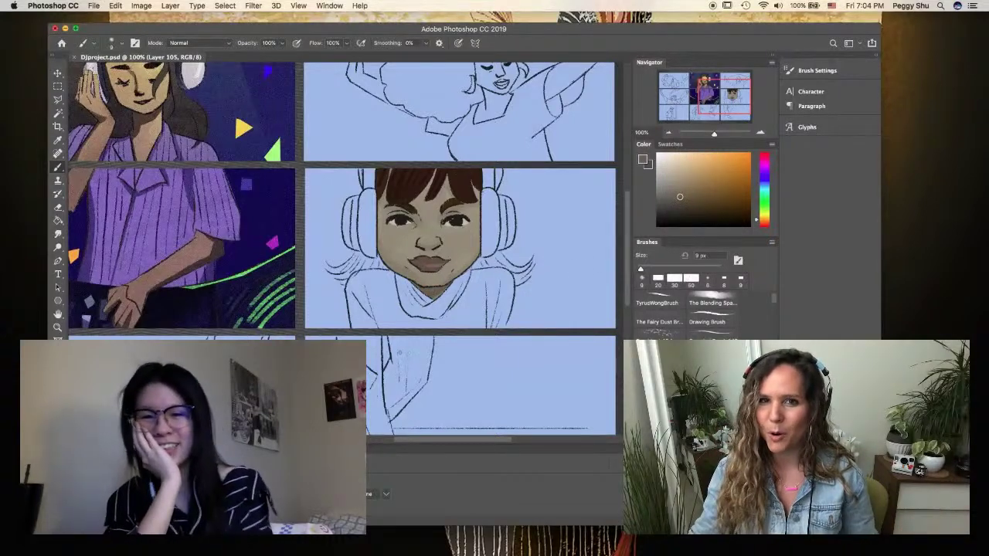
Select the girl's sweater with the Polygonal Lasso on a new layer, fill it with mustard, brush darker fold shading, and deselect
{"action": "key", "text": "super+alt+shift+n"}
{"action": "key", "text": "l"}
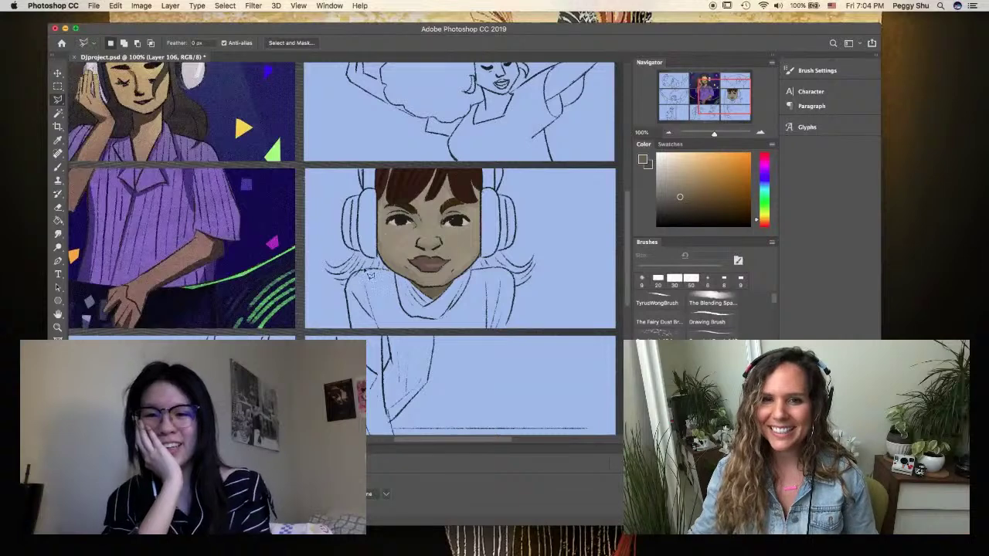
{"action": "mouse_move", "coordinate": [370, 275]}
{"action": "left_mouse_down"}
{"action": "mouse_move", "coordinate": [351, 300]}
{"action": "mouse_move", "coordinate": [529, 332]}
{"action": "mouse_move", "coordinate": [513, 329]}
{"action": "mouse_move", "coordinate": [521, 281]}
{"action": "mouse_move", "coordinate": [401, 280]}
{"action": "left_mouse_up"}
{"action": "key", "text": "g"}
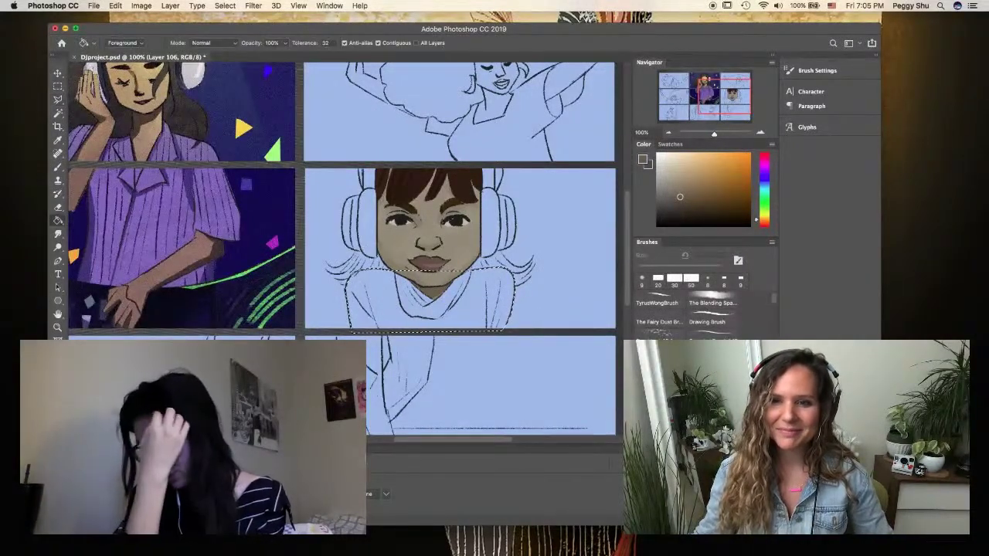
{"action": "key", "text": "b"}
{"action": "left_click", "coordinate": [698, 183]}
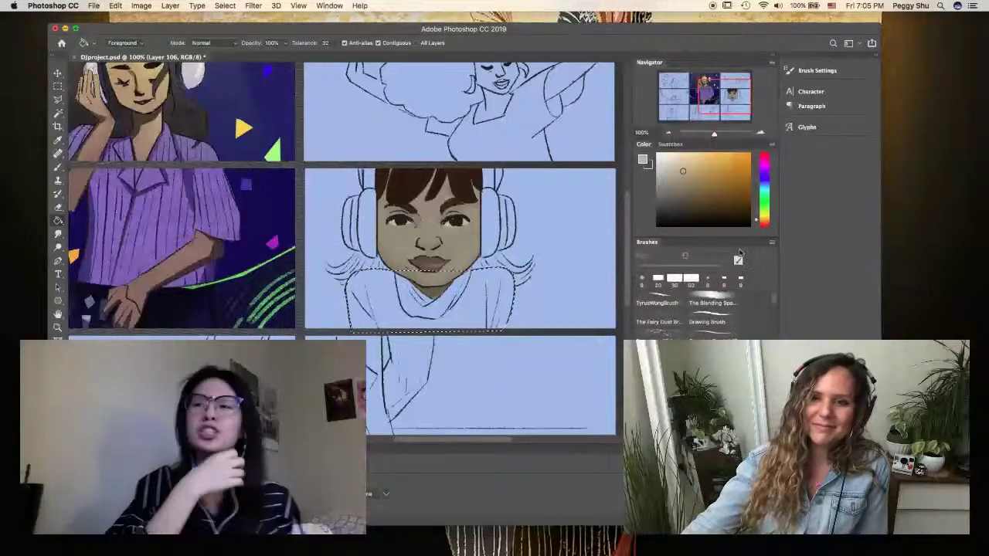
{"action": "left_click_drag", "start_coordinate": [363, 294], "coordinate": [502, 313]}
{"action": "left_click", "coordinate": [704, 188]}
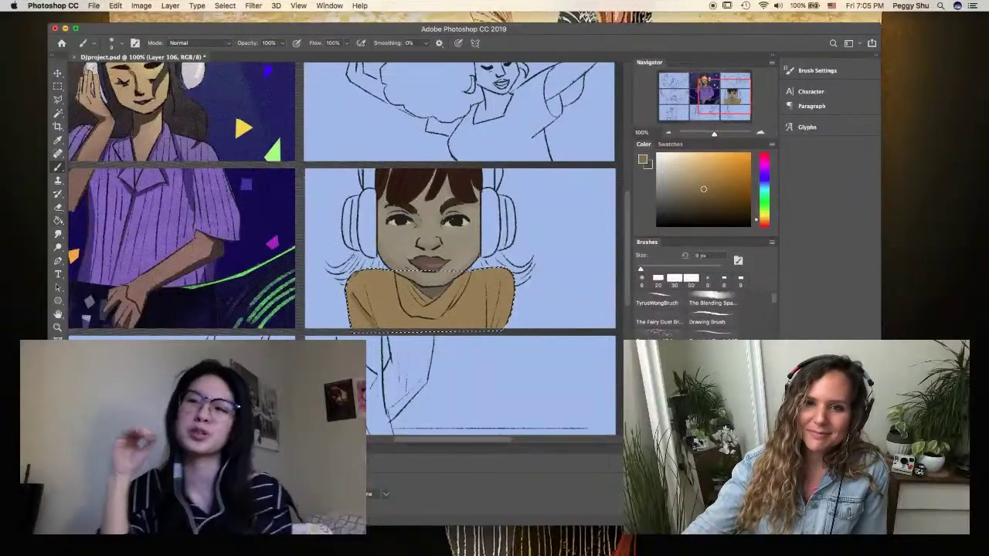
{"action": "left_click_drag", "start_coordinate": [359, 305], "coordinate": [502, 316]}
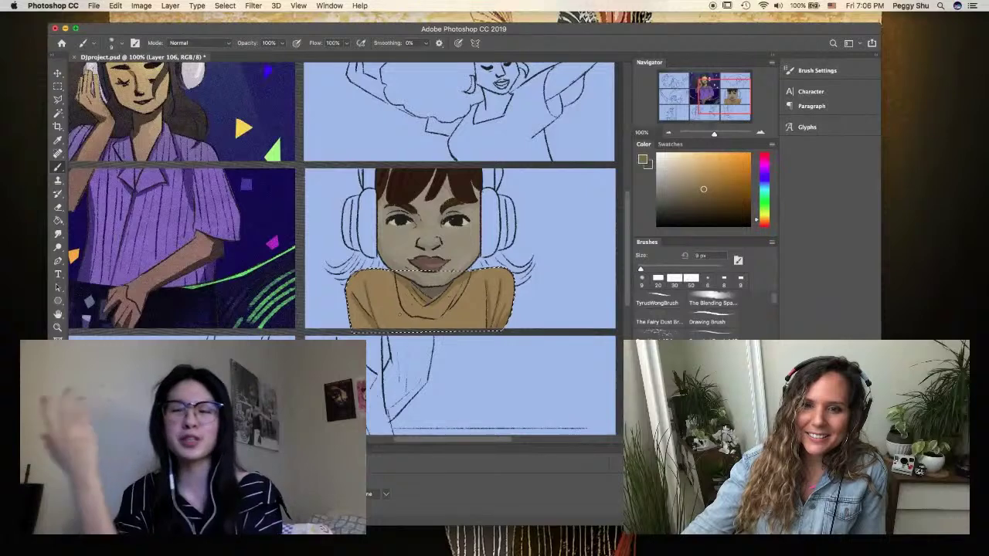
{"action": "key", "text": "super+d"}
Paint the flipped hair beside the girl's left-hand headphone dark reddish brown on a new layer with a 10 px brush, and save
{"action": "key", "text": "alt+super+shift+n"}
{"action": "key", "text": "super+minus"}
{"action": "left_click", "coordinate": [718, 211]}
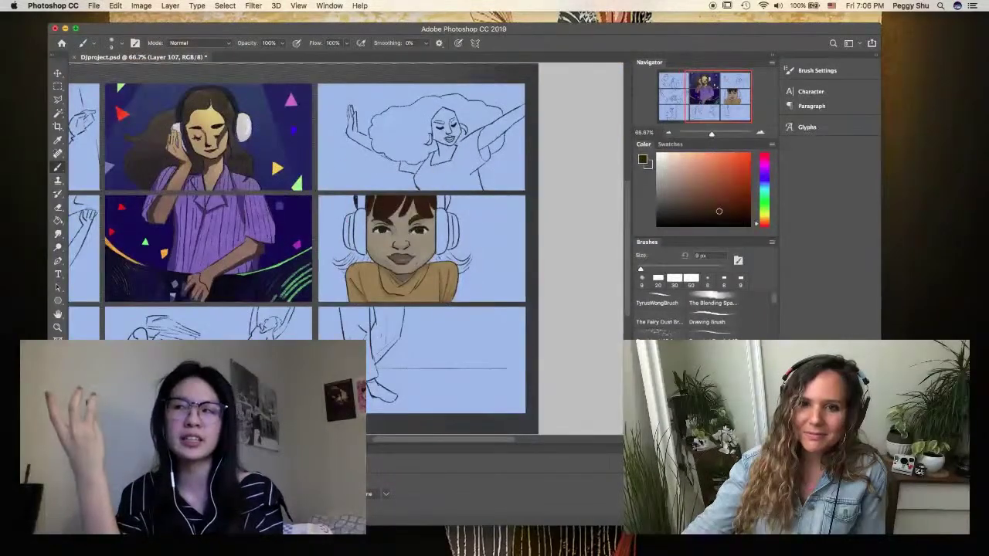
{"action": "key", "text": "super+plus"}
{"action": "key", "text": "super+plus"}
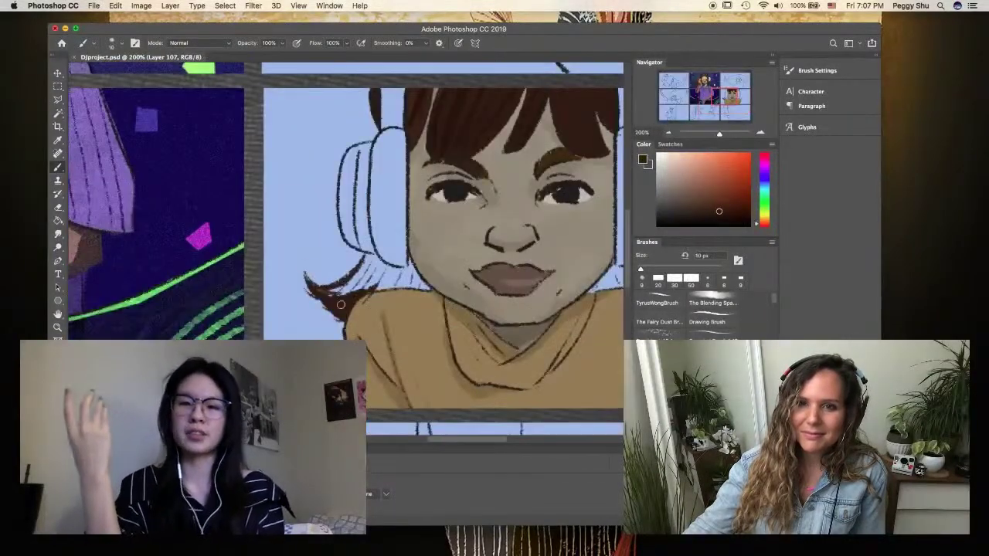
{"action": "left_click_drag", "start_coordinate": [377, 279], "coordinate": [433, 287]}
{"action": "key", "text": "super+s"}
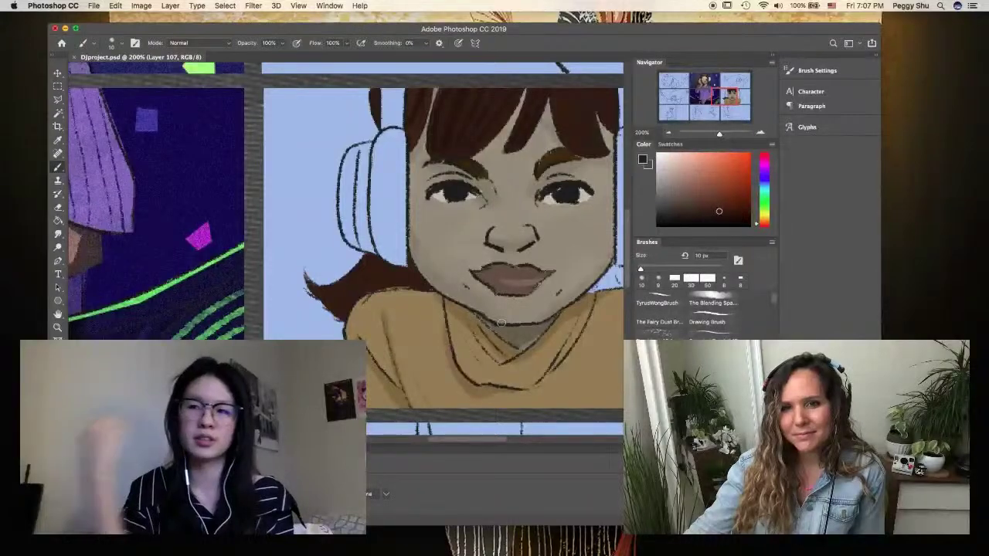
Paint the matching hair flip below the right-hand headphone in the same dark brown
{"action": "scroll", "coordinate": [501, 323], "scroll_direction": "right", "scroll_amount": 5}
{"action": "mouse_move", "coordinate": [570, 276]}
{"action": "left_mouse_down"}
{"action": "mouse_move", "coordinate": [502, 275]}
{"action": "mouse_move", "coordinate": [541, 267]}
{"action": "mouse_move", "coordinate": [590, 292]}
{"action": "left_mouse_up"}
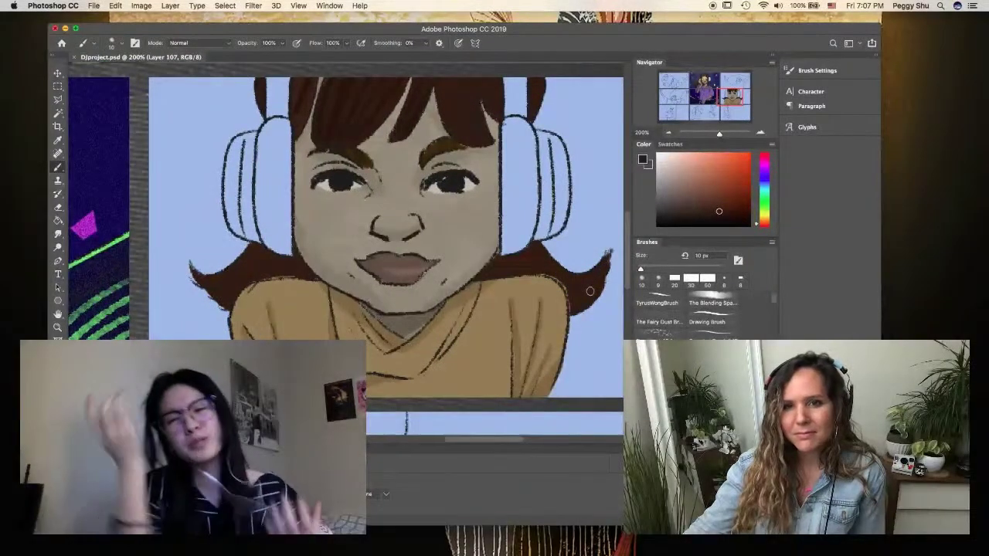
{"action": "key", "text": "super+minus"}
{"action": "key", "text": "super+minus"}
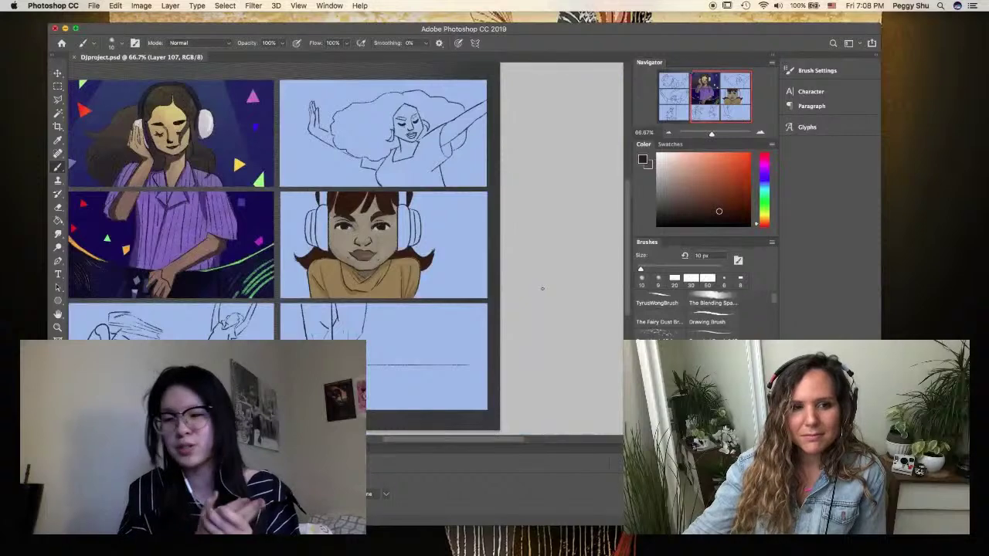
Select both headphone sides with the Polygonal Lasso on a new layer, brush them pale yellow with darker shading, and deselect
{"action": "key", "text": "l"}
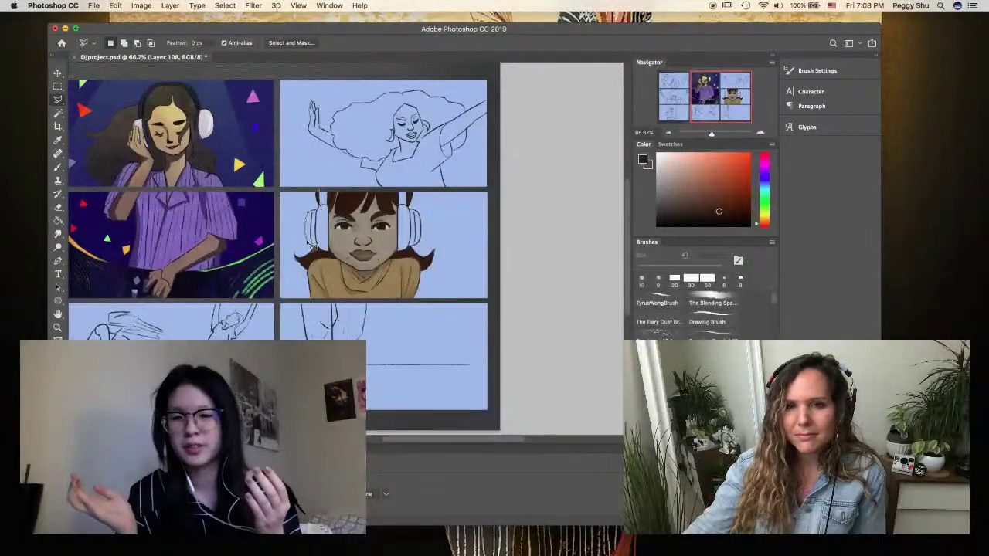
{"action": "key", "text": "b"}
{"action": "left_click_drag", "start_coordinate": [318, 193], "coordinate": [317, 247]}
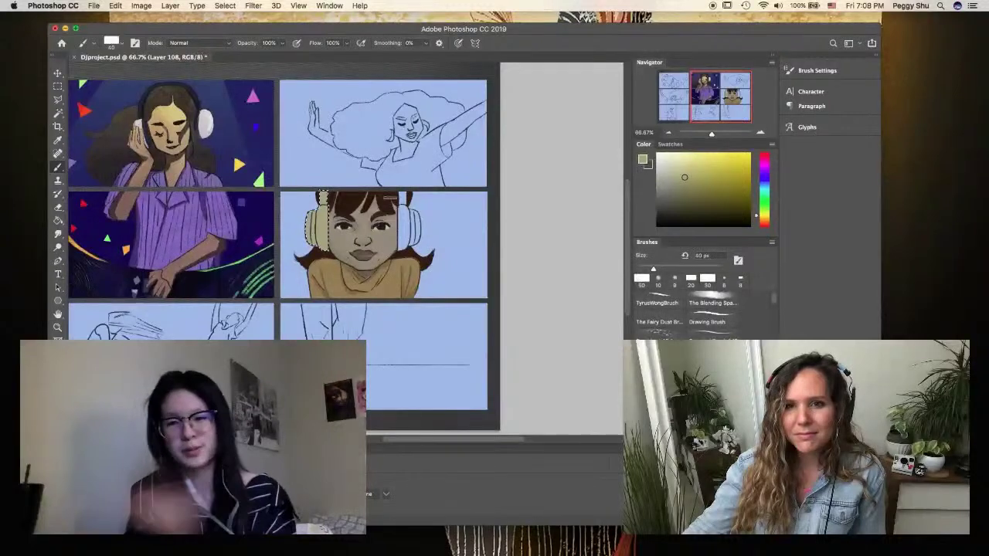
{"action": "key", "text": "l"}
{"action": "mouse_move", "coordinate": [402, 191]}
{"action": "left_mouse_down"}
{"action": "mouse_move", "coordinate": [397, 224]}
{"action": "mouse_move", "coordinate": [417, 255]}
{"action": "mouse_move", "coordinate": [404, 192]}
{"action": "mouse_move", "coordinate": [410, 248]}
{"action": "left_mouse_up"}
{"action": "key", "text": "b"}
{"action": "key", "text": "cmd+d"}
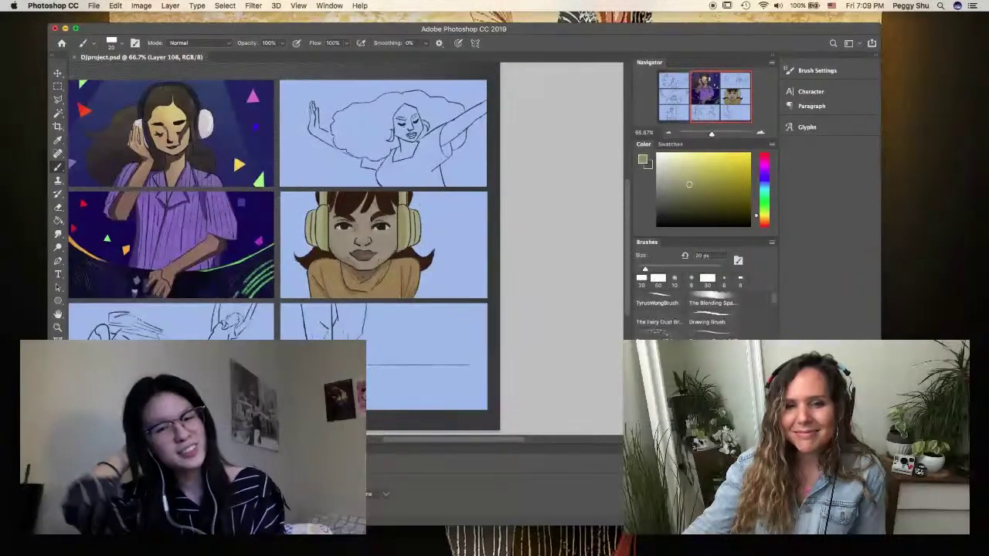
Select a vertical strip at the right edge of the girl's panel on a new layer, brush it grey-beige at 35 px, and deselect
{"action": "key", "text": "cmd+alt+shift+n"}
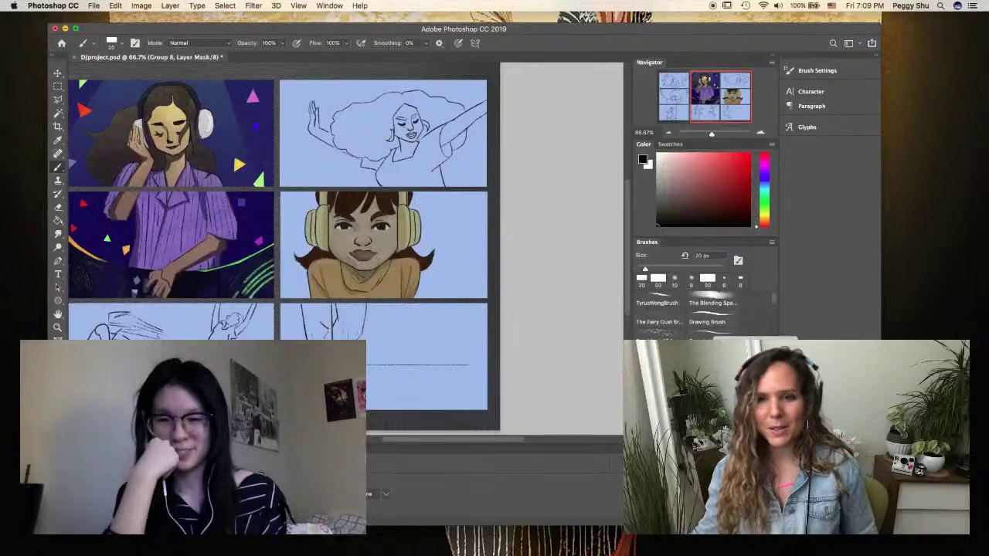
{"action": "key", "text": "l"}
{"action": "mouse_move", "coordinate": [457, 198]}
{"action": "left_mouse_down"}
{"action": "mouse_move", "coordinate": [472, 240]}
{"action": "mouse_move", "coordinate": [463, 201]}
{"action": "mouse_move", "coordinate": [477, 179]}
{"action": "left_mouse_up"}
{"action": "key", "text": "b"}
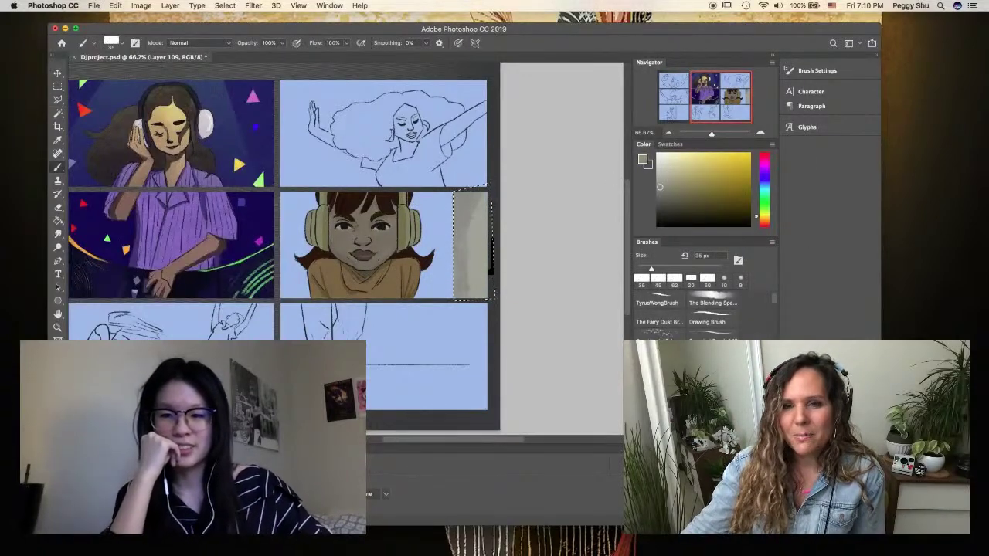
{"action": "key", "text": "cmd+d"}
Fill the background behind the girl with headphones pale grey-beige on a new layer and shade it with a gradient
{"action": "key", "text": "cmd+alt+shift+n"}
{"action": "key", "text": "g"}
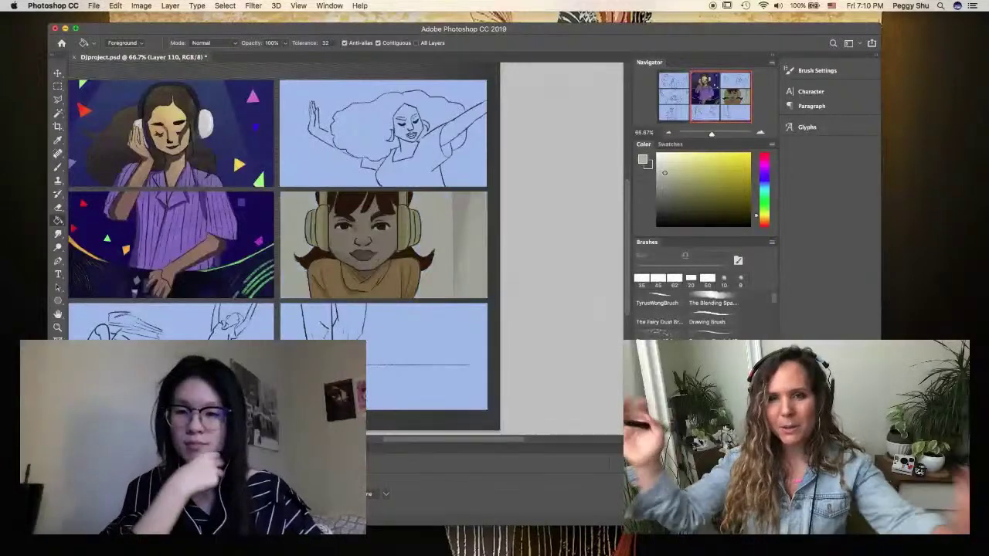
{"action": "key", "text": "shift+g"}
{"action": "key", "text": "v"}
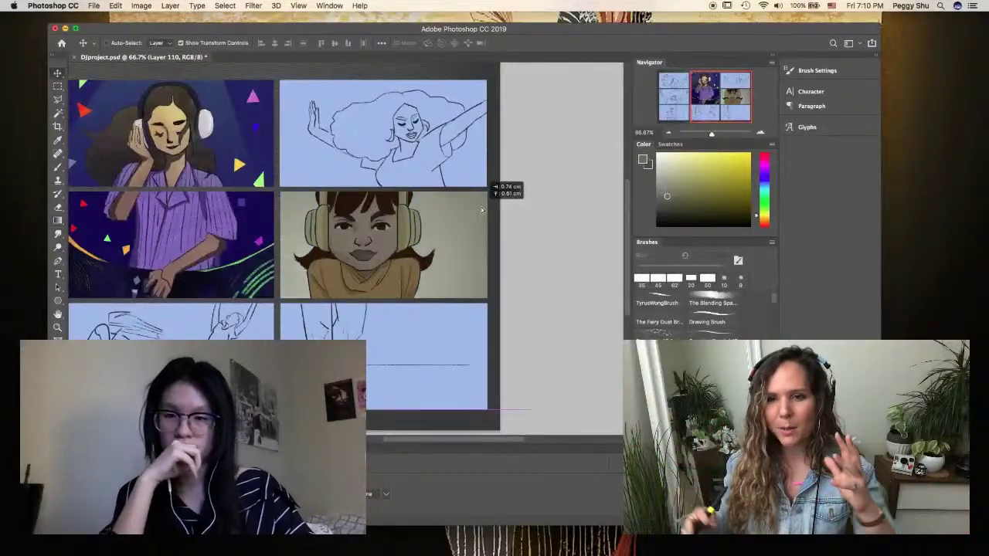
Select a slanted strip at the right edge of the girl's panel on a new layer, fill it dark grey-beige, deselect and save
{"action": "key", "text": "cmd+alt+shift+n"}
{"action": "key", "text": "g"}
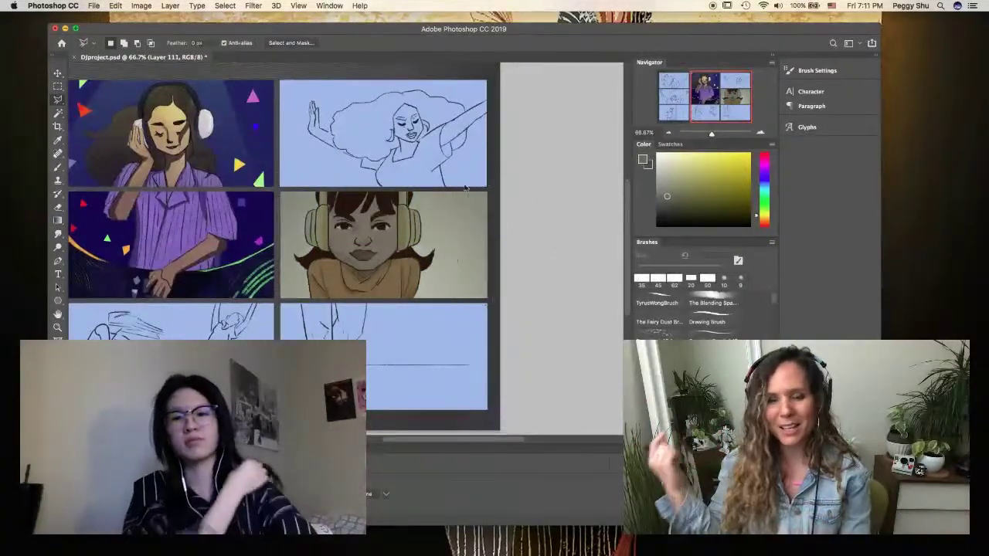
{"action": "right_click", "coordinate": [57, 220]}
{"action": "left_click", "coordinate": [100, 229]}
{"action": "left_click", "coordinate": [475, 244]}
{"action": "key", "text": "d"}
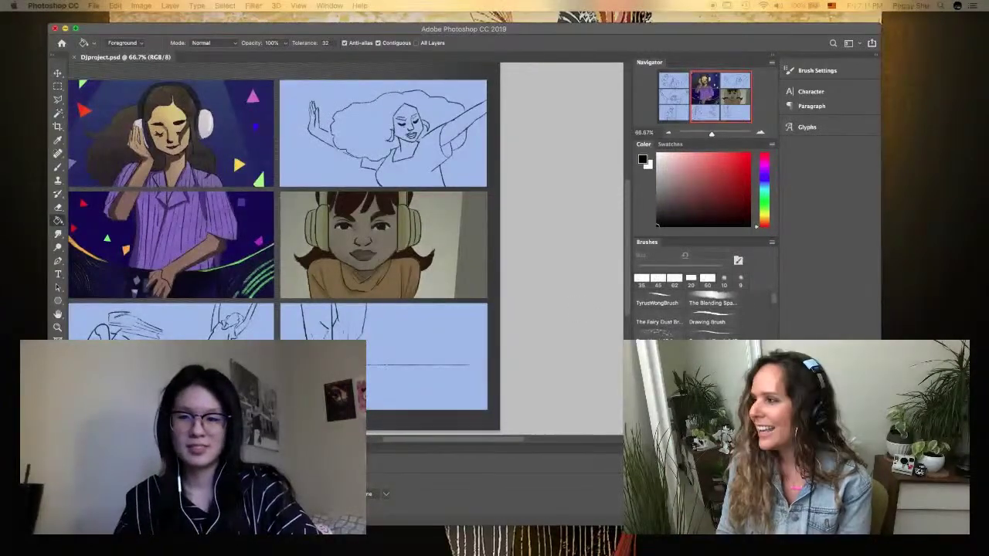
Brush a light grey patch behind the girl's left-hand headphone on a new layer, and apply noise to a copy of the panel's group
{"action": "key", "text": "b"}
{"action": "key", "text": "cmd+alt+shift+n"}
{"action": "key", "text": "x"}
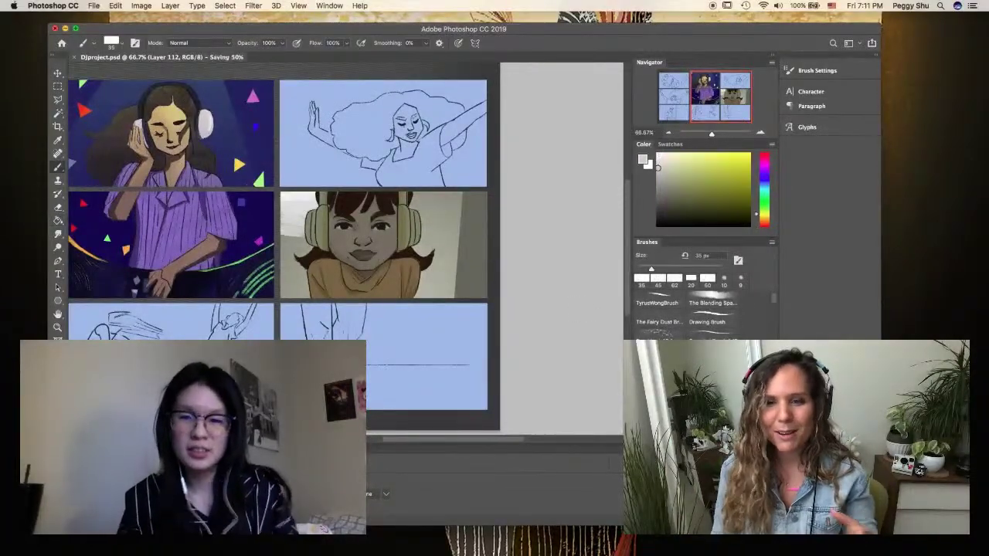
{"action": "key", "text": "cmd+g"}
{"action": "left_click", "coordinate": [252, 6]}
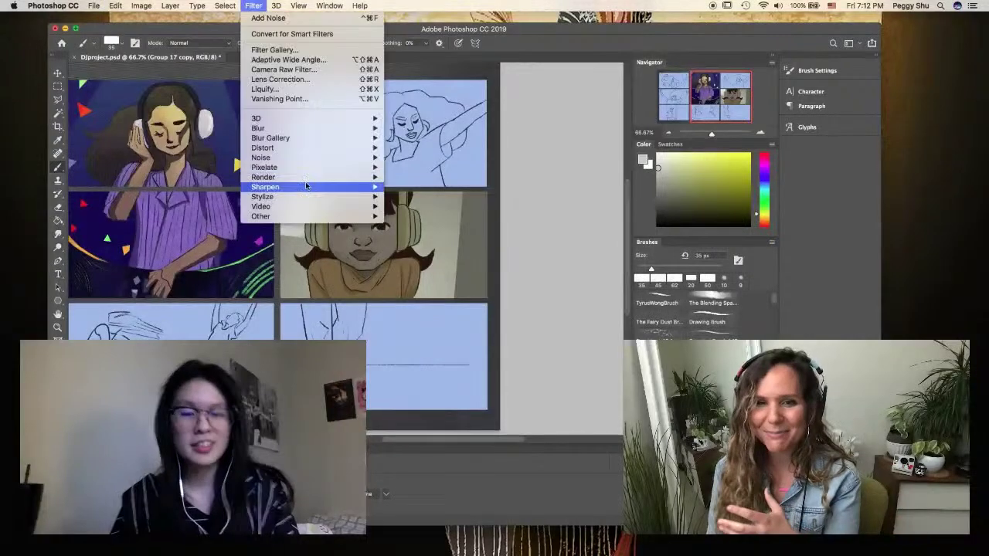
{"action": "left_click", "coordinate": [409, 185]}
Fill the lower-right panel coral and its floor brown, and dab pale beige specks on the floor with a 10 px brush
{"action": "left_click", "coordinate": [698, 133]}
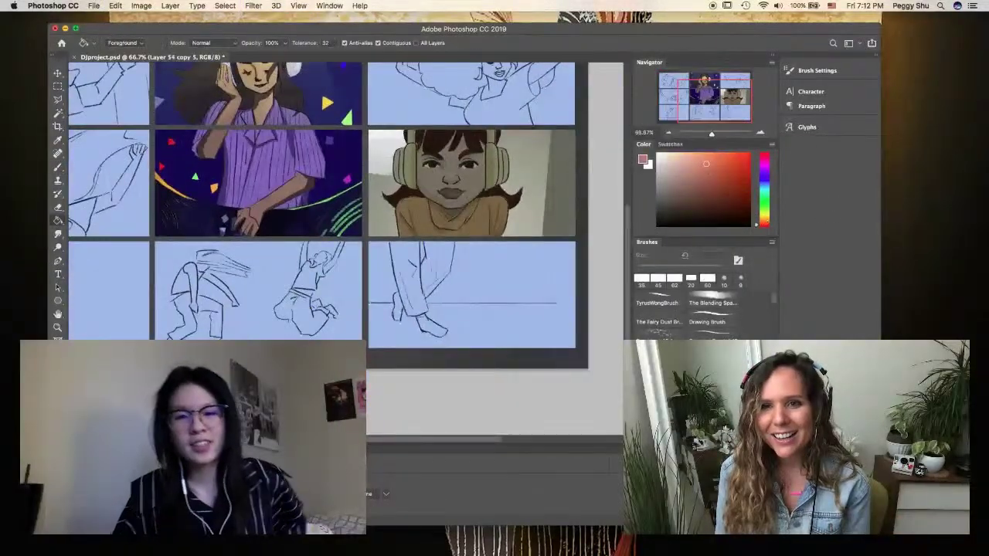
{"action": "key", "text": "alt+BackSpace"}
{"action": "key", "text": "alt+BackSpace"}
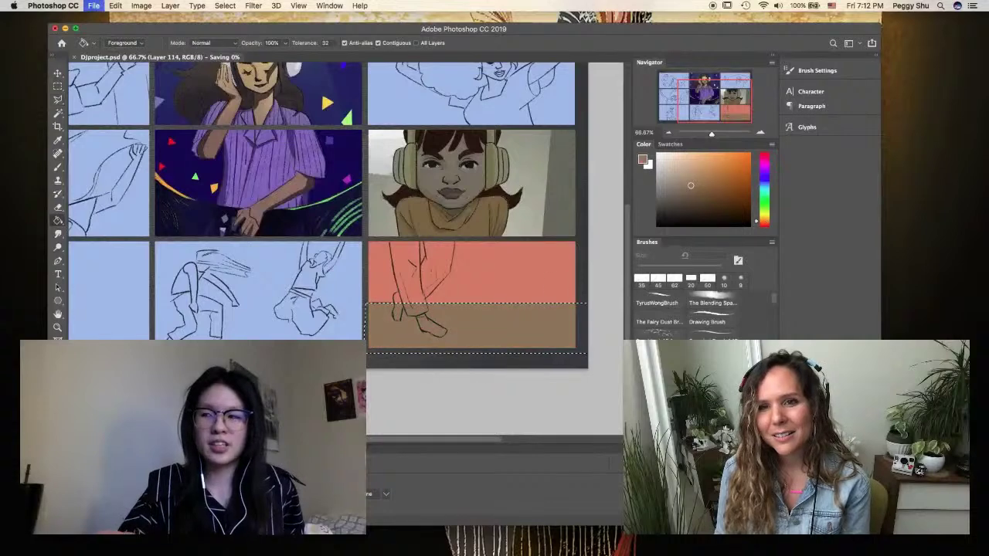
{"action": "key", "text": "b"}
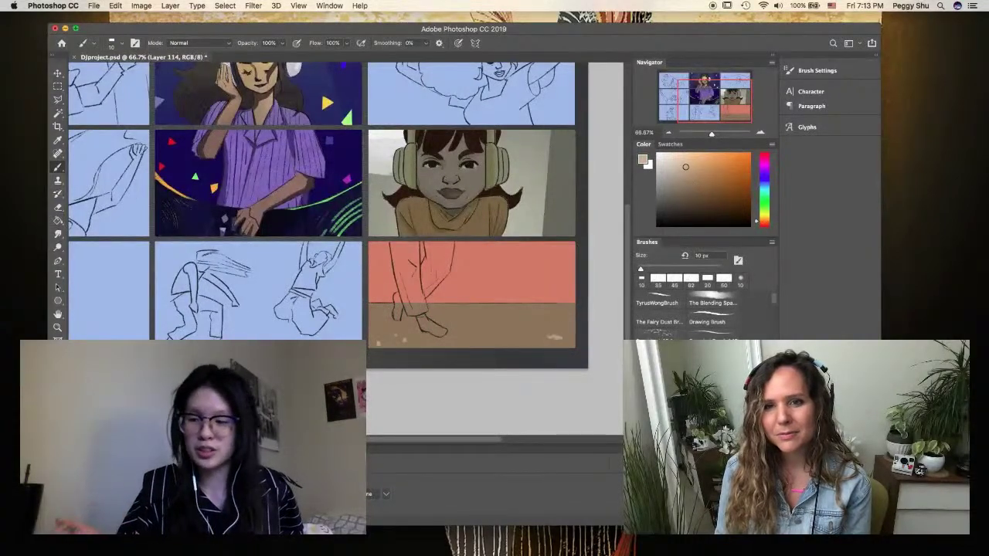
Outline the crossed trouser legs with the lasso on a new layer, colour them dark grey, and deselect
{"action": "key", "text": "super+shift+alt+n"}
{"action": "key", "text": "l"}
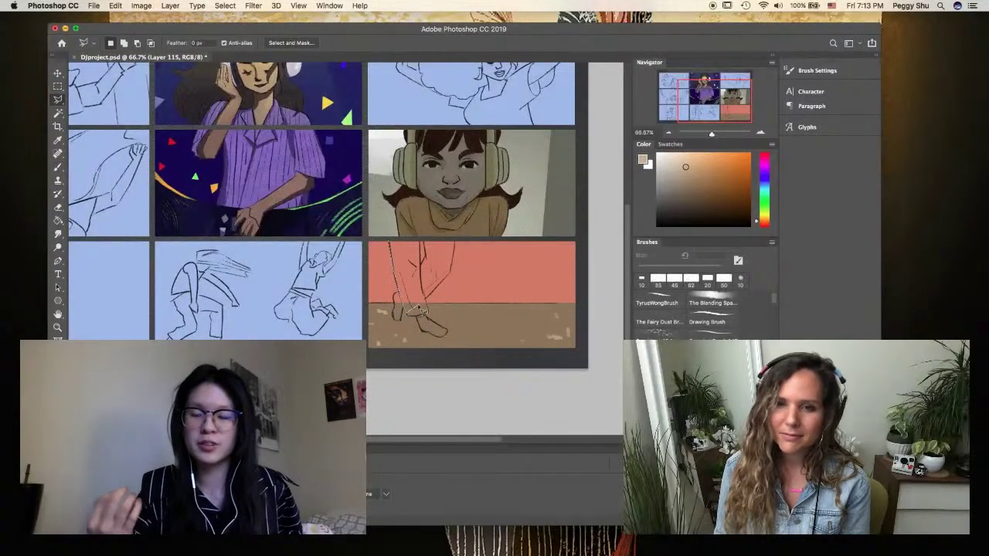
{"action": "left_click_drag", "start_coordinate": [433, 247], "coordinate": [423, 241]}
{"action": "key", "text": "b"}
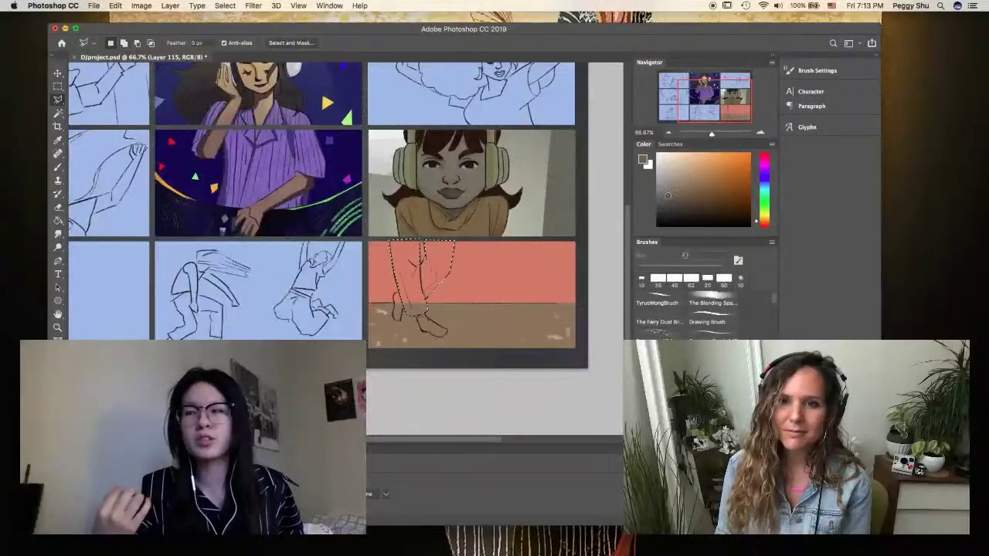
{"action": "key", "text": "super+d"}
Paint both shoes in the lower-right panel green on a new layer with a 10 px brush
{"action": "key", "text": "super+shift+alt+n"}
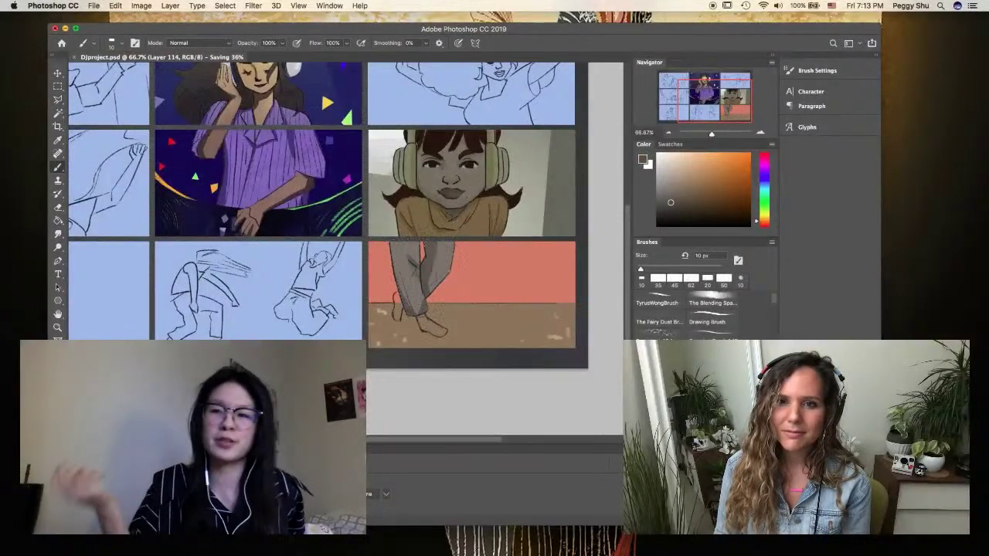
{"action": "right_click", "coordinate": [421, 308]}
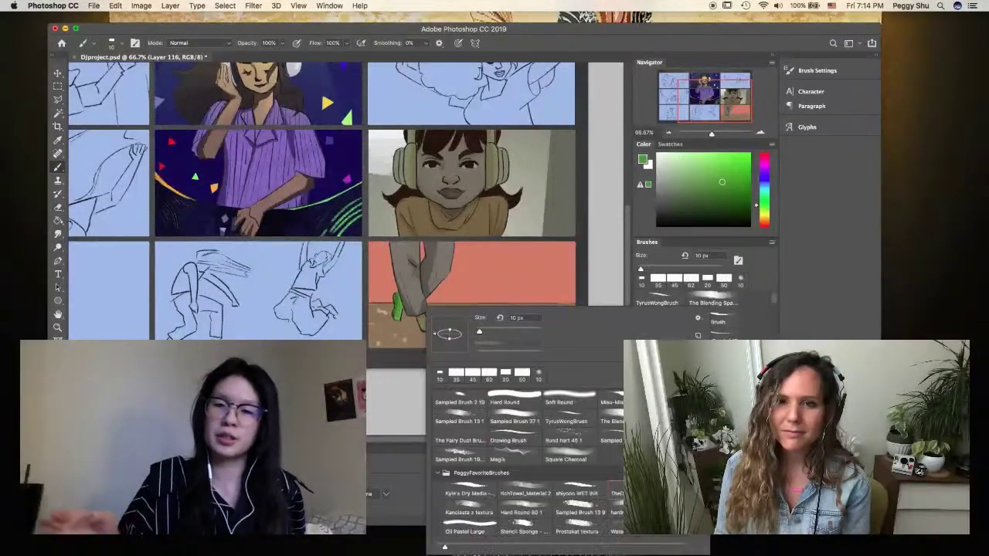
{"action": "key", "text": "Escape"}
{"action": "left_click_drag", "start_coordinate": [419, 318], "coordinate": [440, 334]}
Fill a new layer over the lower-right panel with deep blue and blend it into the artwork as a night tint
{"action": "key", "text": "super+shift+alt+n"}
{"action": "key", "text": "g"}
{"action": "left_click", "coordinate": [472, 294]}
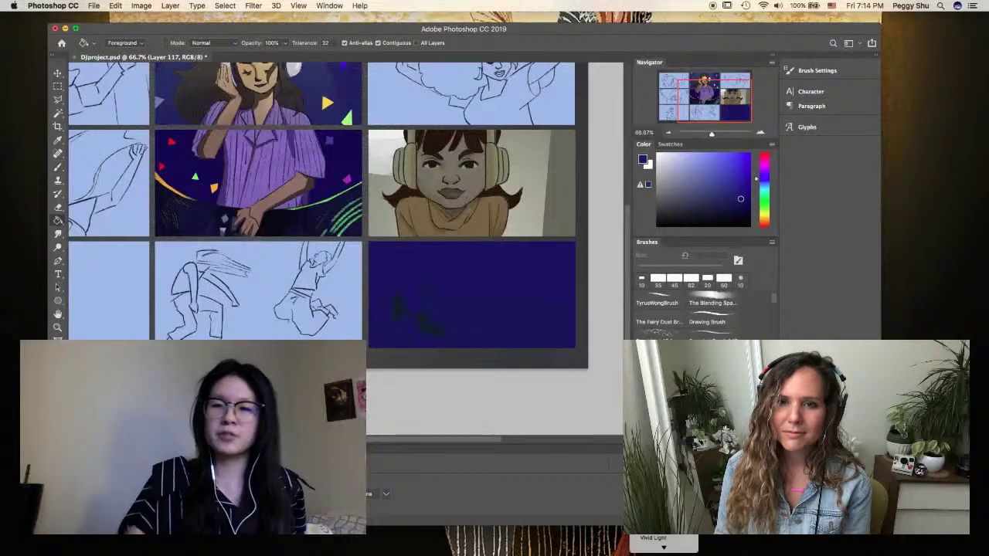
{"action": "key", "text": "Return"}
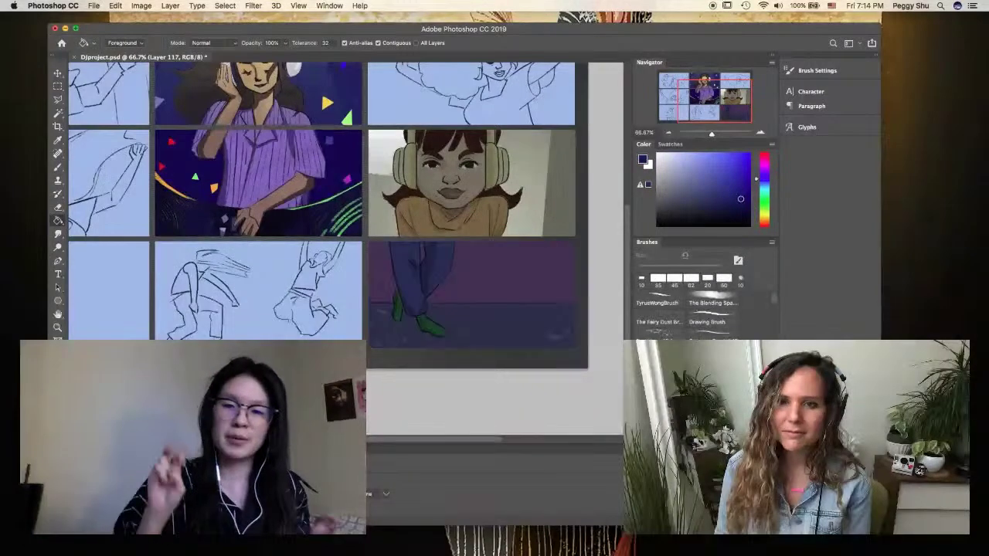
Paint slanted oval light spots in pale lavender and pale blue across the lower-right panel on a new layer with a 10 px brush
{"action": "key", "text": "super+shift+alt+n"}
{"action": "key", "text": "b"}
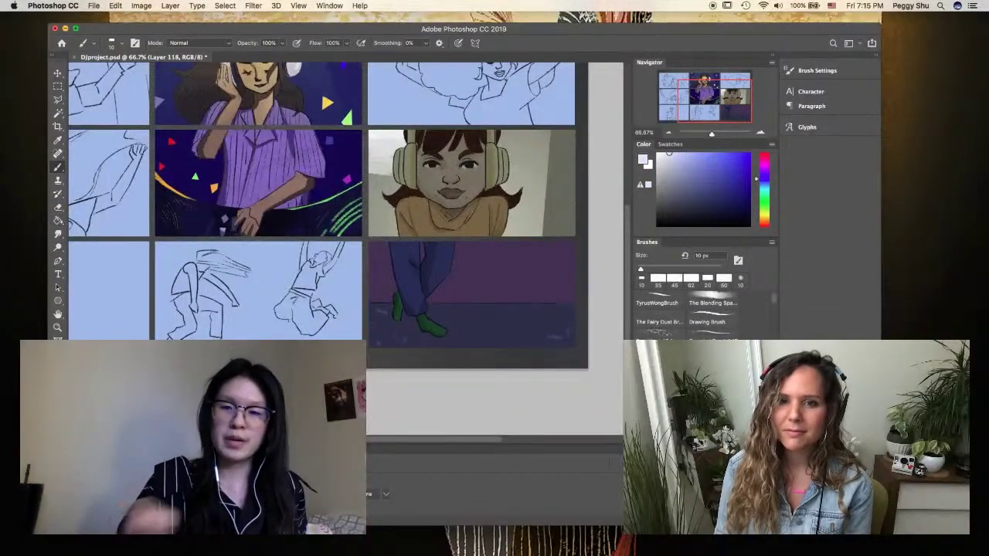
{"action": "mouse_move", "coordinate": [545, 286]}
{"action": "left_mouse_down"}
{"action": "mouse_move", "coordinate": [503, 315]}
{"action": "mouse_move", "coordinate": [533, 305]}
{"action": "left_mouse_up"}
{"action": "mouse_move", "coordinate": [763, 178]}
{"action": "left_mouse_down"}
{"action": "mouse_move", "coordinate": [763, 200]}
{"action": "mouse_move", "coordinate": [764, 185]}
{"action": "left_mouse_up"}
{"action": "left_click_drag", "start_coordinate": [499, 243], "coordinate": [473, 259]}
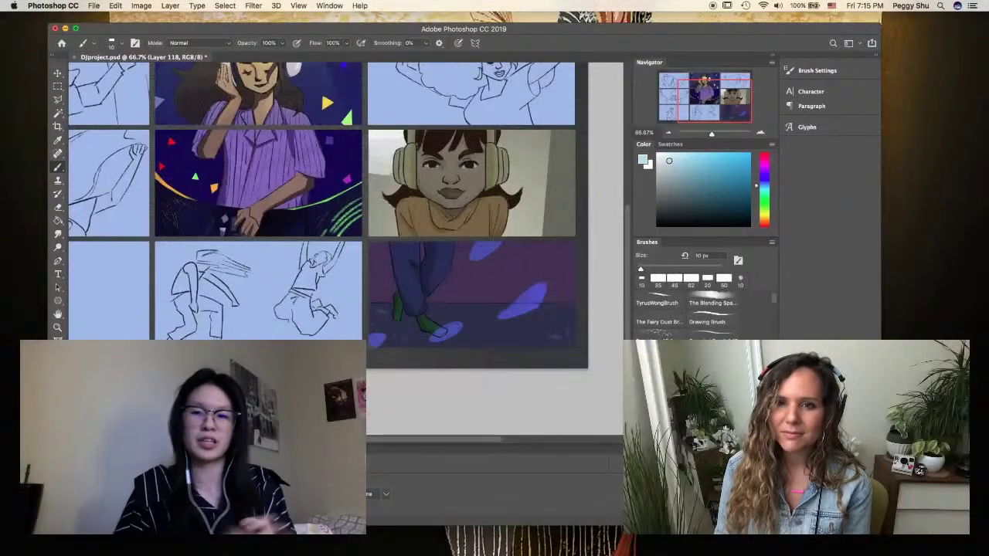
{"action": "left_click_drag", "start_coordinate": [576, 303], "coordinate": [566, 315]}
{"action": "left_click_drag", "start_coordinate": [556, 243], "coordinate": [544, 253]}
{"action": "left_click_drag", "start_coordinate": [476, 276], "coordinate": [464, 284]}
{"action": "left_click_drag", "start_coordinate": [378, 281], "coordinate": [371, 296]}
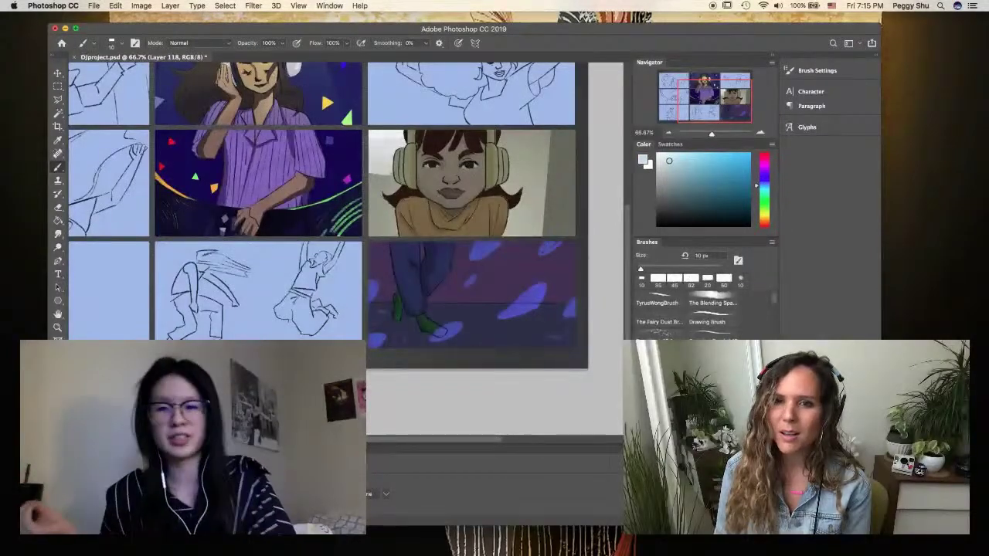
Soften the light spots in the lower-right panel with a Gaussian Blur
{"action": "left_click", "coordinate": [253, 5]}
{"action": "mouse_move", "coordinate": [276, 126]}
{"action": "left_click", "coordinate": [420, 165]}
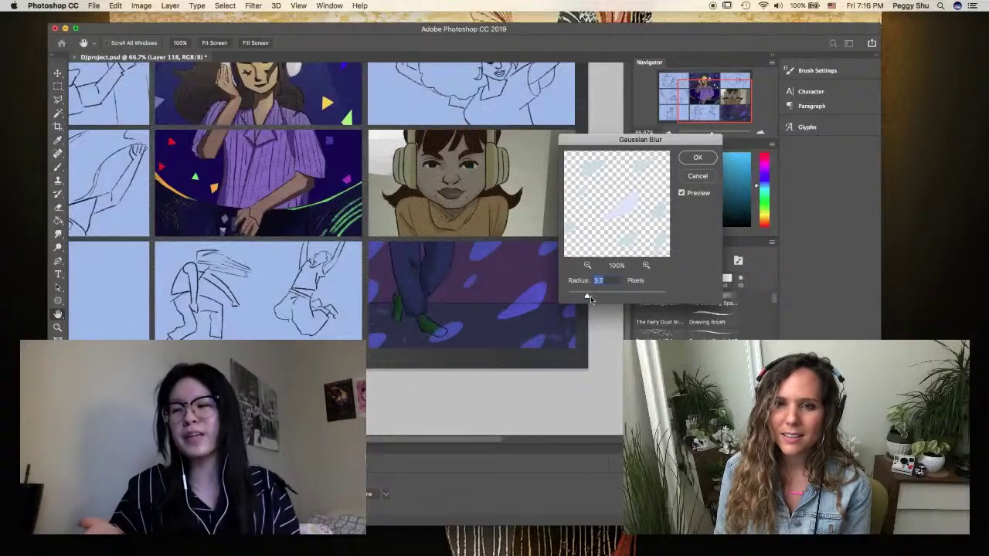
{"action": "key", "text": "Return"}
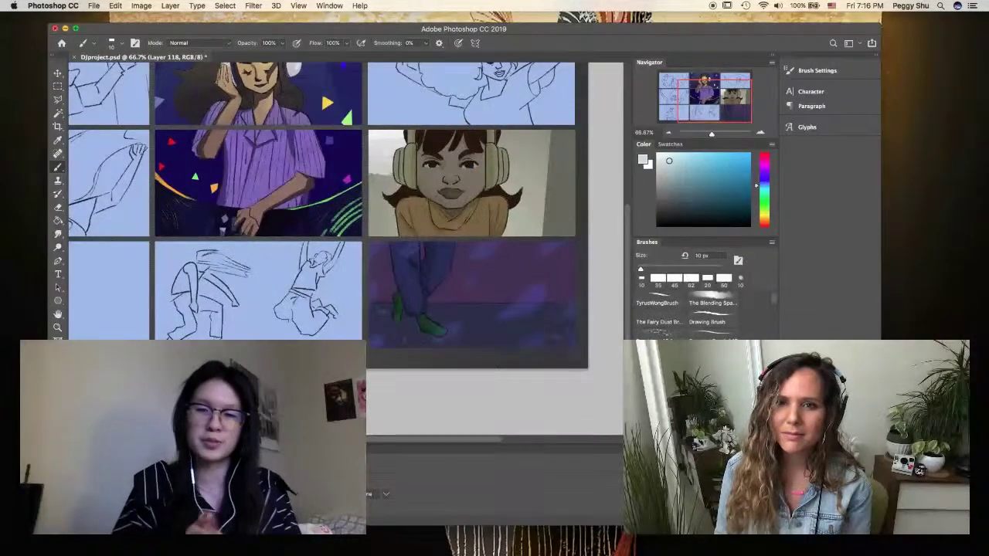
Darken the edges of the lower-right panel with a reversed dark navy gradient on a new layer, and save
{"action": "right_click", "coordinate": [57, 220]}
{"action": "left_click", "coordinate": [101, 216]}
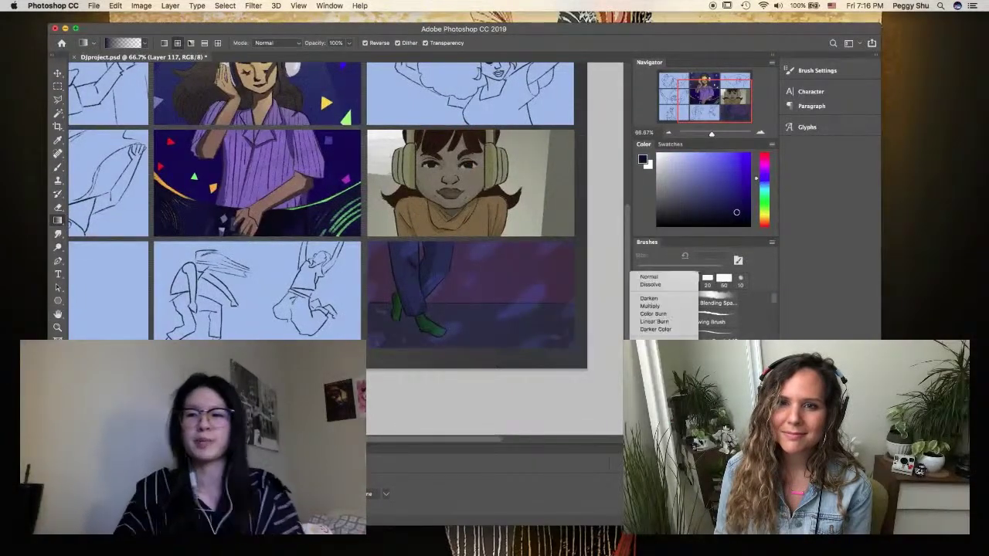
{"action": "left_click_drag", "start_coordinate": [472, 298], "coordinate": [606, 315]}
{"action": "key", "text": "super+s"}
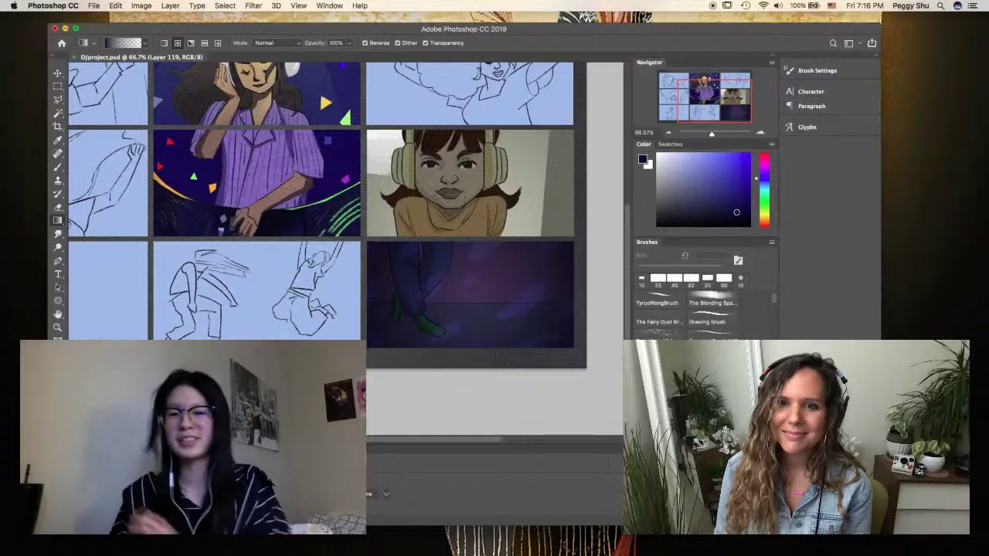
{"action": "left_click", "coordinate": [253, 5]}
{"action": "key", "text": "Escape"}
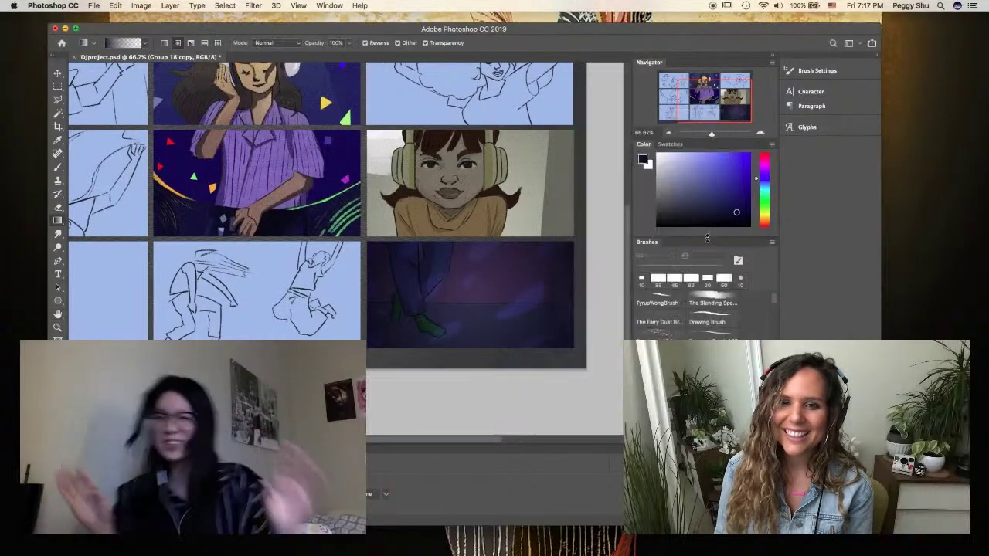
Recolour the background of the dancing woman's top-right panel pale yellow
{"action": "key", "text": "super+minus"}
{"action": "key", "text": "super+minus"}
{"action": "key", "text": "alt+bracketleft"}
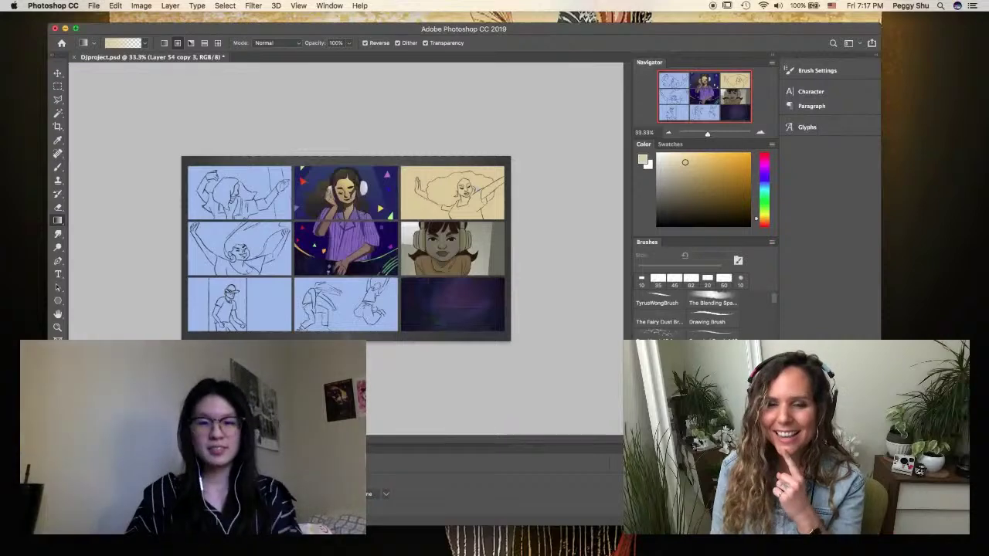
{"action": "key", "text": "b"}
{"action": "key", "text": "super+plus"}
{"action": "scroll", "coordinate": [346, 247], "scroll_direction": "up", "scroll_amount": 5}
{"action": "key", "text": "alt+bracketright"}
{"action": "key", "text": "g"}
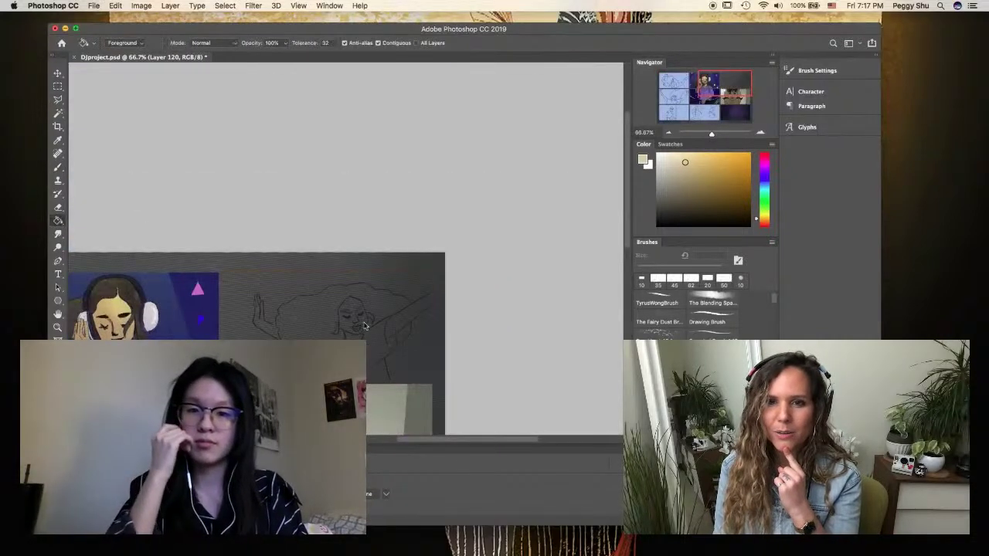
Brush a lighter patch in the upper-left corner of the dancing woman's panel at 35 px and shade the background with a linear gradient
{"action": "key", "text": "b"}
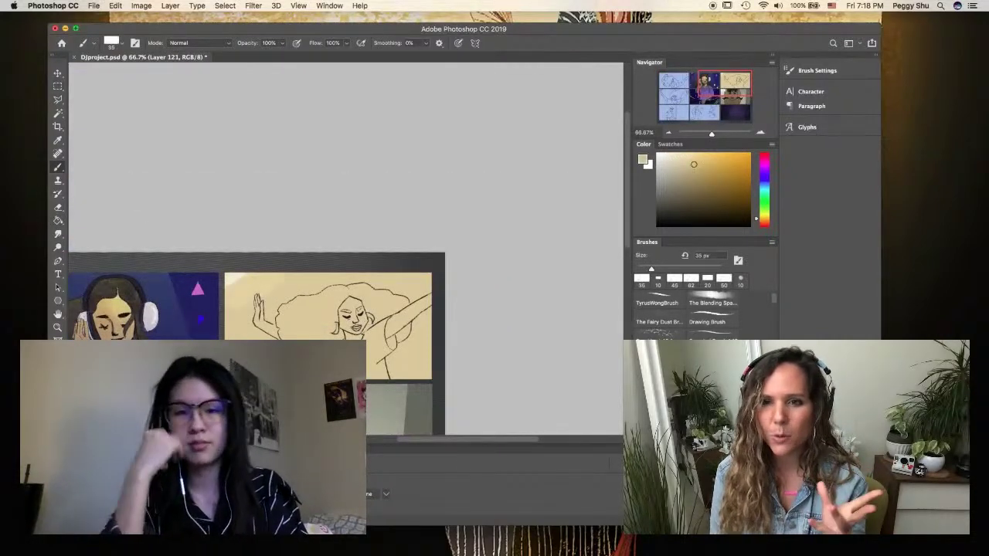
{"action": "key", "text": "l"}
{"action": "key", "text": "alt+bracketright"}
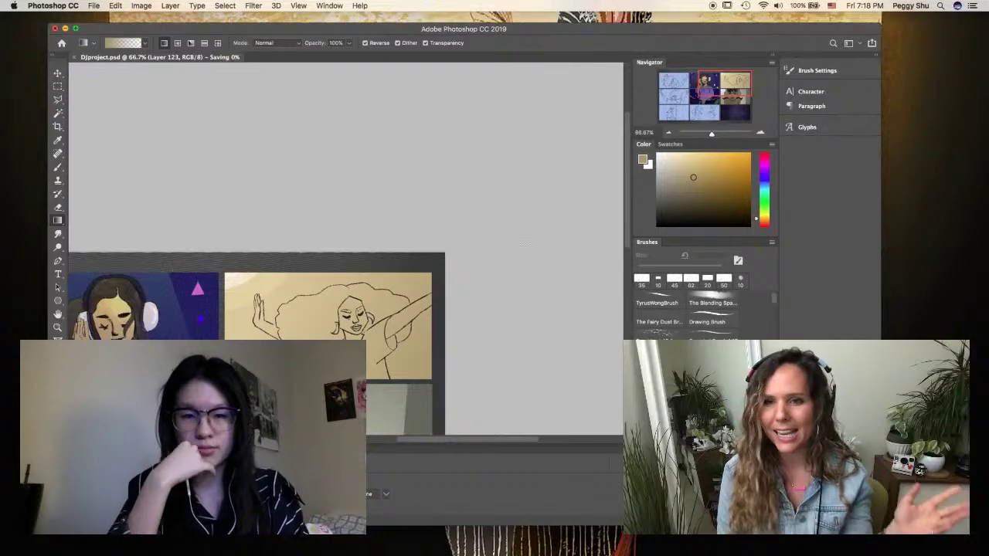
Select the dancing woman's whole hair shape with the Lasso, fill it dark brown, and deselect
{"action": "key", "text": "super+plus"}
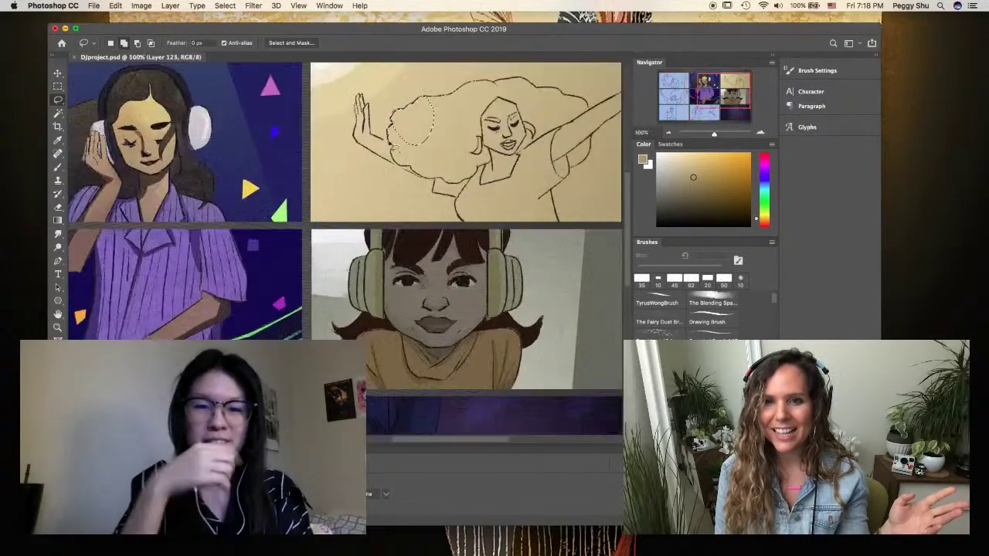
{"action": "left_click_drag", "start_coordinate": [429, 104], "coordinate": [415, 145]}
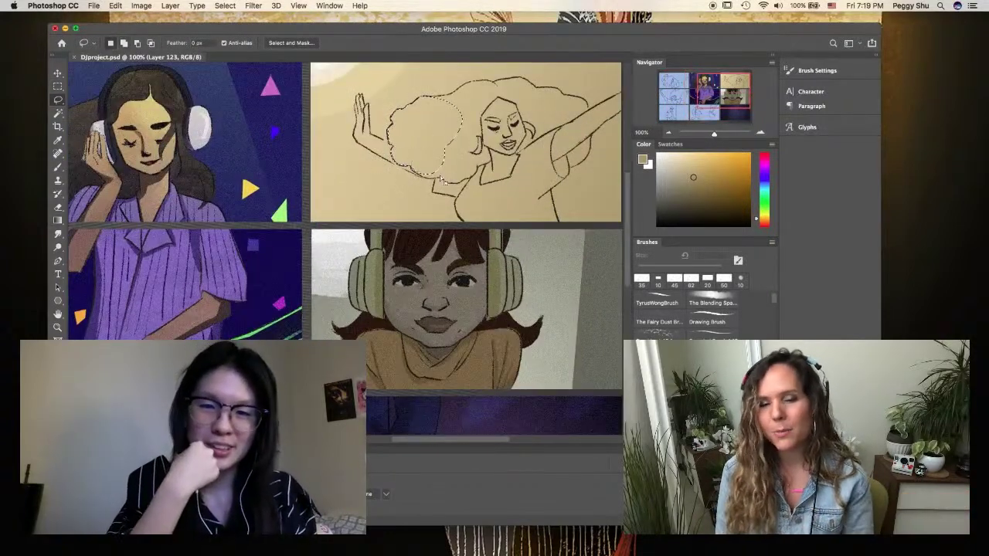
{"action": "left_click_drag", "start_coordinate": [481, 155], "coordinate": [499, 166]}
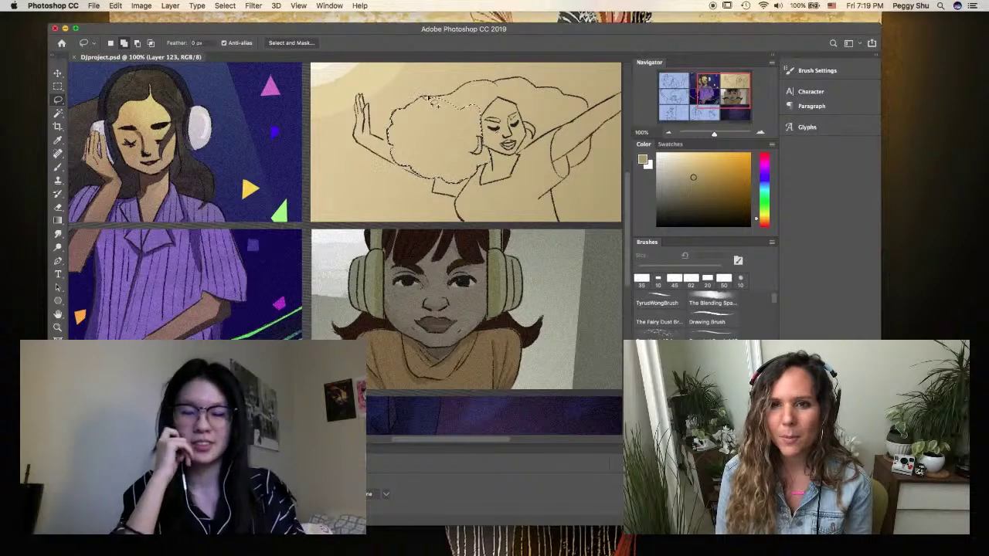
{"action": "key", "text": "super+plus"}
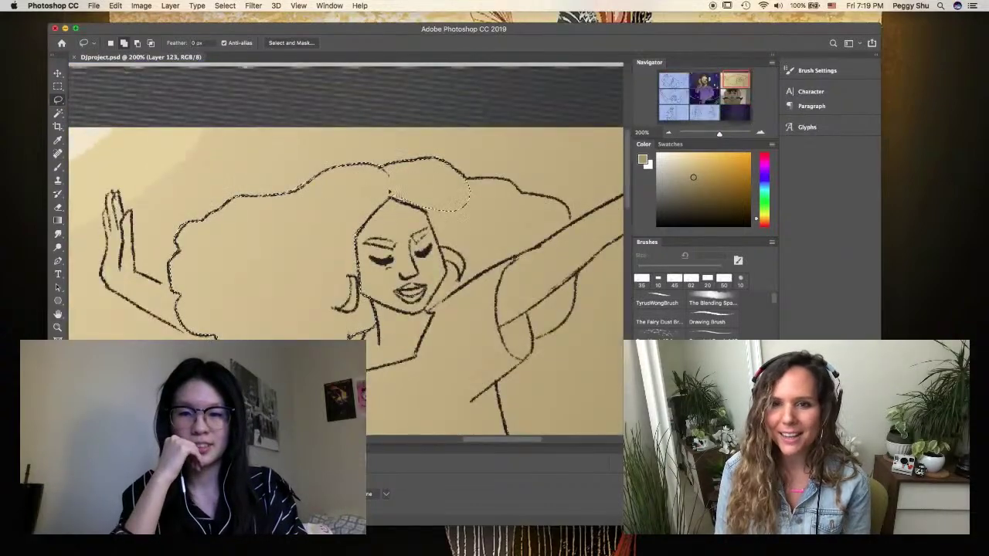
{"action": "mouse_move", "coordinate": [467, 180]}
{"action": "left_mouse_down"}
{"action": "mouse_move", "coordinate": [436, 222]}
{"action": "mouse_move", "coordinate": [432, 313]}
{"action": "mouse_move", "coordinate": [534, 227]}
{"action": "mouse_move", "coordinate": [436, 316]}
{"action": "mouse_move", "coordinate": [517, 213]}
{"action": "mouse_move", "coordinate": [511, 249]}
{"action": "mouse_move", "coordinate": [478, 230]}
{"action": "left_mouse_up"}
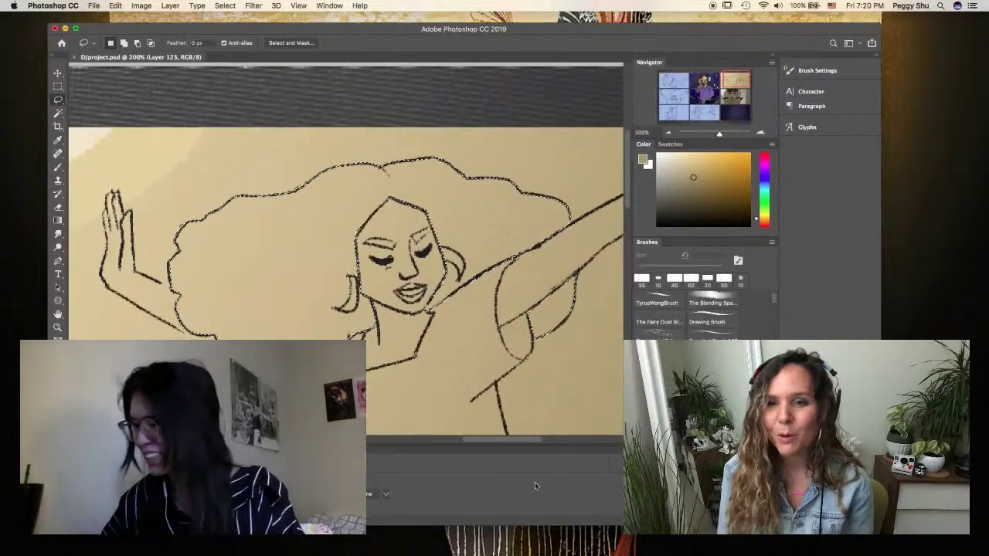
{"action": "key", "text": "g"}
{"action": "key", "text": "alt+BackSpace"}
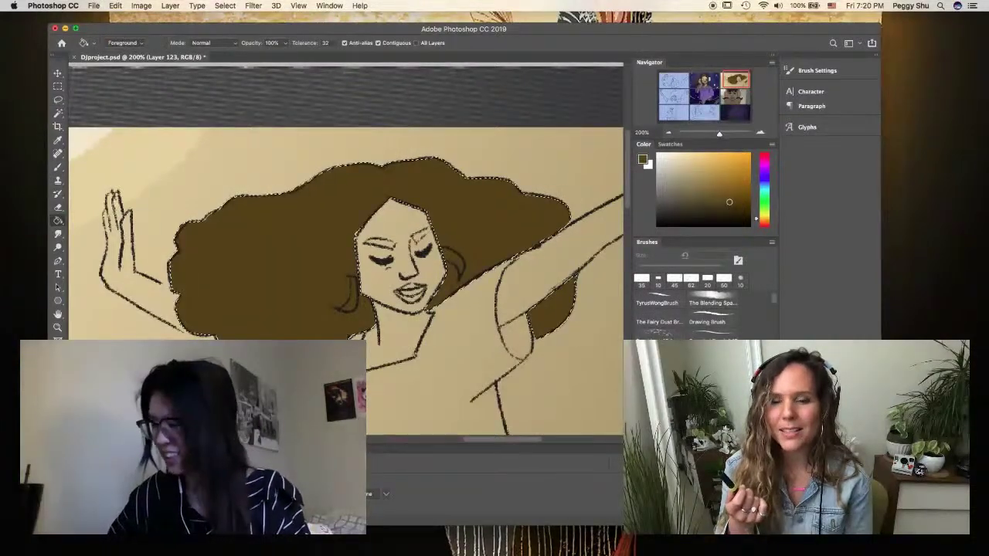
{"action": "key", "text": "b"}
{"action": "key", "text": "ctrl+d"}
Brush textured lighter brown over the left side of the dancing woman's hair at 40 px on a new layer, undoing the initial strokes
{"action": "right_click", "coordinate": [334, 230]}
{"action": "key", "text": "Return"}
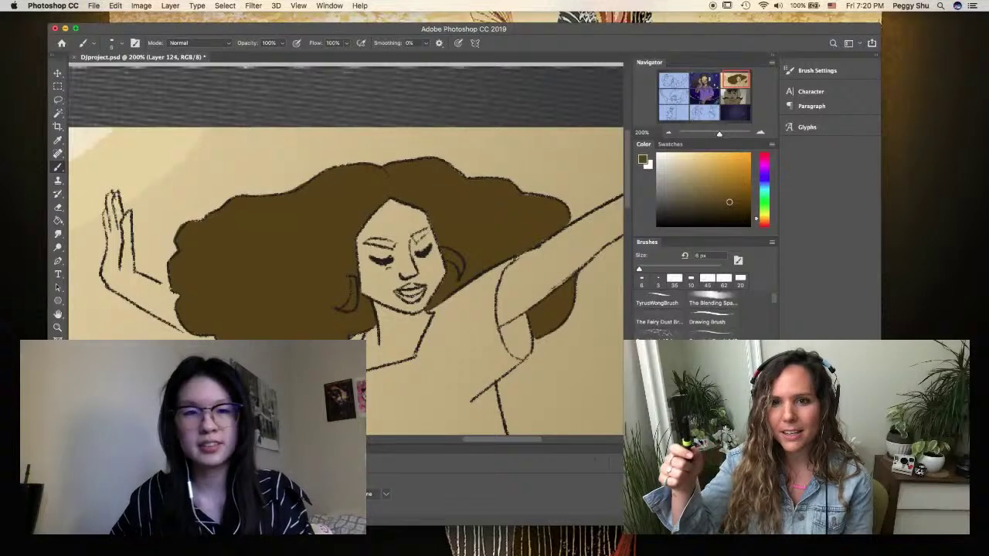
{"action": "right_click", "coordinate": [293, 305]}
{"action": "left_click", "coordinate": [371, 402]}
{"action": "mouse_move", "coordinate": [185, 248]}
{"action": "left_mouse_down"}
{"action": "mouse_move", "coordinate": [342, 177]}
{"action": "mouse_move", "coordinate": [160, 280]}
{"action": "left_mouse_up"}
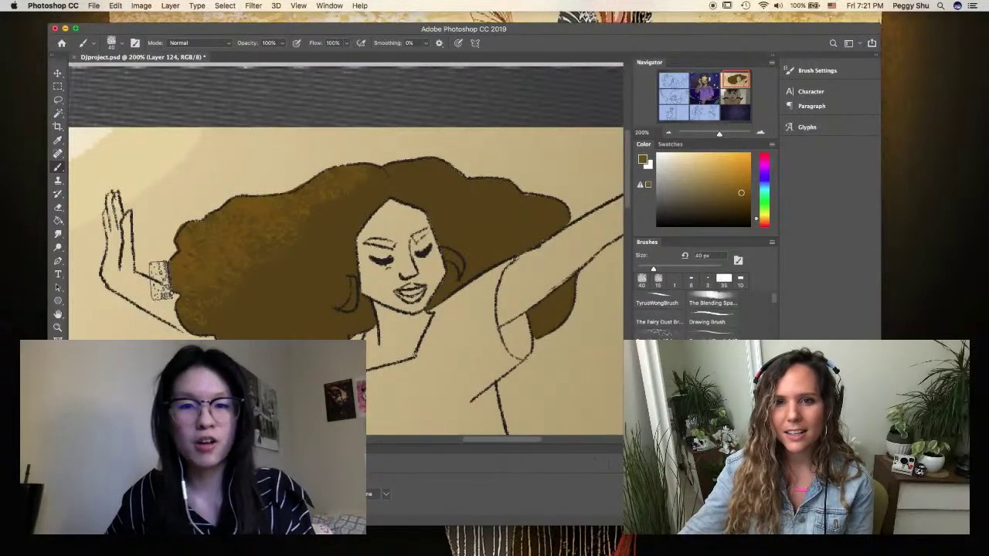
{"action": "key", "text": "super+z"}
{"action": "key", "text": "super+z"}
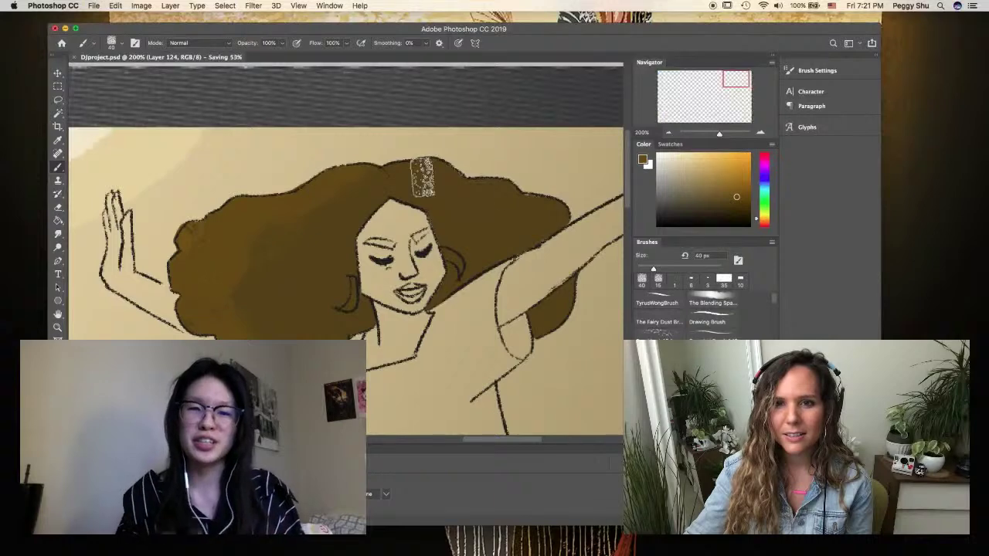
Shade the right side of the hair with darker brown at 25 px and draw fine lighter strands on a new layer at 3 px
{"action": "left_click", "coordinate": [735, 212]}
{"action": "mouse_move", "coordinate": [494, 278]}
{"action": "left_mouse_down"}
{"action": "mouse_move", "coordinate": [473, 221]}
{"action": "mouse_move", "coordinate": [490, 286]}
{"action": "mouse_move", "coordinate": [453, 309]}
{"action": "mouse_move", "coordinate": [526, 325]}
{"action": "mouse_move", "coordinate": [584, 283]}
{"action": "left_mouse_up"}
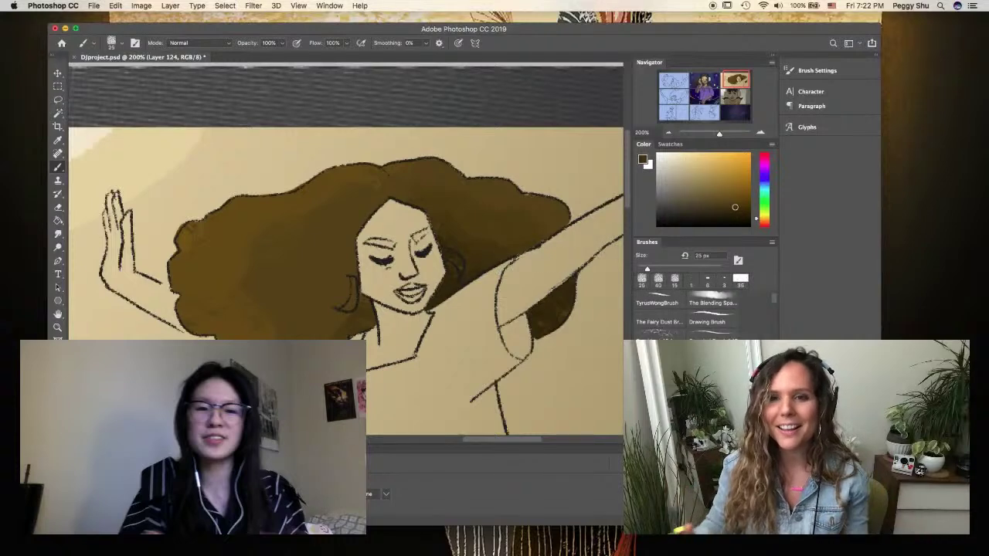
{"action": "key", "text": "ctrl+shift+n"}
{"action": "key", "text": "Return"}
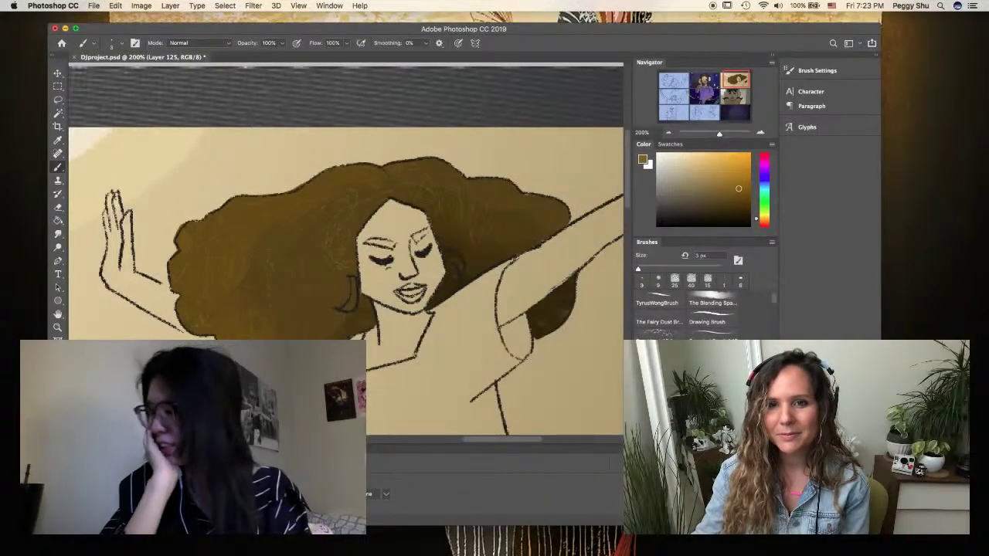
{"action": "left_click_drag", "start_coordinate": [533, 230], "coordinate": [537, 246]}
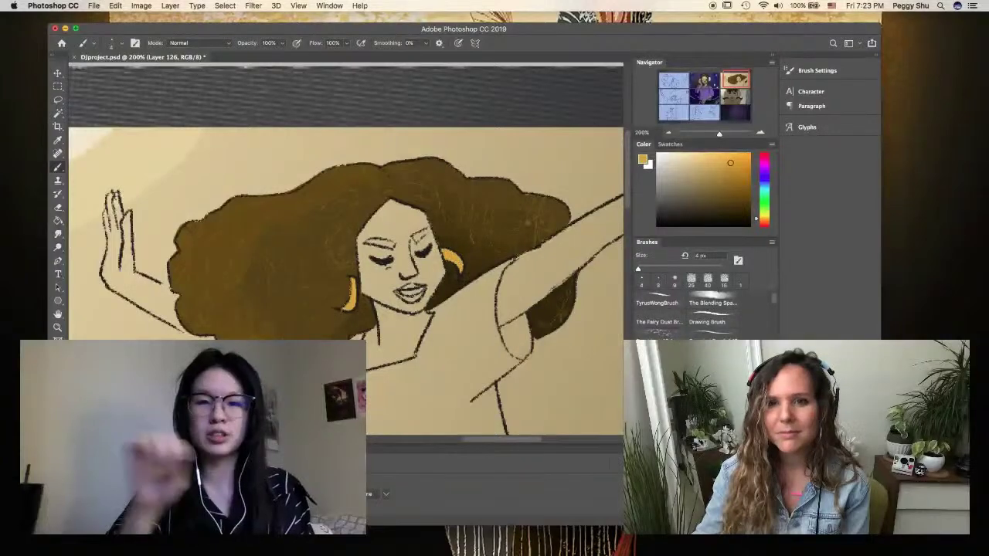
Select the dancing woman's face and neck with the Lasso and fill them with a muted reddish brown skin tone
{"action": "left_click", "coordinate": [59, 96]}
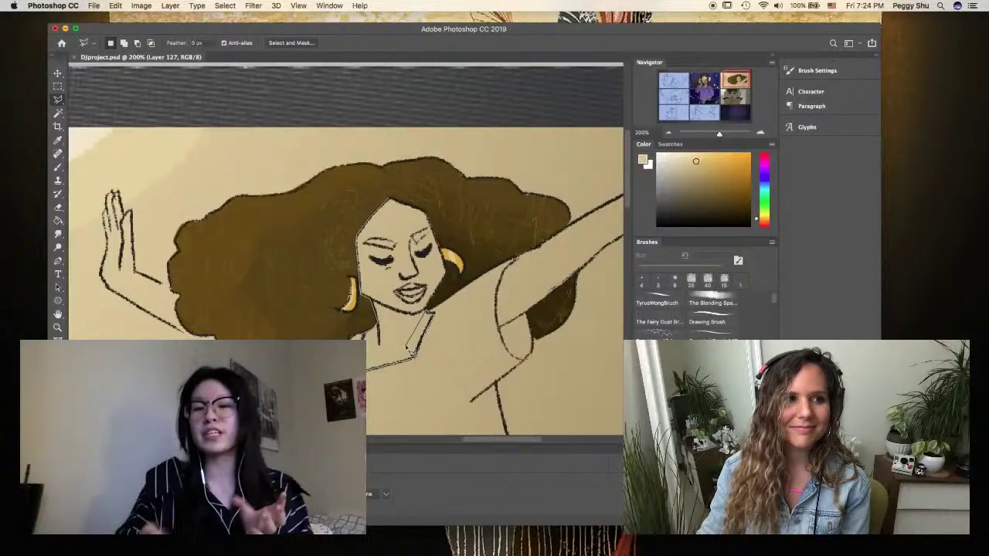
{"action": "left_click", "coordinate": [685, 177]}
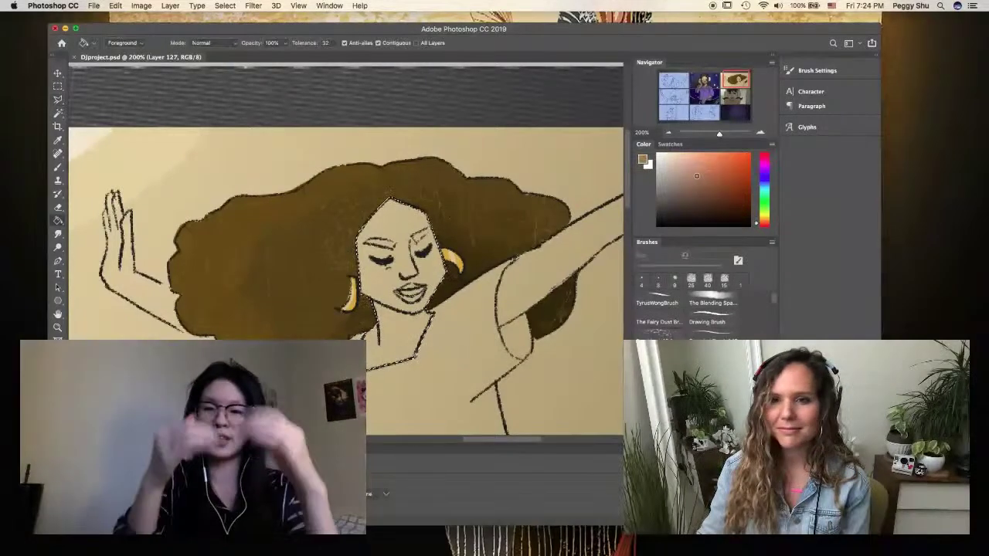
{"action": "key", "text": "alt+BackSpace"}
Deepen the face and neck to a darker reddish brown with a shadow under the chin, and save
{"action": "key", "text": "b"}
{"action": "left_click", "coordinate": [710, 199]}
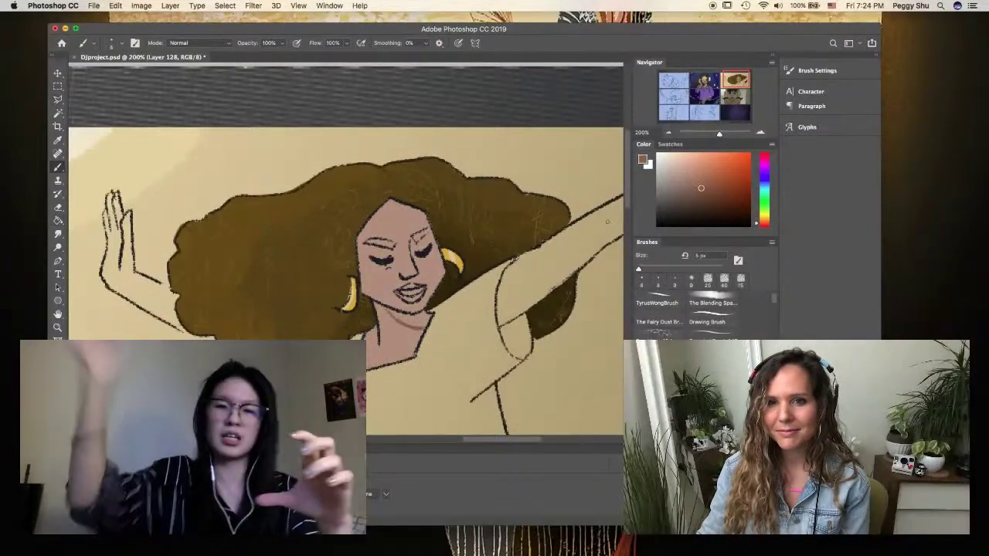
{"action": "key", "text": "alt+BackSpace"}
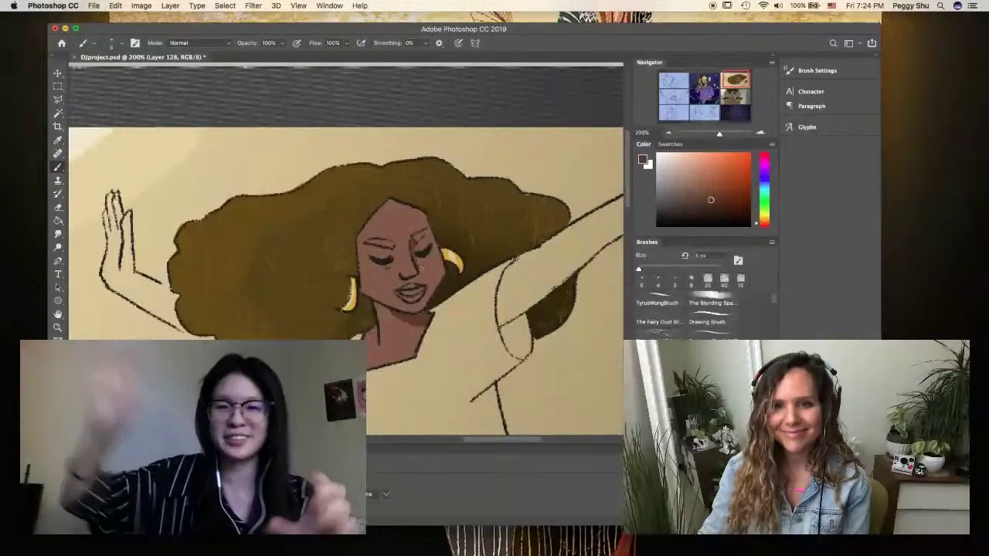
{"action": "key", "text": "super+s"}
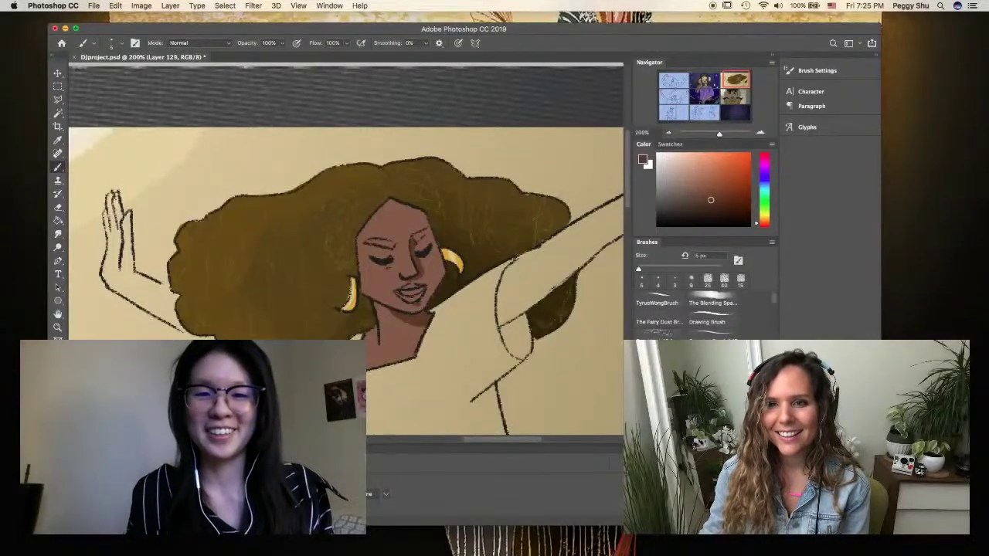
Paint the dancing woman's eyebrows at 5 px with dark brown sampled from her hair
{"action": "left_click", "coordinate": [361, 216], "text": "alt"}
{"action": "right_click", "coordinate": [414, 230]}
{"action": "key", "text": "Escape"}
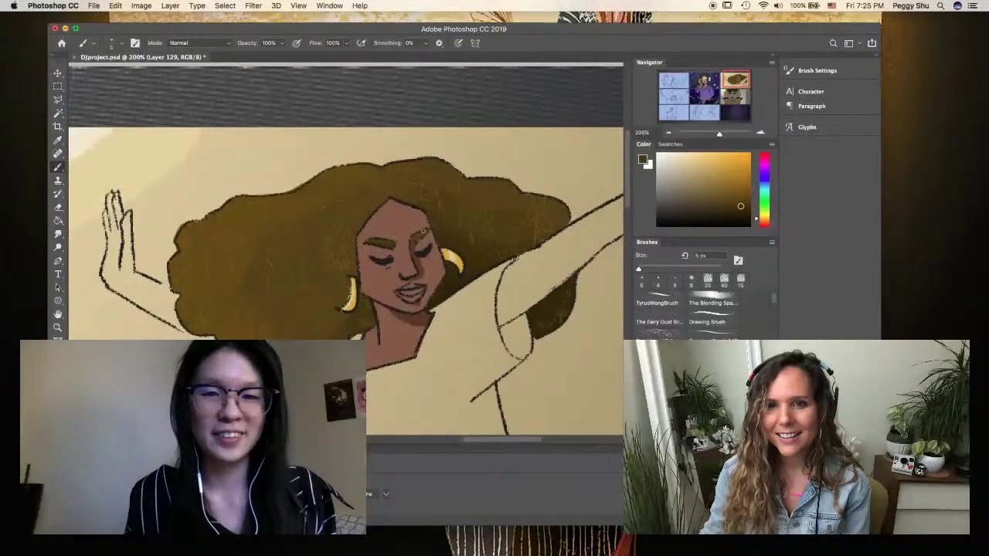
Paint the dancing woman's lips dark reddish brown on a new layer at 5 px
{"action": "left_click", "coordinate": [727, 165]}
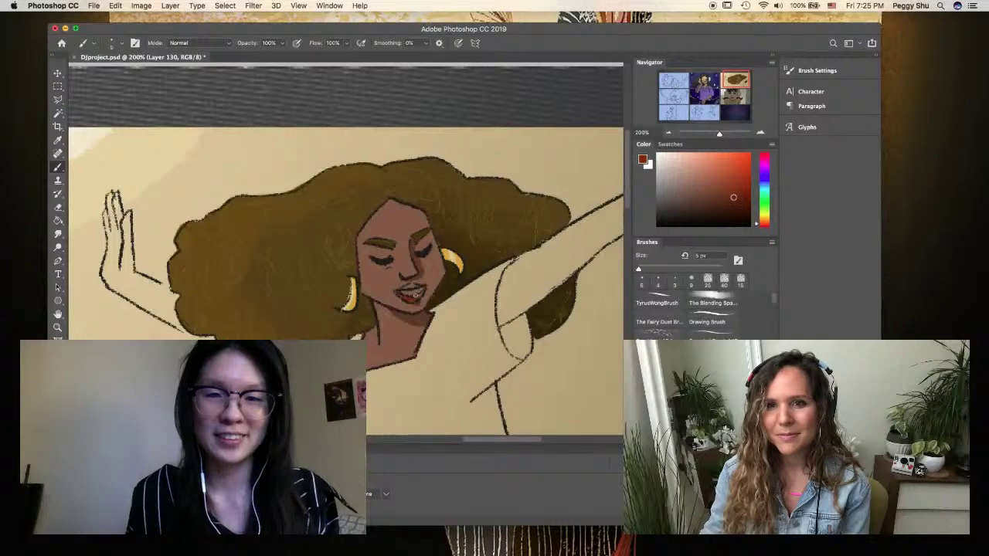
{"action": "left_click", "coordinate": [407, 293], "text": "alt"}
{"action": "left_click_drag", "start_coordinate": [402, 292], "coordinate": [425, 286]}
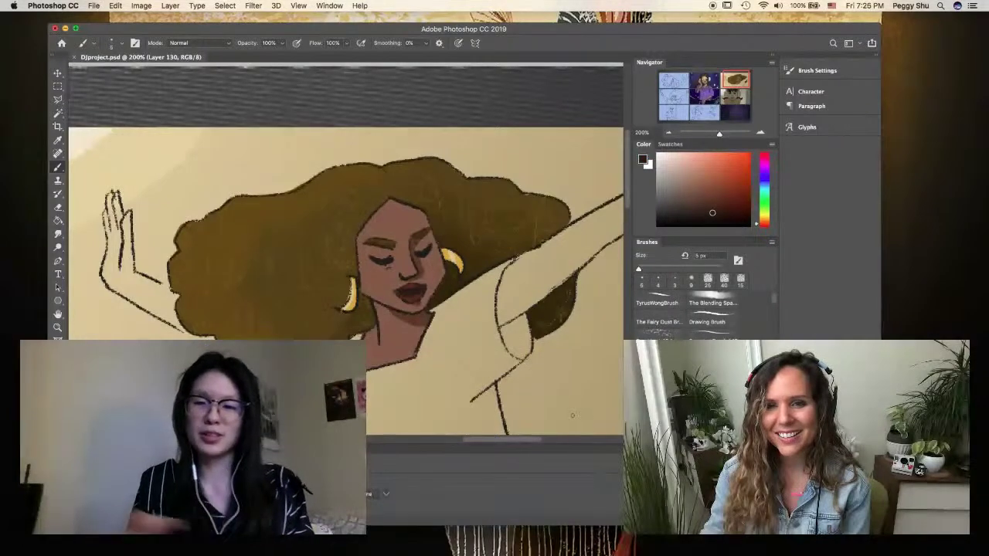
Select the dancing woman's whole shirt with the Lasso, fill it greyish blue, and deselect
{"action": "key", "text": "super+minus"}
{"action": "key", "text": "super+plus"}
{"action": "key", "text": "l"}
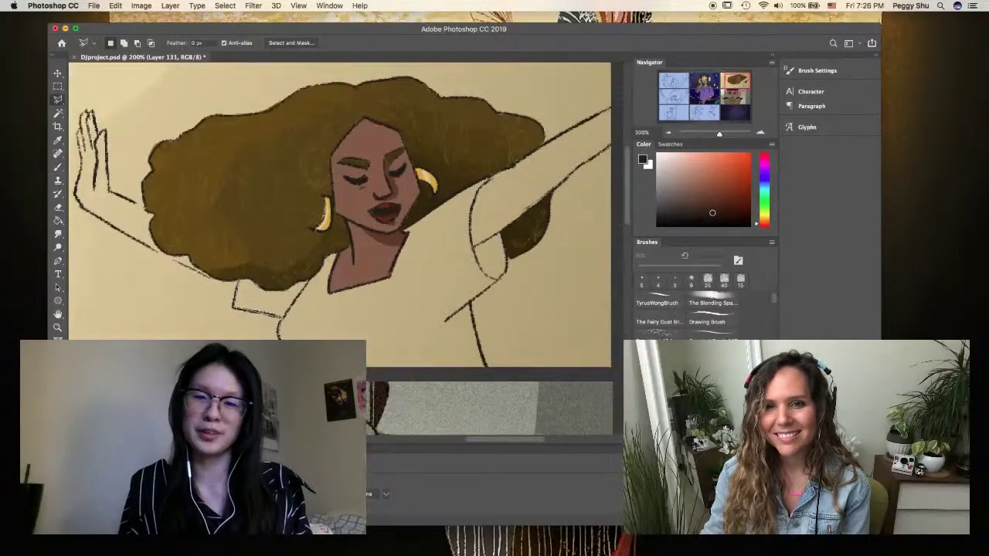
{"action": "mouse_move", "coordinate": [479, 336]}
{"action": "left_mouse_down"}
{"action": "mouse_move", "coordinate": [506, 255]}
{"action": "mouse_move", "coordinate": [371, 247]}
{"action": "mouse_move", "coordinate": [239, 278]}
{"action": "left_mouse_up"}
{"action": "key", "text": "g"}
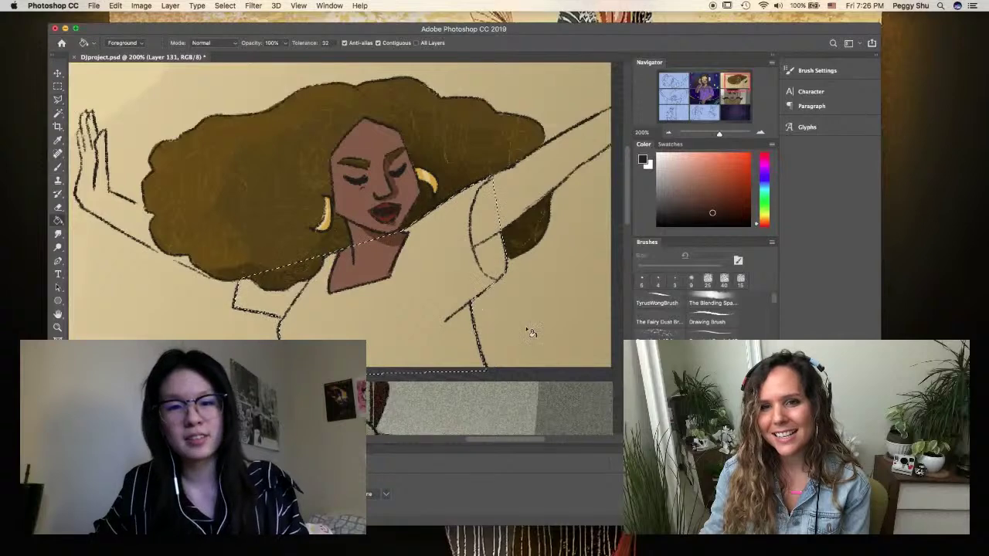
{"action": "left_click", "coordinate": [483, 190]}
{"action": "key", "text": "super+d"}
Paint darker blue stripes across the shirt and shade the inside of the raised sleeve on a new layer at 7 px
{"action": "key", "text": "super+shift+alt+n"}
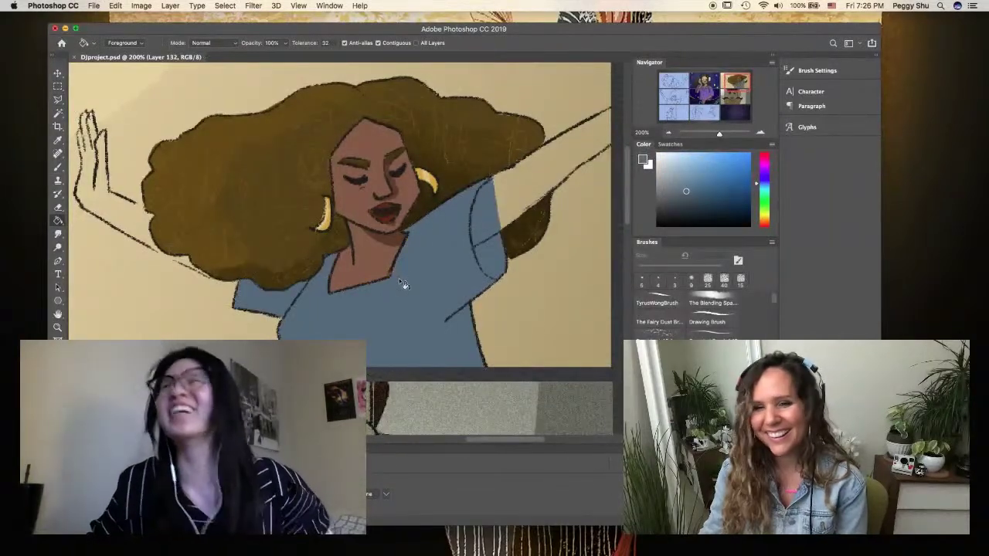
{"action": "key", "text": "b"}
{"action": "key", "text": "super+shift+alt+n"}
{"action": "left_click_drag", "start_coordinate": [488, 242], "coordinate": [495, 262]}
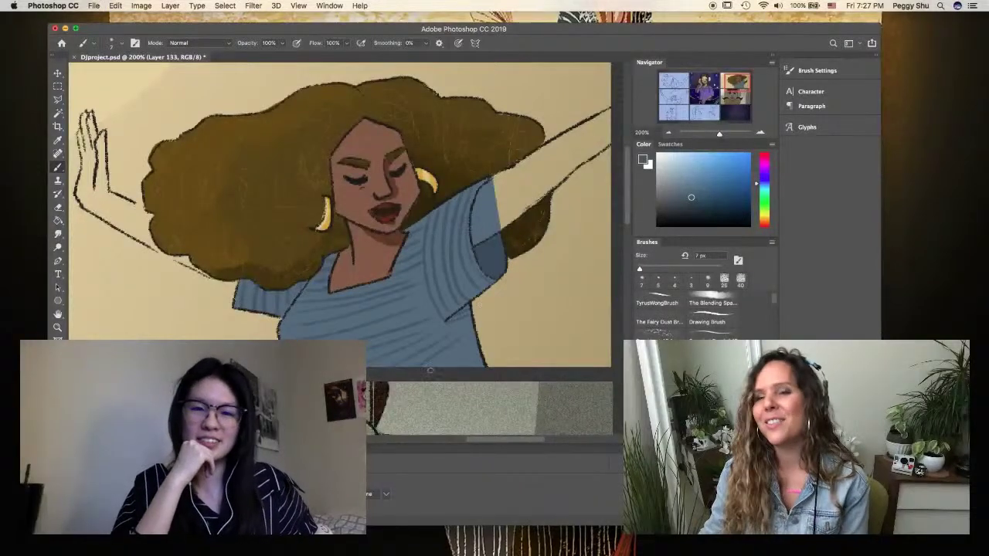
Select the dancing woman's raised arm at the panel's right edge, fill it with the face's brown skin tone, deselect, and save
{"action": "key", "text": "super+minus"}
{"action": "key", "text": "super+plus"}
{"action": "key", "text": "l"}
{"action": "key", "text": "super+s"}
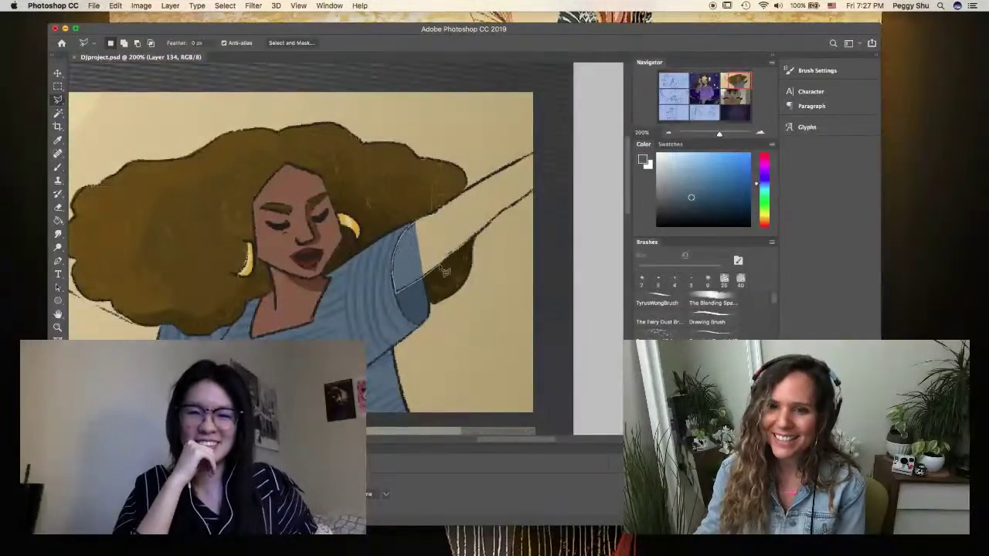
{"action": "mouse_move", "coordinate": [446, 272]}
{"action": "left_mouse_down"}
{"action": "mouse_move", "coordinate": [502, 220]}
{"action": "mouse_move", "coordinate": [537, 160]}
{"action": "left_mouse_up"}
{"action": "left_click_drag", "start_coordinate": [425, 227], "coordinate": [417, 232]}
{"action": "key", "text": "b"}
{"action": "left_click", "coordinate": [298, 190], "text": "alt"}
{"action": "key", "text": "alt+BackSpace"}
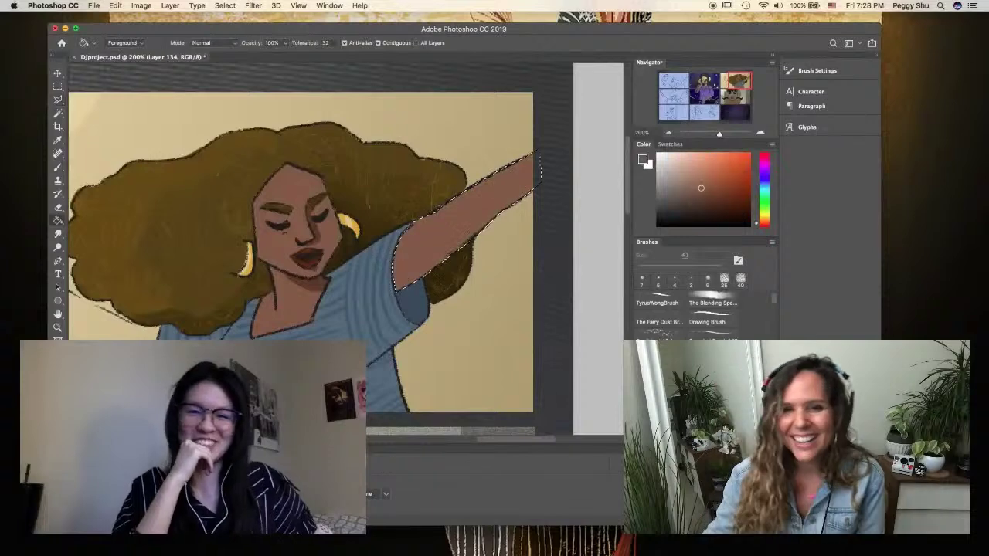
{"action": "key", "text": "super+d"}
{"action": "key", "text": "super+s"}
Select the outstretched arm and hand on the panel's left side, fill them with the sampled skin brown, deselect, and save
{"action": "key", "text": "super+minus"}
{"action": "key", "text": "super+minus"}
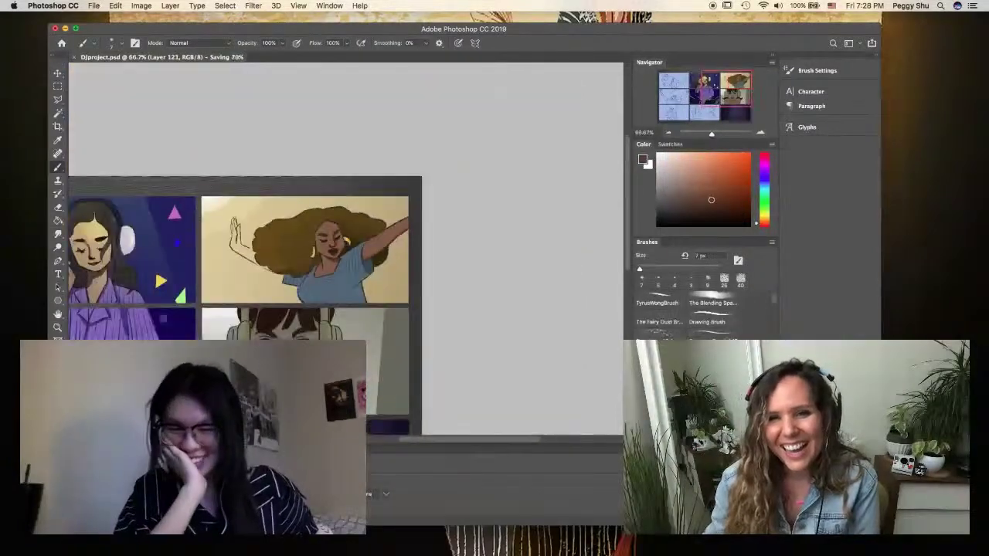
{"action": "key", "text": "super+plus"}
{"action": "key", "text": "super+plus"}
{"action": "key", "text": "l"}
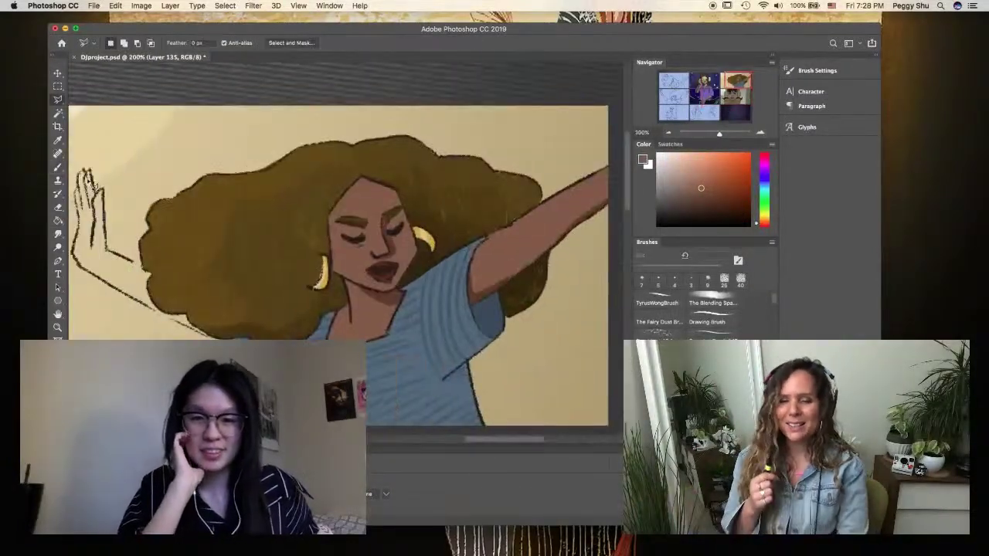
{"action": "left_click_drag", "start_coordinate": [142, 264], "coordinate": [112, 253]}
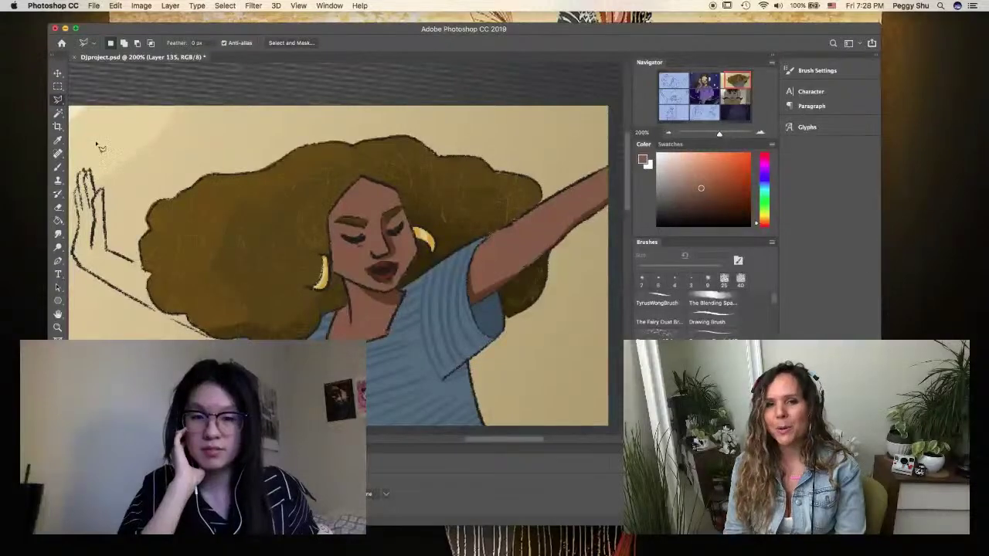
{"action": "key", "text": "b"}
{"action": "left_click", "coordinate": [363, 251], "text": "alt"}
{"action": "key", "text": "alt+BackSpace"}
{"action": "key", "text": "super+d"}
{"action": "key", "text": "super+s"}
Try to darken the dancing woman's panel slightly with a Hue/Saturation adjustment layer's lightness, and undo the adjustment
{"action": "key", "text": "super+minus"}
{"action": "key", "text": "super+minus"}
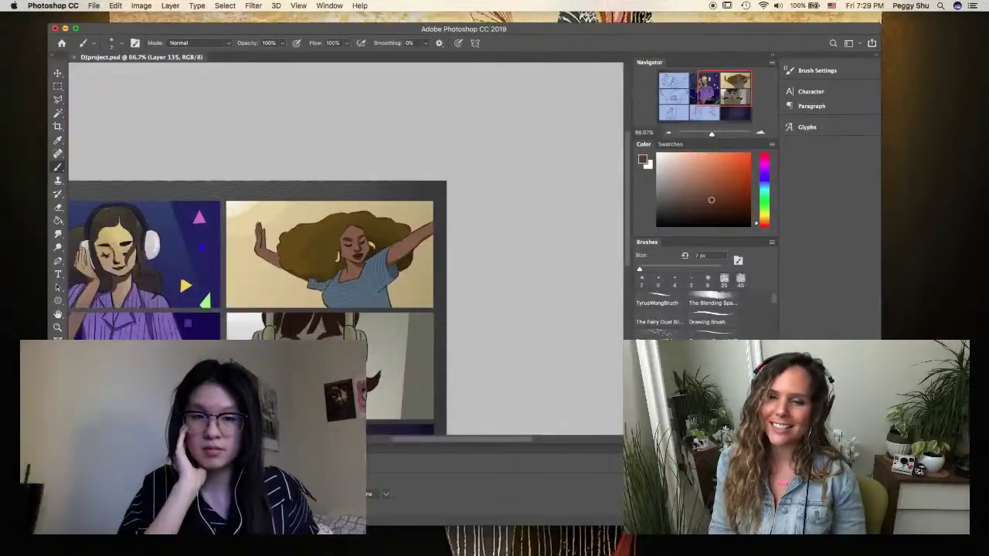
{"action": "key", "text": "super+u"}
{"action": "left_click_drag", "start_coordinate": [731, 171], "coordinate": [727, 173]}
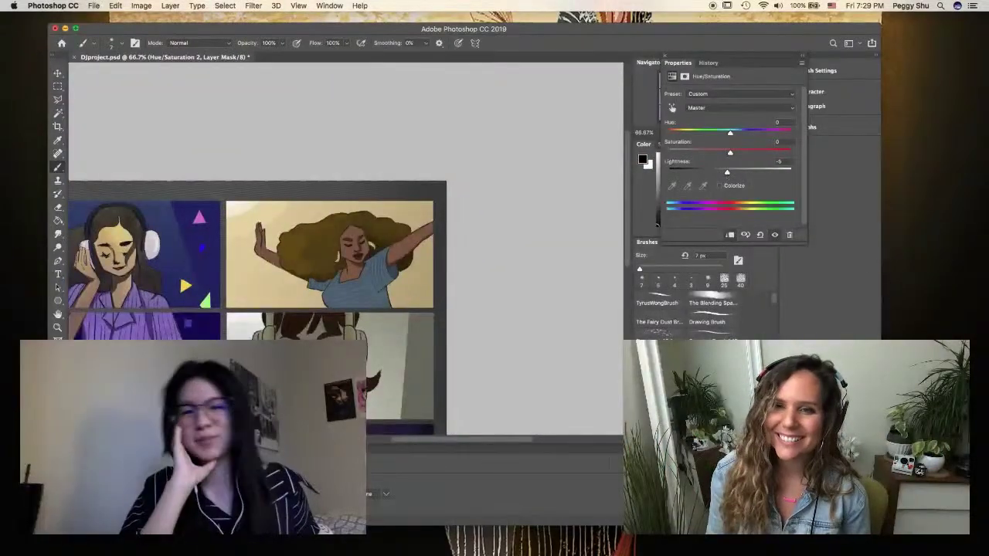
{"action": "key", "text": "super+z"}
{"action": "key", "text": "super+z"}
Adjust the dancing woman's tones with a Brightness/Contrast layer, working on its mask in white at 10 px along the hair's edges
{"action": "left_click", "coordinate": [641, 151]}
{"action": "key", "text": "g"}
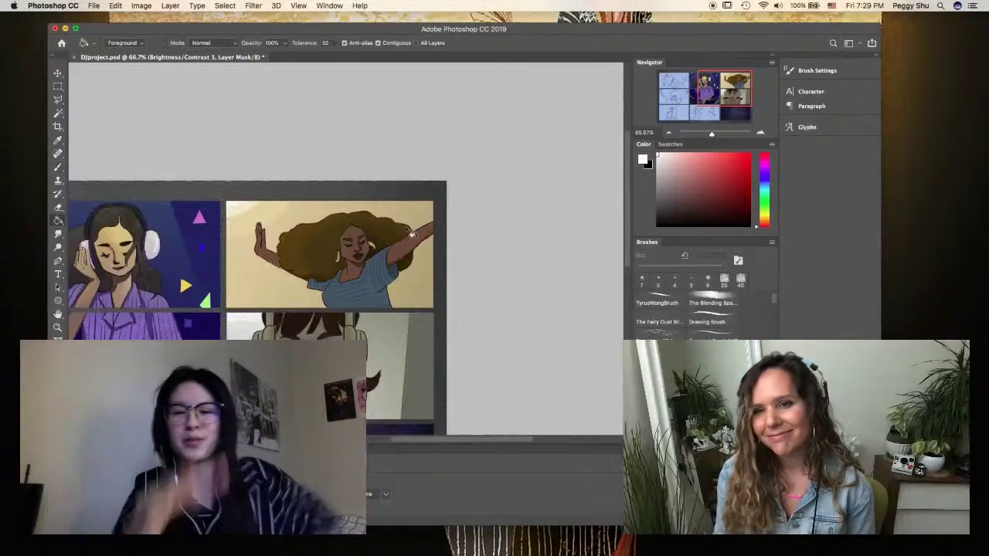
{"action": "key", "text": "super+plus"}
{"action": "key", "text": "b"}
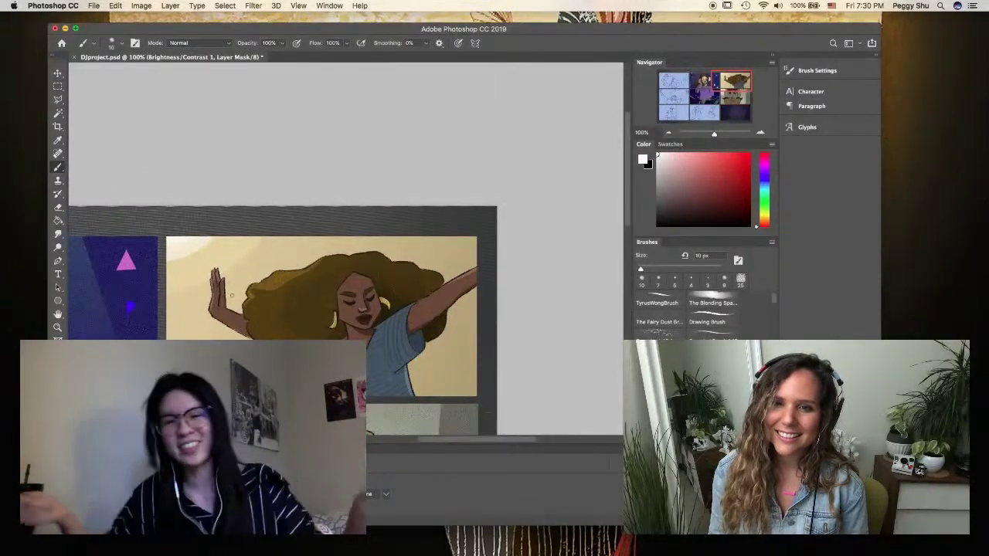
Fill small marquee-selected light patches in the lower-left background of the dancing woman's panel with pale yellow on a new layer, and save
{"action": "key", "text": "super+minus"}
{"action": "key", "text": "super+minus"}
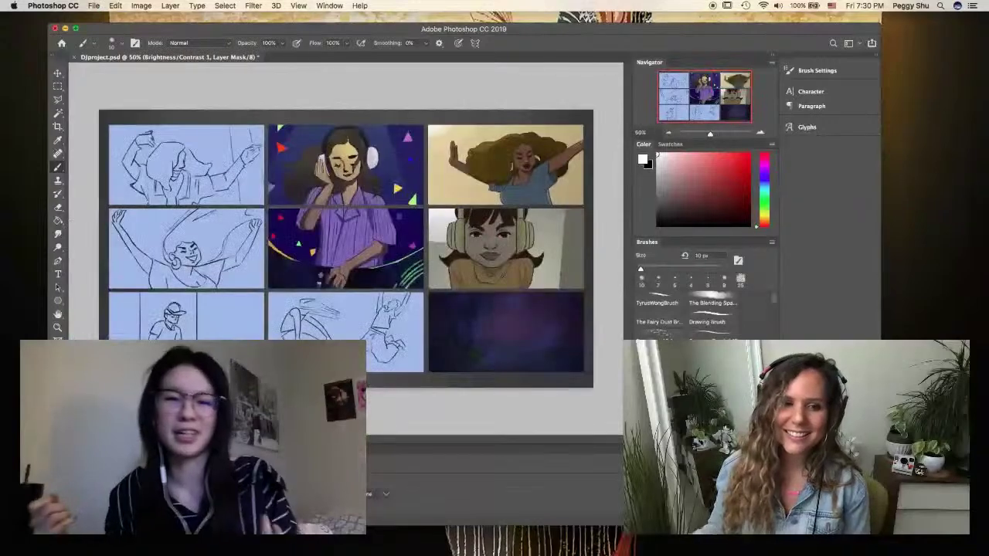
{"action": "key", "text": "i"}
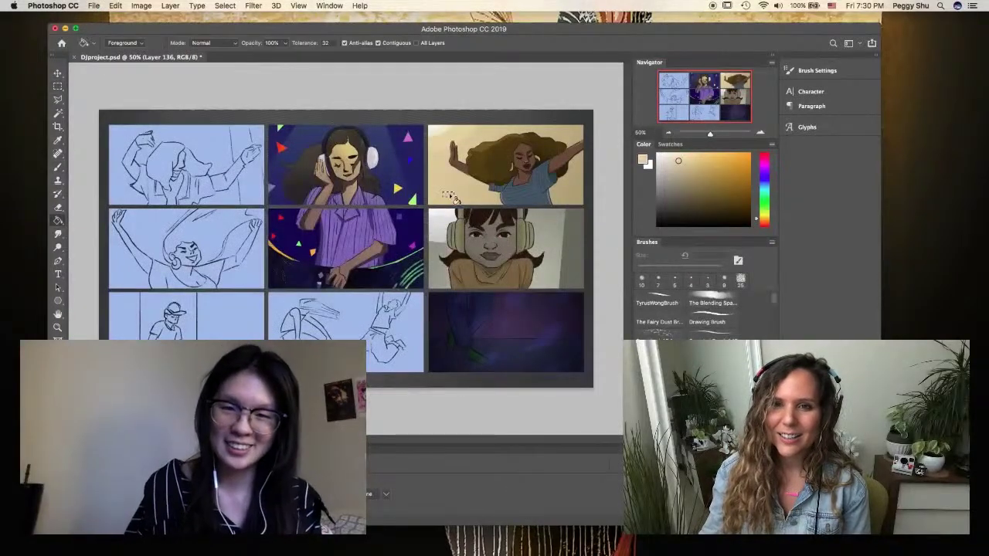
{"action": "left_click", "coordinate": [437, 186]}
{"action": "key", "text": "m"}
{"action": "key", "text": "g"}
{"action": "key", "text": "super+s"}
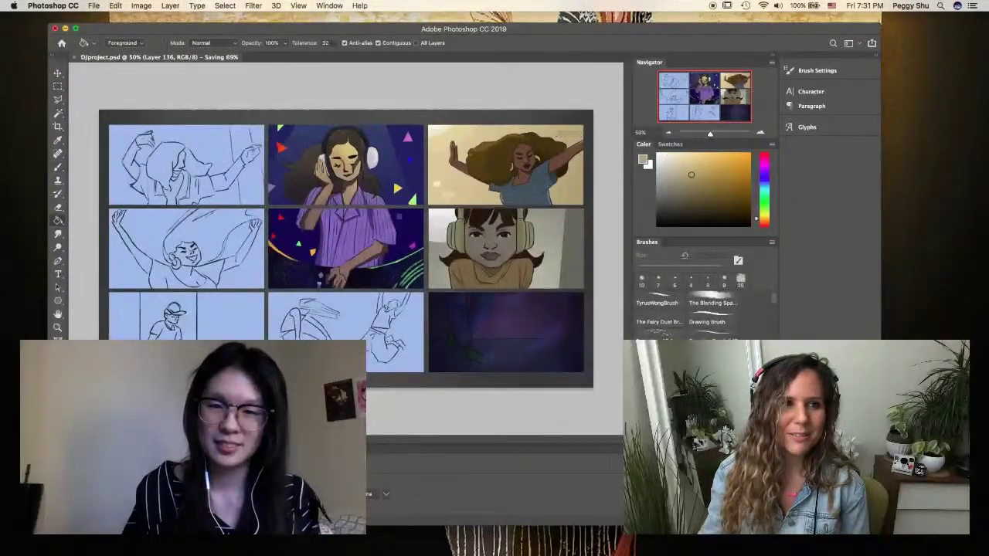
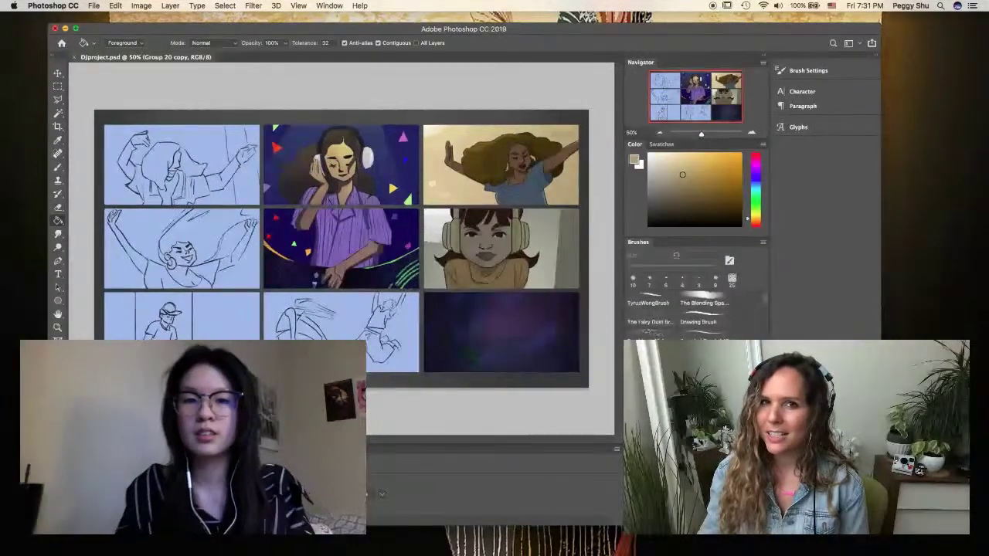
Fill slanted strips along the left and right sides of the bottom-middle panel with beige on a new layer
{"action": "key", "text": "super+shift+alt+n"}
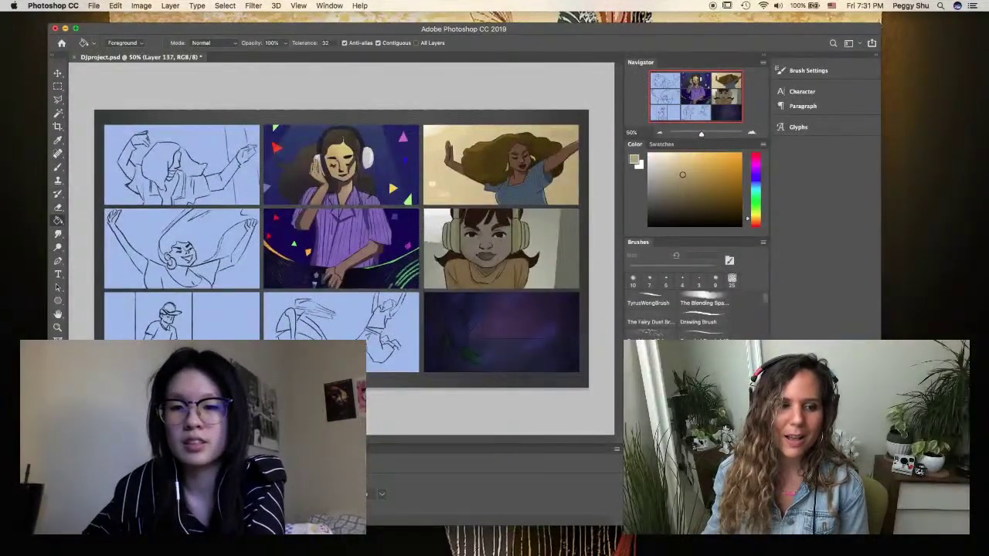
{"action": "key", "text": "super+1"}
{"action": "scroll", "coordinate": [340, 232], "scroll_direction": "down", "scroll_amount": 2}
{"action": "key", "text": "l"}
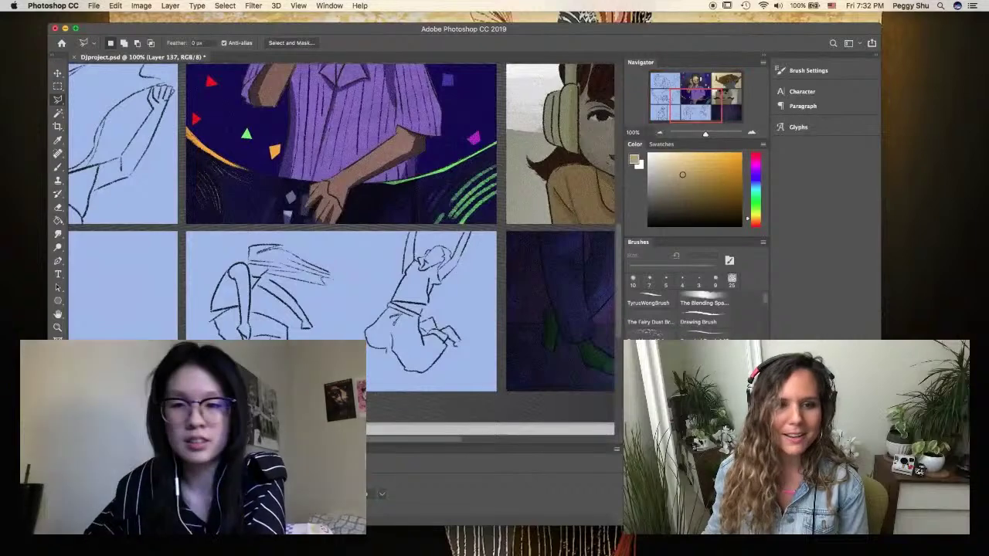
{"action": "left_click", "coordinate": [236, 231]}
{"action": "key", "text": "g"}
{"action": "left_click", "coordinate": [494, 391]}
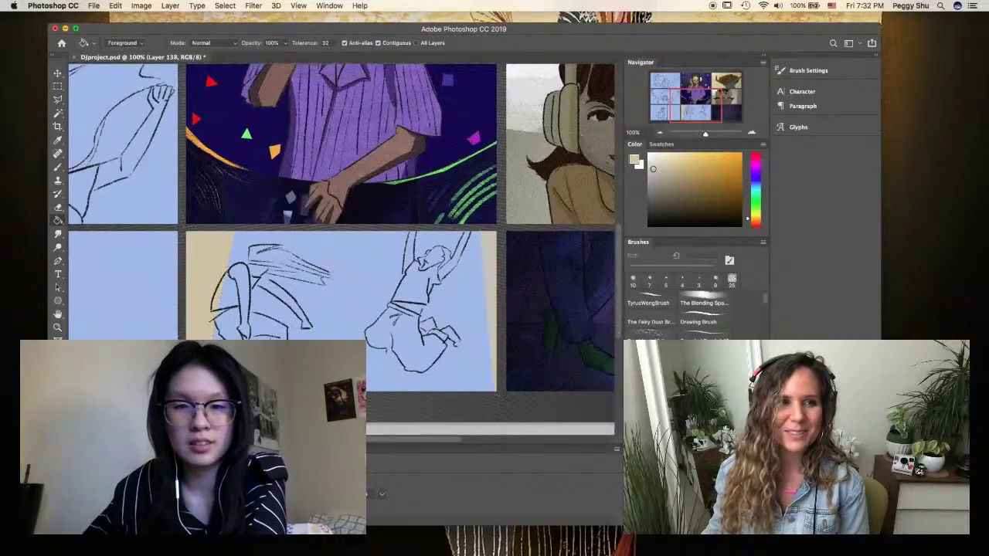
Fill the rest of the bottom-middle panel's background off-white and darken its edges with a reversed dark brown gradient on a new layer
{"action": "left_click", "coordinate": [653, 160]}
{"action": "key", "text": "alt+BackSpace"}
{"action": "key", "text": "shift+g"}
{"action": "left_click", "coordinate": [740, 202]}
{"action": "left_click_drag", "start_coordinate": [340, 232], "coordinate": [340, 387]}
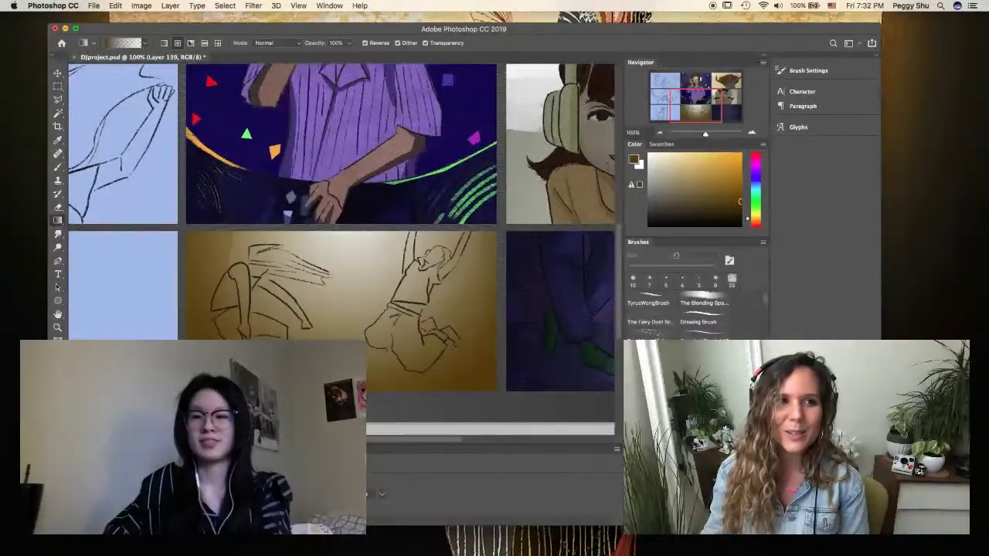
Fill the lasso-selected arms of the left dancer in the bottom-middle panel with a tan skin tone on a new layer, and save
{"action": "left_click", "coordinate": [58, 100]}
{"action": "key", "text": "super+equal"}
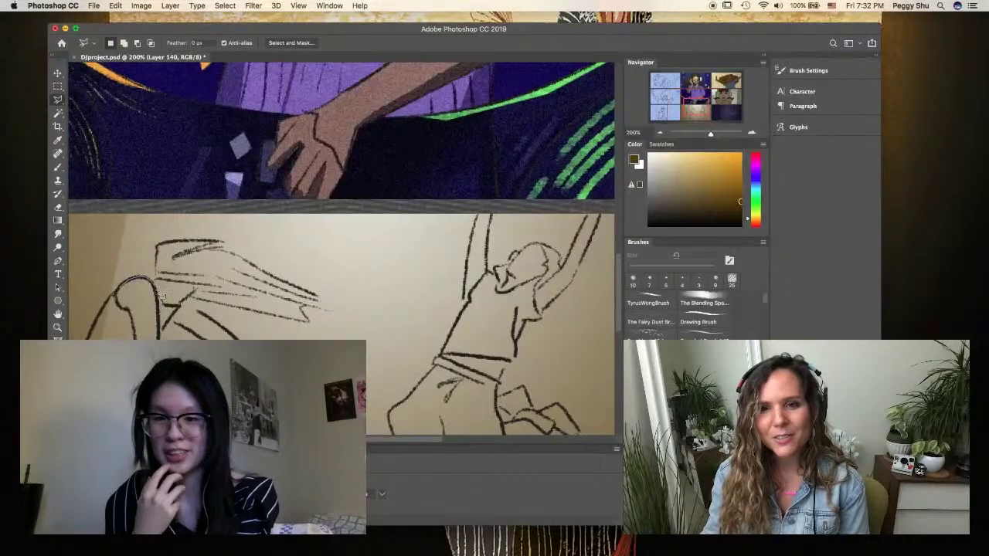
{"action": "key", "text": "super+minus"}
{"action": "key", "text": "shift+g"}
{"action": "key", "text": "super+s"}
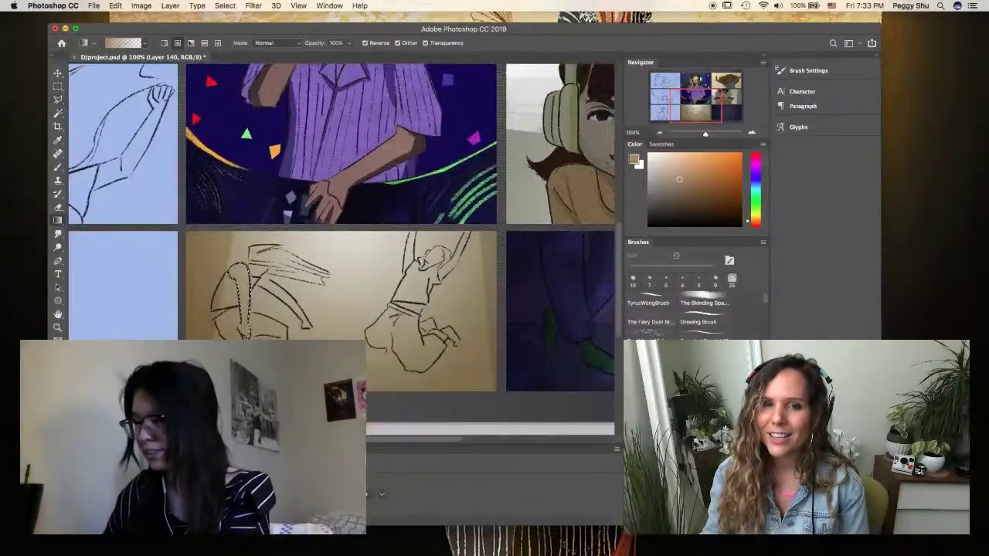
{"action": "key", "text": "b"}
{"action": "key", "text": "super+minus"}
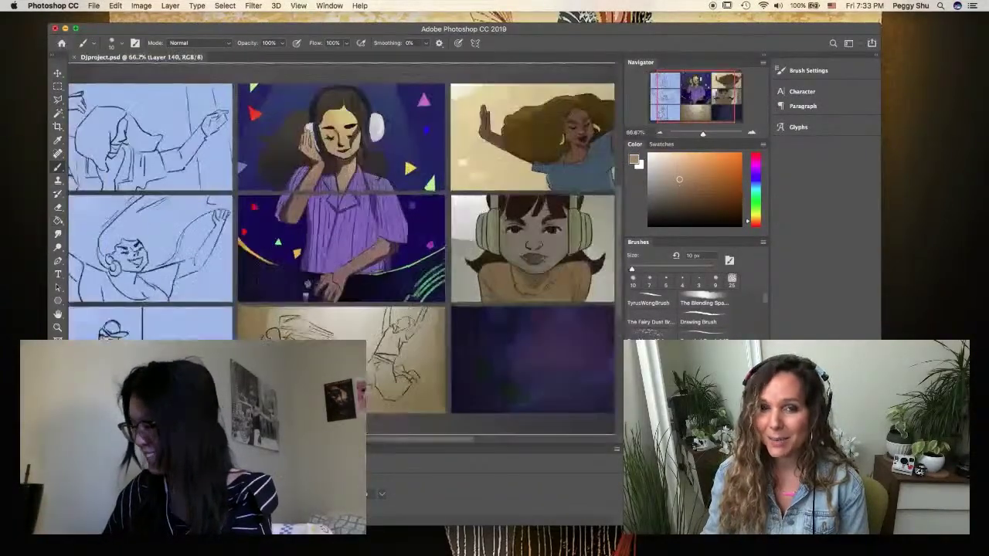
{"action": "key", "text": "super+equal"}
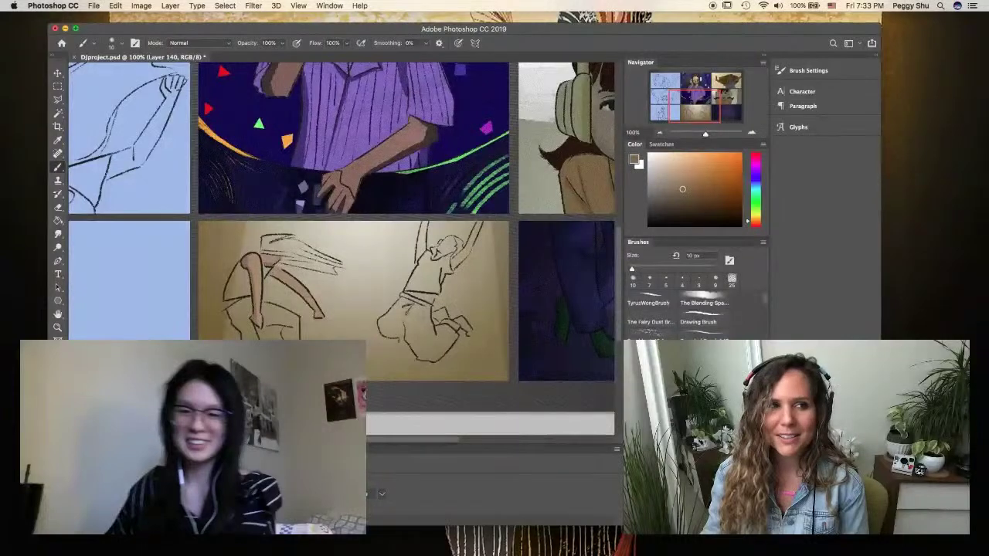
Fill the left dancer's flying hair with mustard yellow on a new layer and add darker strand strokes with a 10 px brush
{"action": "key", "text": "l"}
{"action": "key", "text": "super+alt+shift+n"}
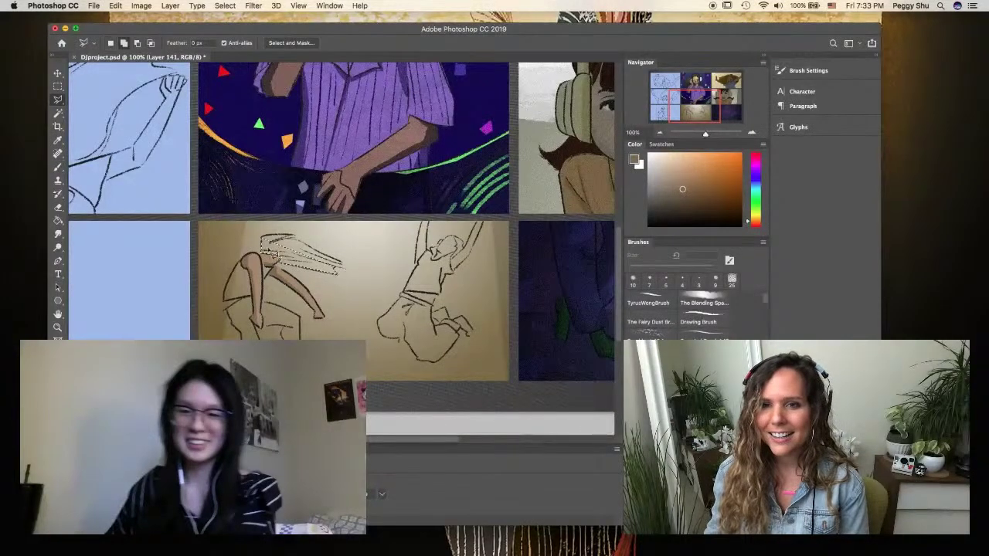
{"action": "key", "text": "b"}
{"action": "left_click", "coordinate": [704, 177]}
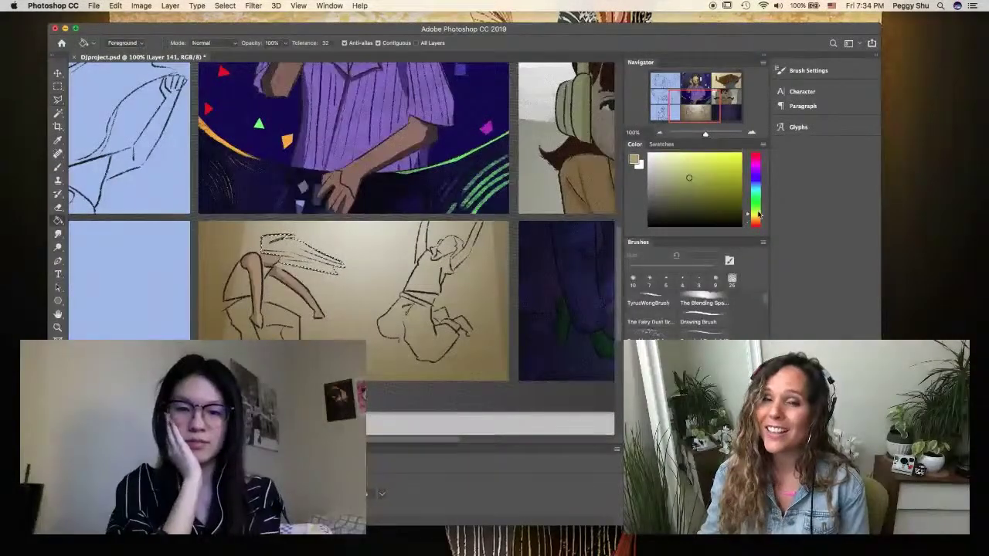
{"action": "left_click_drag", "start_coordinate": [267, 242], "coordinate": [340, 267]}
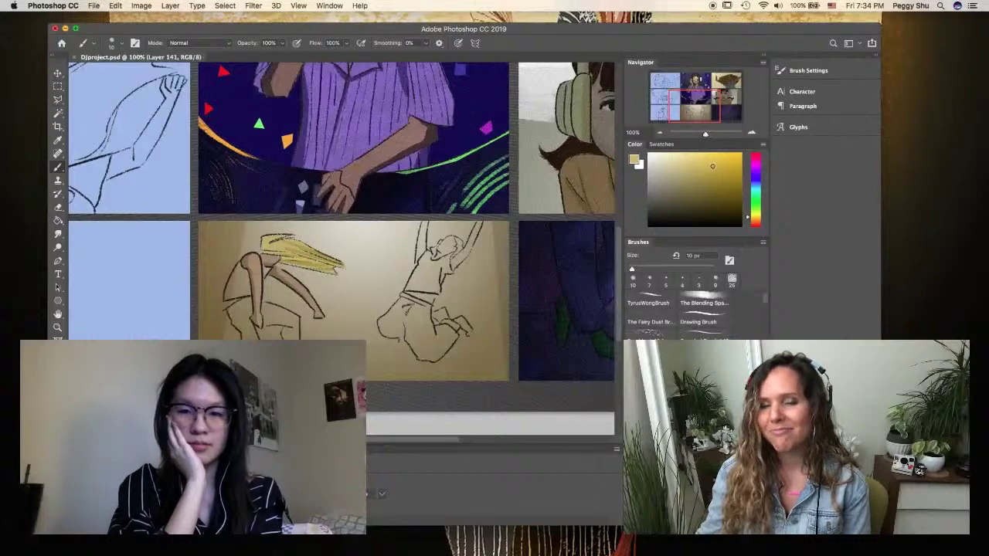
Select the left dancer's sleeveless top and fill it with a light beige-grey on a new layer
{"action": "key", "text": "super+alt+shift+n"}
{"action": "key", "text": "l"}
{"action": "mouse_move", "coordinate": [226, 301]}
{"action": "left_mouse_down"}
{"action": "mouse_move", "coordinate": [255, 266]}
{"action": "mouse_move", "coordinate": [272, 298]}
{"action": "left_mouse_up"}
{"action": "key", "text": "g"}
{"action": "left_click", "coordinate": [658, 166]}
{"action": "left_click", "coordinate": [662, 186]}
{"action": "left_click", "coordinate": [239, 294]}
{"action": "key", "text": "super+d"}
{"action": "key", "text": "l"}
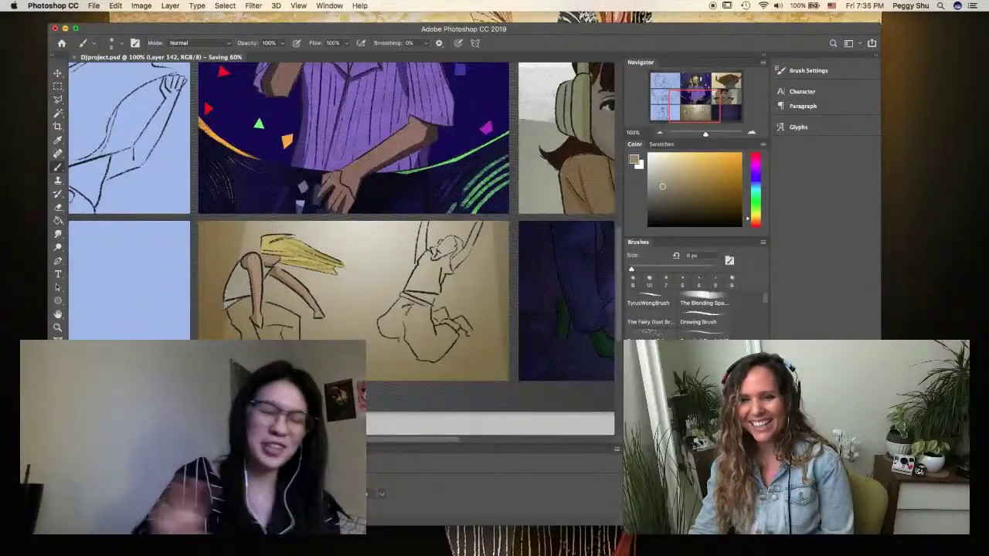
Fill the left dancer's trousers dark red on a new layer and paint dark green plaid lines at 8 px on another layer
{"action": "key", "text": "super+alt+shift+n"}
{"action": "mouse_move", "coordinate": [235, 325]}
{"action": "left_mouse_down"}
{"action": "mouse_move", "coordinate": [226, 305]}
{"action": "mouse_move", "coordinate": [232, 325]}
{"action": "mouse_move", "coordinate": [289, 333]}
{"action": "left_mouse_up"}
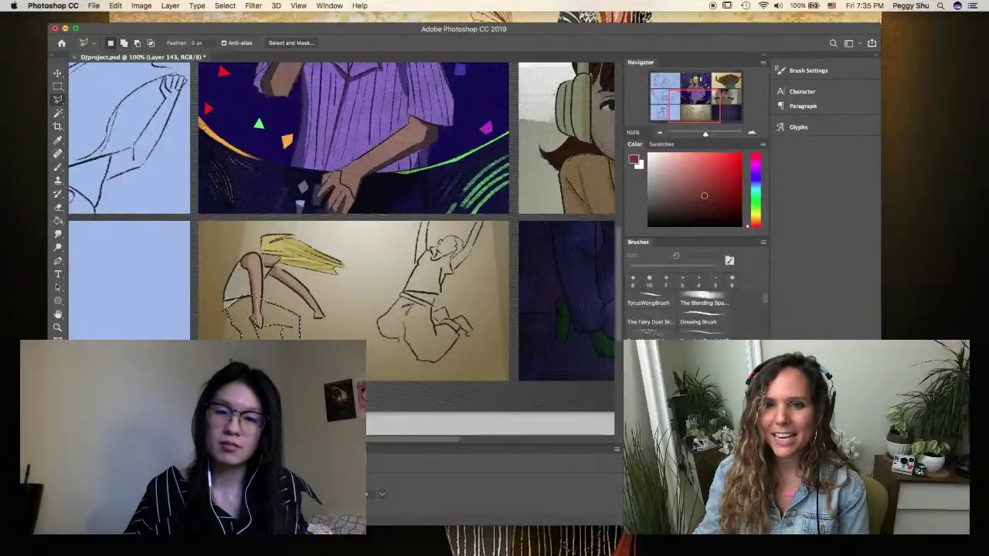
{"action": "key", "text": "alt+BackSpace"}
{"action": "key", "text": "super+alt+shift+n"}
{"action": "key", "text": "b"}
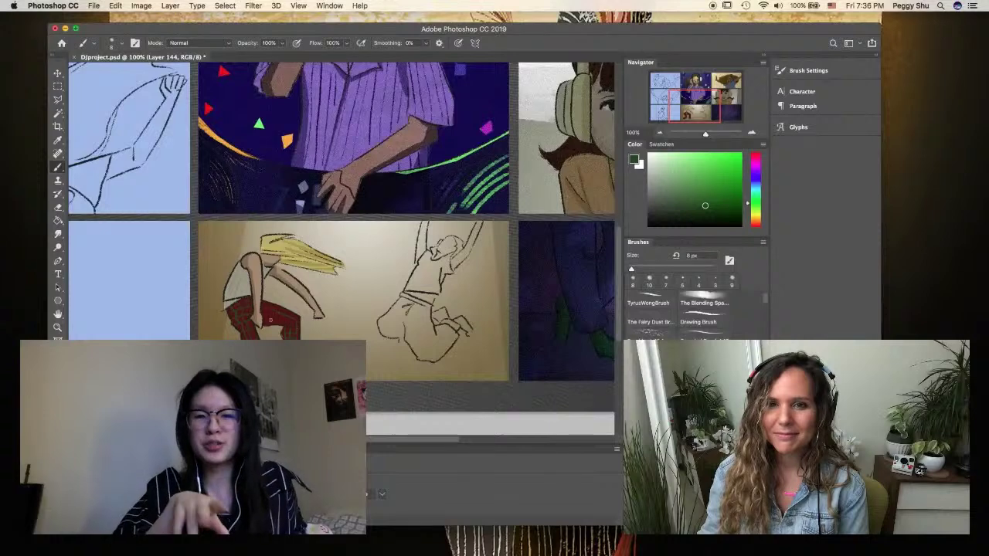
Colour the left dancer's feet and shoes in skin tone and orange-brown on a new layer with the 8 px brush
{"action": "key", "text": "g"}
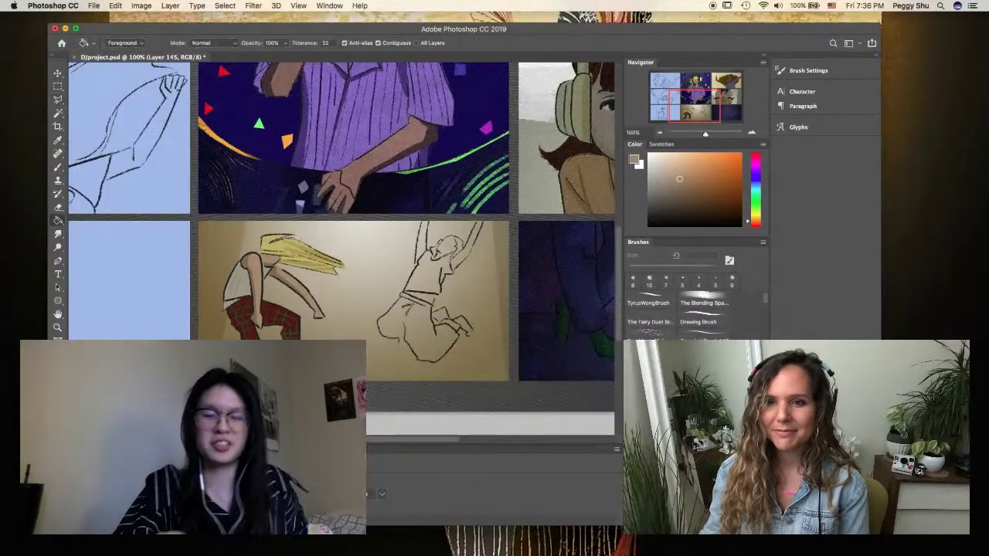
{"action": "key", "text": "super+alt+shift+n"}
{"action": "key", "text": "b"}
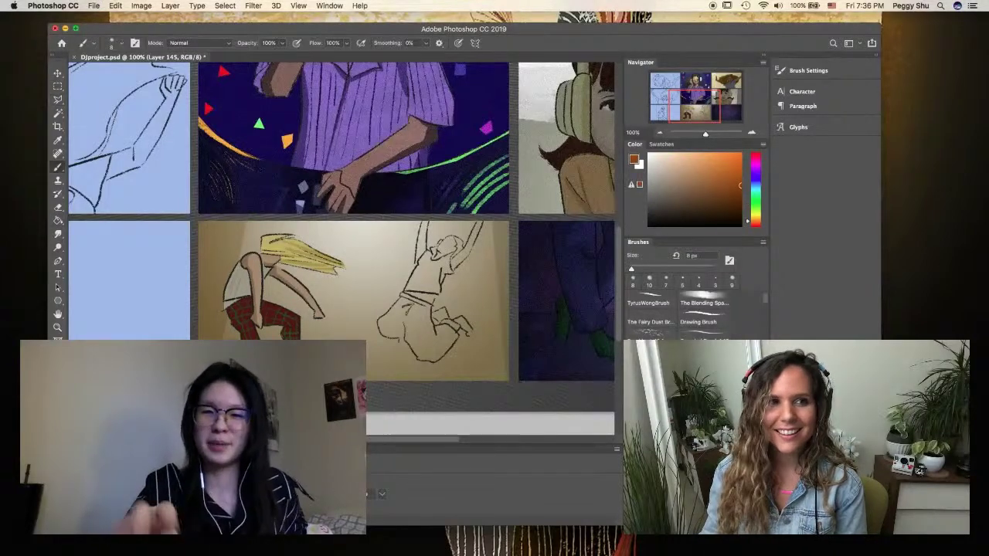
{"action": "key", "text": "super+minus"}
{"action": "key", "text": "super+minus"}
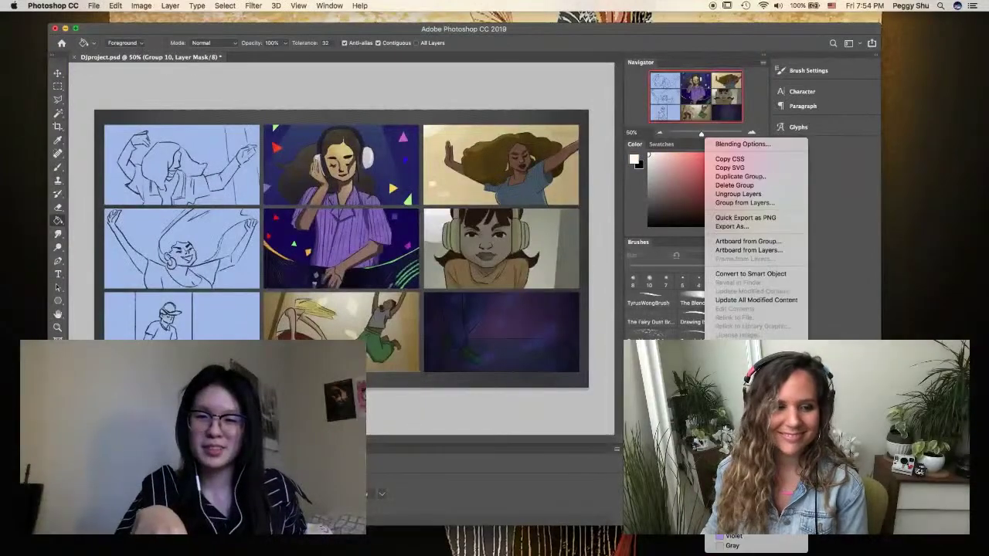
Fill the bottom-left panel's two side strips black and its central strip with a purple gradient
{"action": "key", "text": "Escape"}
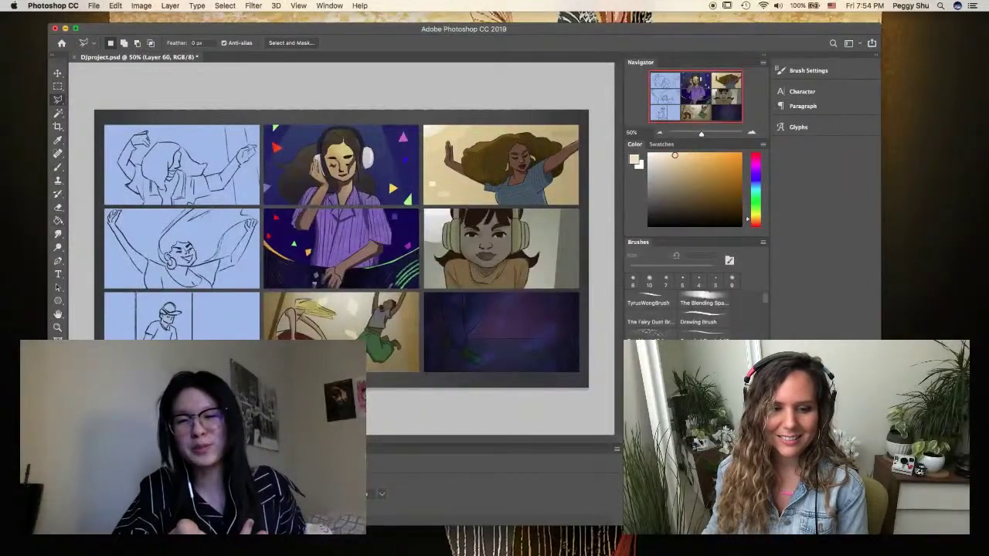
{"action": "key", "text": "alt+BackSpace"}
{"action": "key", "text": "super+d"}
{"action": "key", "text": "l"}
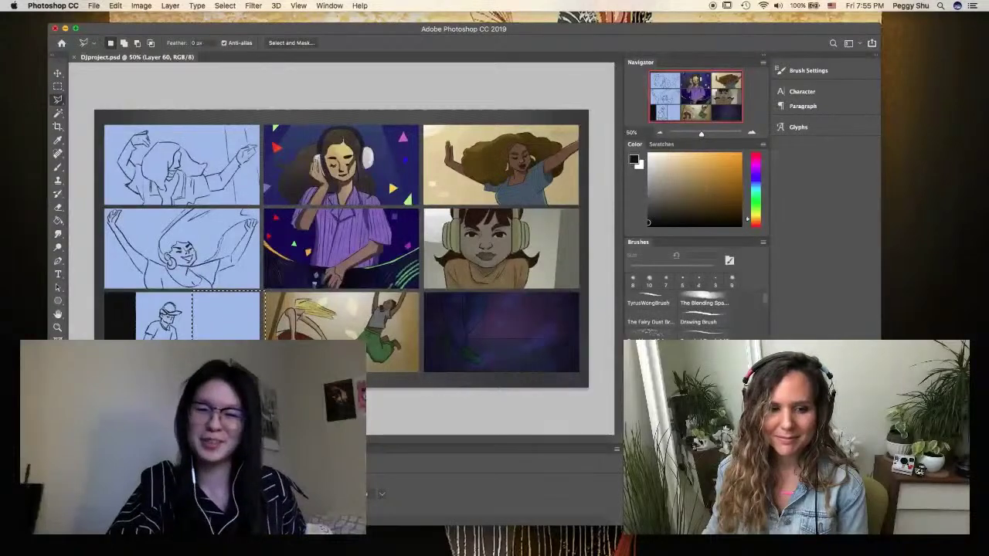
{"action": "key", "text": "alt+BackSpace"}
{"action": "key", "text": "g"}
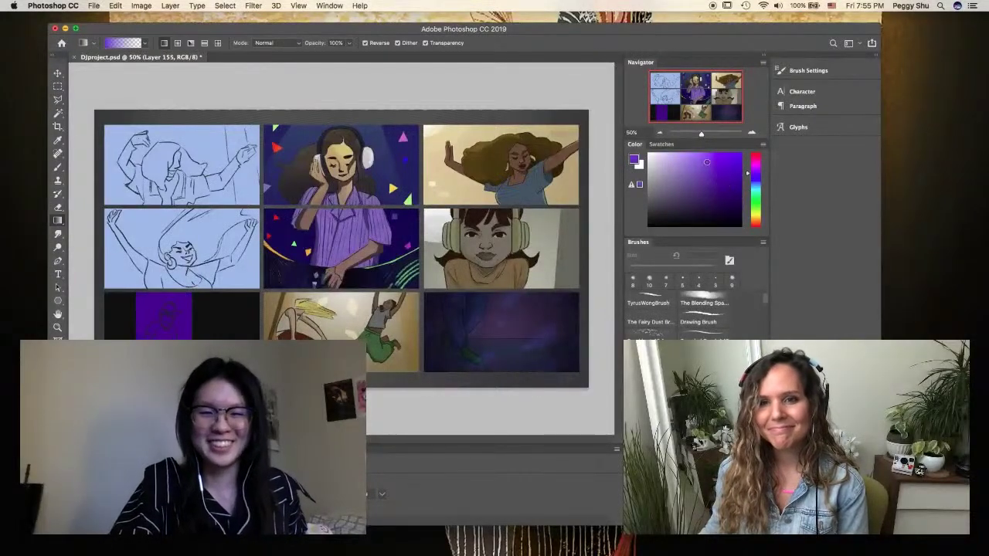
{"action": "left_click_drag", "start_coordinate": [165, 294], "coordinate": [165, 340]}
Colour the capped man's face and the arm on the panel's left side light tan on a new layer
{"action": "key", "text": "super+shift+alt+n"}
{"action": "key", "text": "super+equal"}
{"action": "key", "text": "b"}
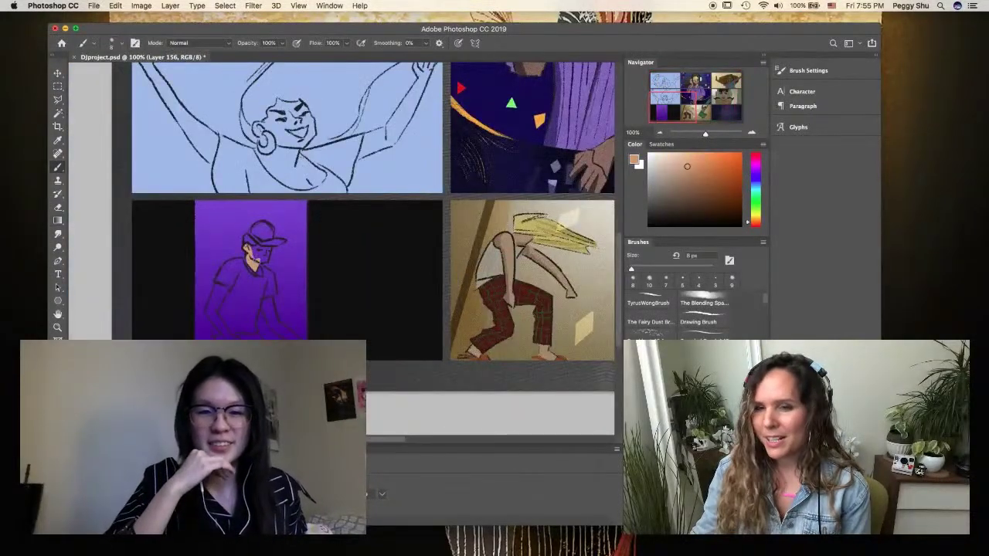
{"action": "key", "text": "super+equal"}
{"action": "key", "text": "l"}
{"action": "left_click", "coordinate": [222, 242]}
{"action": "left_click", "coordinate": [202, 301]}
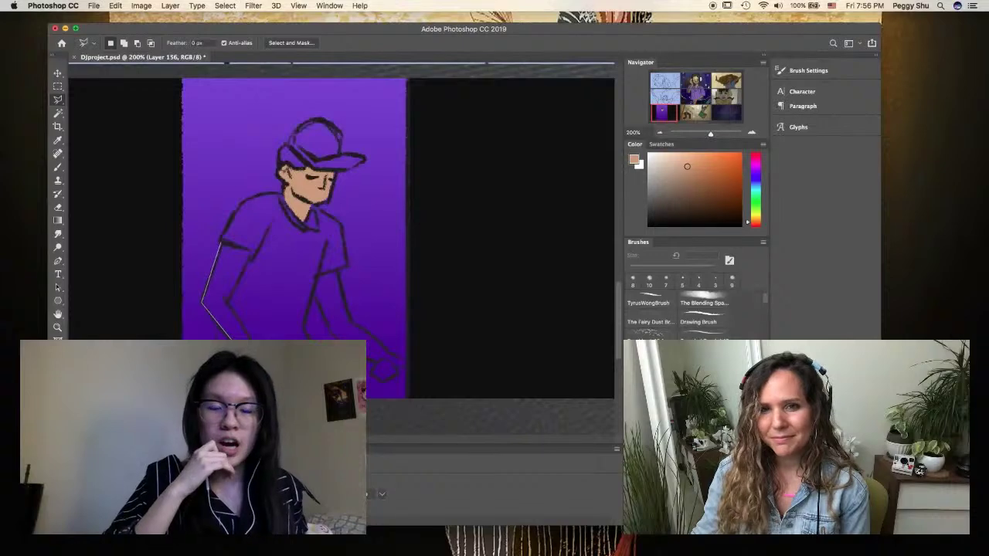
{"action": "left_click", "coordinate": [229, 249]}
{"action": "key", "text": "alt+BackSpace"}
Fill the capped man's other arm and hand with the same tan, shade the skin slightly darker at 8 px, and save
{"action": "left_click", "coordinate": [317, 275]}
{"action": "left_click", "coordinate": [309, 333]}
{"action": "left_click", "coordinate": [382, 380]}
{"action": "left_click", "coordinate": [408, 363]}
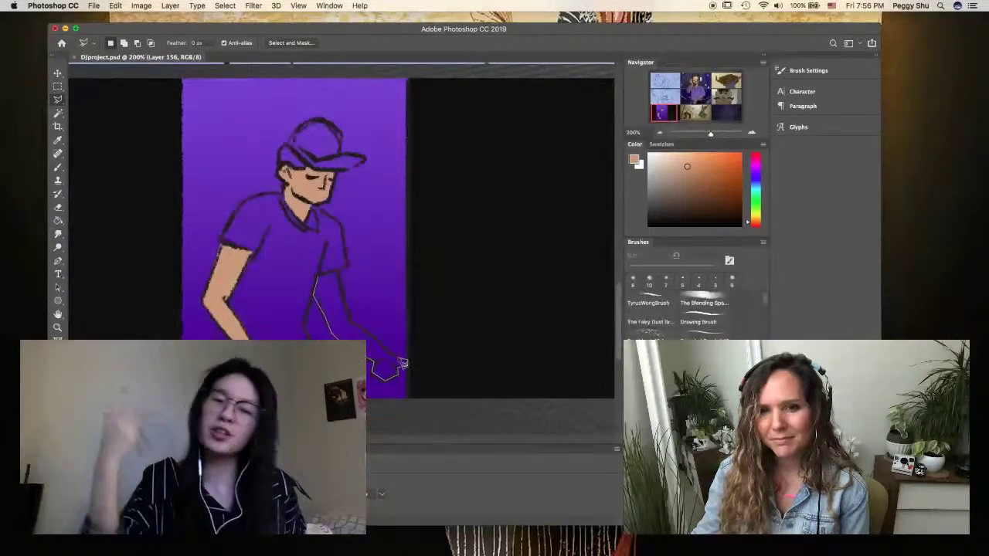
{"action": "left_click", "coordinate": [340, 272]}
{"action": "left_click", "coordinate": [317, 275]}
{"action": "key", "text": "alt+BackSpace"}
{"action": "key", "text": "super+d"}
{"action": "key", "text": "b"}
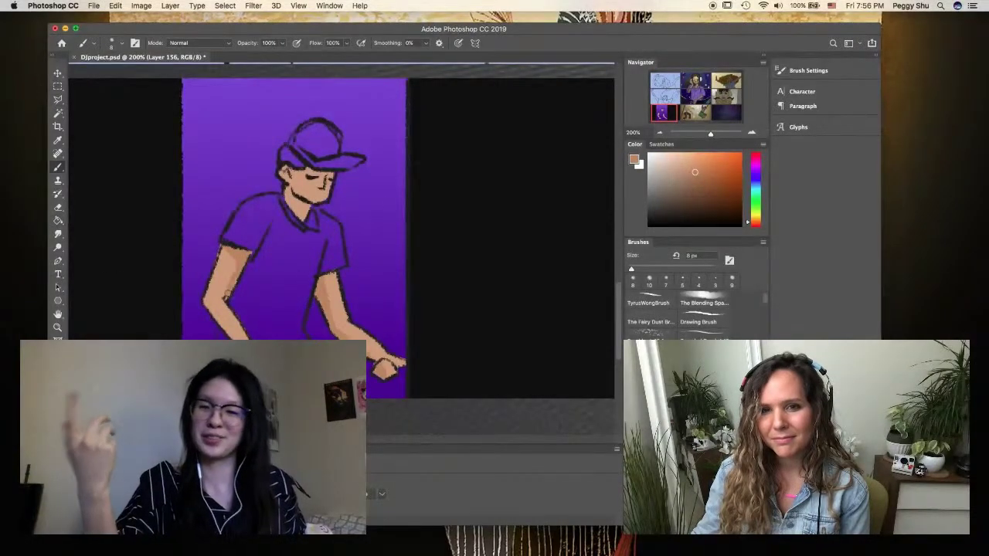
{"action": "key", "text": "super+s"}
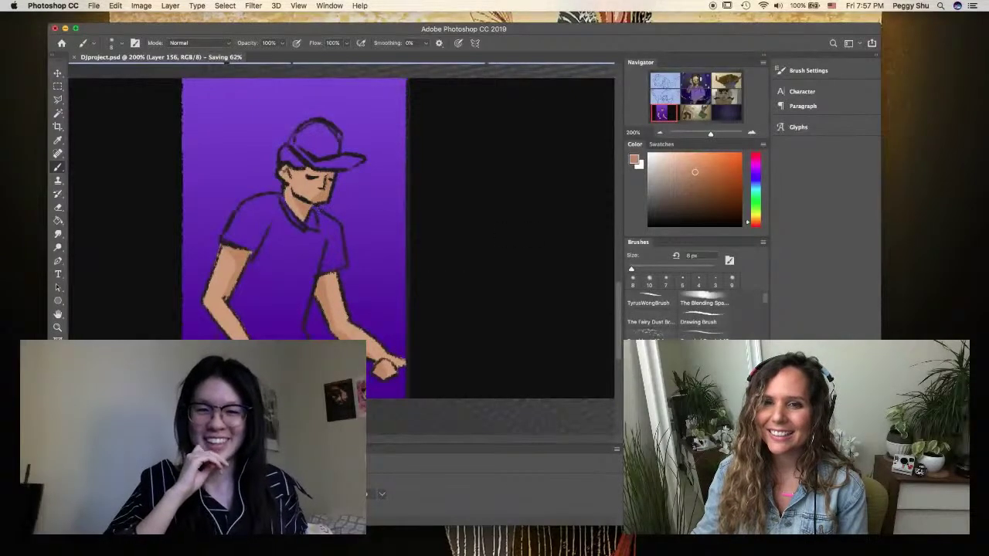
Fill the man's hair dark brown and his cap mustard yellow on a new layer, adding darker seam strokes to the cap
{"action": "key", "text": "l"}
{"action": "left_click", "coordinate": [287, 143]}
{"action": "left_click", "coordinate": [325, 166]}
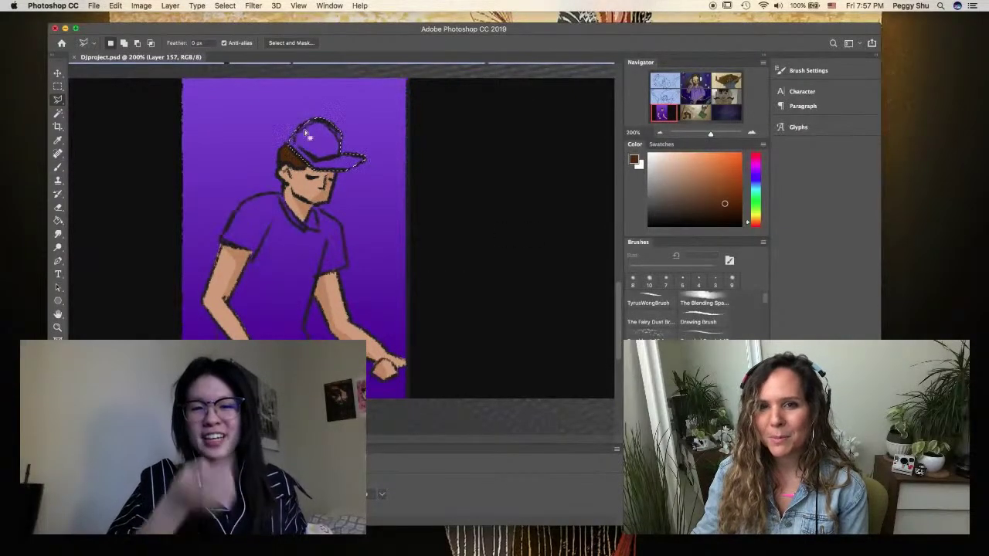
{"action": "left_click", "coordinate": [756, 197]}
{"action": "left_click", "coordinate": [714, 190]}
{"action": "key", "text": "alt+BackSpace"}
{"action": "key", "text": "b"}
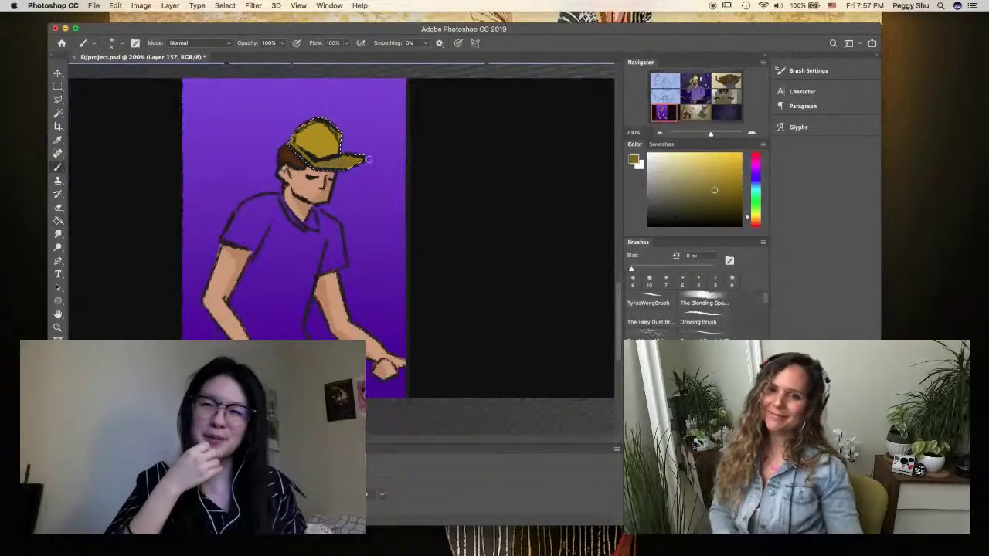
{"action": "key", "text": "ctrl+d"}
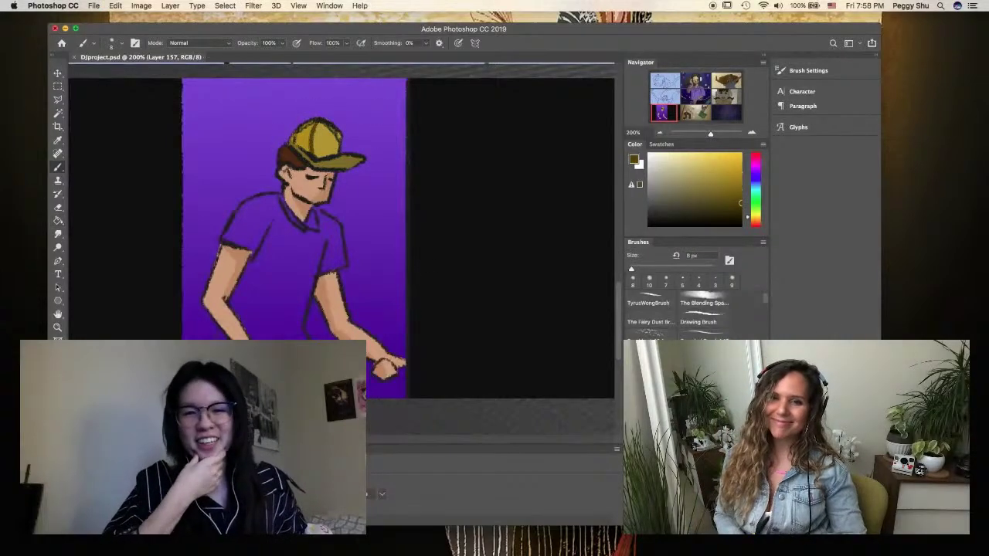
Outline the man's polo shirt with the polygonal lasso and fill it red on a new layer
{"action": "key", "text": "l"}
{"action": "left_click", "coordinate": [236, 199]}
{"action": "left_click", "coordinate": [220, 245]}
{"action": "left_click", "coordinate": [217, 321]}
{"action": "left_click", "coordinate": [309, 336]}
{"action": "left_click", "coordinate": [346, 262]}
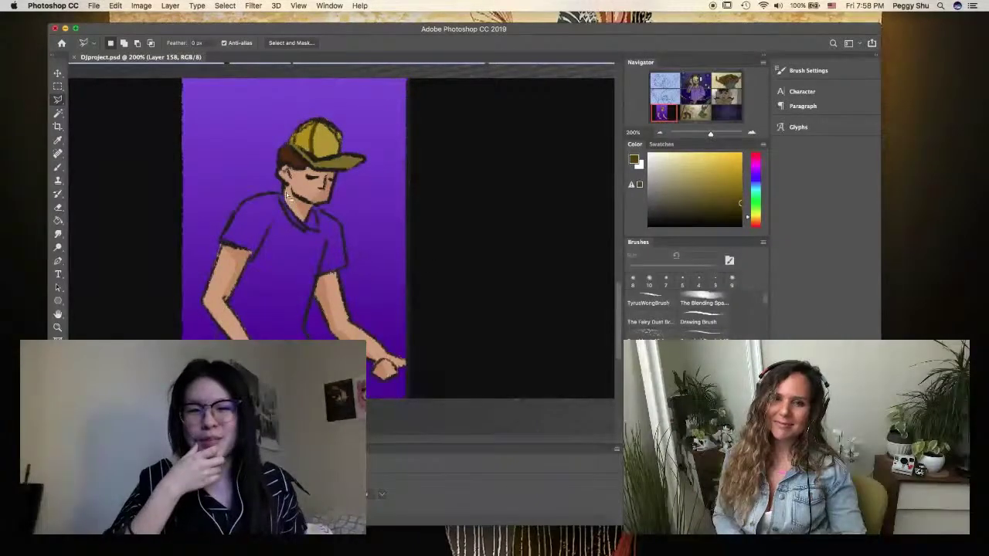
{"action": "left_click", "coordinate": [755, 179]}
{"action": "key", "text": "g"}
{"action": "left_click_drag", "start_coordinate": [759, 183], "coordinate": [756, 224]}
{"action": "left_click", "coordinate": [725, 174]}
{"action": "key", "text": "alt+BackSpace"}
Paint broad strokes across the selected red shirt with a flat brush at 30 px
{"action": "key", "text": "b"}
{"action": "right_click", "coordinate": [273, 275]}
{"action": "key", "text": "Escape"}
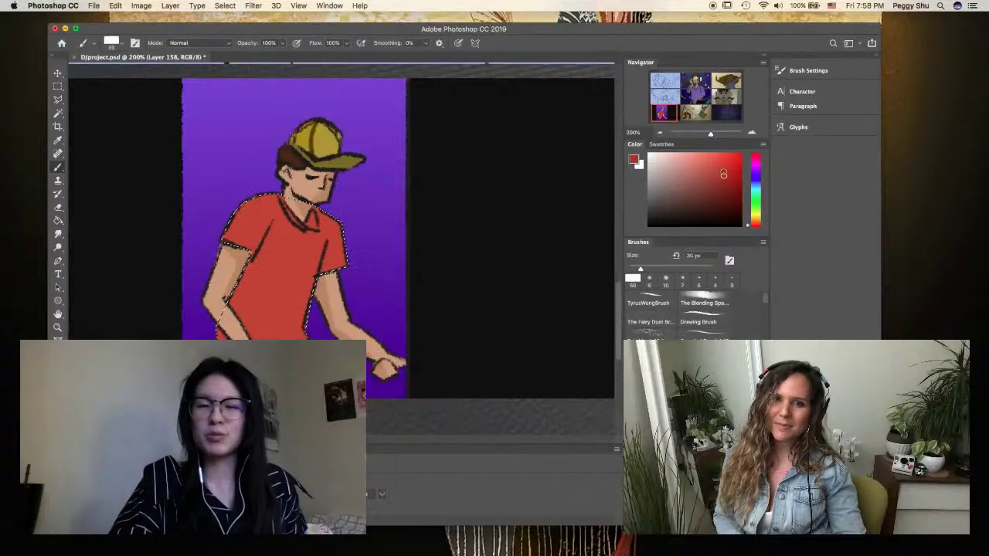
{"action": "left_click_drag", "start_coordinate": [239, 271], "coordinate": [272, 313]}
Outline the man's trousers with the polygonal lasso, fill them near-black on a new layer, and clear the selection
{"action": "key", "text": "super+minus"}
{"action": "key", "text": "super+minus"}
{"action": "key", "text": "super+minus"}
{"action": "key", "text": "super+plus"}
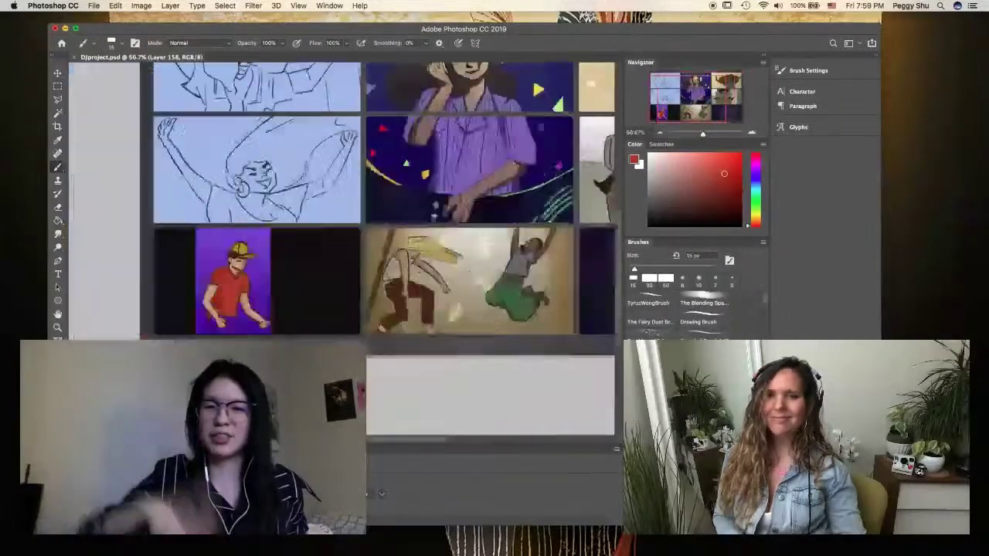
{"action": "key", "text": "super+plus"}
{"action": "key", "text": "l"}
{"action": "left_click", "coordinate": [290, 303]}
{"action": "left_click", "coordinate": [292, 332]}
{"action": "left_click", "coordinate": [351, 328]}
{"action": "left_click", "coordinate": [647, 219]}
{"action": "key", "text": "alt+BackSpace"}
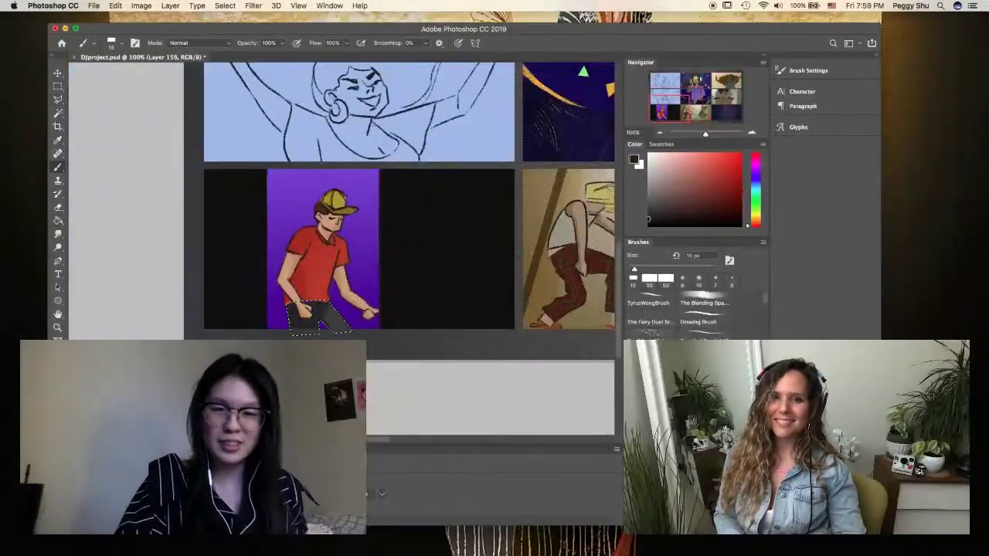
{"action": "key", "text": "l"}
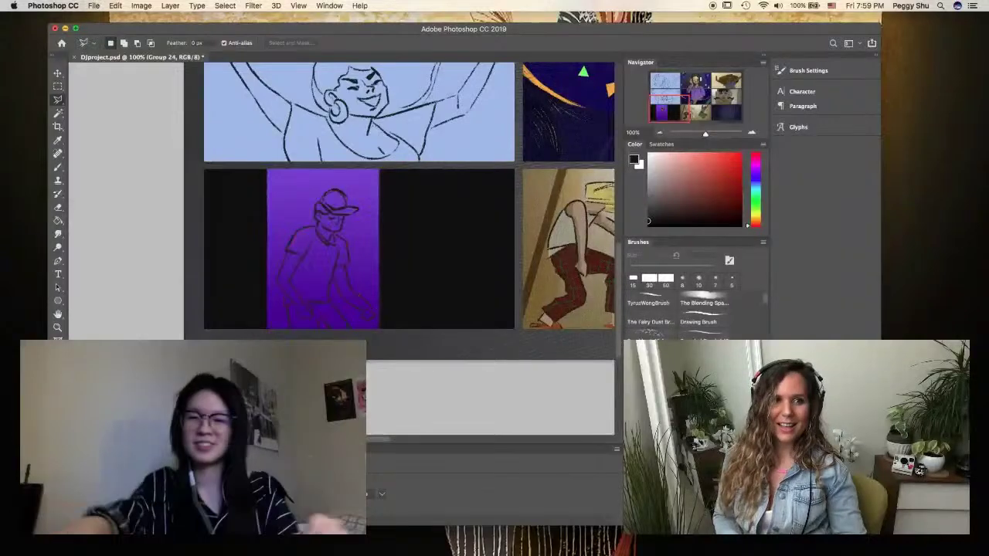
{"action": "key", "text": "super+d"}
Fill small elliptical light spots around the man with pale lavender on a new layer, soften them into the purple background, and save
{"action": "key", "text": "m"}
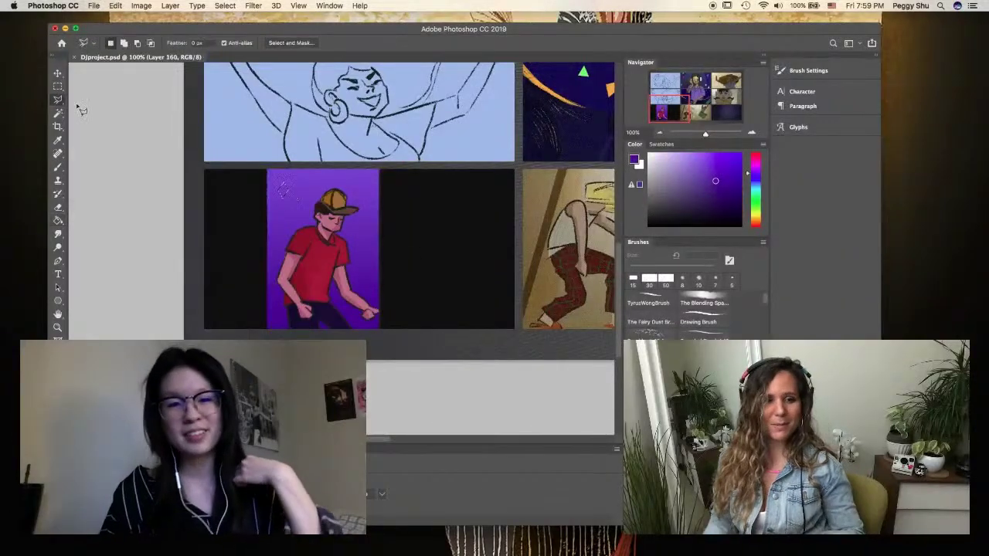
{"action": "key", "text": "g"}
{"action": "left_click", "coordinate": [280, 186]}
{"action": "left_click", "coordinate": [362, 224]}
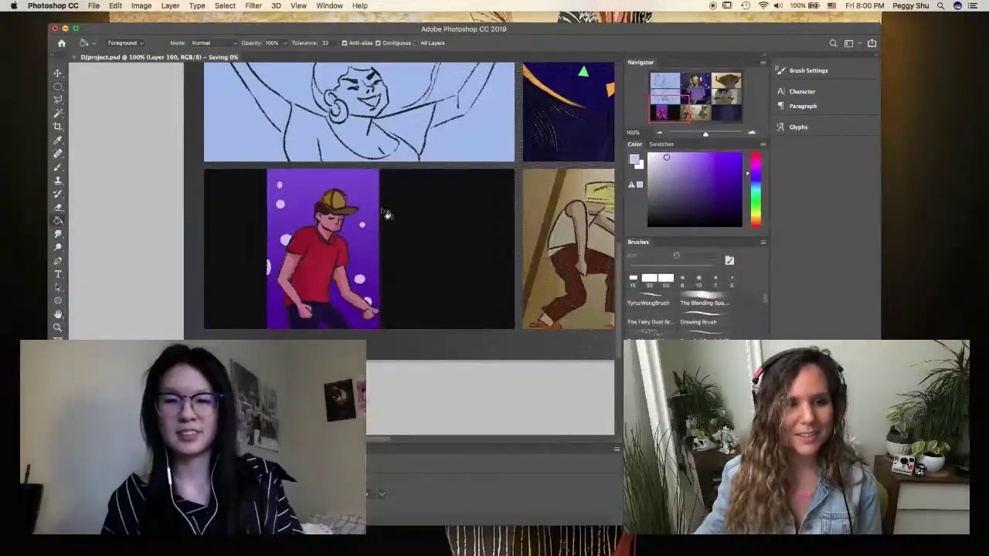
{"action": "left_click", "coordinate": [359, 280]}
{"action": "key", "text": "super+s"}
{"action": "key", "text": "b"}
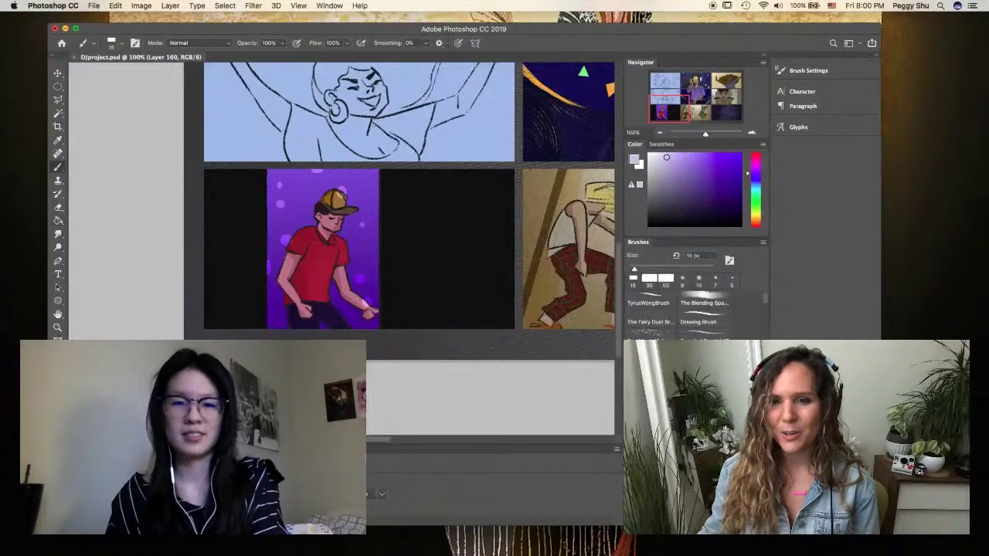
{"action": "key", "text": "super+s"}
Duplicate the finished bottom-left panel's group, reapply the last filter, and save the document
{"action": "key", "text": "super+j"}
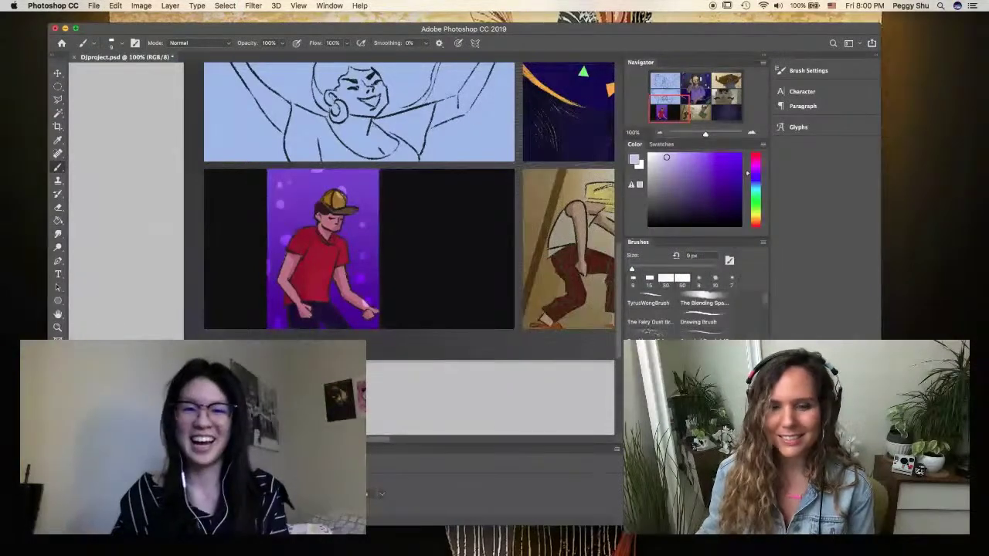
{"action": "key", "text": "super+alt+f"}
{"action": "key", "text": "Return"}
{"action": "key", "text": "super+s"}
{"action": "key", "text": "super+minus"}
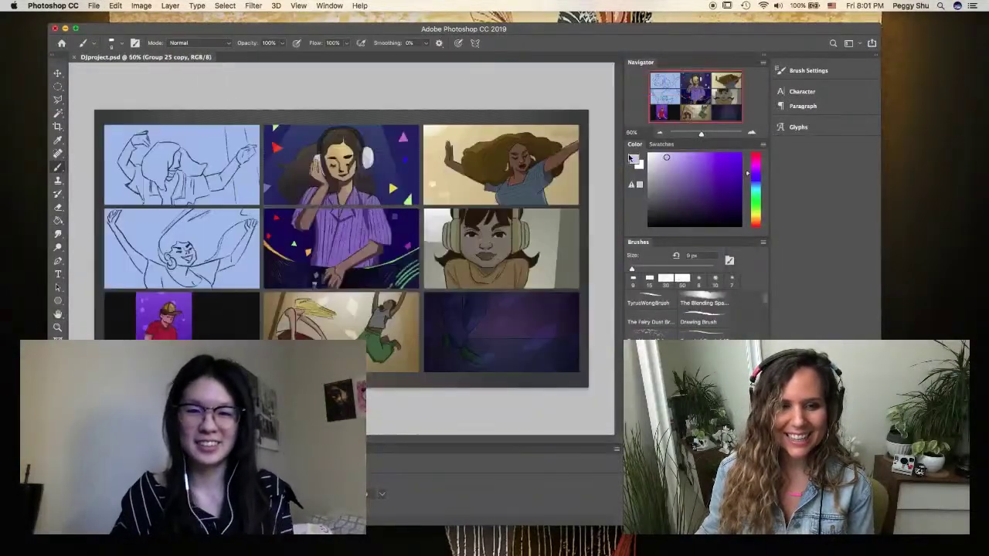
Touch up the woman's ink lines in black on the sketch layer of the middle-left panel
{"action": "key", "text": "v"}
{"action": "key", "text": "super+plus"}
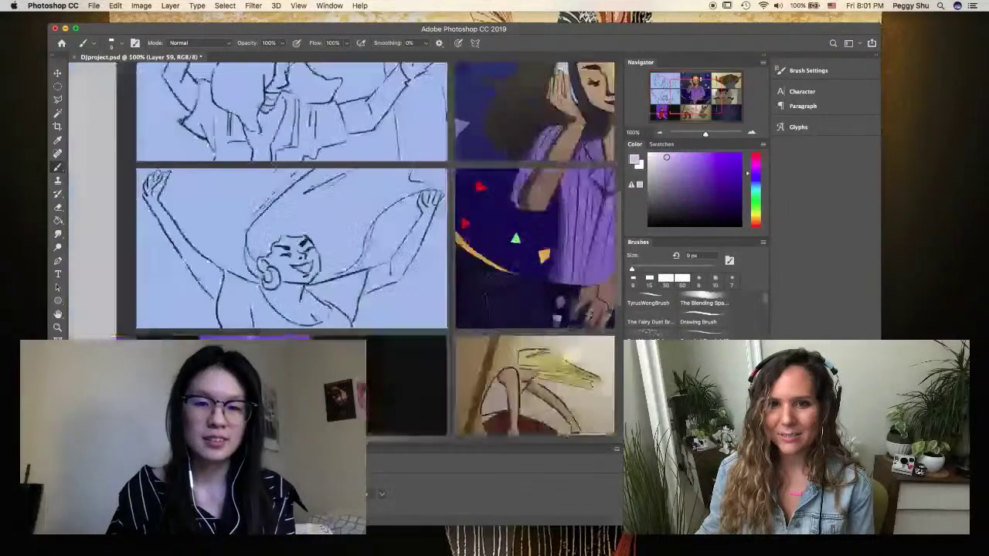
{"action": "scroll", "coordinate": [309, 232], "scroll_direction": "up", "scroll_amount": 1}
{"action": "left_click_drag", "start_coordinate": [228, 322], "coordinate": [229, 323]}
{"action": "key", "text": "super+d"}
{"action": "key", "text": "b"}
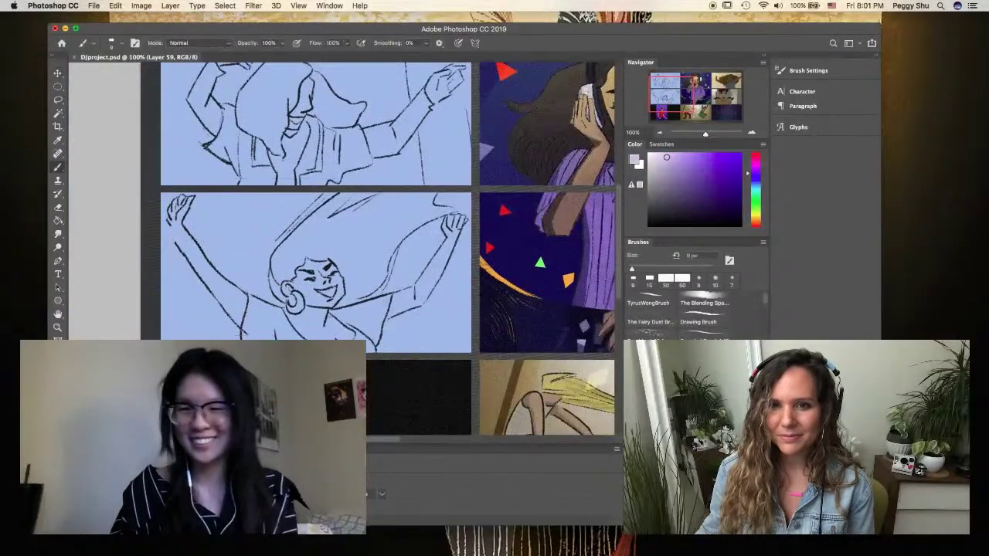
{"action": "key", "text": "d"}
{"action": "key", "text": "e"}
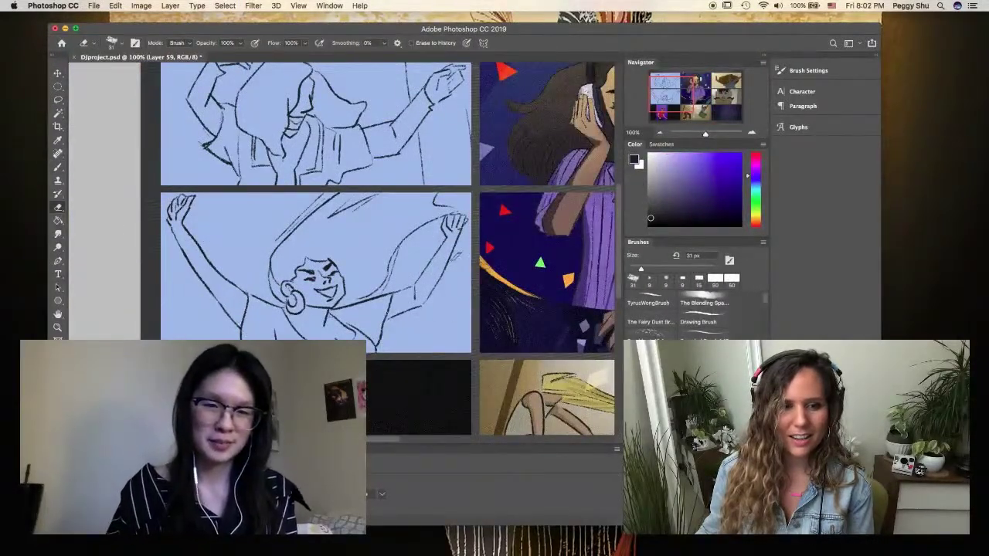
Outline the woman's raised arm nearest the panel's left edge on a new layer, fill it brown, and shade it slightly darker
{"action": "key", "text": "l"}
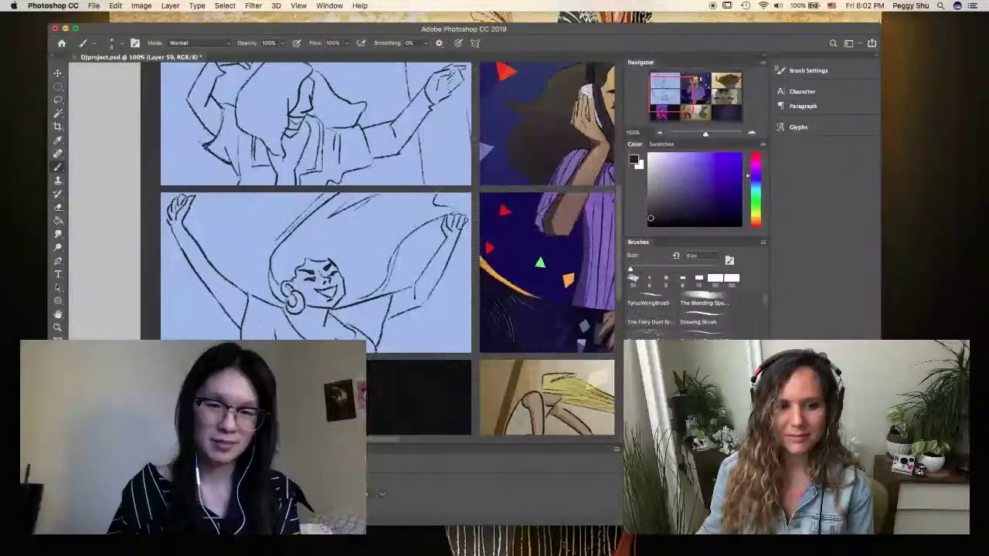
{"action": "key", "text": "super+shift+alt+n"}
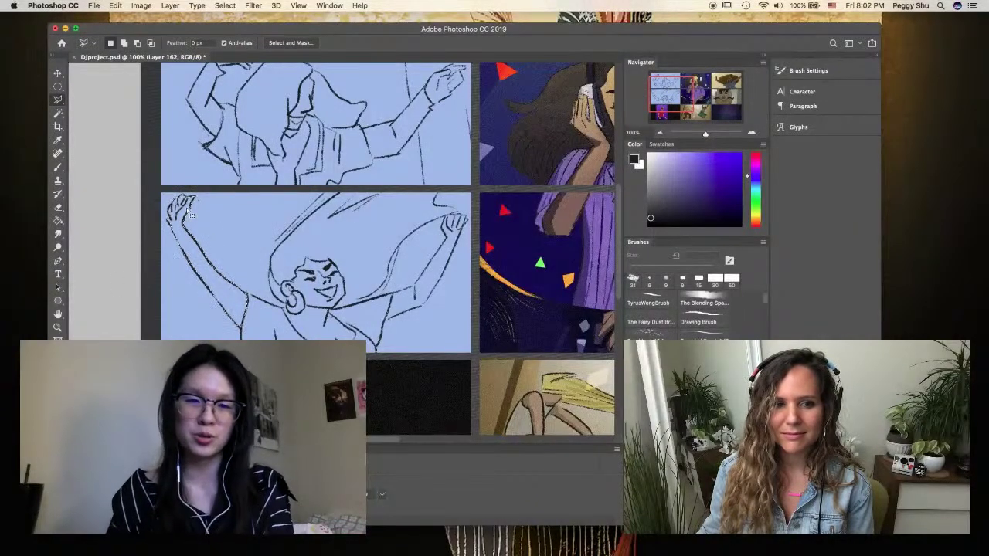
{"action": "key", "text": "b"}
{"action": "left_click_drag", "start_coordinate": [176, 202], "coordinate": [244, 325]}
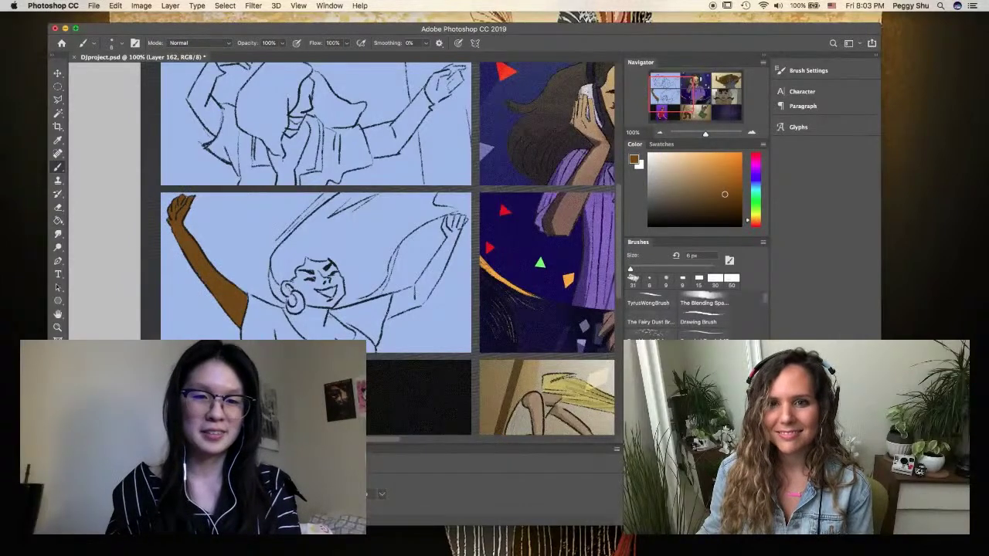
{"action": "left_click", "coordinate": [226, 263], "text": "alt"}
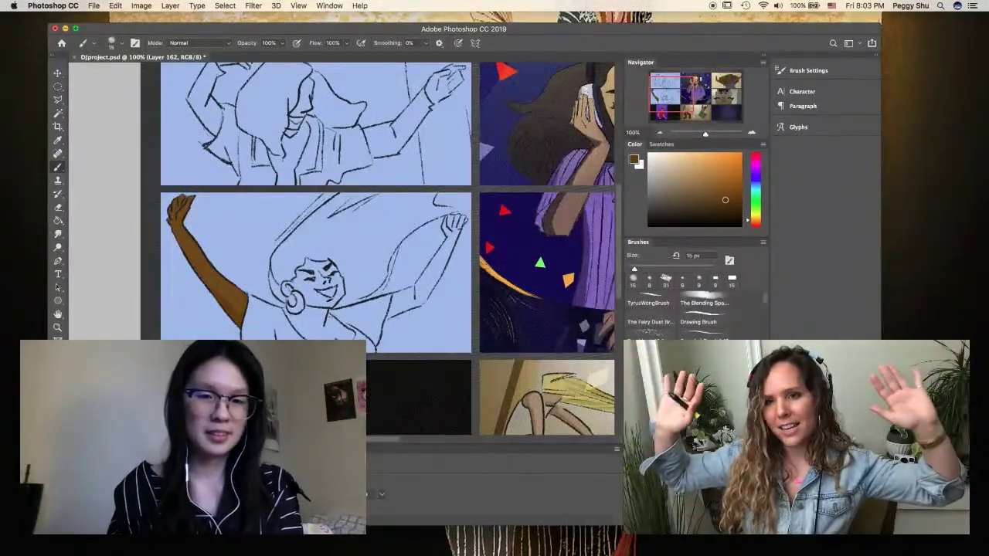
Outline the woman's other raised arm with the polygonal lasso and colour it the same brown with darker shading
{"action": "key", "text": "l"}
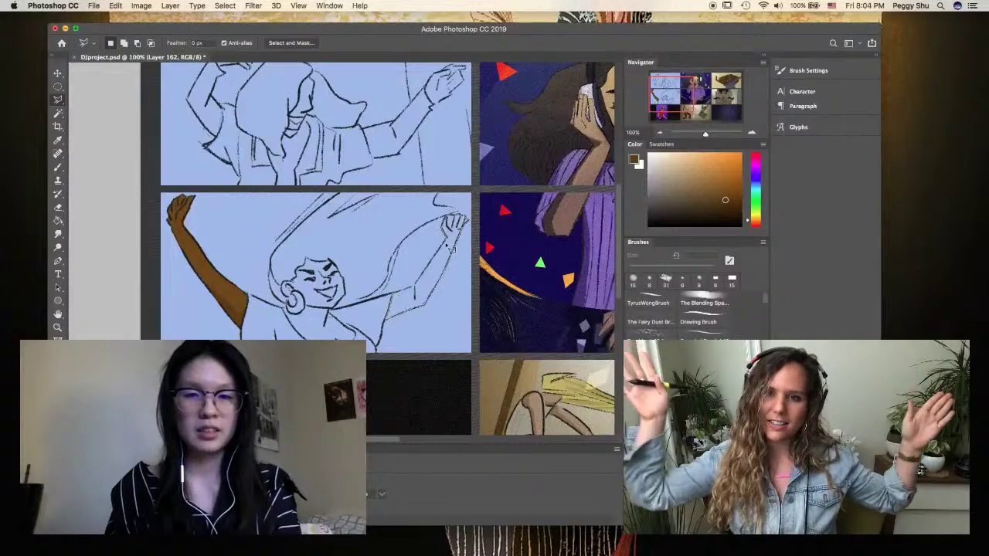
{"action": "key", "text": "b"}
{"action": "left_click_drag", "start_coordinate": [454, 220], "coordinate": [394, 313]}
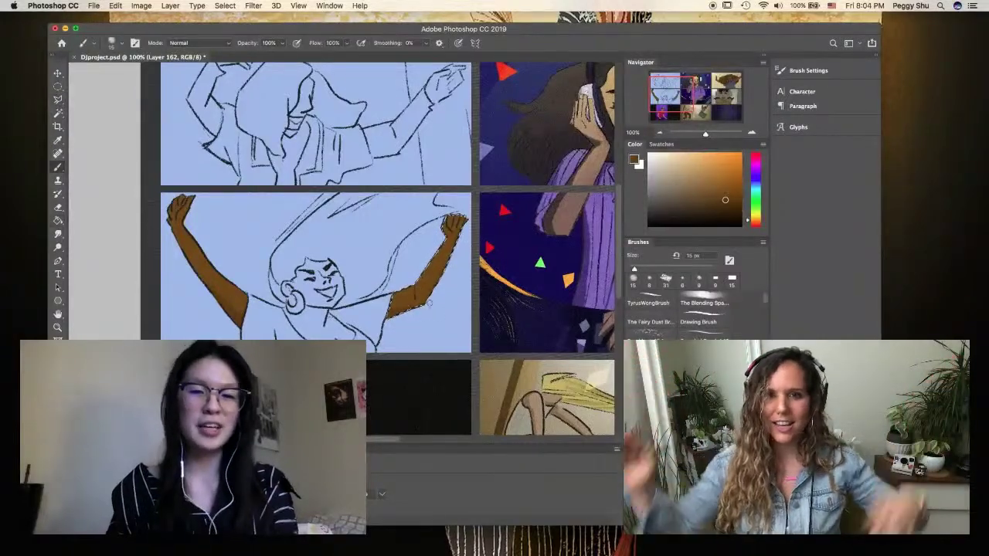
Paint the woman's neck, ear and face brown inside the line art with a 9 px brush
{"action": "key", "text": "super+equal"}
{"action": "scroll", "coordinate": [309, 232], "scroll_direction": "down", "scroll_amount": 3}
{"action": "scroll", "coordinate": [309, 232], "scroll_direction": "right", "scroll_amount": 3}
{"action": "mouse_move", "coordinate": [159, 232]}
{"action": "left_mouse_down"}
{"action": "mouse_move", "coordinate": [170, 262]}
{"action": "mouse_move", "coordinate": [203, 320]}
{"action": "mouse_move", "coordinate": [232, 326]}
{"action": "mouse_move", "coordinate": [220, 252]}
{"action": "mouse_move", "coordinate": [280, 309]}
{"action": "left_mouse_up"}
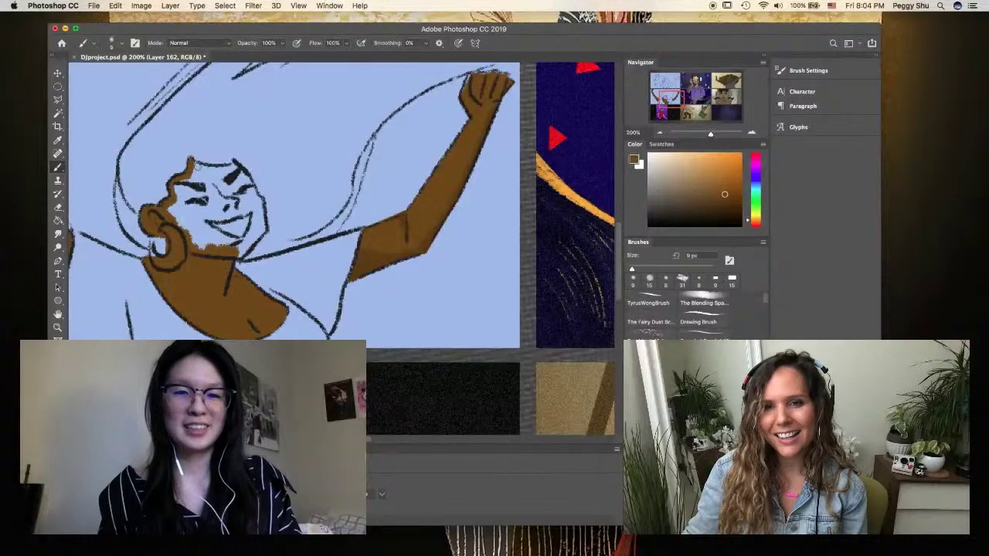
{"action": "mouse_move", "coordinate": [178, 174]}
{"action": "left_mouse_down"}
{"action": "mouse_move", "coordinate": [255, 231]}
{"action": "mouse_move", "coordinate": [247, 242]}
{"action": "left_mouse_up"}
Outline the woman's open mouth and fill it with dark reddish brown on a layer clipped to the skin
{"action": "key", "text": "l"}
{"action": "left_click", "coordinate": [734, 198]}
{"action": "key", "text": "g"}
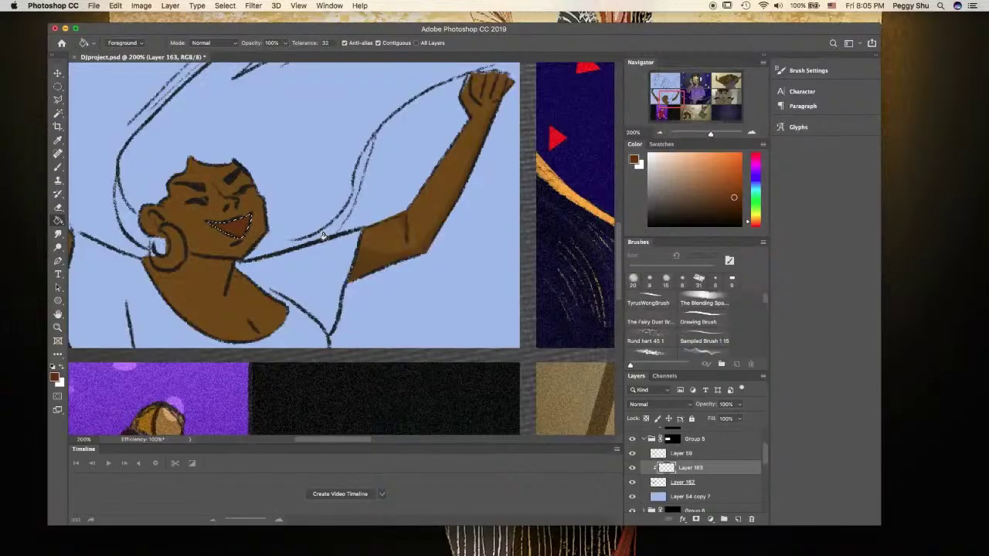
Paint the hoop earring golden yellow on a new layer, and shade under the jaw in darker brown on a layer clipped to the skin
{"action": "left_click", "coordinate": [738, 517]}
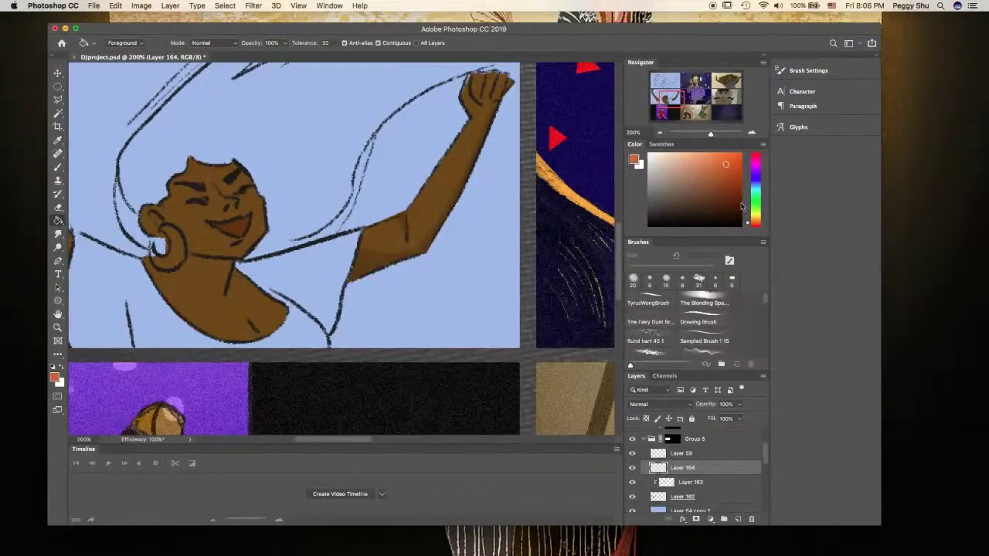
{"action": "key", "text": "b"}
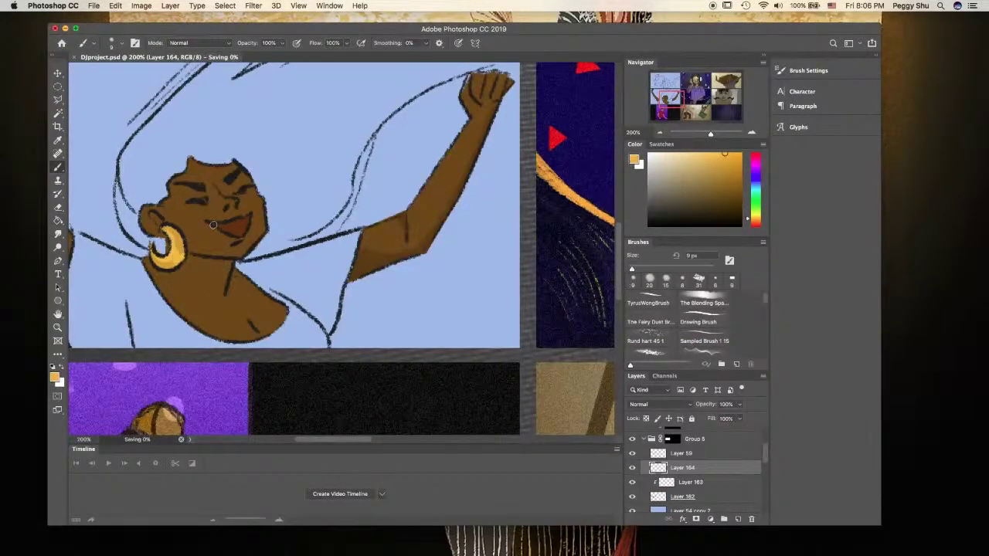
{"action": "key", "text": "super+shift+alt+n"}
{"action": "left_click", "coordinate": [153, 215], "text": "alt"}
{"action": "key", "text": "super+bracketleft"}
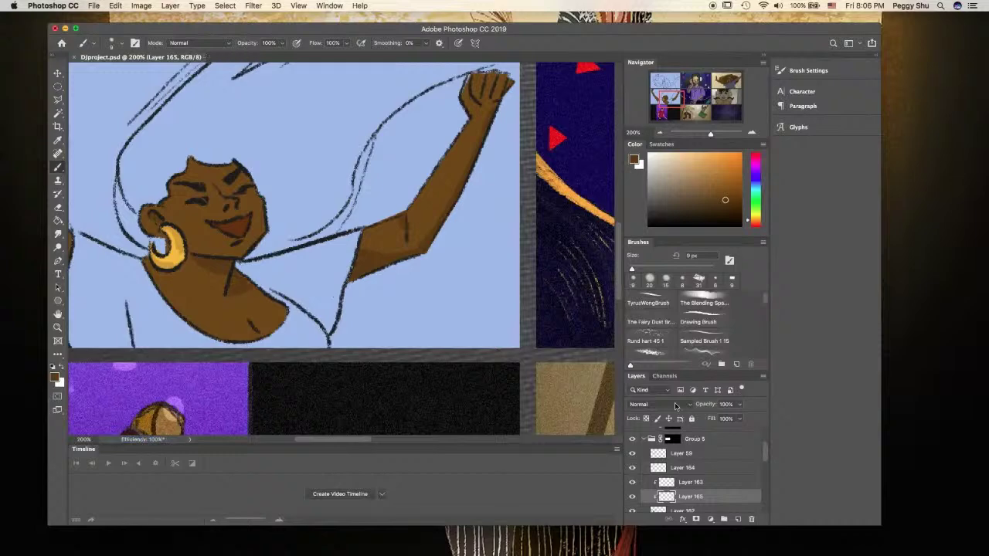
Outline the woman's shirt on a new layer beneath the skin, fill it with muted grey-green, and clear the selection
{"action": "key", "text": "super+shift+alt+n"}
{"action": "key", "text": "super+bracketleft"}
{"action": "key", "text": "super+bracketleft"}
{"action": "key", "text": "super+minus"}
{"action": "key", "text": "super+plus"}
{"action": "key", "text": "l"}
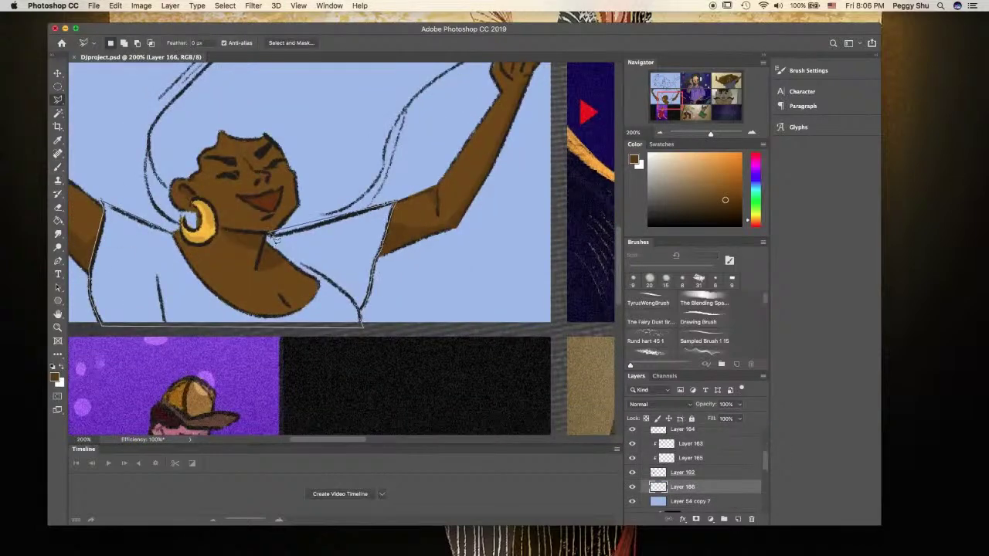
{"action": "left_click", "coordinate": [274, 238]}
{"action": "key", "text": "b"}
{"action": "key", "text": "alt+BackSpace"}
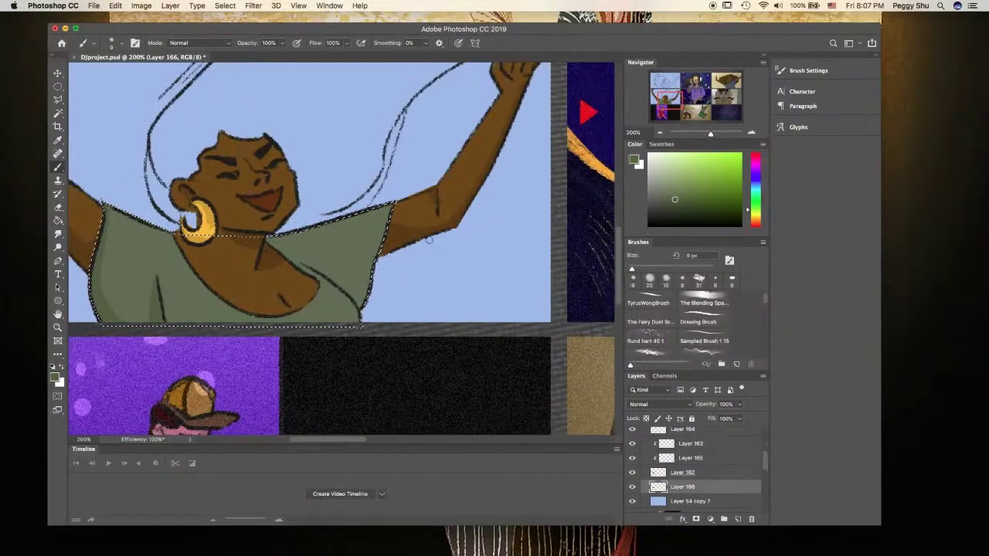
{"action": "key", "text": "super+d"}
Outline the woman's flowing hair on a new layer beneath the shirt and fill it with very dark brown
{"action": "key", "text": "super+minus"}
{"action": "left_click", "coordinate": [735, 519], "text": "super"}
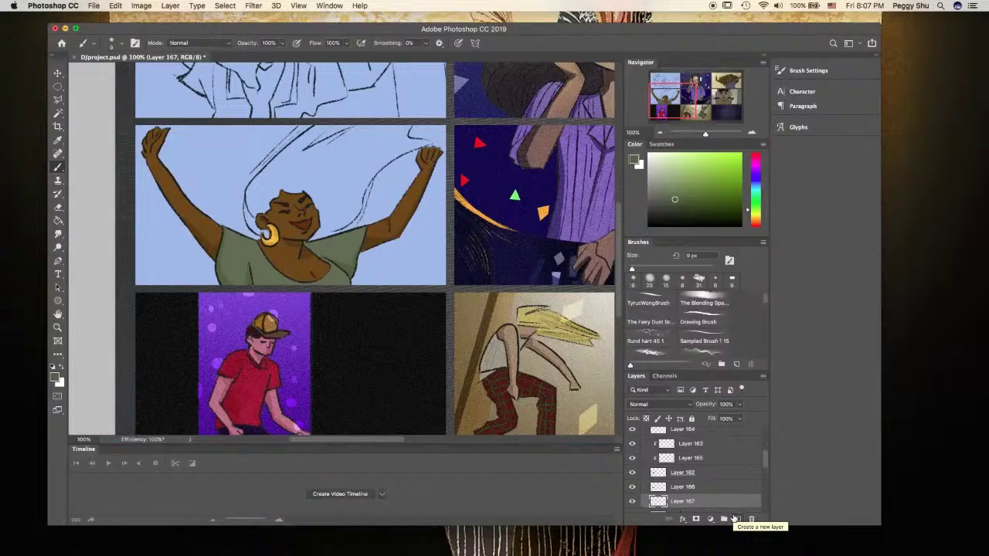
{"action": "key", "text": "super+plus"}
{"action": "key", "text": "l"}
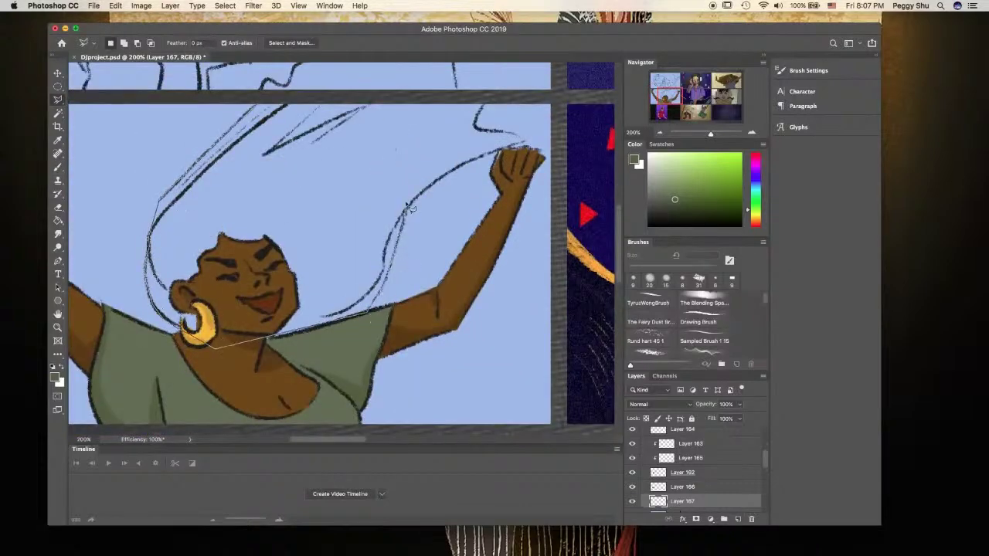
{"action": "left_click", "coordinate": [521, 141]}
{"action": "key", "text": "b"}
{"action": "key", "text": "alt+BackSpace"}
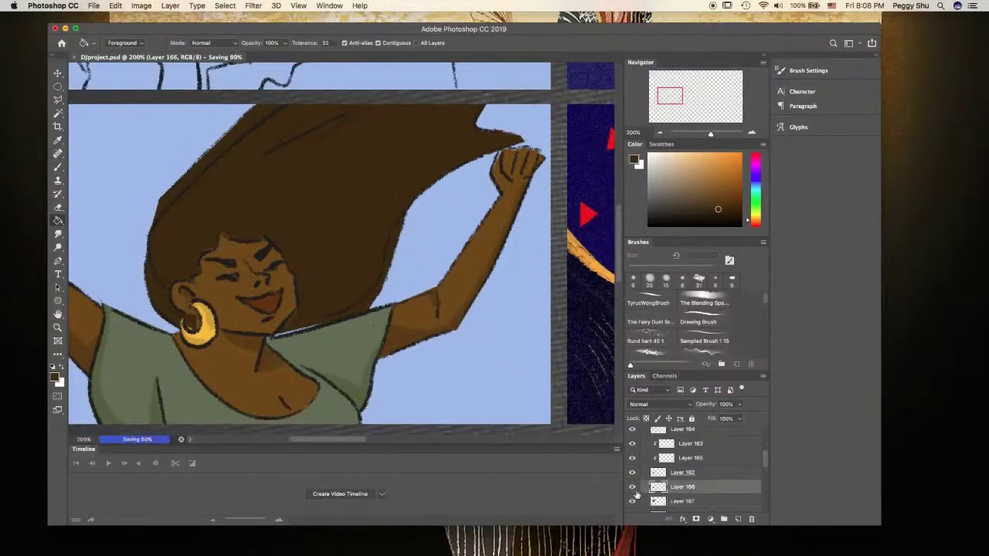
Clean up the stray edges on the shirt and skin layers with a 7 px eraser
{"action": "key", "text": "e"}
{"action": "key", "text": "bracketleft"}
{"action": "key", "text": "bracketleft"}
{"action": "key", "text": "super+minus"}
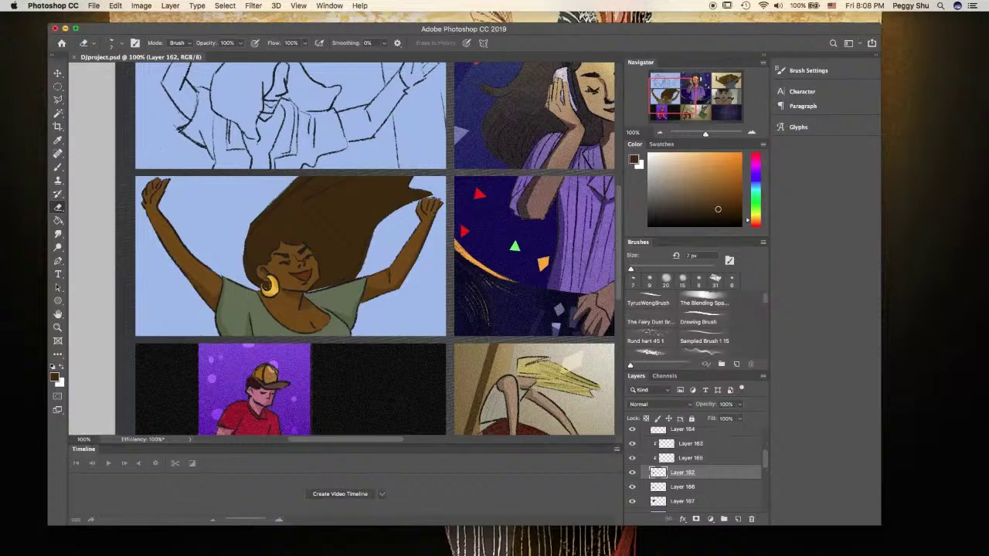
Lock the hair layer's transparency and brush brown tonal texture across the hair with a textured brush at 60 and 40 px
{"action": "left_click", "coordinate": [657, 500]}
{"action": "key", "text": "b"}
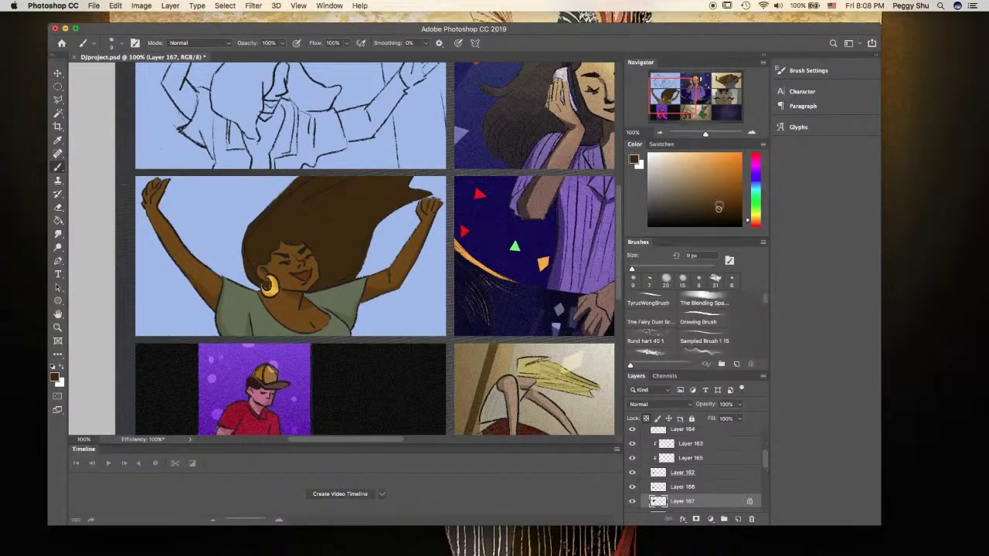
{"action": "right_click", "coordinate": [321, 235]}
{"action": "double_click", "coordinate": [348, 309]}
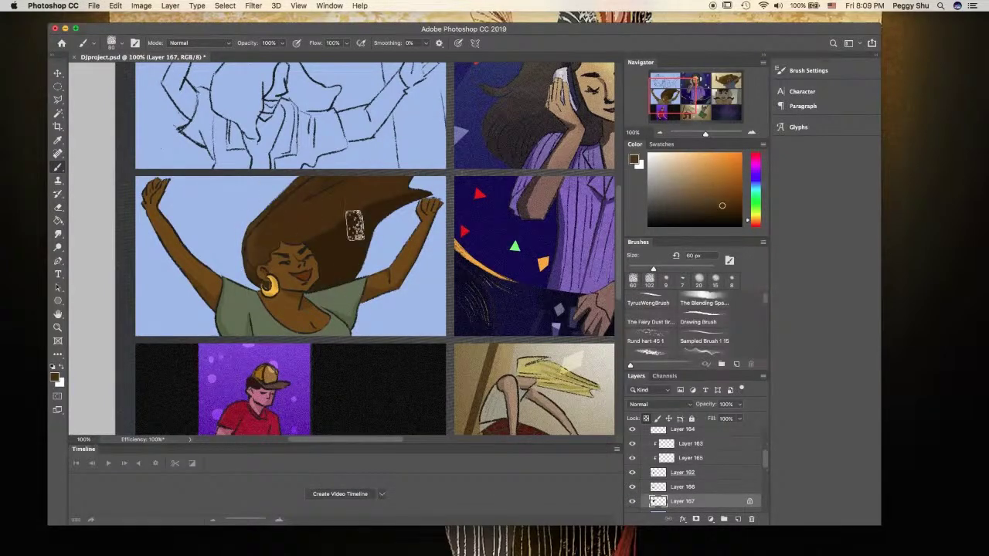
{"action": "left_click_drag", "start_coordinate": [355, 225], "coordinate": [278, 243]}
{"action": "key", "text": "bracketleft"}
{"action": "key", "text": "bracketleft"}
Lasso a strip along the hair's trailing edge on a new layer and paint it as a faint grey-brown strand
{"action": "key", "text": "super+shift+alt+n"}
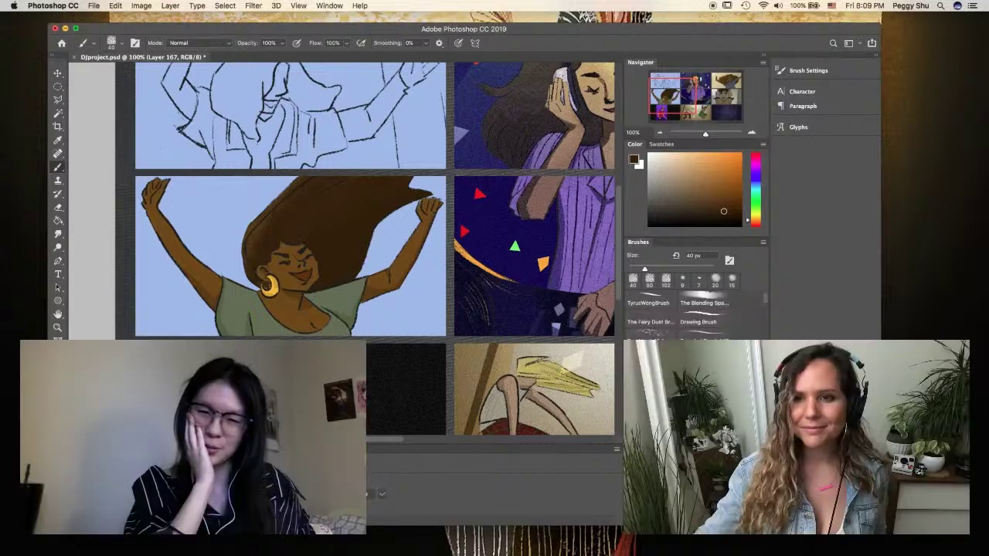
{"action": "left_click", "coordinate": [58, 99]}
{"action": "left_click", "coordinate": [100, 112]}
{"action": "left_click", "coordinate": [423, 179]}
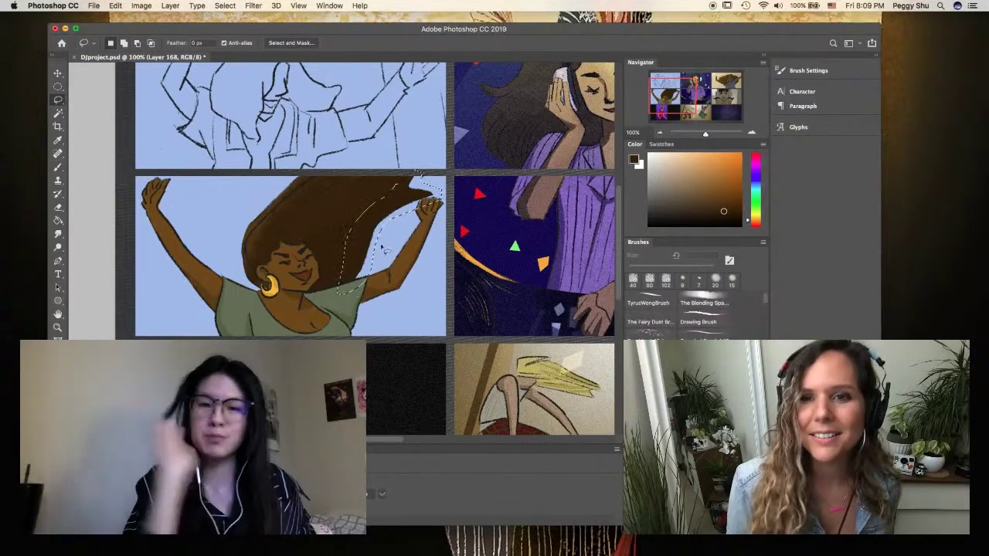
{"action": "key", "text": "b"}
{"action": "right_click", "coordinate": [387, 245]}
{"action": "left_click_drag", "start_coordinate": [387, 232], "coordinate": [421, 193]}
{"action": "key", "text": "e"}
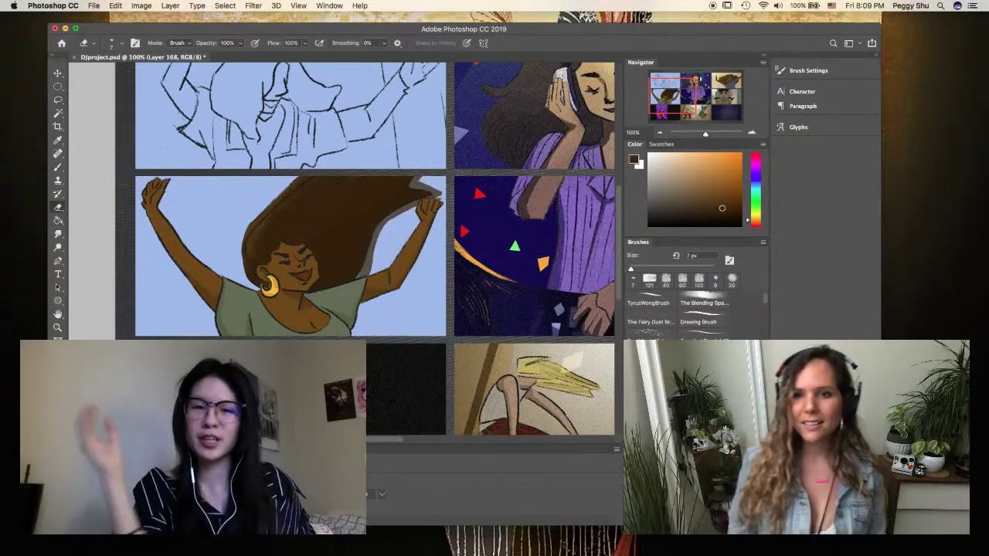
{"action": "key", "text": "b"}
{"action": "left_click_drag", "start_coordinate": [378, 232], "coordinate": [371, 276]}
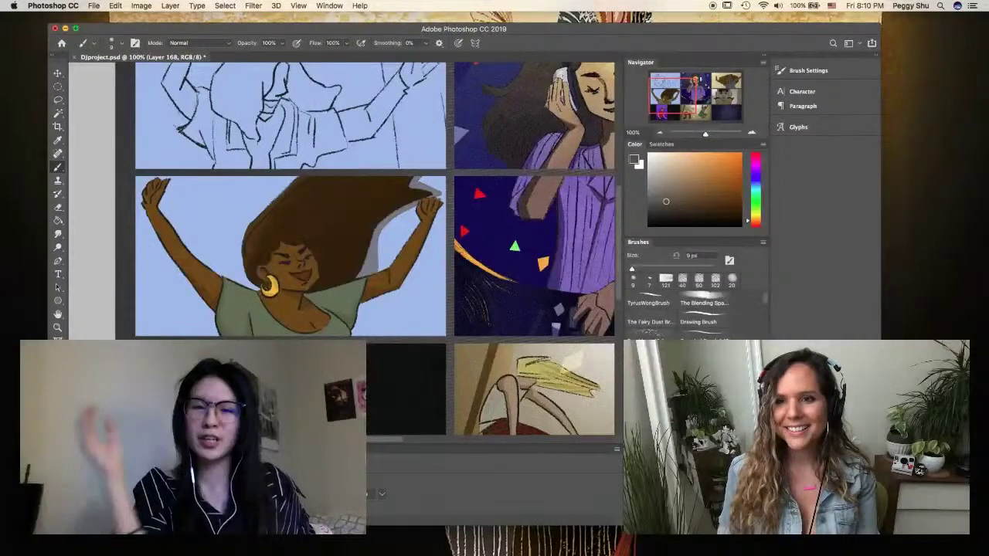
Fill the panel's background with red on a new layer and deepen it with a reversed radial gradient of dark red
{"action": "left_click", "coordinate": [724, 177]}
{"action": "left_click", "coordinate": [58, 219]}
{"action": "key", "text": "alt+BackSpace"}
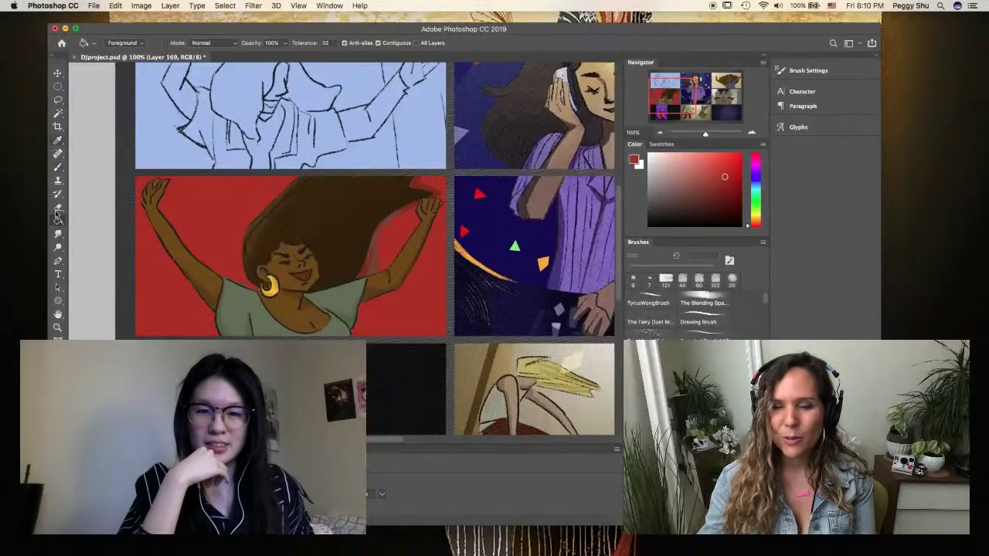
{"action": "key", "text": "shift+g"}
{"action": "key", "text": "ctrl+z"}
{"action": "left_click_drag", "start_coordinate": [185, 324], "coordinate": [232, 193]}
{"action": "key", "text": "ctrl+z"}
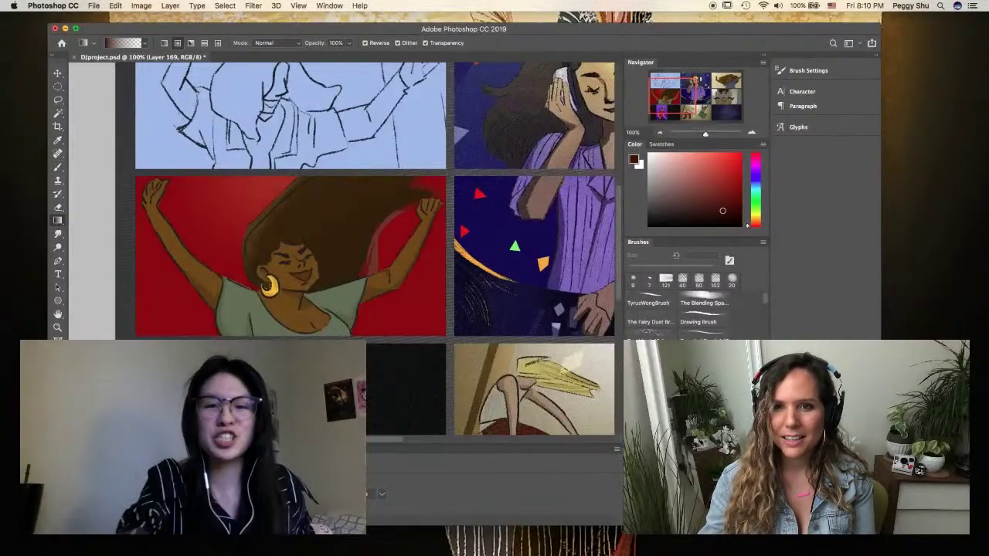
Sample colours around the hair's trailing edge and rework the faint strand against the red background with a 22 px brush
{"action": "key", "text": "b"}
{"action": "left_click", "coordinate": [364, 255], "text": "alt"}
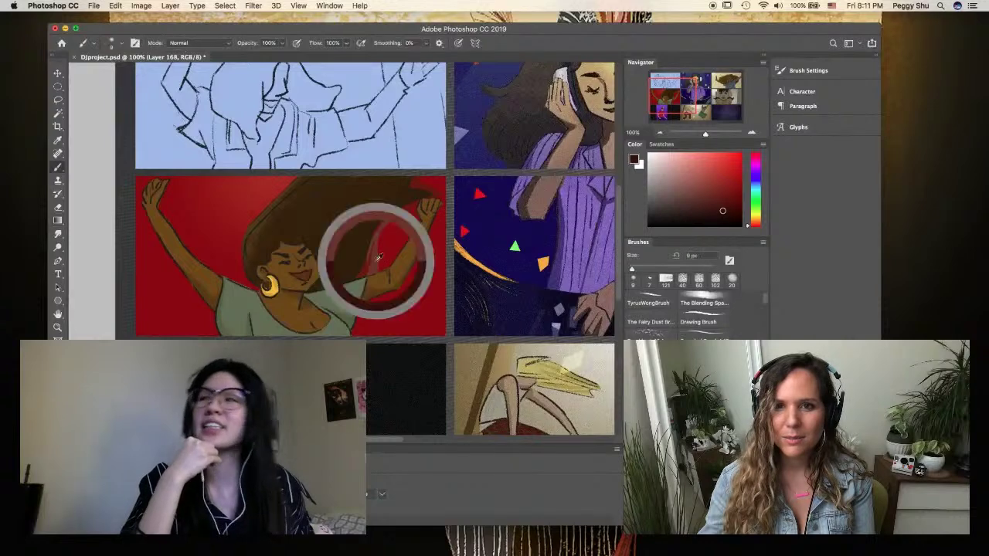
{"action": "left_click", "coordinate": [384, 254], "text": "alt"}
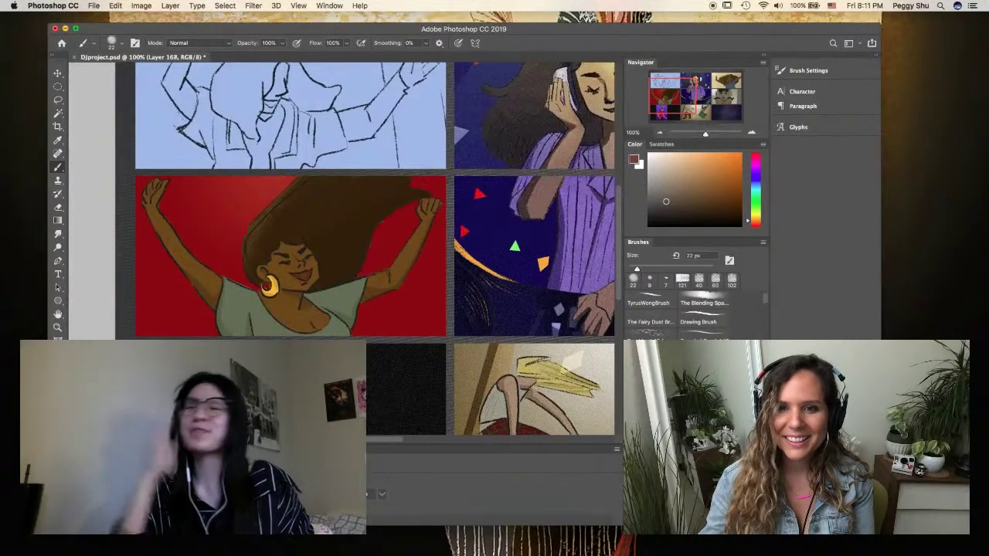
Group the woman's layers, add a masked Brightness/Contrast adjustment to brighten her, and save the document
{"action": "key", "text": "super+g"}
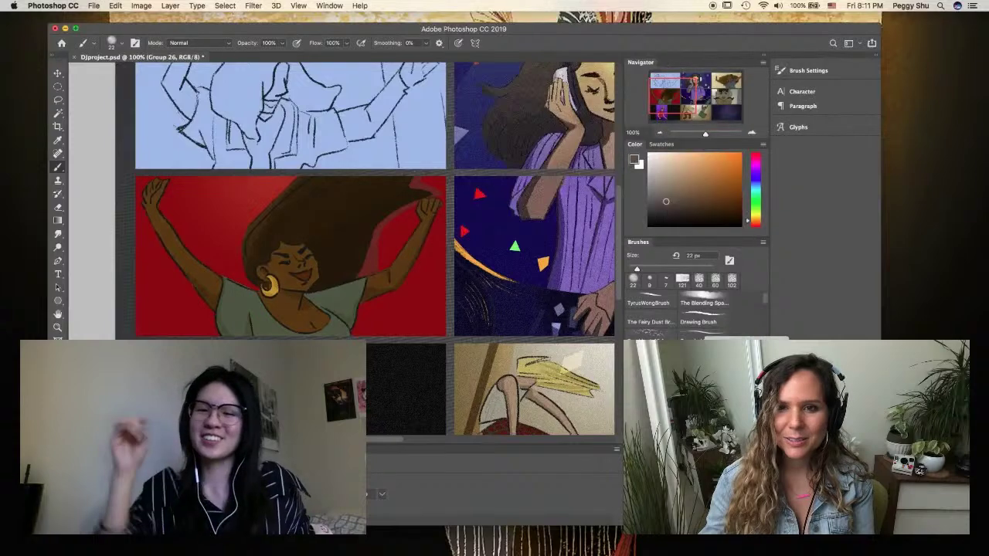
{"action": "key", "text": "g"}
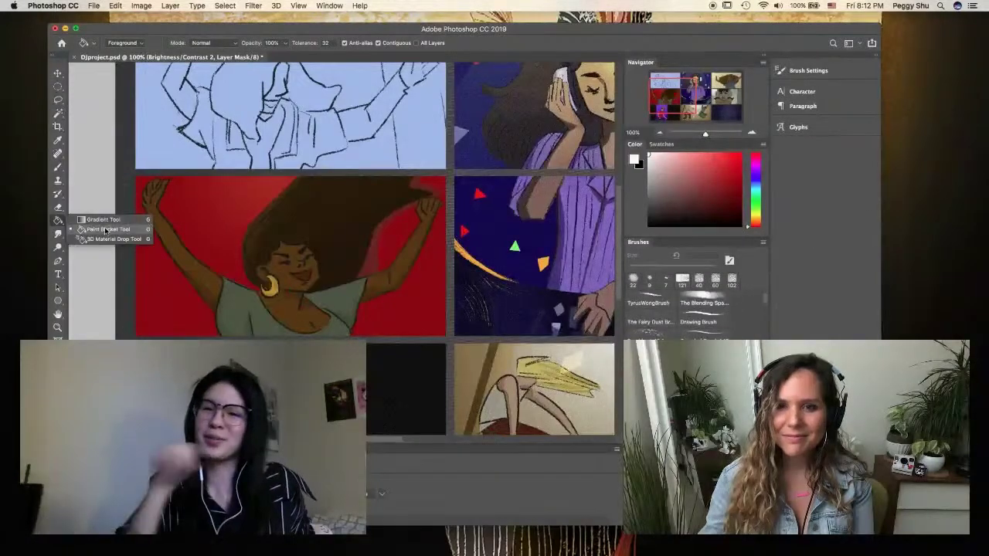
{"action": "key", "text": "alt+bracketleft"}
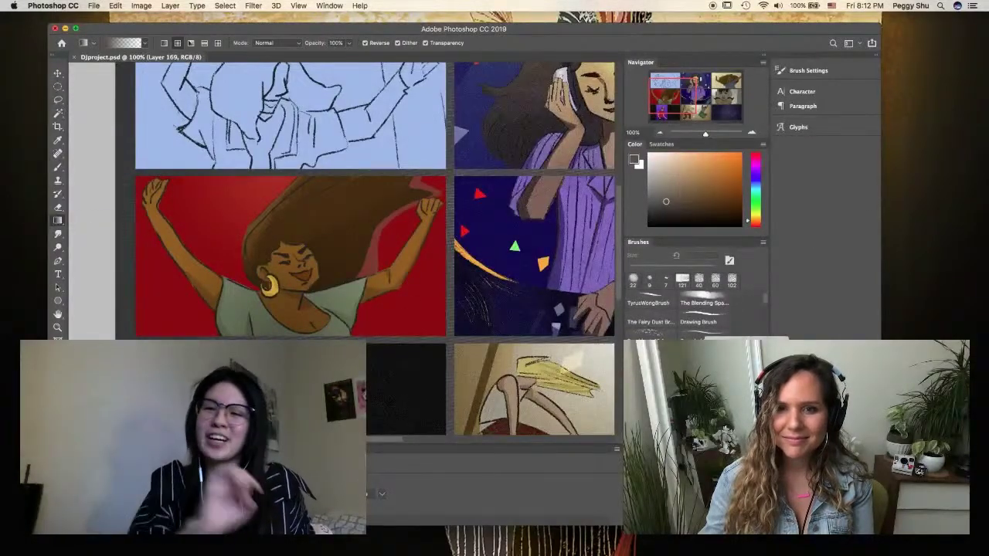
Add a masked Hue/Saturation adjustment to the red panel and save the document
{"action": "key", "text": "x"}
{"action": "key", "text": "shift+g"}
{"action": "key", "text": "b"}
{"action": "key", "text": "x"}
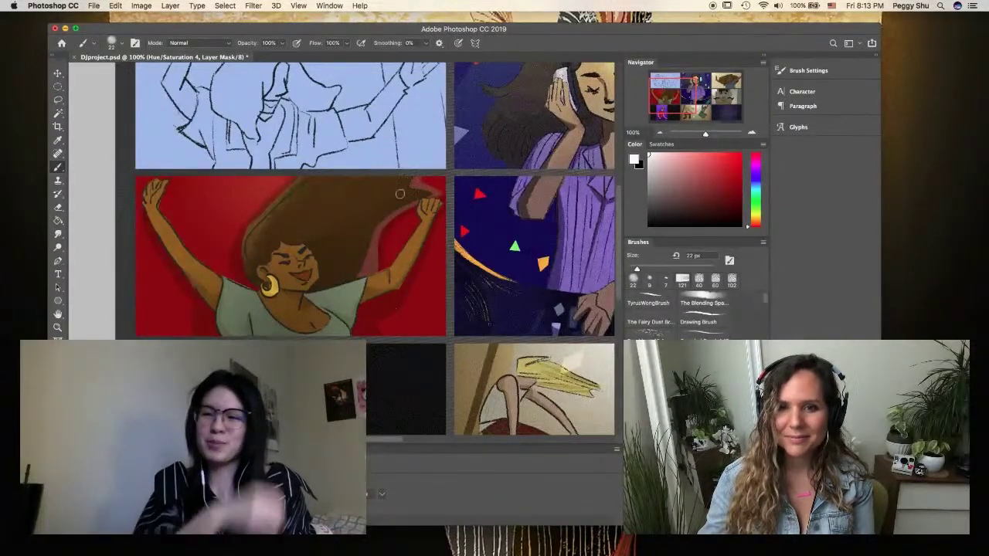
{"action": "key", "text": "super+minus"}
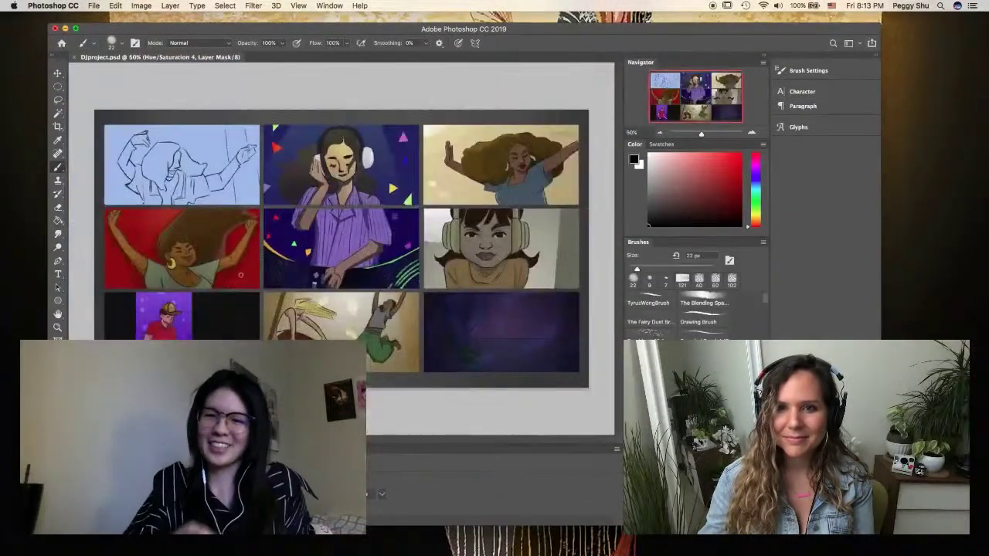
Scatter small light-pink confetti shapes across the red panel's background on a new layer and save the document
{"action": "key", "text": "super+s"}
{"action": "key", "text": "super+shift+alt+n"}
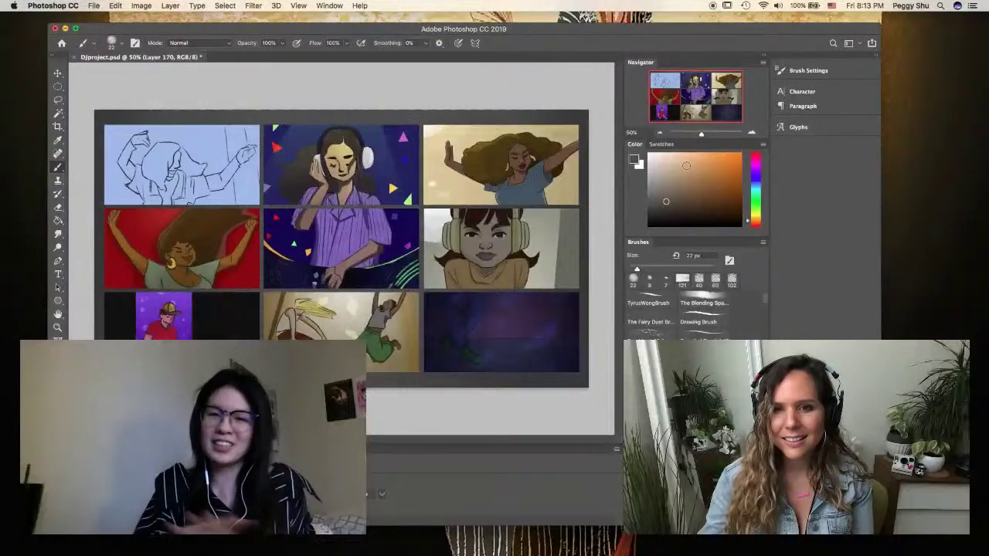
{"action": "key", "text": "l"}
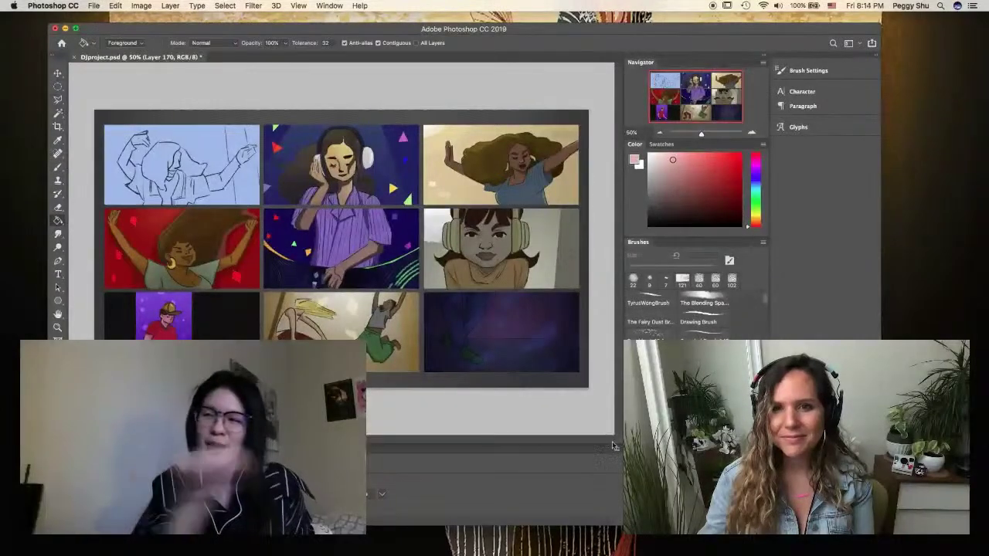
{"action": "key", "text": "super+s"}
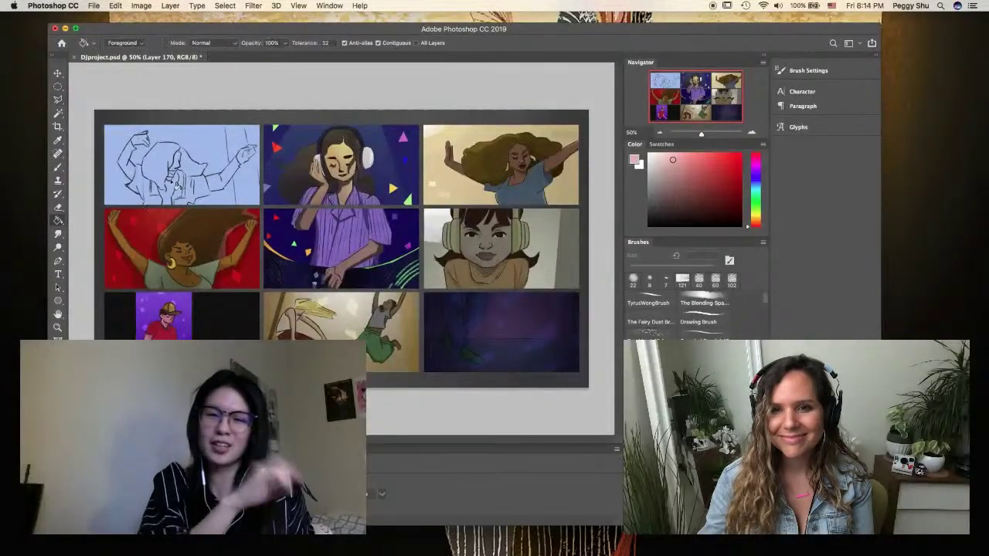
{"action": "key", "text": "g"}
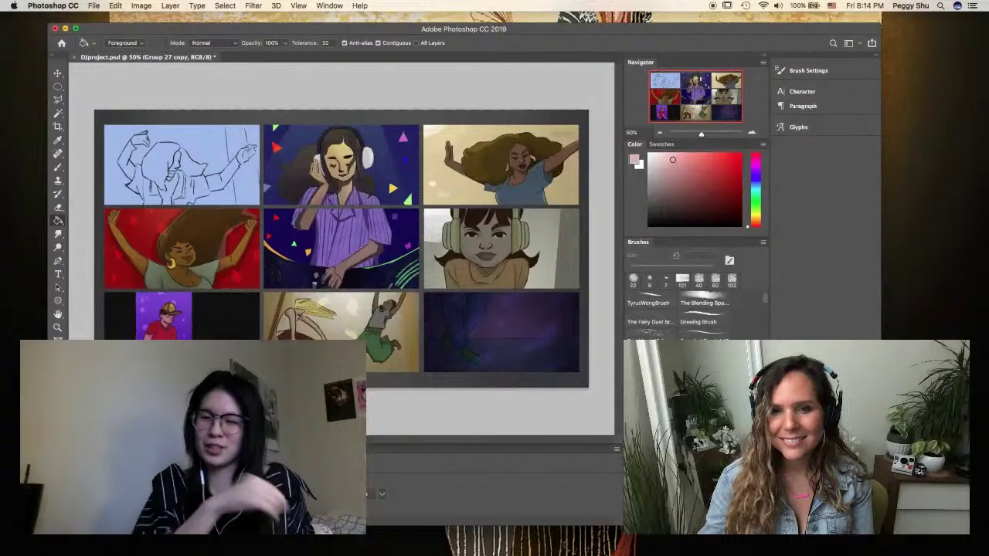
Apply a filter to the duplicated confetti group on the red panel and save the document
{"action": "left_click", "coordinate": [253, 5]}
{"action": "left_click", "coordinate": [253, 5]}
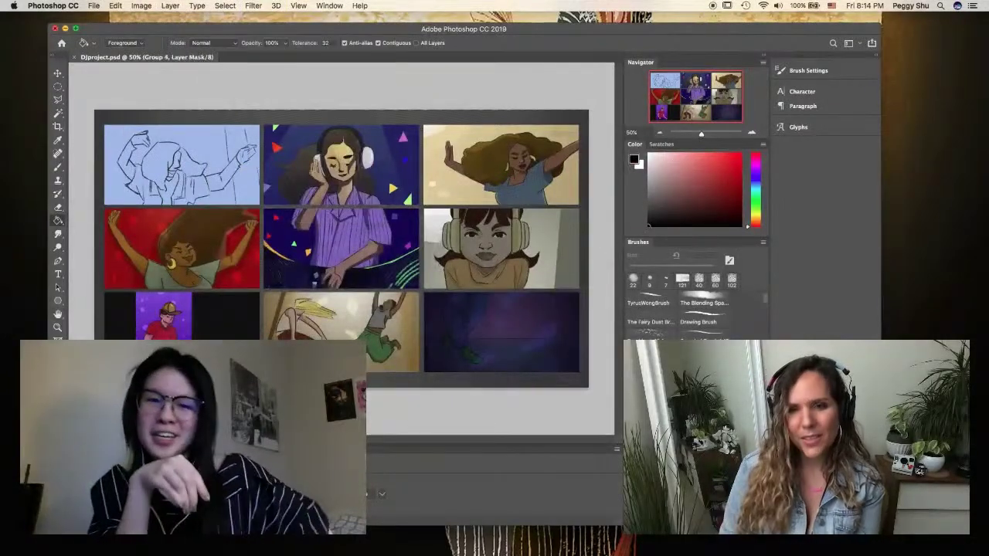
{"action": "key", "text": "super+s"}
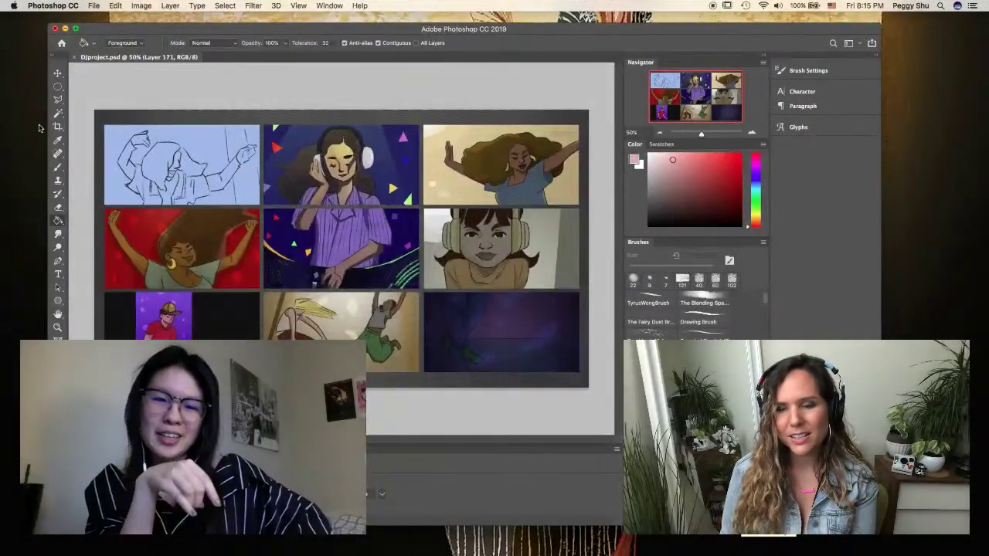
Select the slanted wall area at the right end of the top-left panel and paint it greyish beige with a 50 px brush
{"action": "key", "text": "super+equal"}
{"action": "scroll", "coordinate": [377, 442], "scroll_direction": "left", "scroll_amount": 5}
{"action": "key", "text": "l"}
{"action": "left_click", "coordinate": [440, 201]}
{"action": "left_click", "coordinate": [498, 184]}
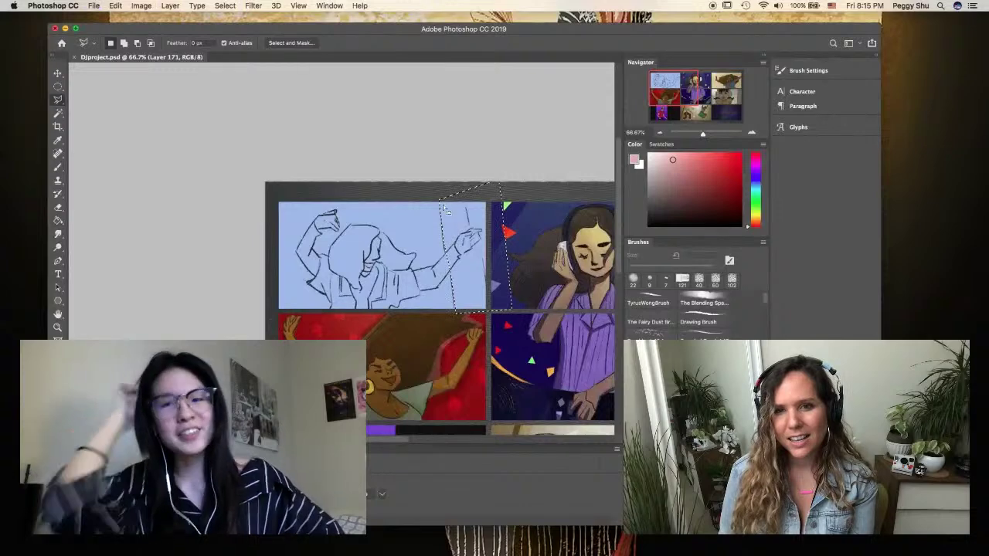
{"action": "left_click", "coordinate": [504, 311]}
{"action": "left_click", "coordinate": [456, 313]}
{"action": "left_click", "coordinate": [441, 200]}
{"action": "key", "text": "b"}
{"action": "left_click_drag", "start_coordinate": [464, 274], "coordinate": [467, 255]}
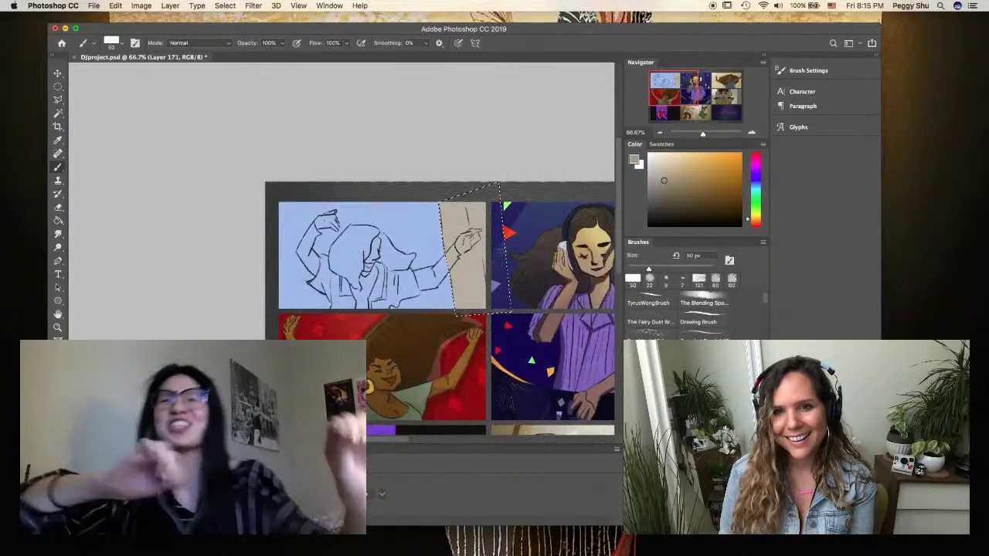
Fill the rest of the top-left panel's background with beige and add a pale spotlight circle at its upper edge
{"action": "key", "text": "super+j"}
{"action": "key", "text": "g"}
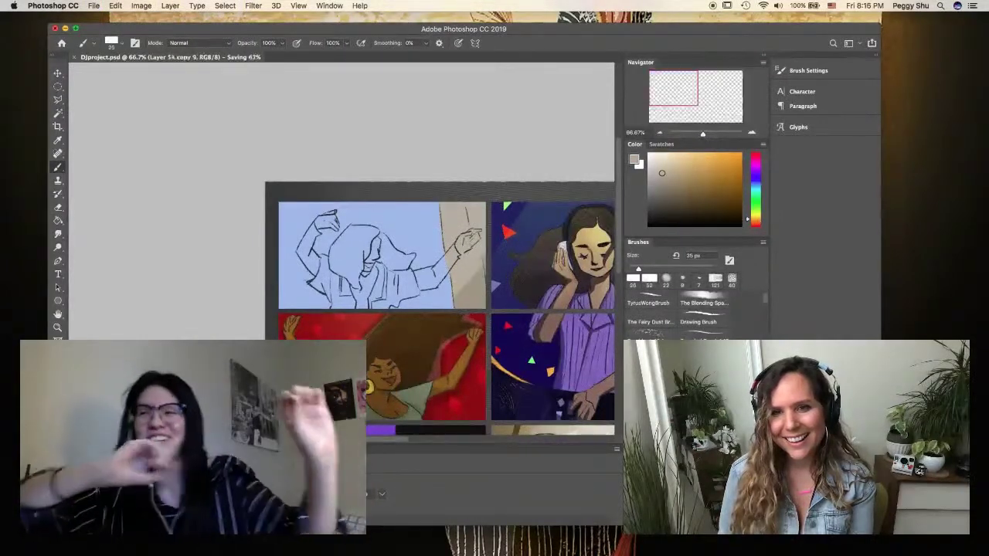
{"action": "left_click", "coordinate": [363, 286]}
{"action": "key", "text": "b"}
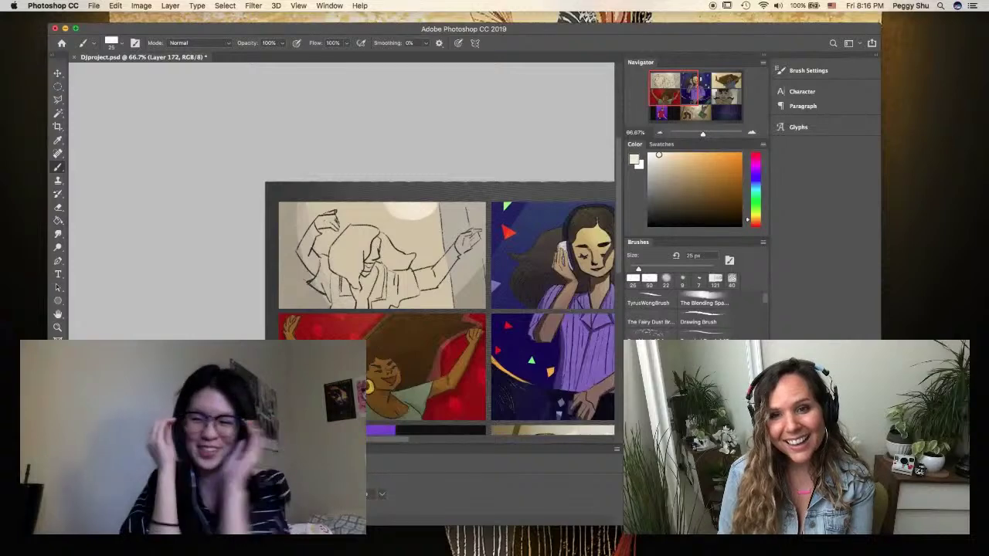
Outline the top-left dancer's main hair shape on a new layer and fill it with green
{"action": "key", "text": "l"}
{"action": "key", "text": "super+alt+shift+n"}
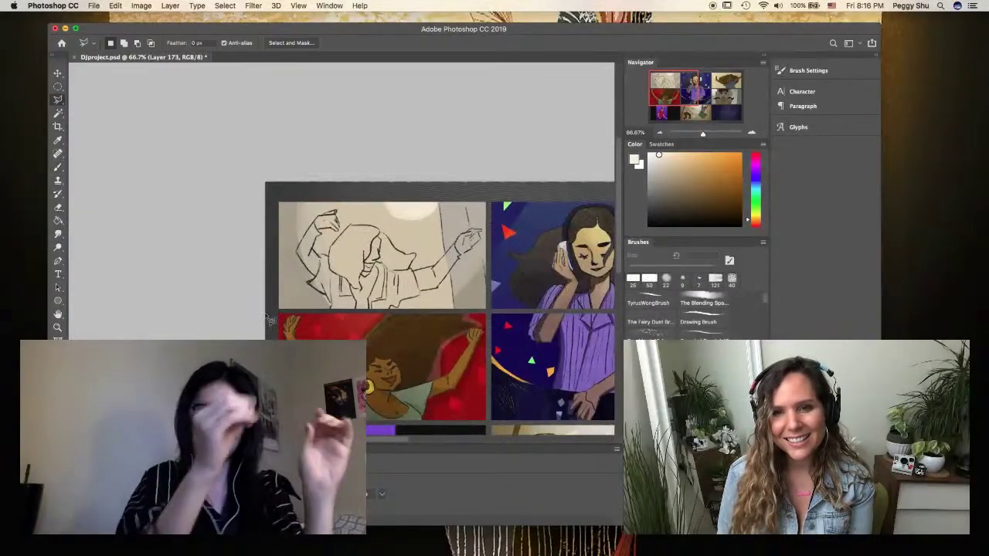
{"action": "key", "text": "super+equal"}
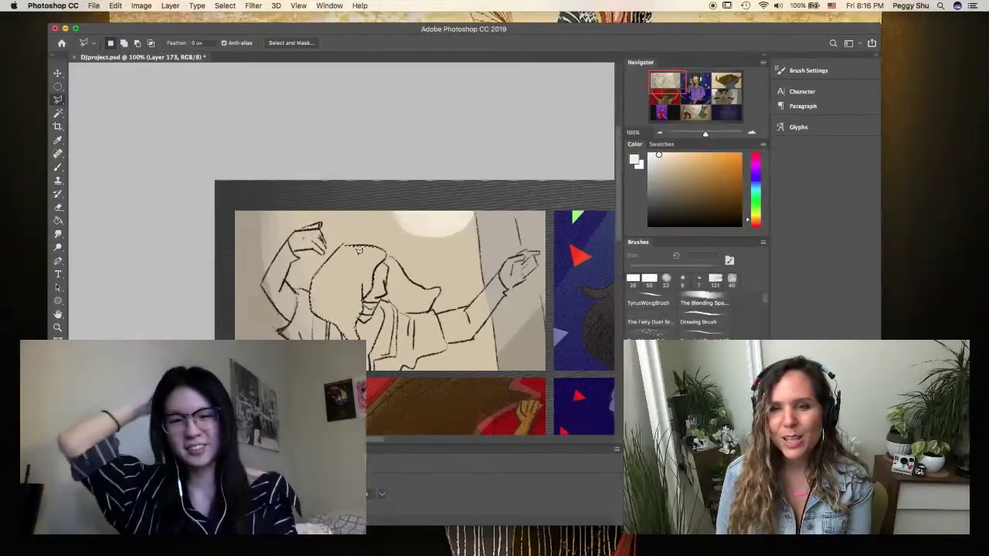
{"action": "key", "text": "super+minus"}
{"action": "key", "text": "b"}
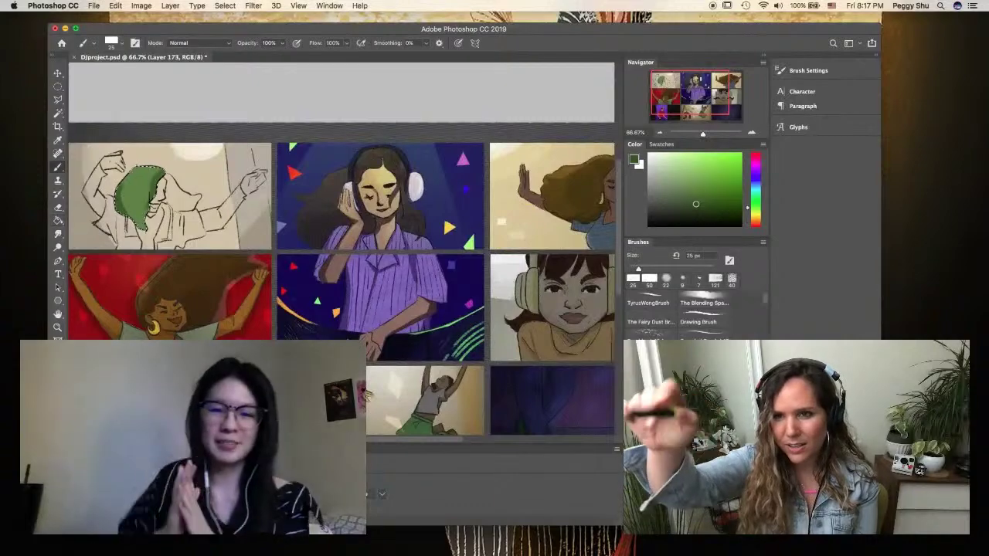
{"action": "key", "text": "super+equal"}
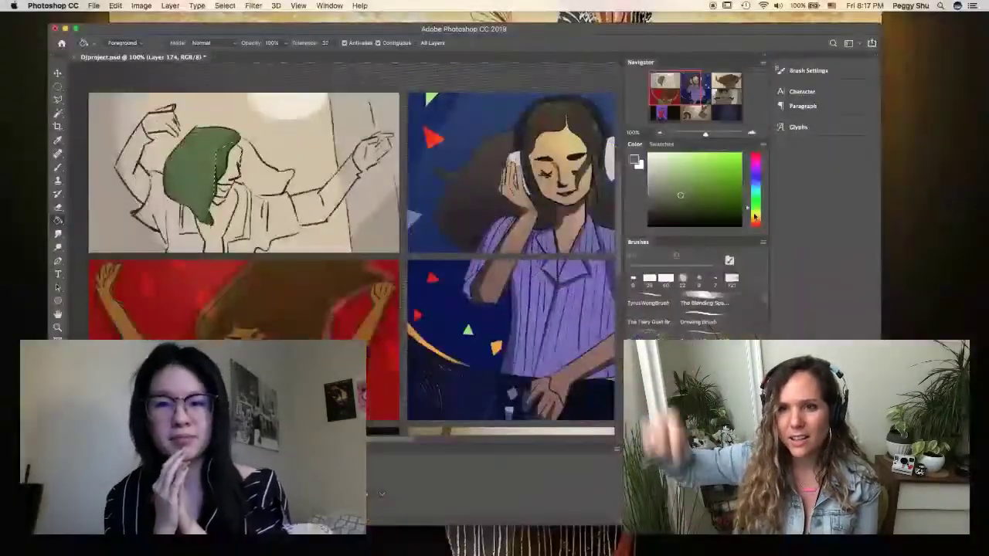
Colour the dancer's face brown and paint the mouth dark red with a 9 px brush
{"action": "left_click_drag", "start_coordinate": [754, 216], "coordinate": [754, 224]}
{"action": "left_click", "coordinate": [728, 187]}
{"action": "key", "text": "b"}
{"action": "left_click_drag", "start_coordinate": [220, 166], "coordinate": [232, 191]}
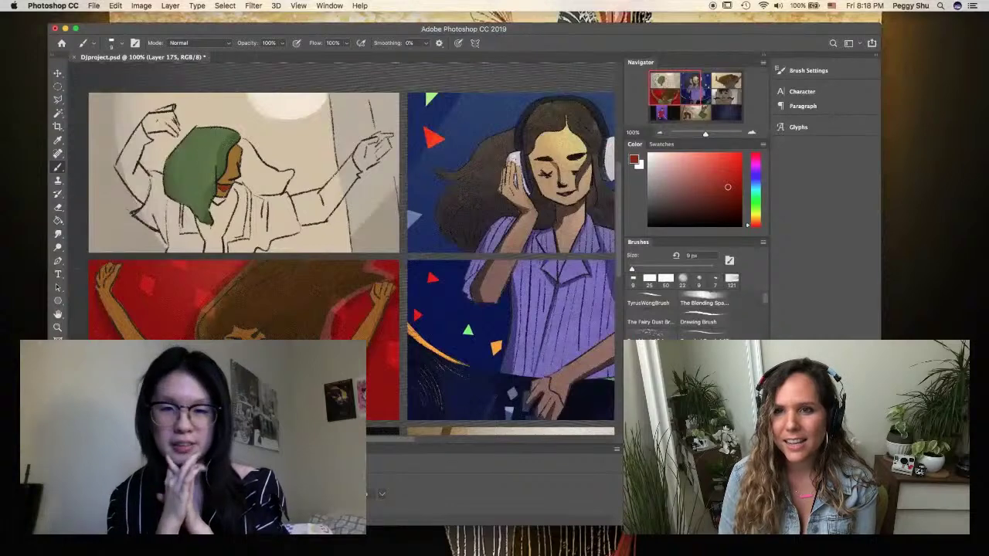
Colour the hair flowing out behind the dancer's face green with a 20 px brush and save the document
{"action": "key", "text": "l"}
{"action": "key", "text": "b"}
{"action": "mouse_move", "coordinate": [232, 139]}
{"action": "left_mouse_down"}
{"action": "mouse_move", "coordinate": [286, 171]}
{"action": "mouse_move", "coordinate": [262, 194]}
{"action": "mouse_move", "coordinate": [231, 143]}
{"action": "left_mouse_up"}
{"action": "key", "text": "cmd+s"}
Select the dancer's neck and chest on a new layer and fill them with reddish brown
{"action": "key", "text": "super+shift+alt+n"}
{"action": "key", "text": "l"}
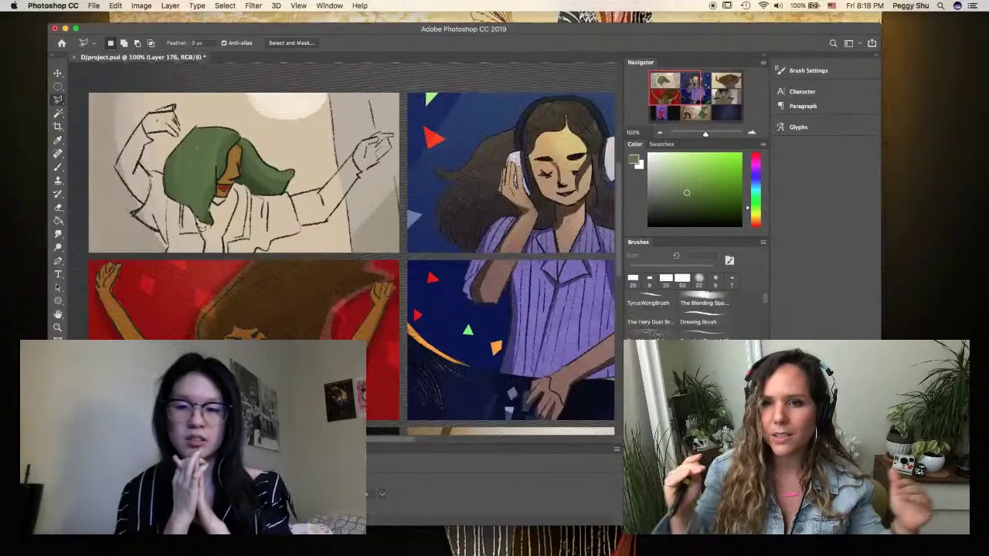
{"action": "left_click_drag", "start_coordinate": [189, 257], "coordinate": [224, 231]}
{"action": "key", "text": "i"}
{"action": "left_click", "coordinate": [220, 216]}
{"action": "key", "text": "b"}
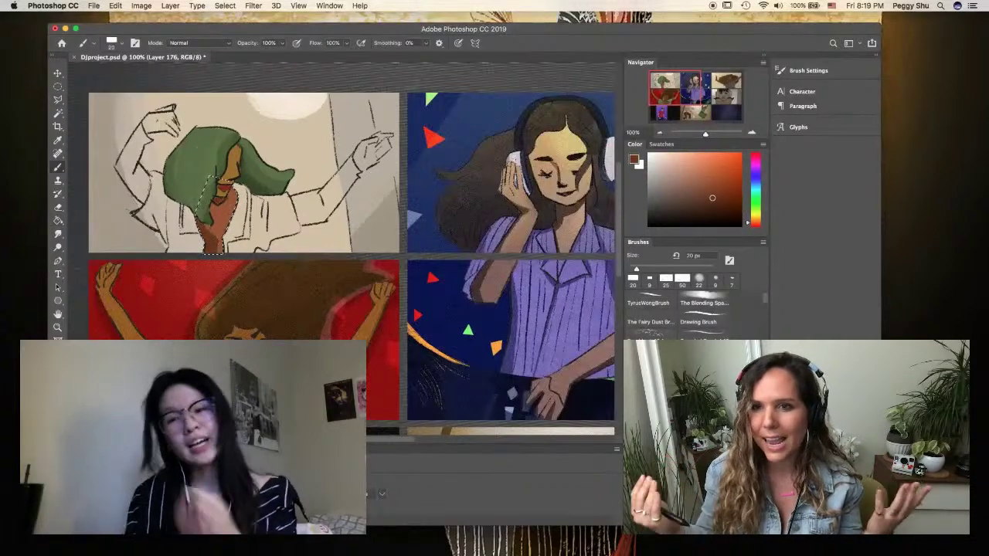
Fill the dancer's shirt on a new layer with purple sampled from the central woman's shirt and add lighter stripes with a 9 px brush
{"action": "key", "text": "super+shift+alt+n"}
{"action": "key", "text": "super+minus"}
{"action": "key", "text": "l"}
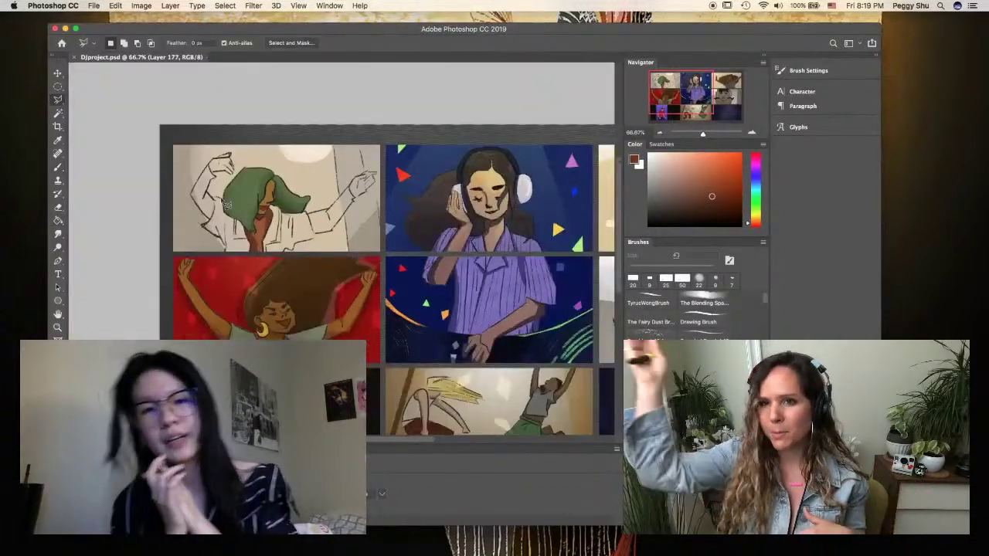
{"action": "left_click_drag", "start_coordinate": [298, 255], "coordinate": [302, 209]}
{"action": "key", "text": "i"}
{"action": "left_click", "coordinate": [479, 302]}
{"action": "key", "text": "b"}
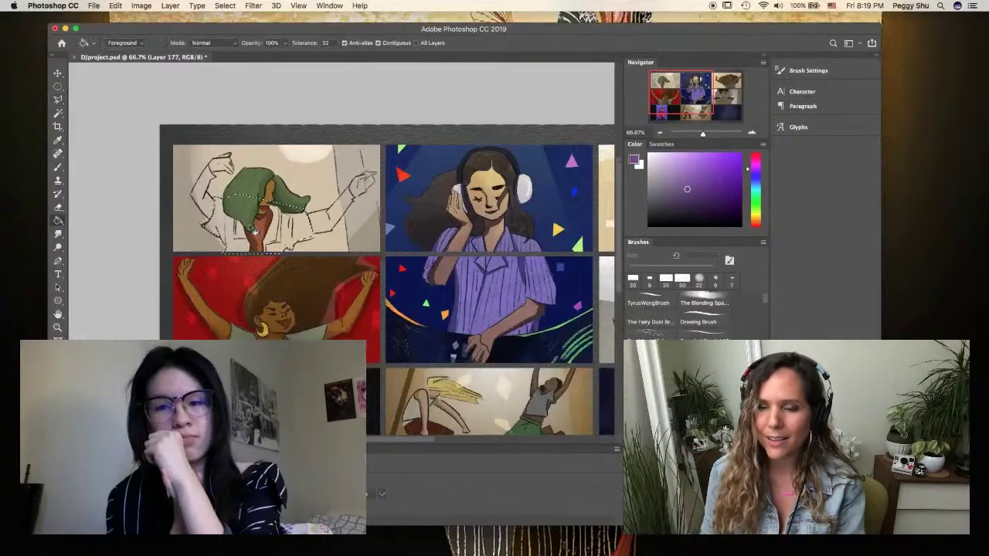
{"action": "key", "text": "alt+BackSpace"}
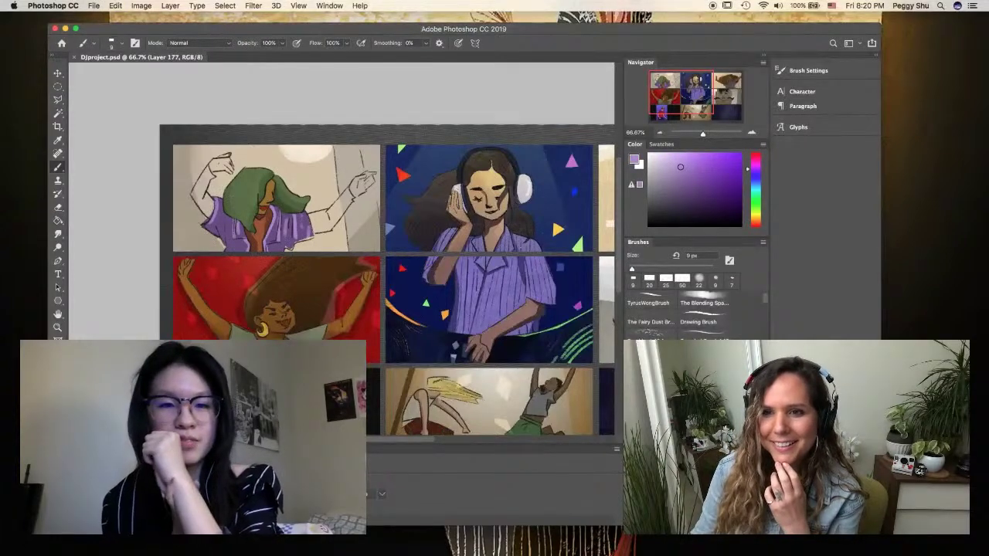
Outline the dancer's raised left-hand arm on a new layer and fill it with the sampled reddish-brown skin colour
{"action": "key", "text": "super+shift+alt+n"}
{"action": "key", "text": "l"}
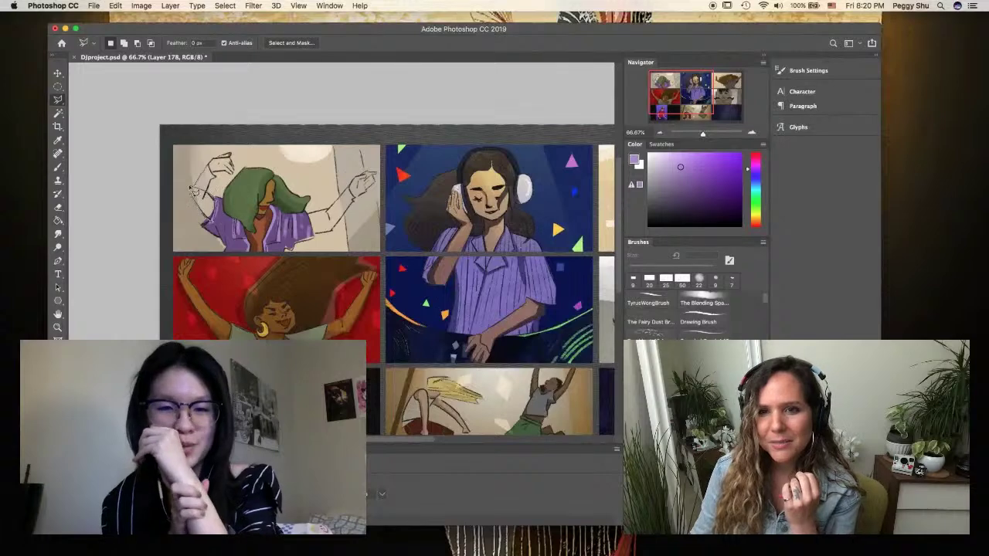
{"action": "left_click", "coordinate": [193, 190]}
{"action": "key", "text": "super+equal"}
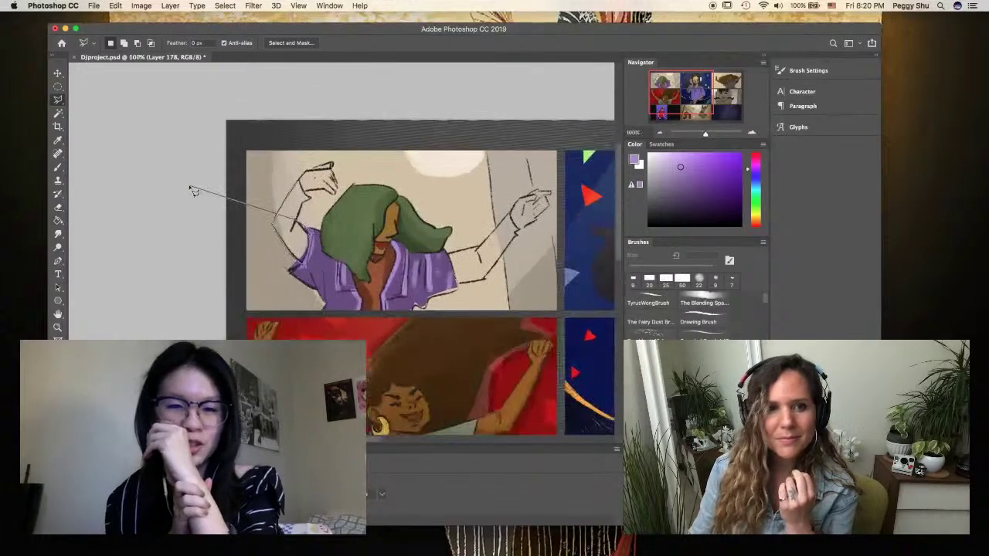
{"action": "left_click", "coordinate": [313, 202]}
{"action": "key", "text": "i"}
{"action": "left_click", "coordinate": [386, 216]}
{"action": "key", "text": "b"}
{"action": "key", "text": "alt+BackSpace"}
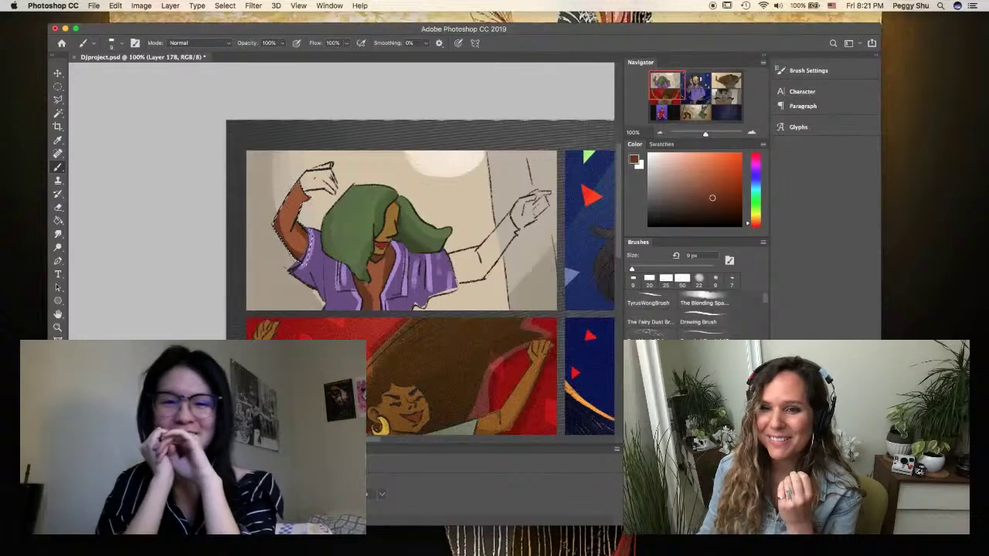
Sample the shirt's purple and touch up the edge of the outstretched arm's sleeve with a 9 px brush
{"action": "key", "text": "l"}
{"action": "key", "text": "super+e"}
{"action": "key", "text": "b"}
{"action": "left_click", "coordinate": [433, 307], "text": "alt"}
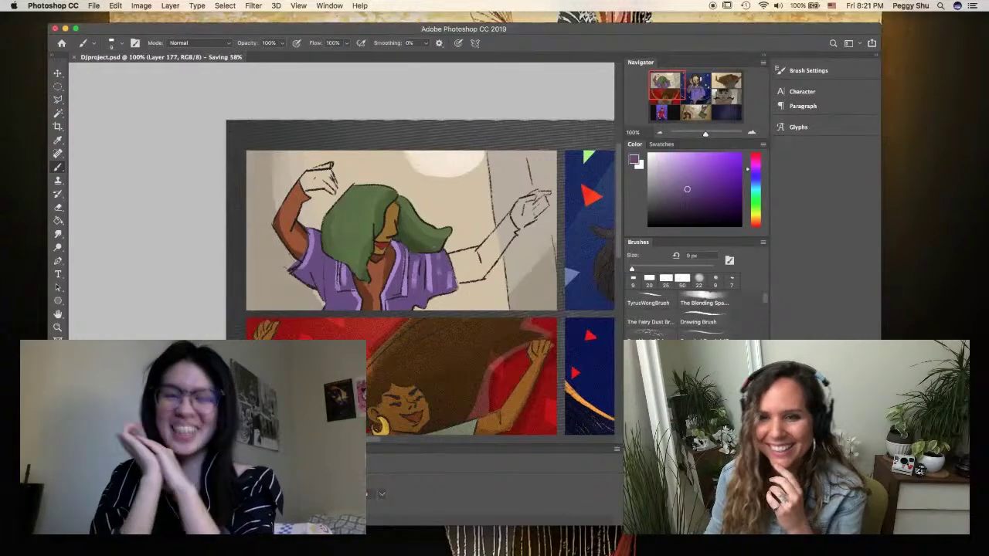
Sample the arm's skin colour, outline the outstretched right-hand arm and fill it with reddish brown
{"action": "left_click", "coordinate": [286, 202], "text": "alt"}
{"action": "key", "text": "super+z"}
{"action": "left_click", "coordinate": [60, 98]}
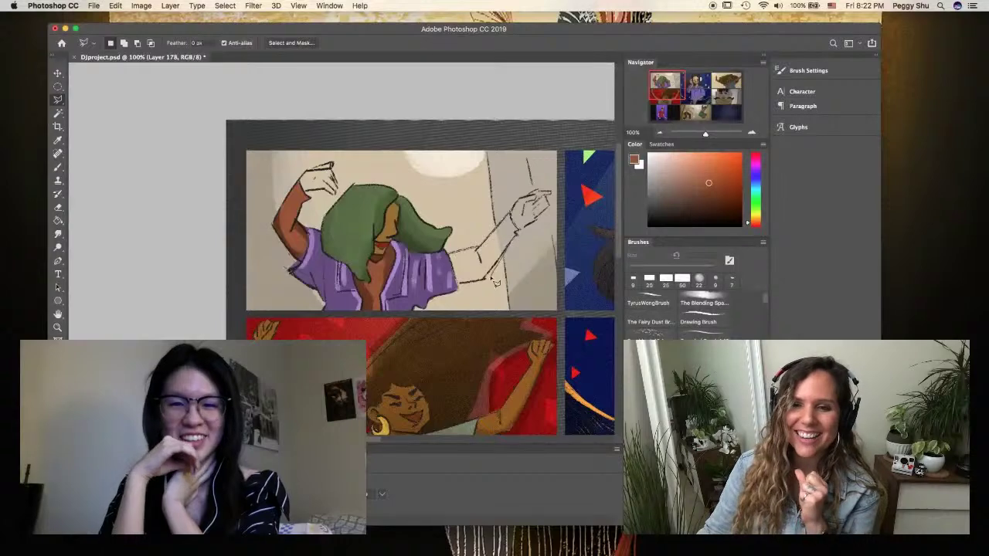
{"action": "left_click", "coordinate": [462, 251]}
{"action": "key", "text": "alt+BackSpace"}
{"action": "key", "text": "b"}
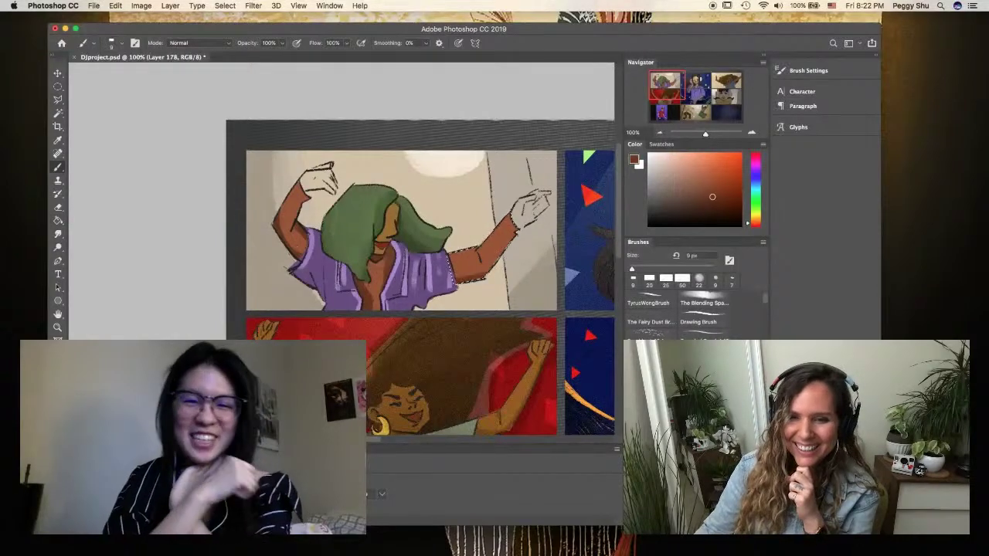
Outline both of the dancer's hands on a new layer and fill them with golden brown
{"action": "left_click", "coordinate": [310, 201], "text": "alt"}
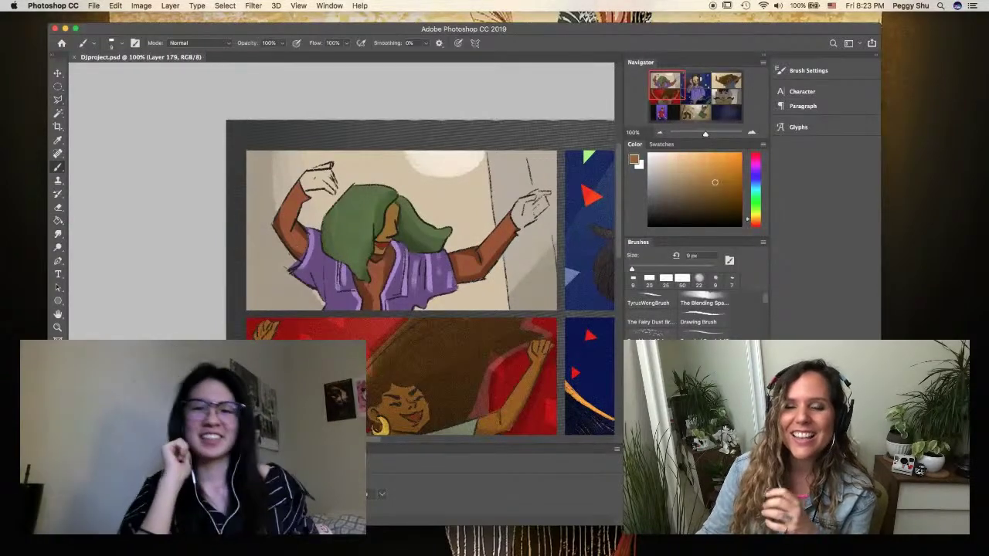
{"action": "key", "text": "l"}
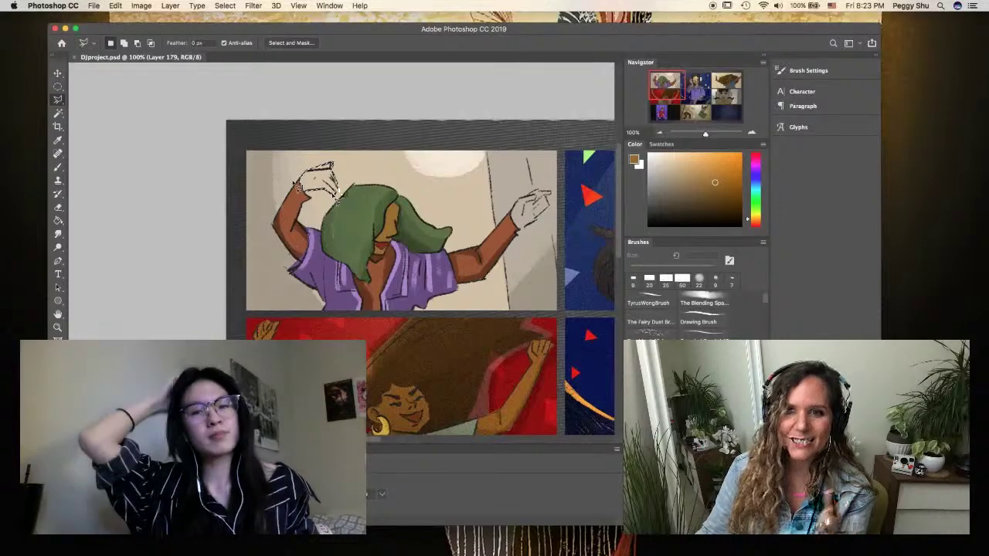
{"action": "key", "text": "g"}
{"action": "key", "text": "l"}
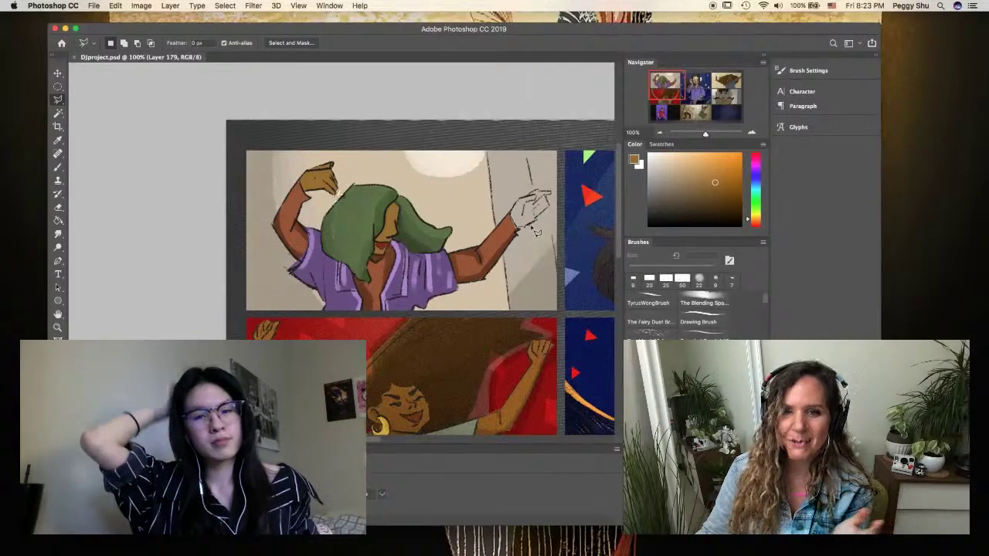
{"action": "key", "text": "g"}
{"action": "left_click", "coordinate": [533, 198]}
Group the dancer's layers, darken the figure on a new layer, and save the document
{"action": "key", "text": "cmd+s"}
{"action": "key", "text": "cmd+g"}
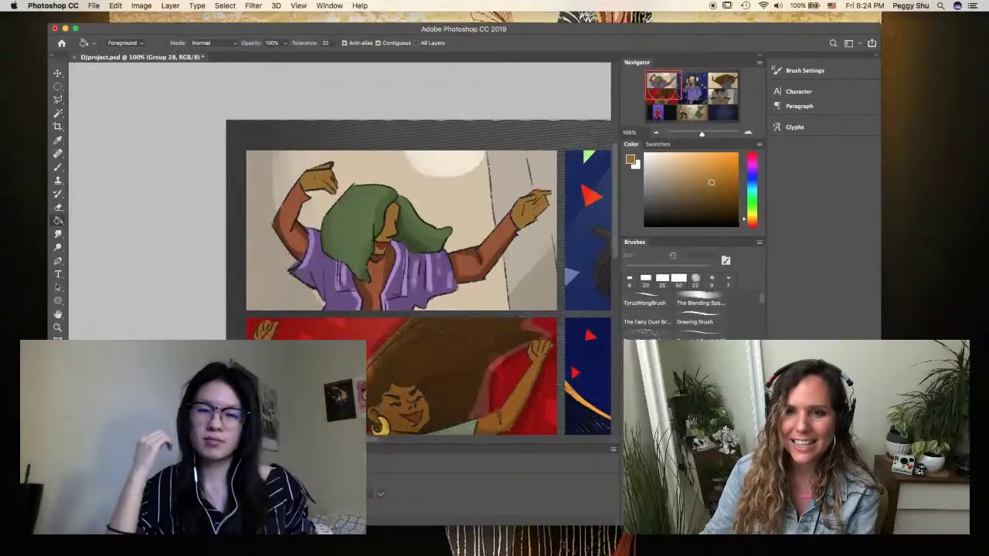
{"action": "key", "text": "cmd+minus"}
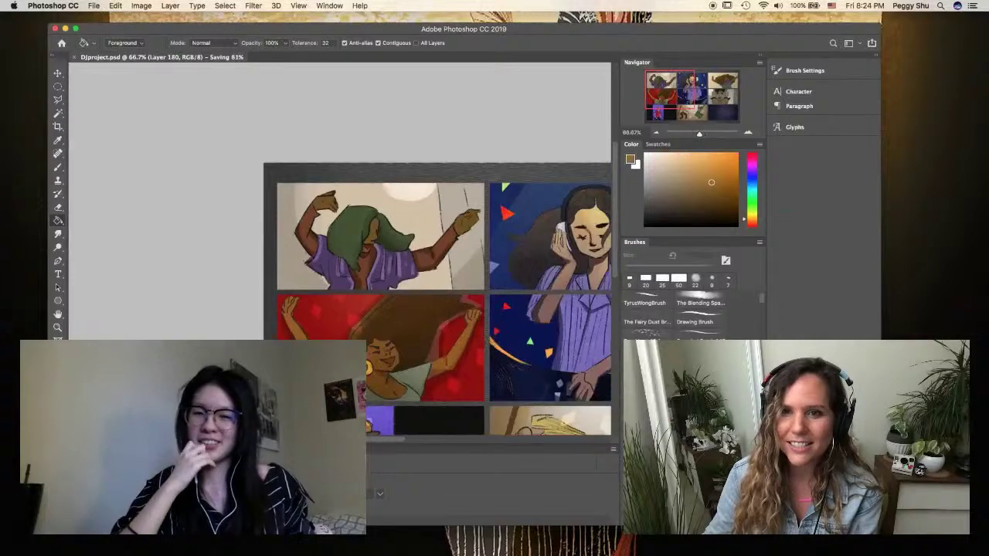
Scatter pale beige confetti shapes across the top-left panel's background on a new layer and select the tvscreen copy 3 layer
{"action": "left_click", "coordinate": [59, 101]}
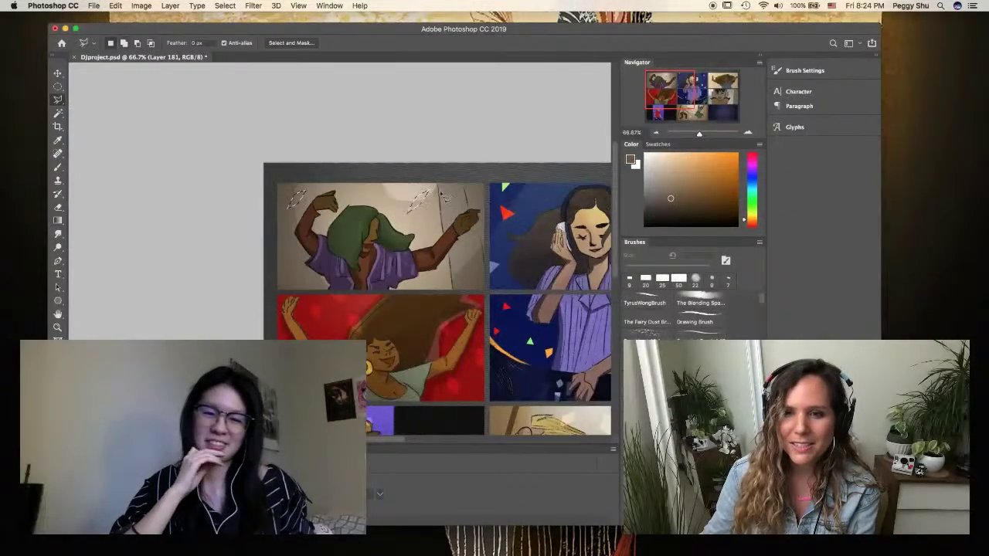
{"action": "key", "text": "g"}
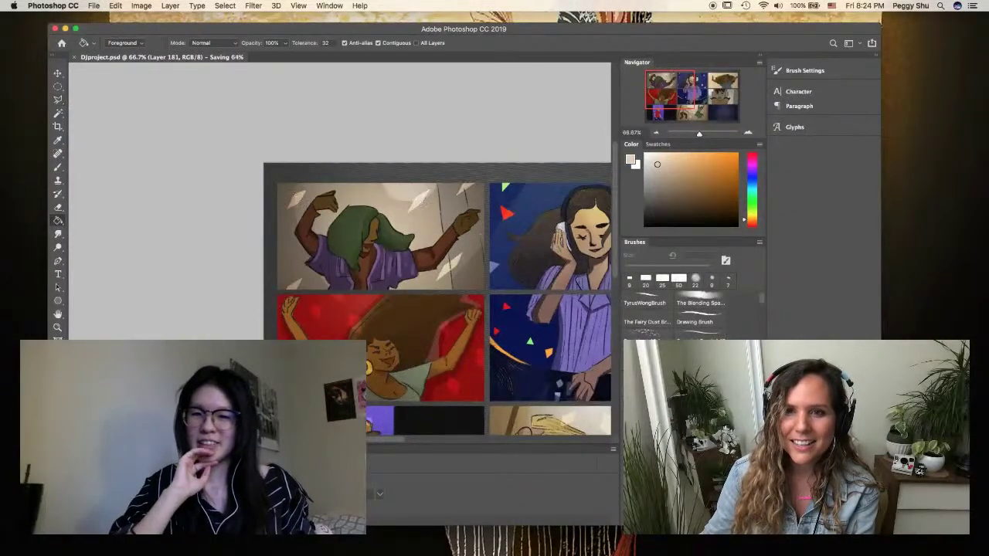
{"action": "key", "text": "cmd+minus"}
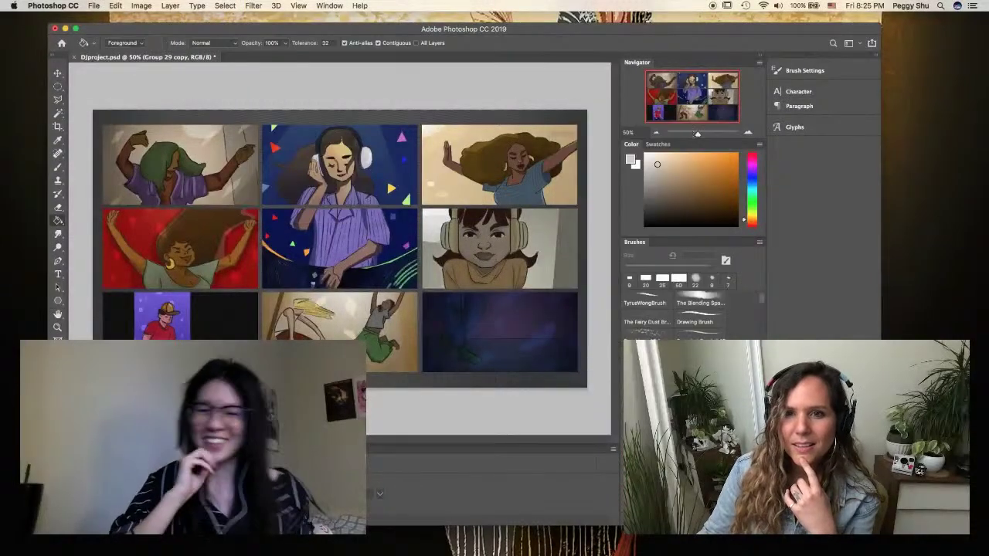
{"action": "left_click", "coordinate": [651, 323]}
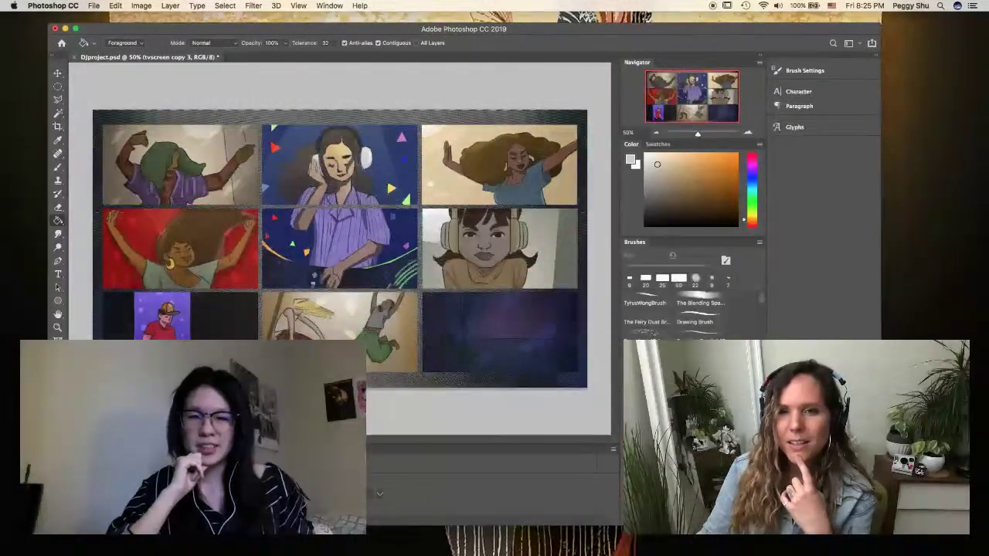